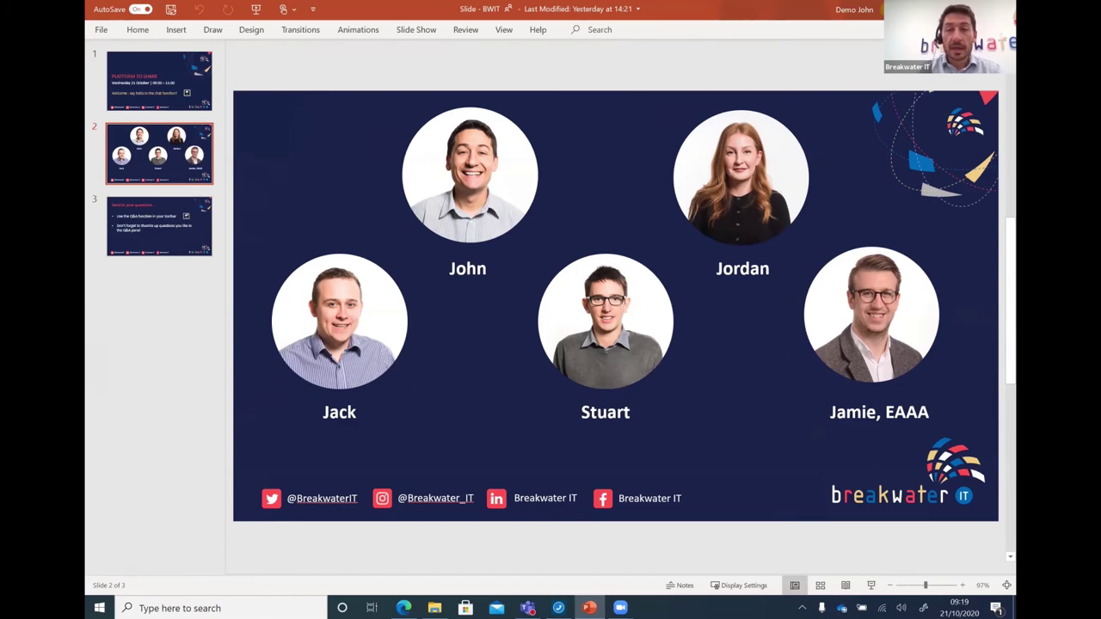
In Teams, open the Stus Lawnz General channel's files in SharePoint.
key(alt+Tab)
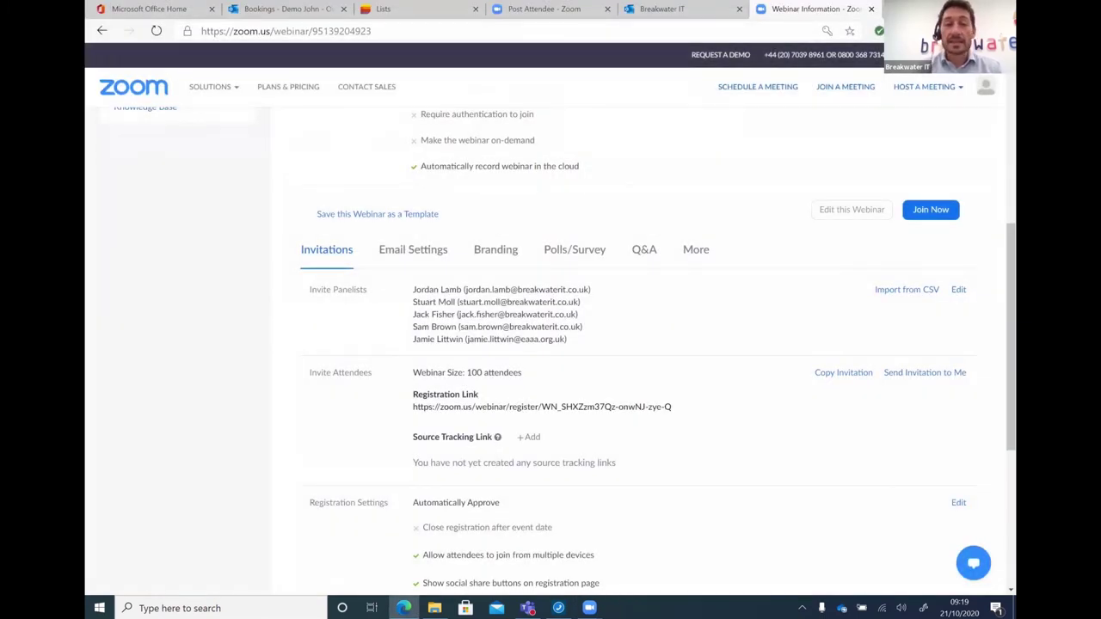
key(alt+Tab)
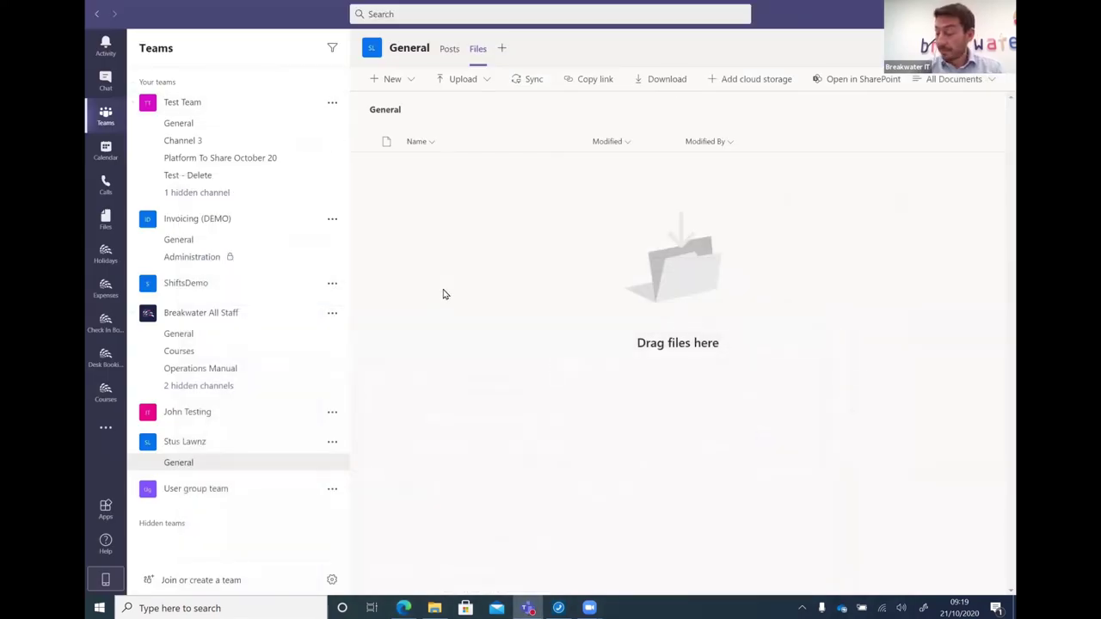
click(195, 442)
click(195, 441)
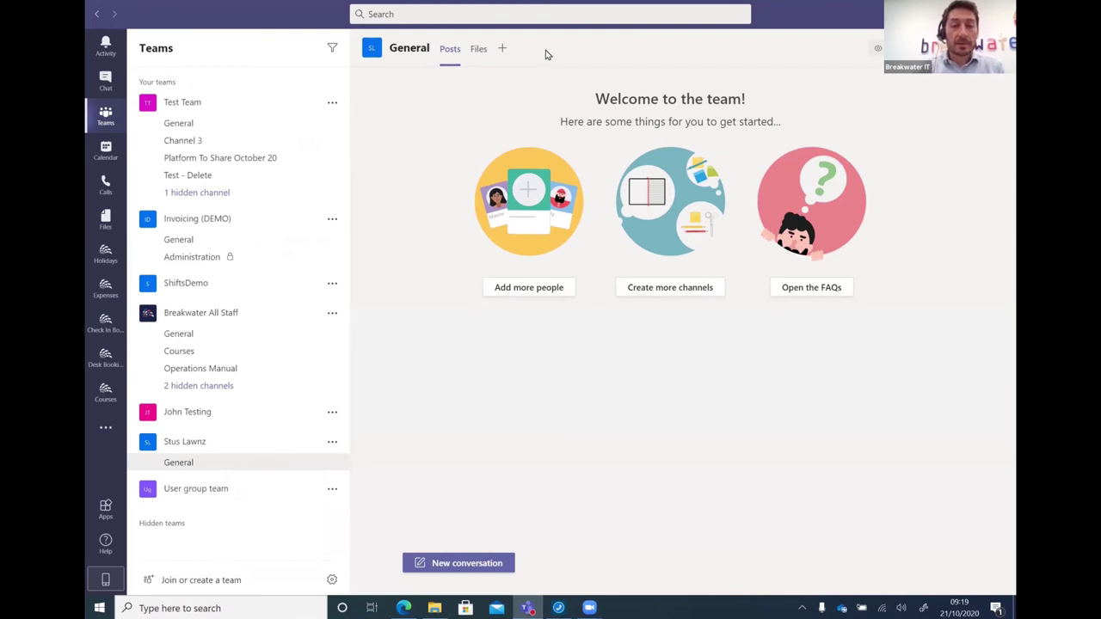
click(480, 52)
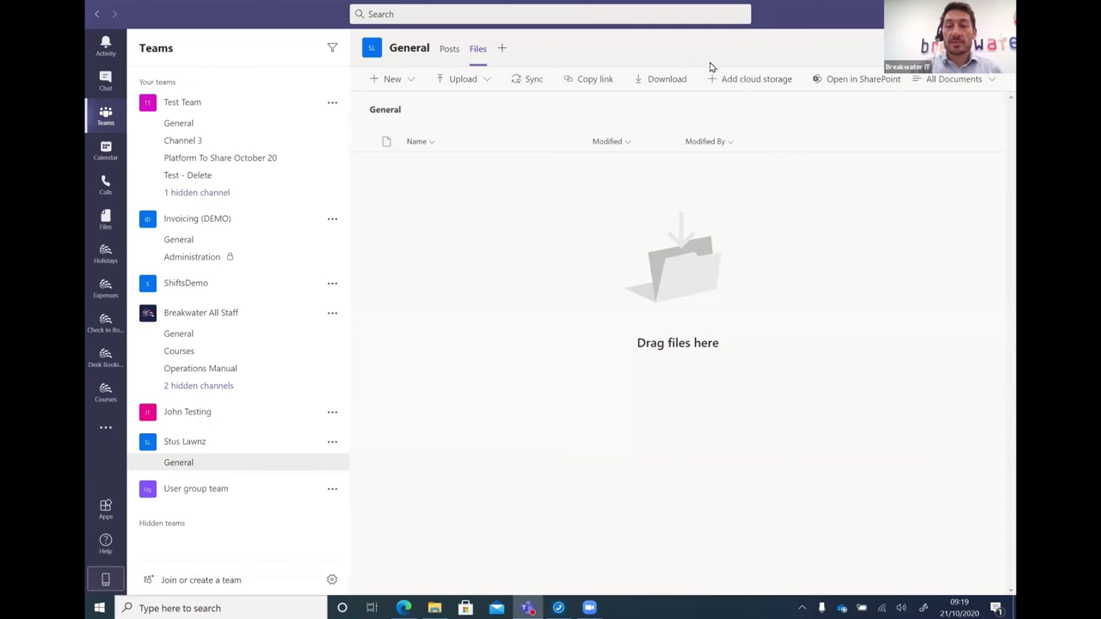
click(832, 81)
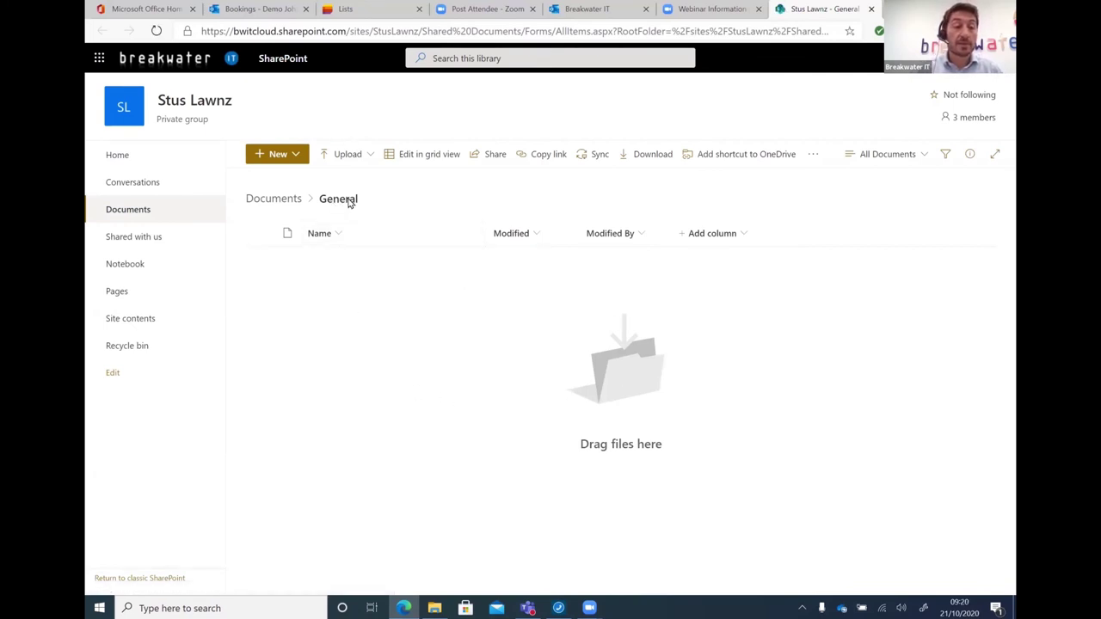
From the Stus Lawnz site contents, start creating a new list via + New > List.
click(129, 155)
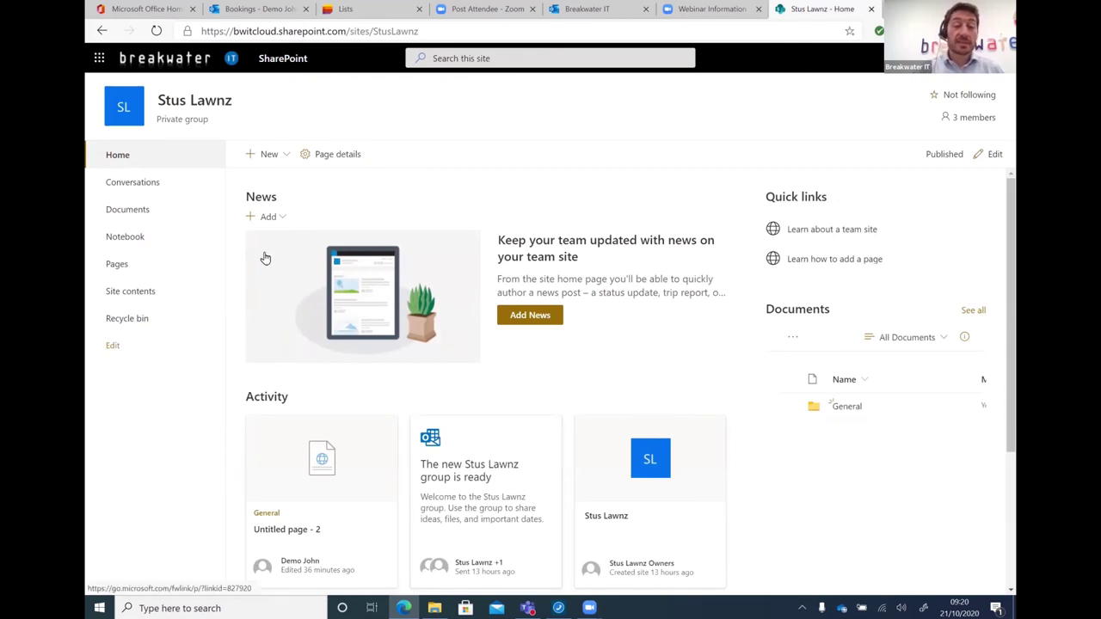
click(162, 294)
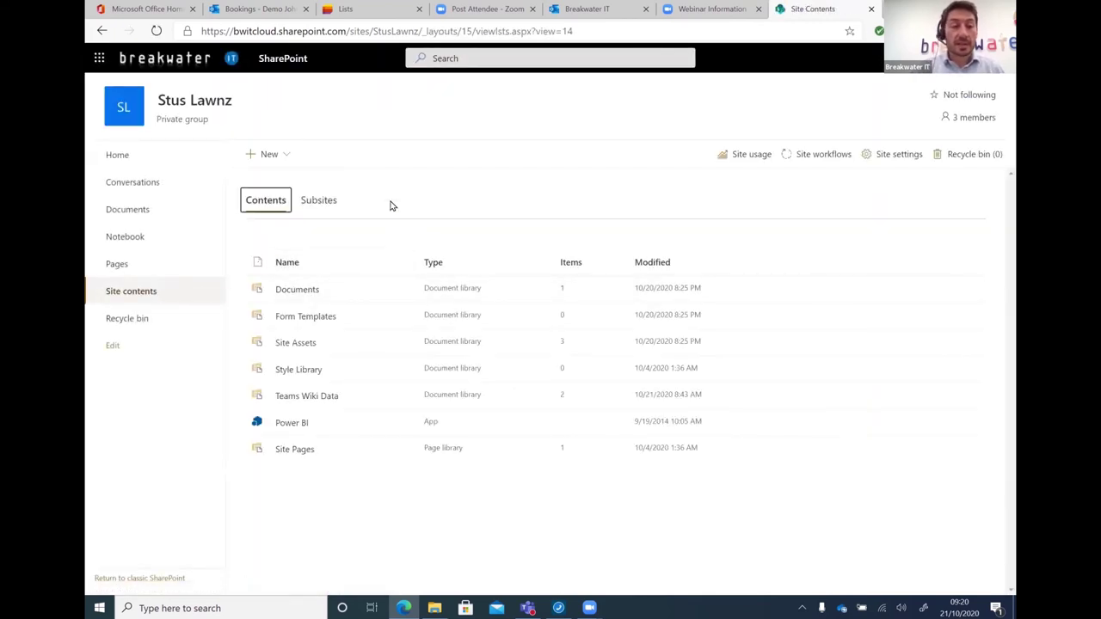
click(290, 154)
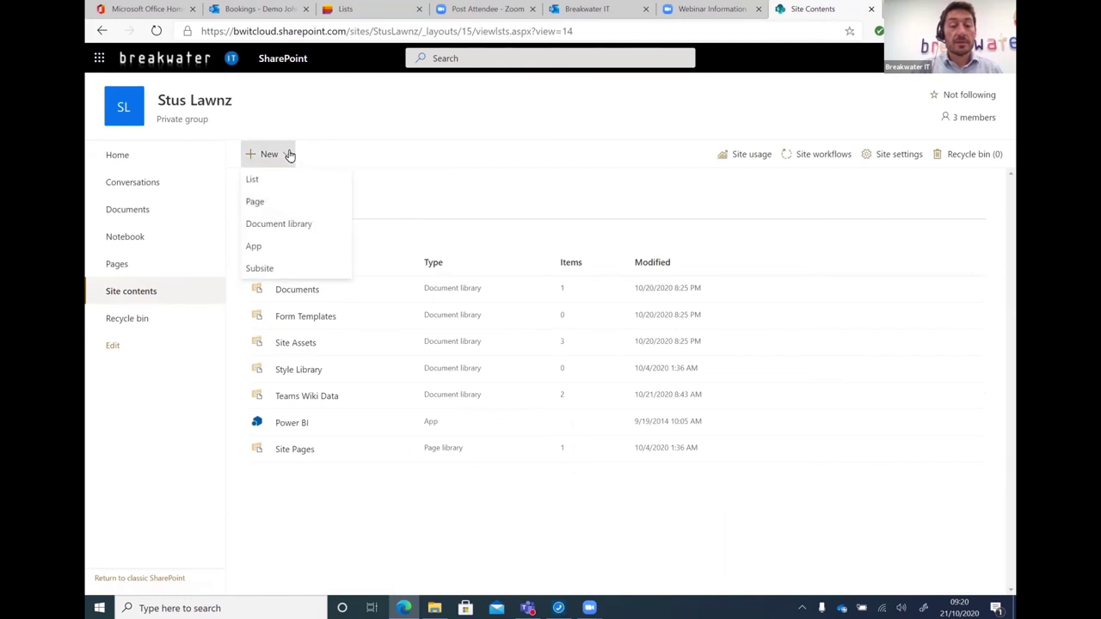
click(421, 162)
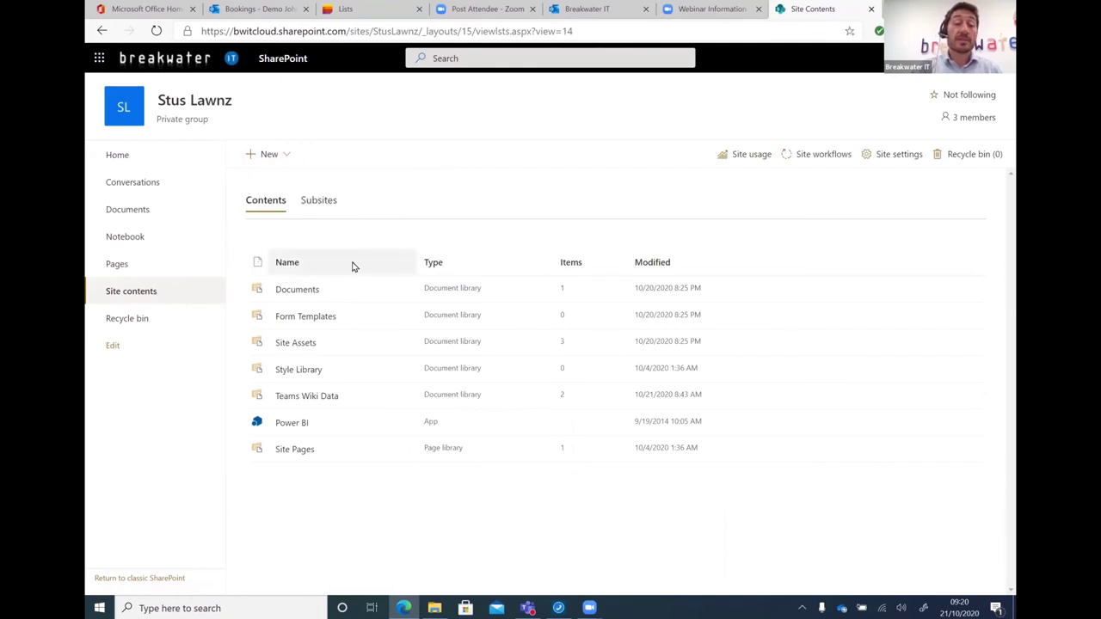
click(307, 294)
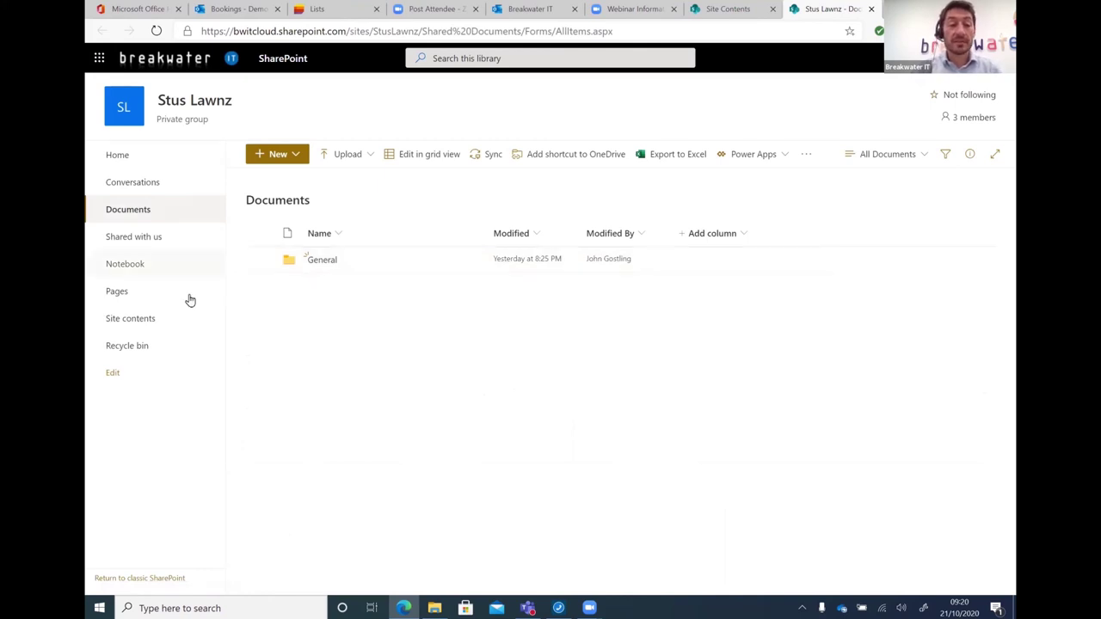
click(149, 318)
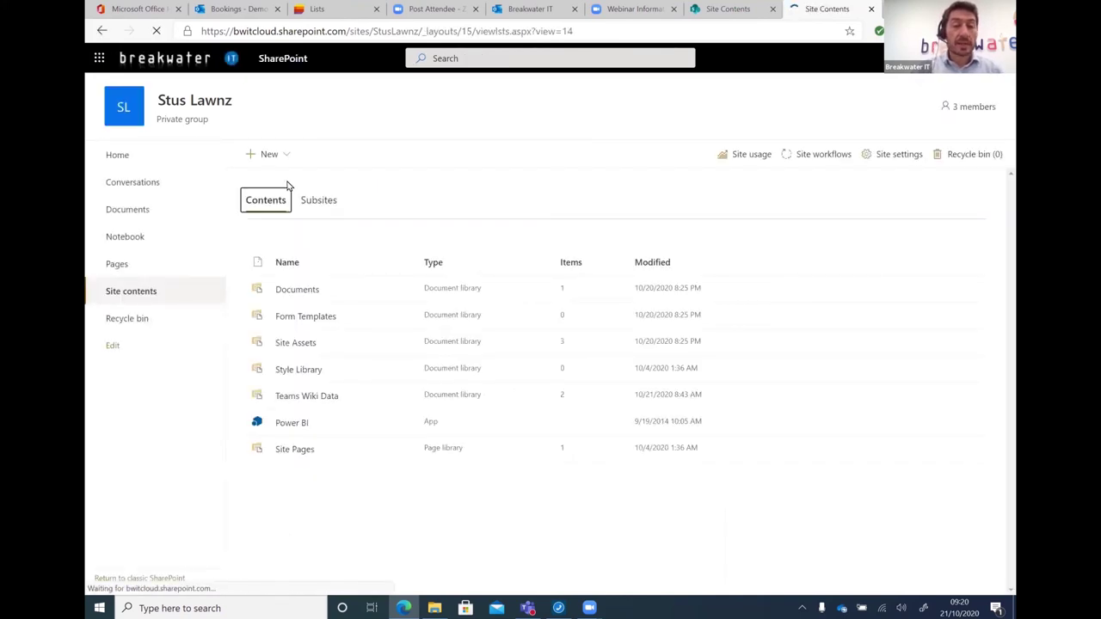
click(286, 157)
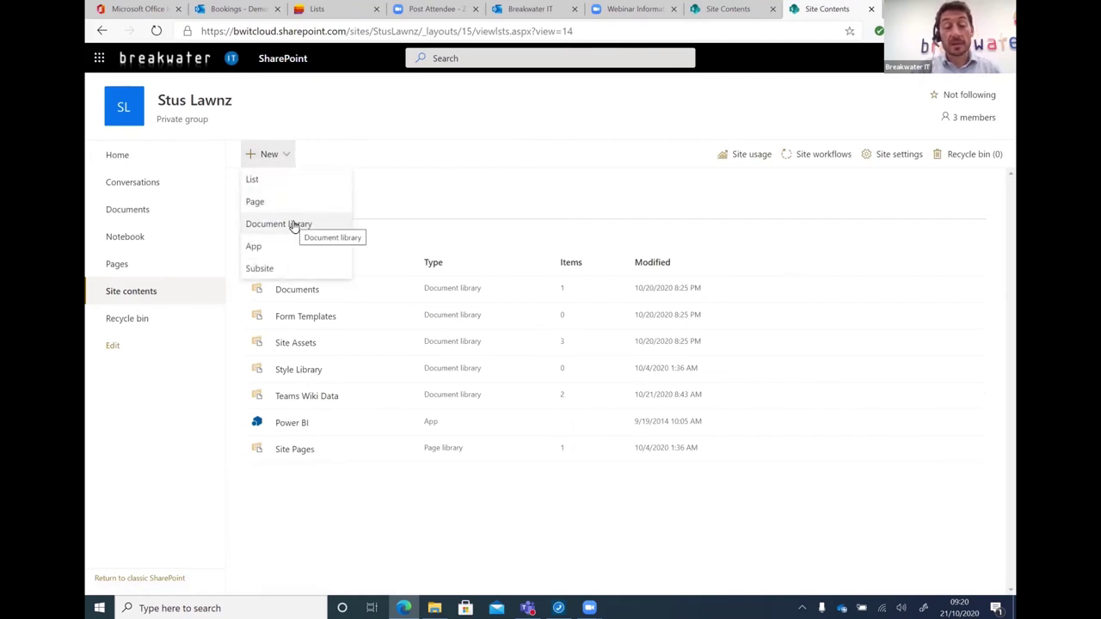
click(278, 180)
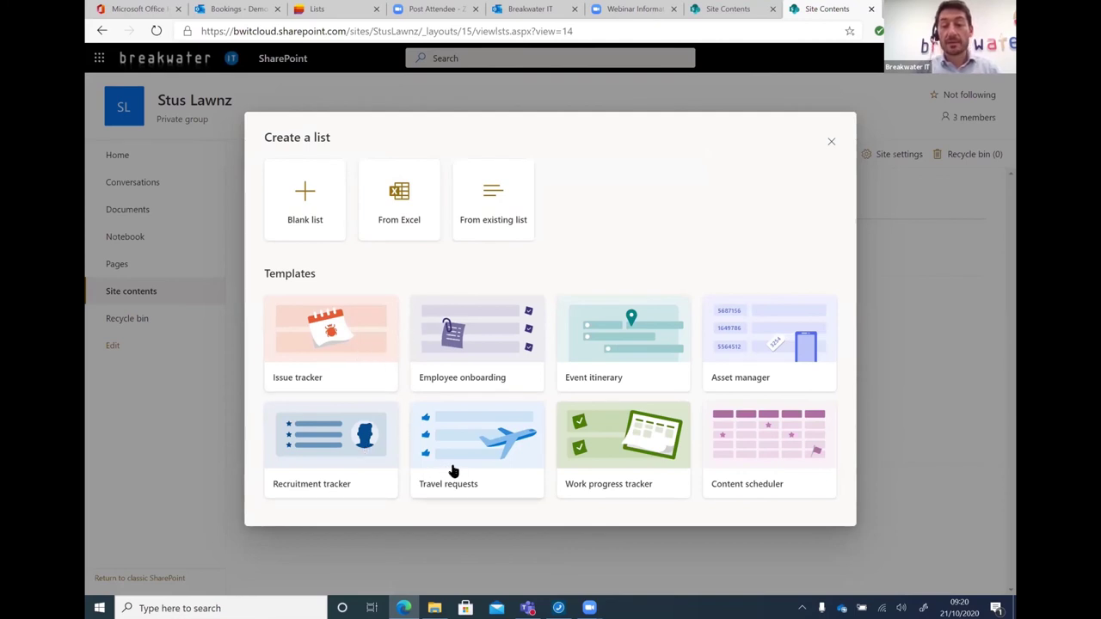
click(468, 359)
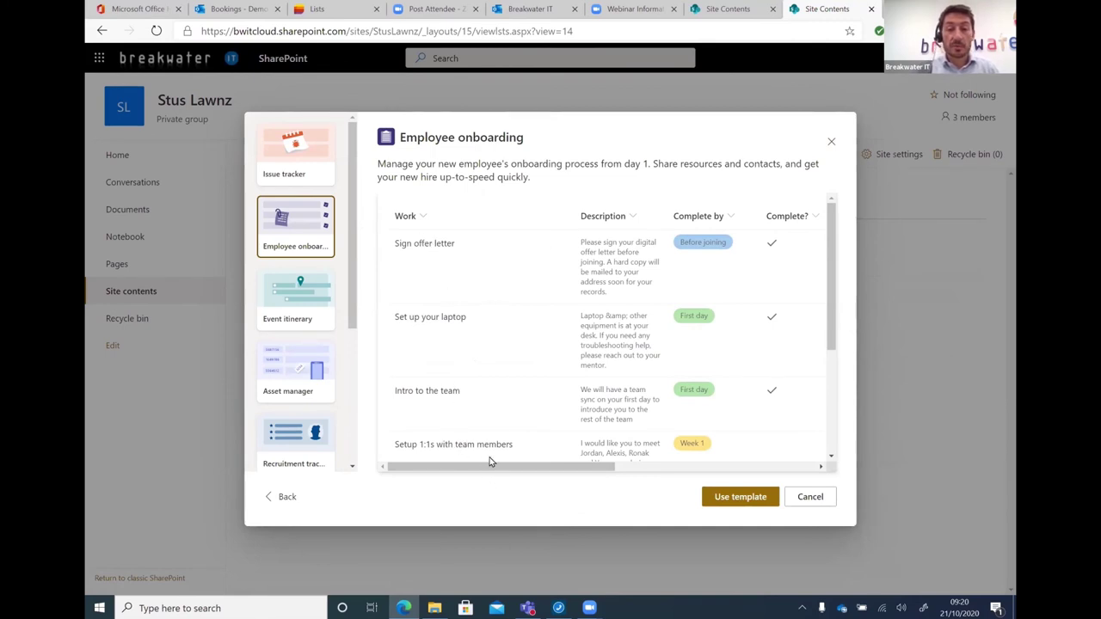
scroll(508, 479, right, 3)
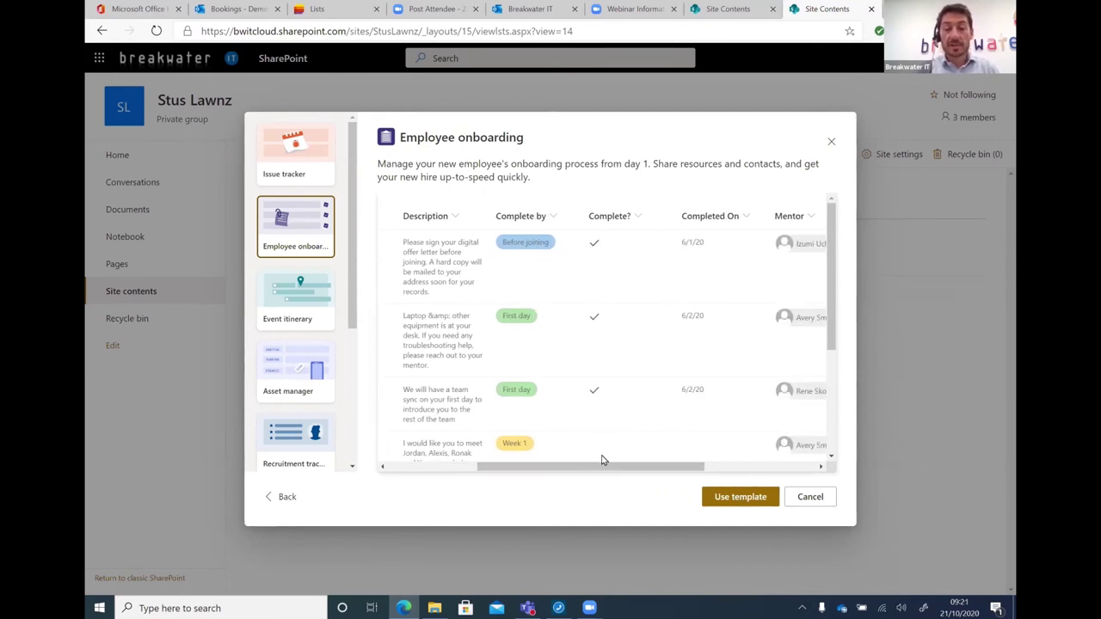
drag(607, 467, 722, 468)
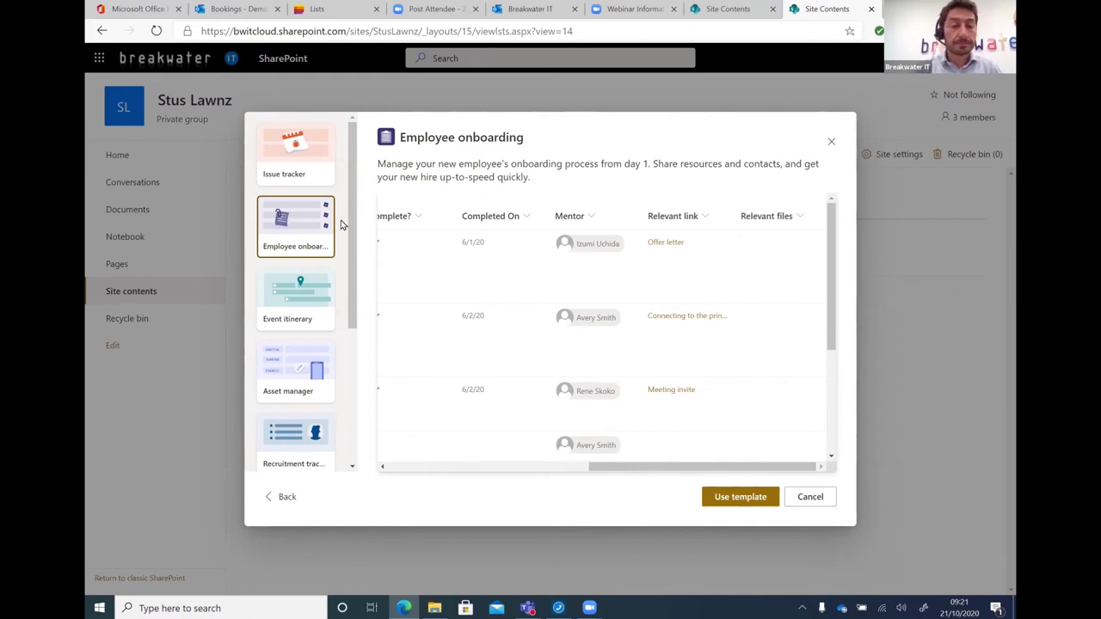
click(810, 497)
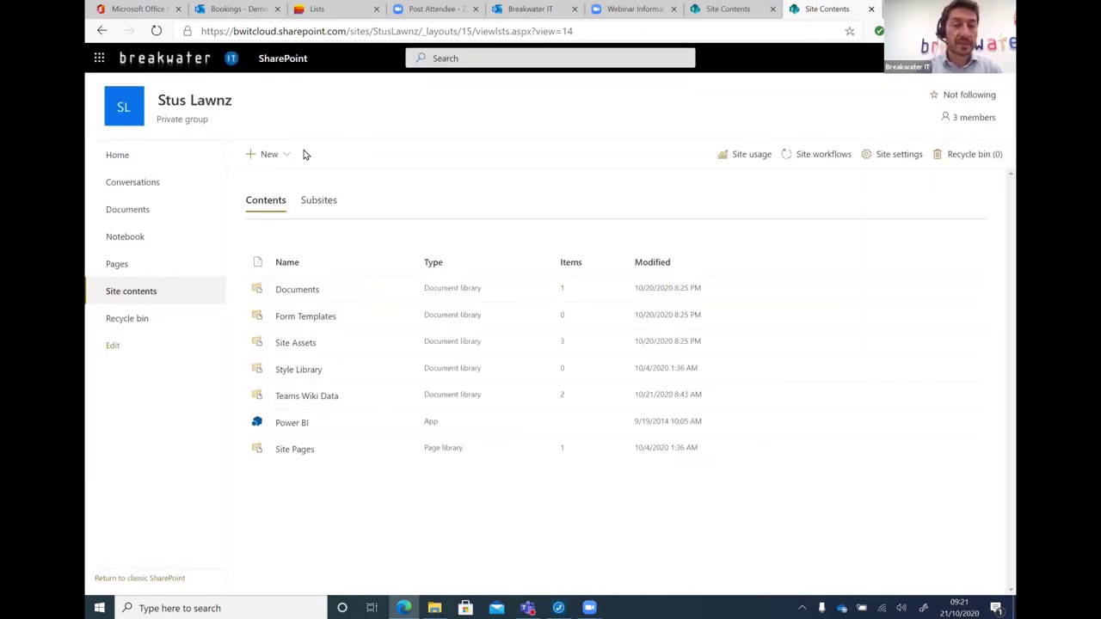
click(274, 155)
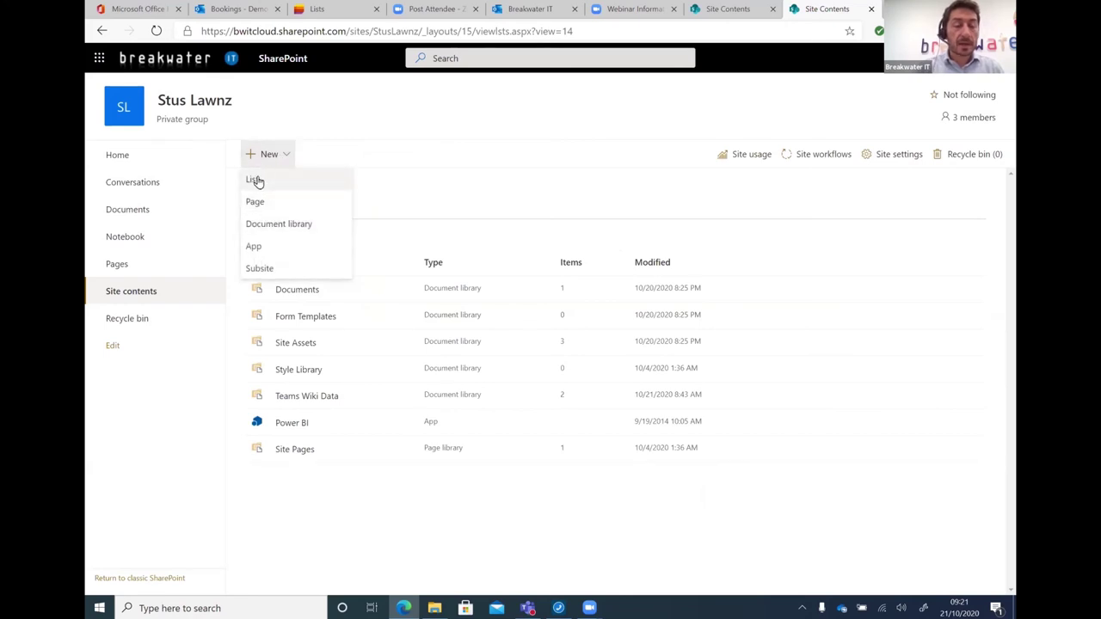
click(258, 178)
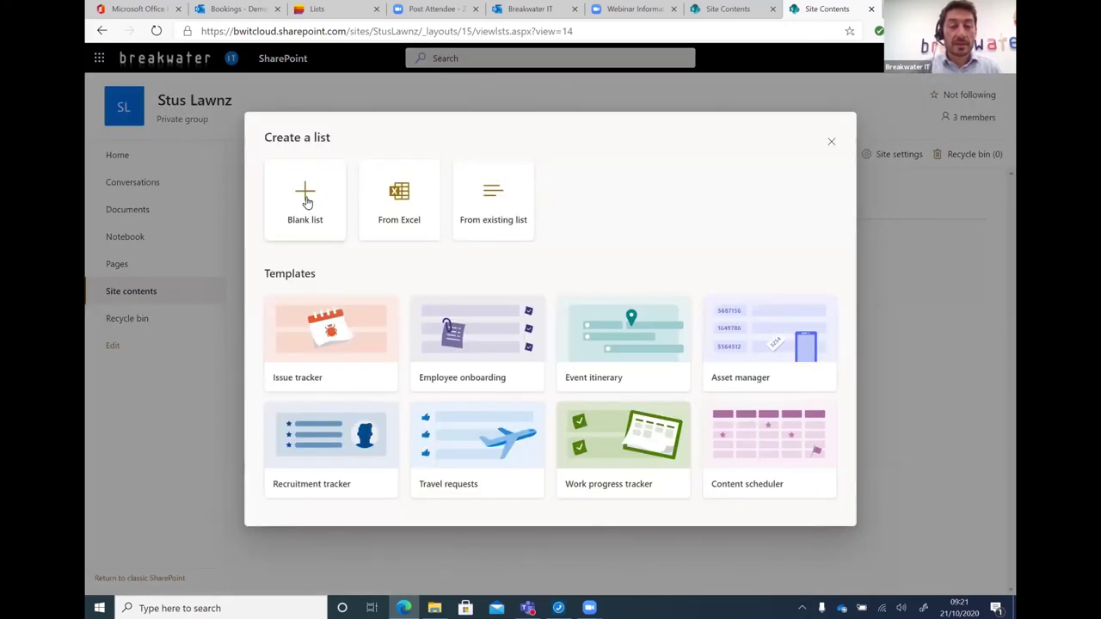
Create a blank list 'Stus Lawn Tracker' described as tracking lawn care visits.
click(307, 200)
click(422, 249)
text(Stus )
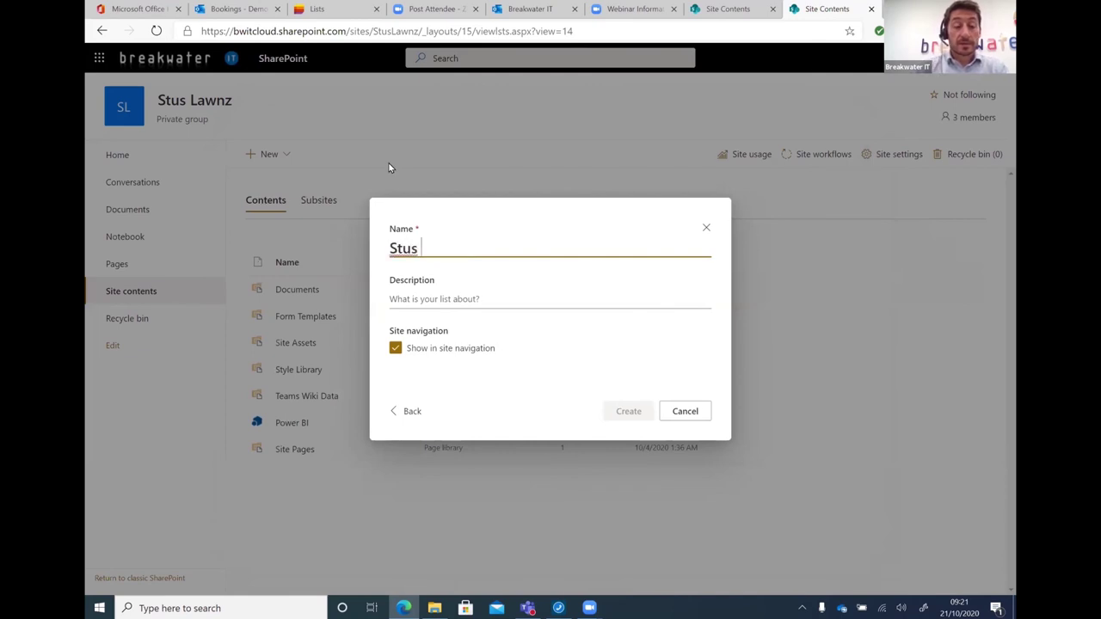
text(Lawn Tracker)
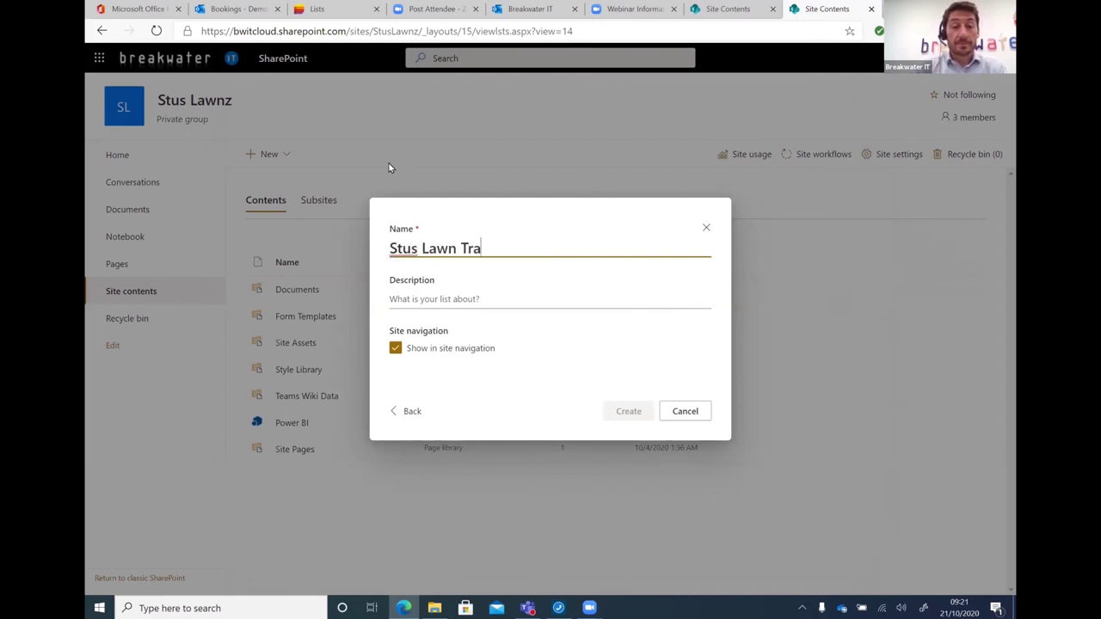
click(435, 293)
text(Tracking lawn care visit)
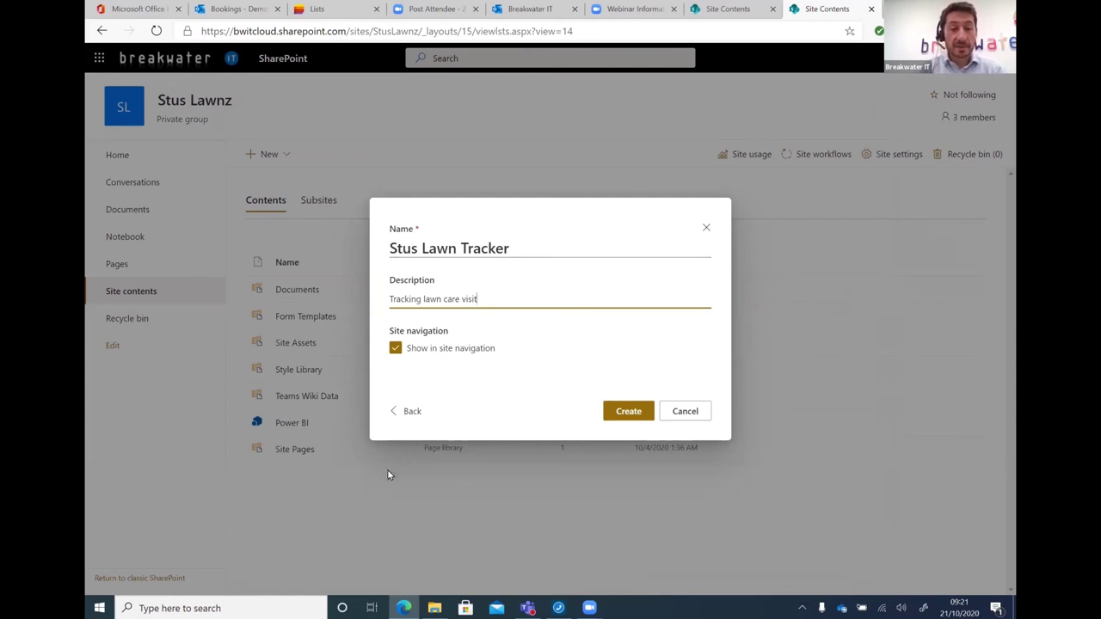
click(627, 413)
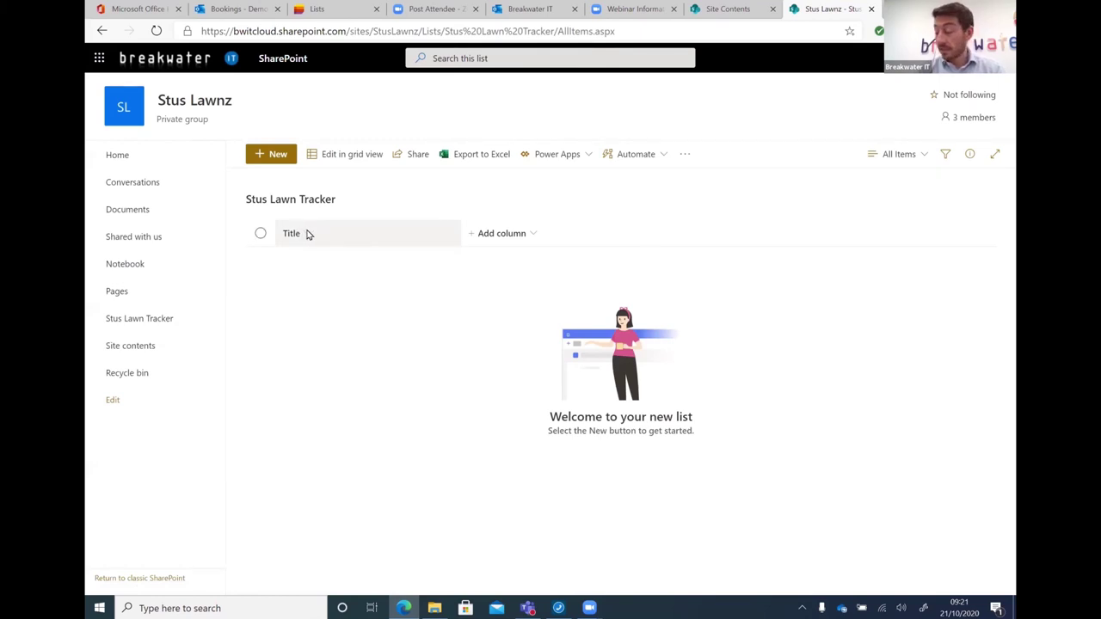
Rename the list's Title column to 'Client Name'.
click(404, 242)
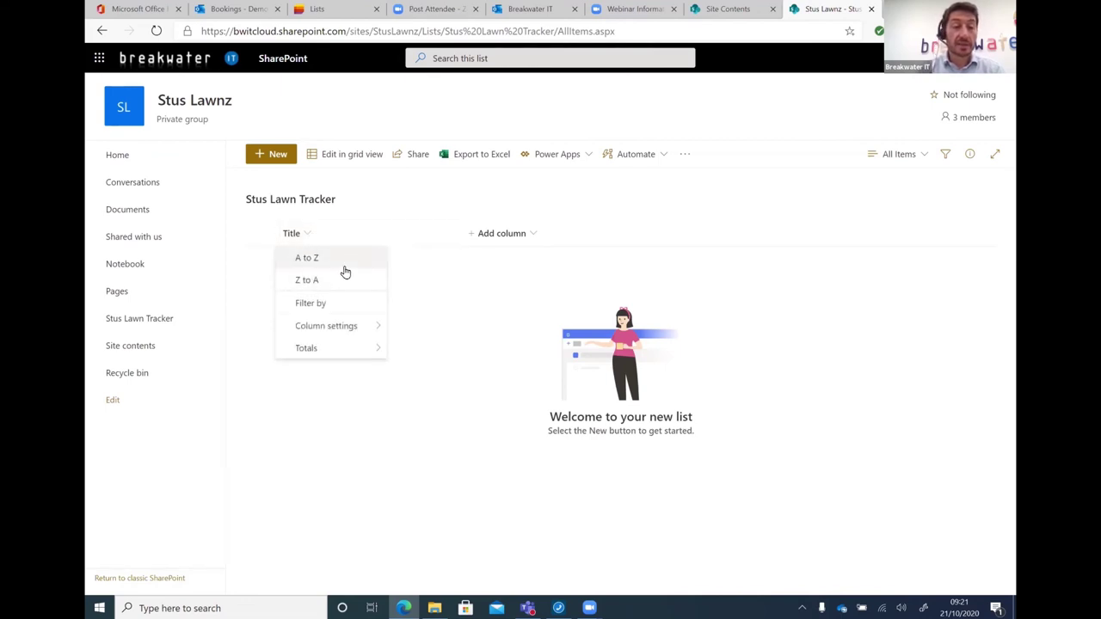
mouse_move(369, 329)
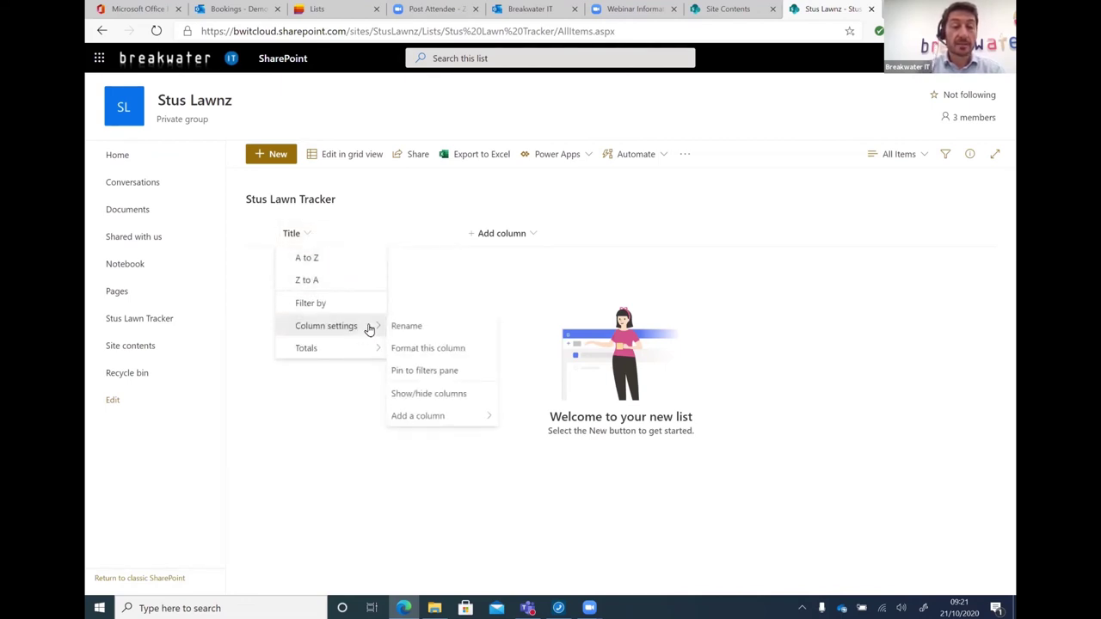
click(423, 328)
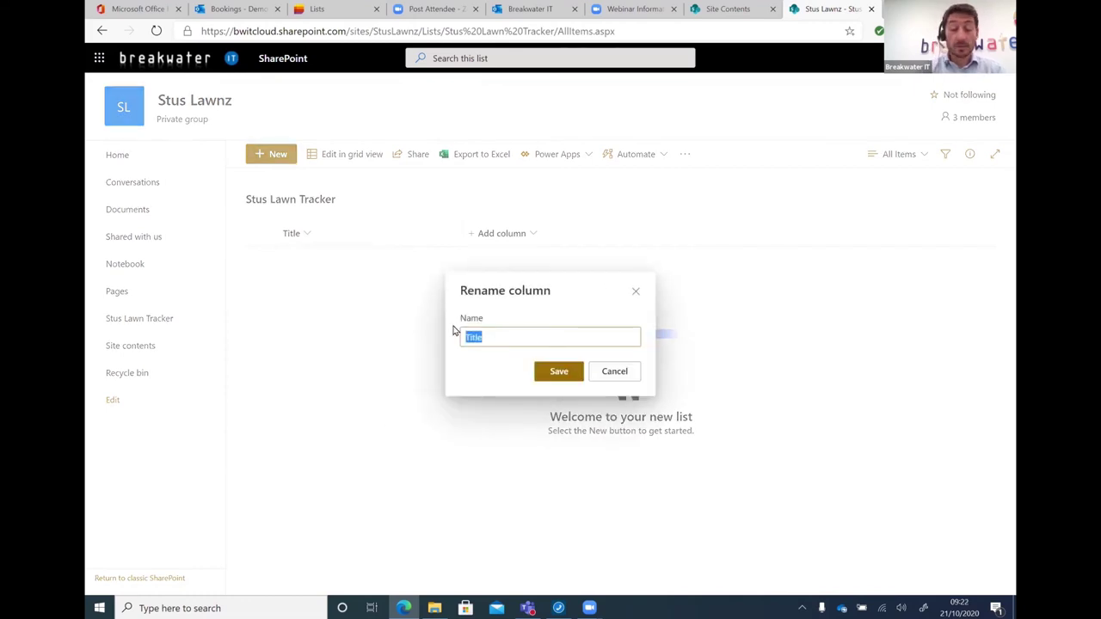
text(Client Name)
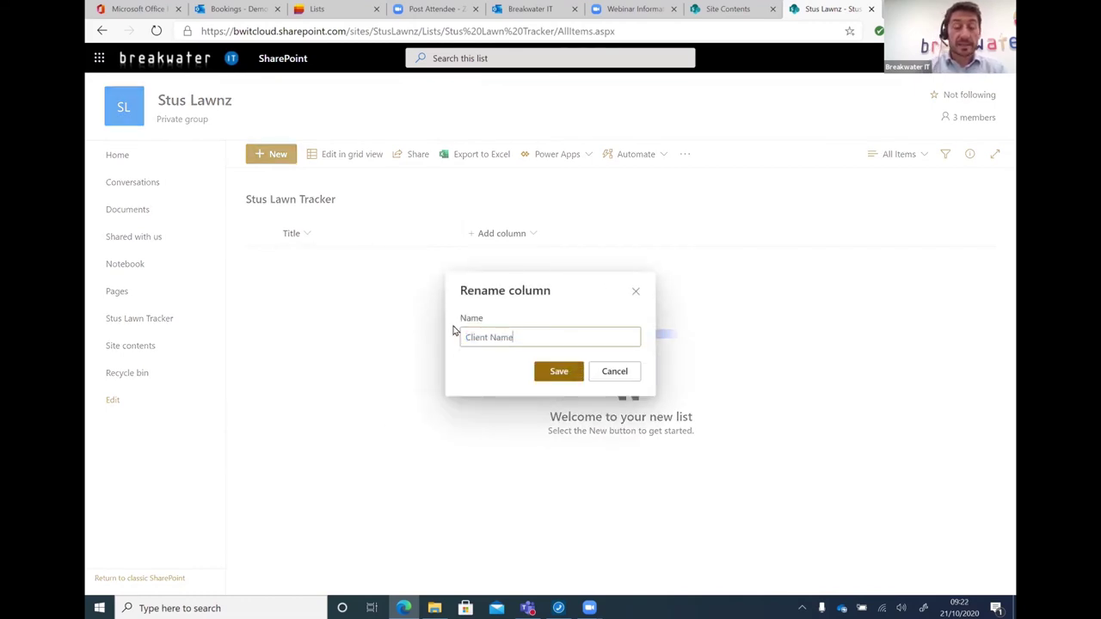
click(559, 372)
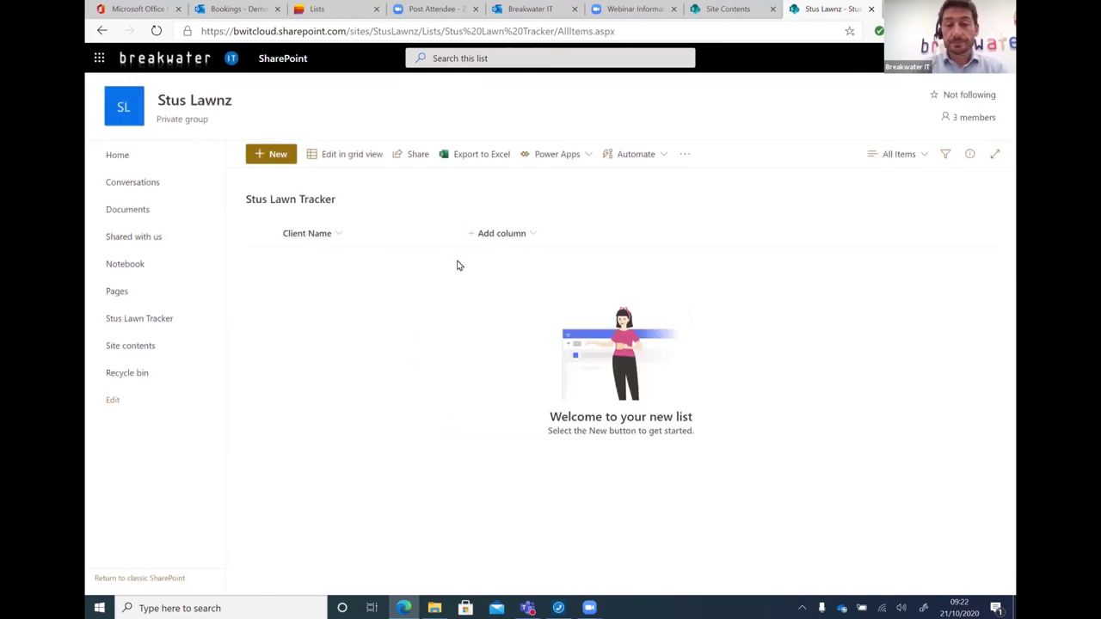
Add a single line of text column named 'Phone Number'.
click(495, 237)
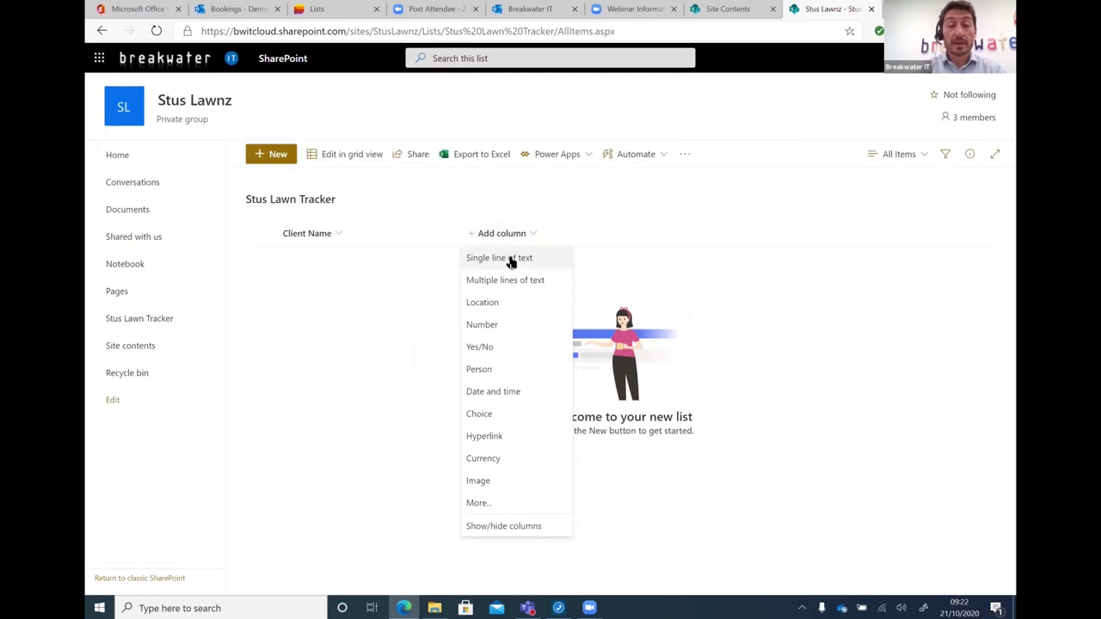
click(510, 259)
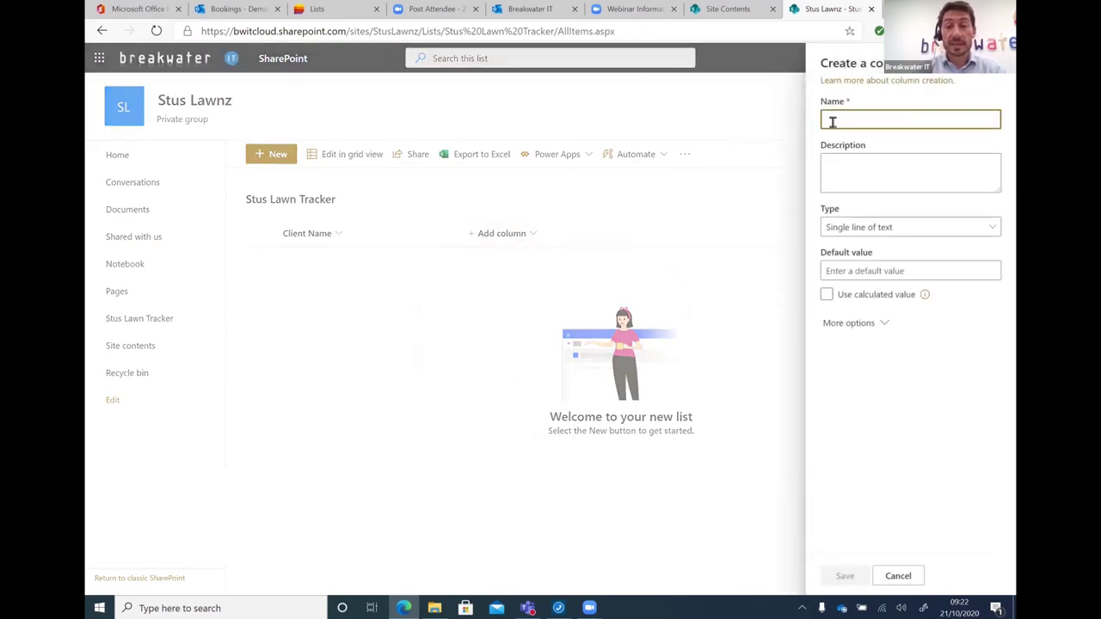
text(Phone Number)
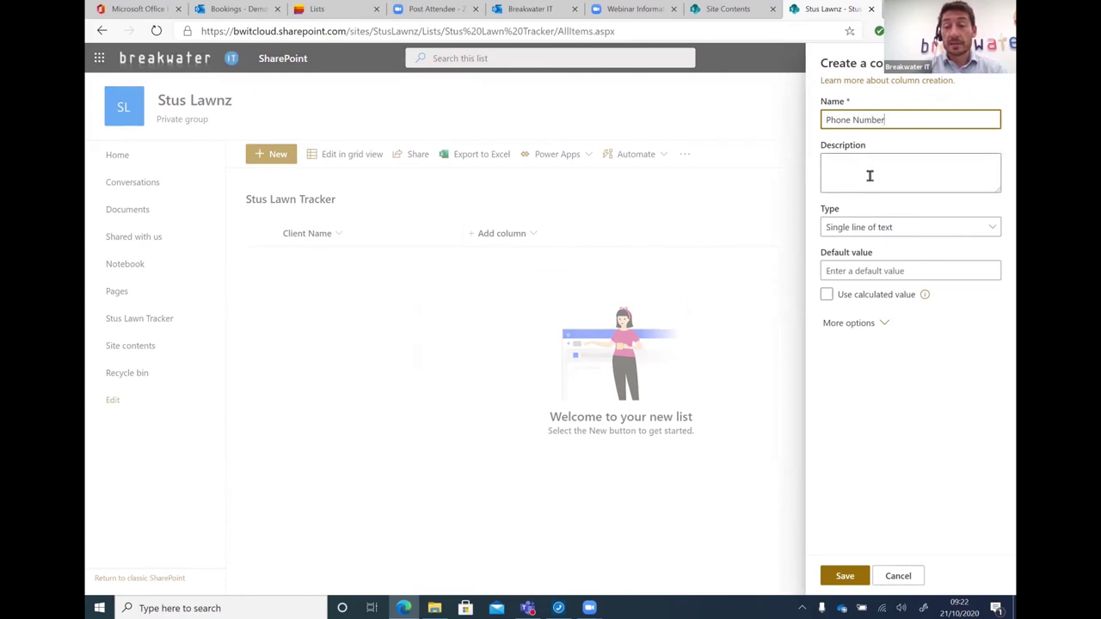
click(868, 173)
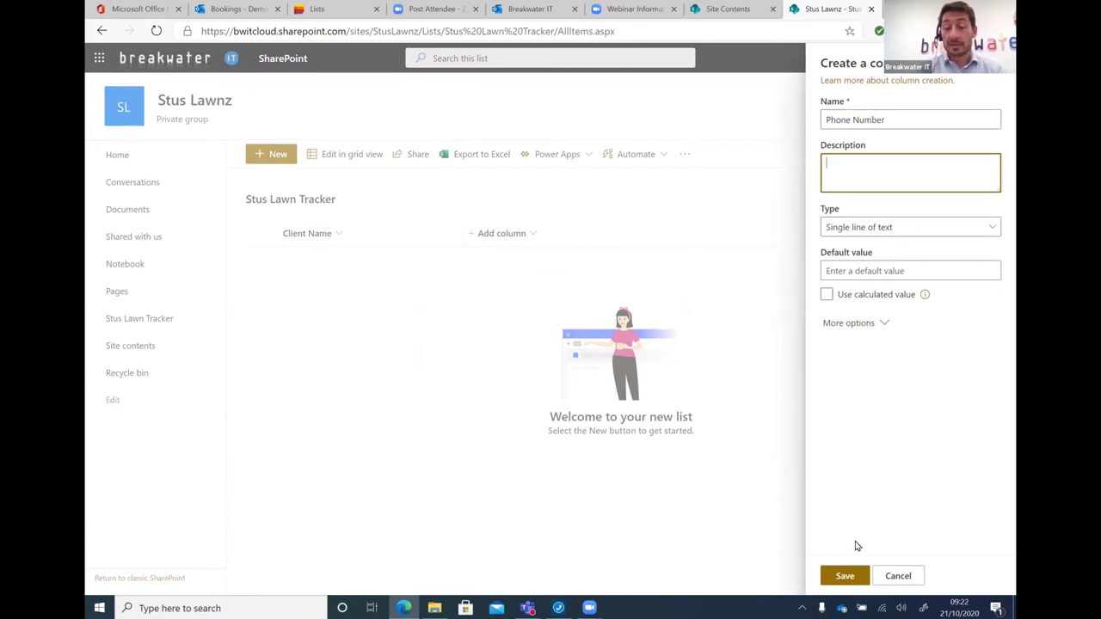
click(846, 576)
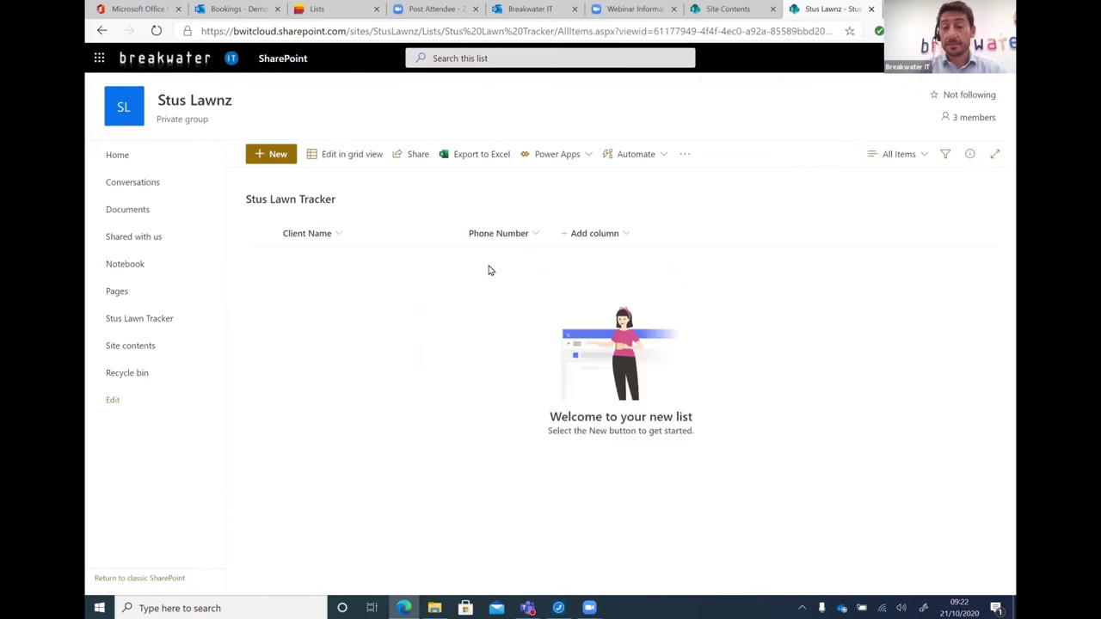
Add a 'Date of Visit' date column including time in friendly format, then begin a Choice column.
click(600, 243)
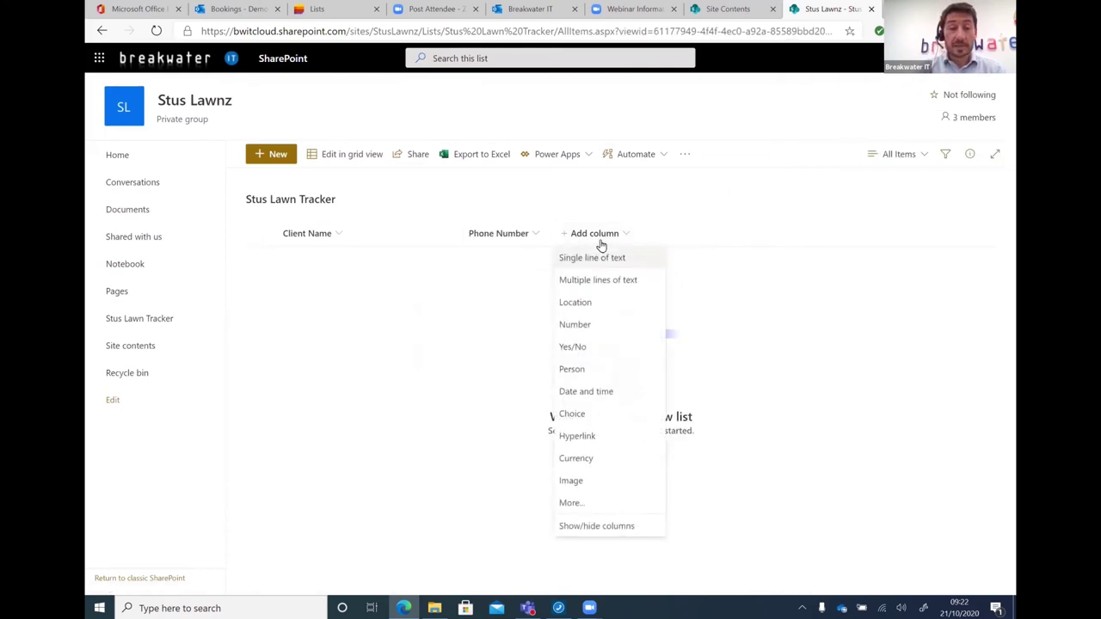
click(602, 393)
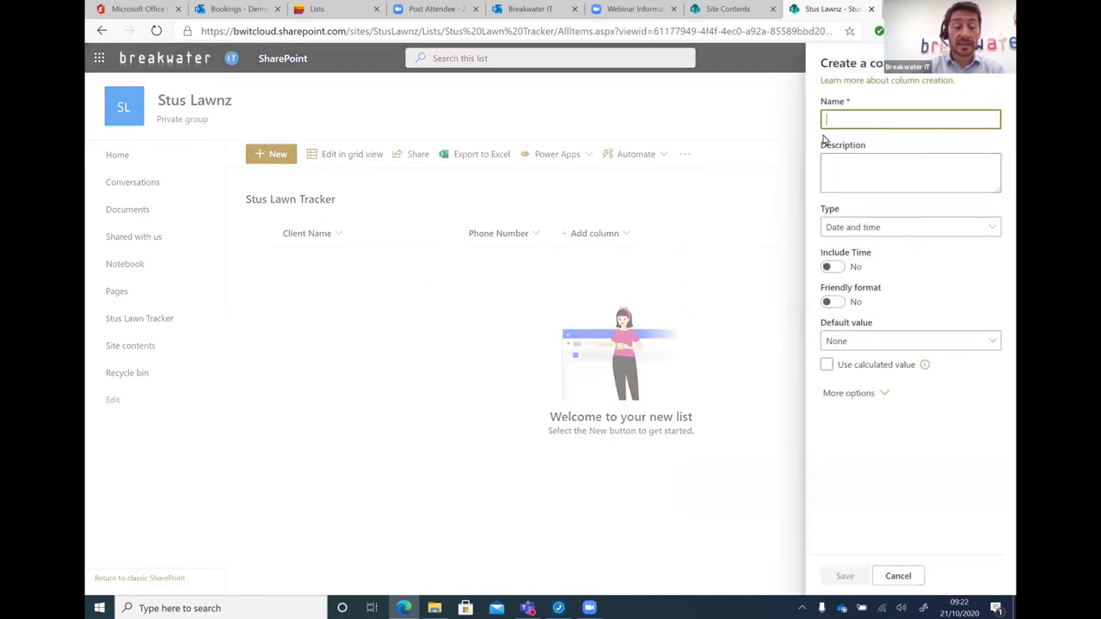
text(Date of Visit)
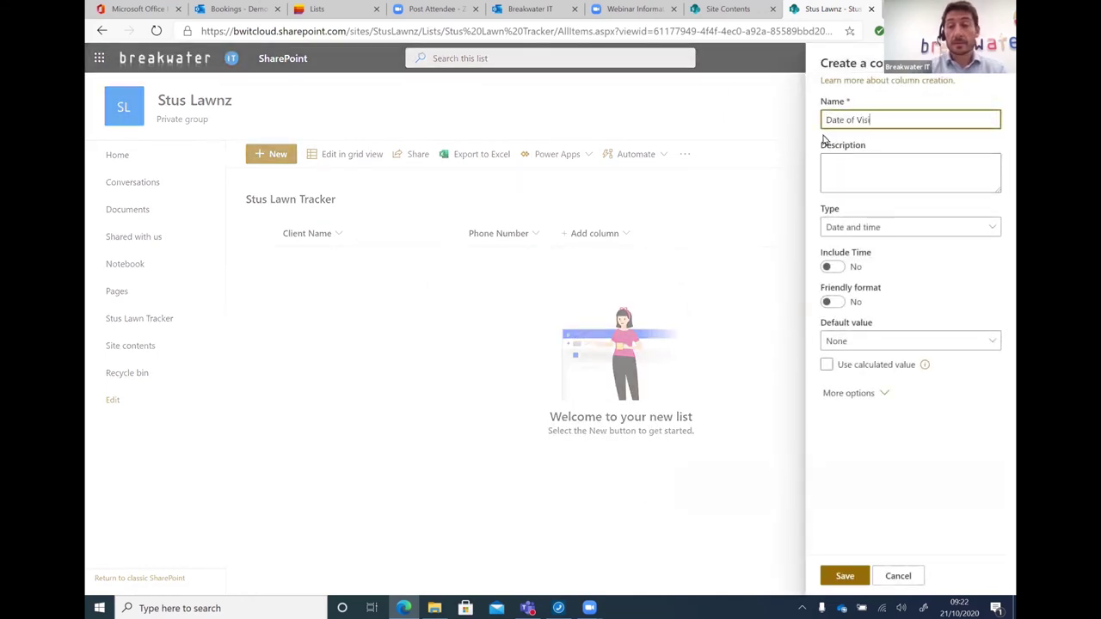
click(831, 267)
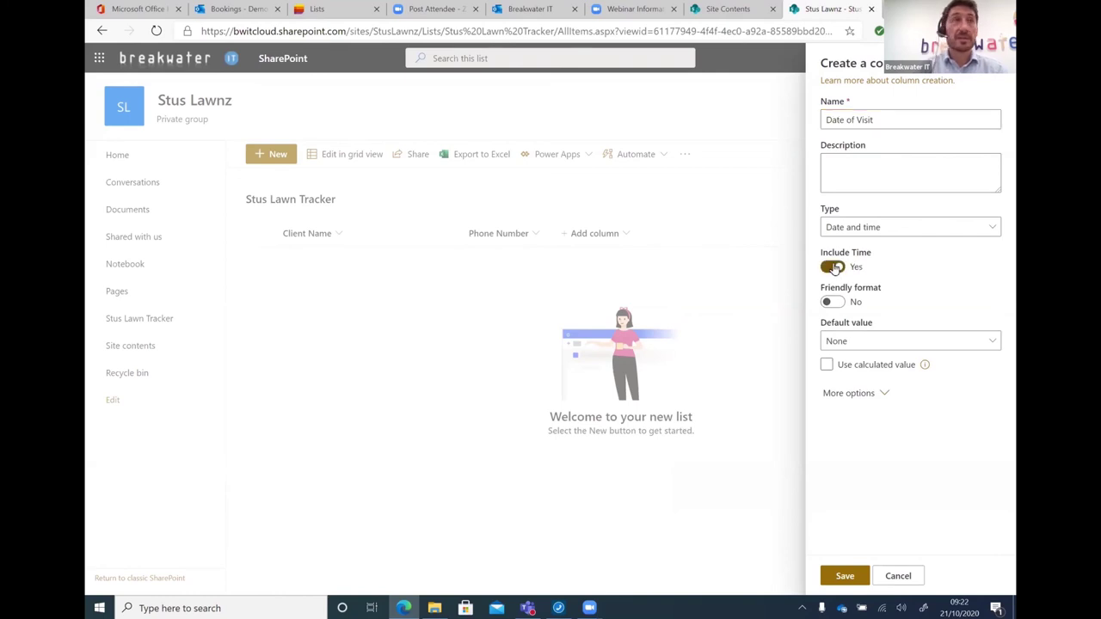
click(840, 303)
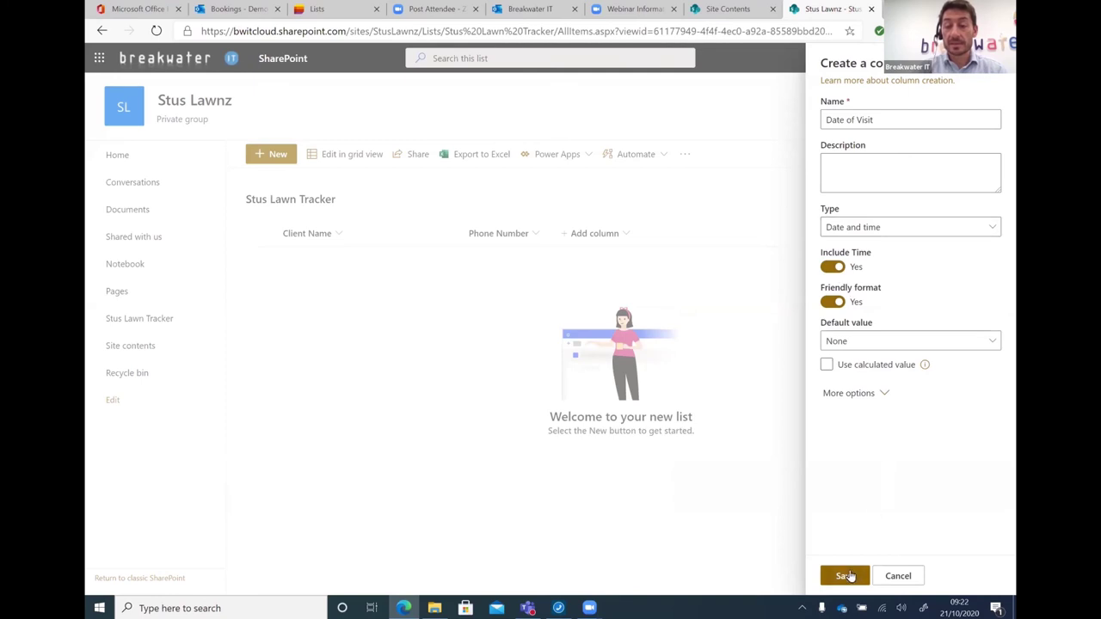
click(848, 576)
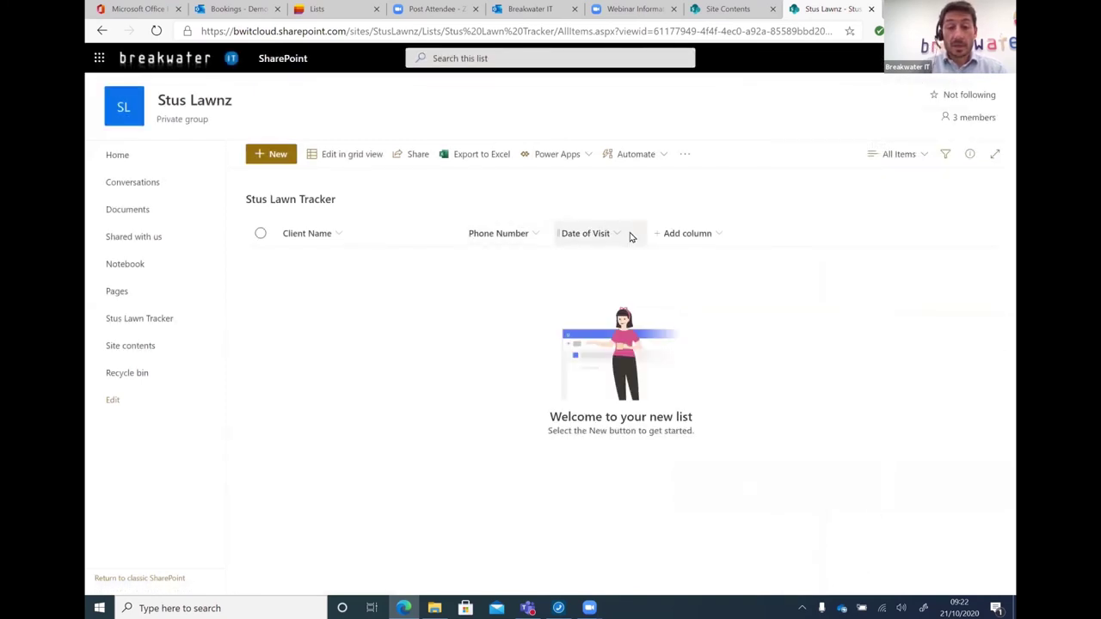
click(689, 234)
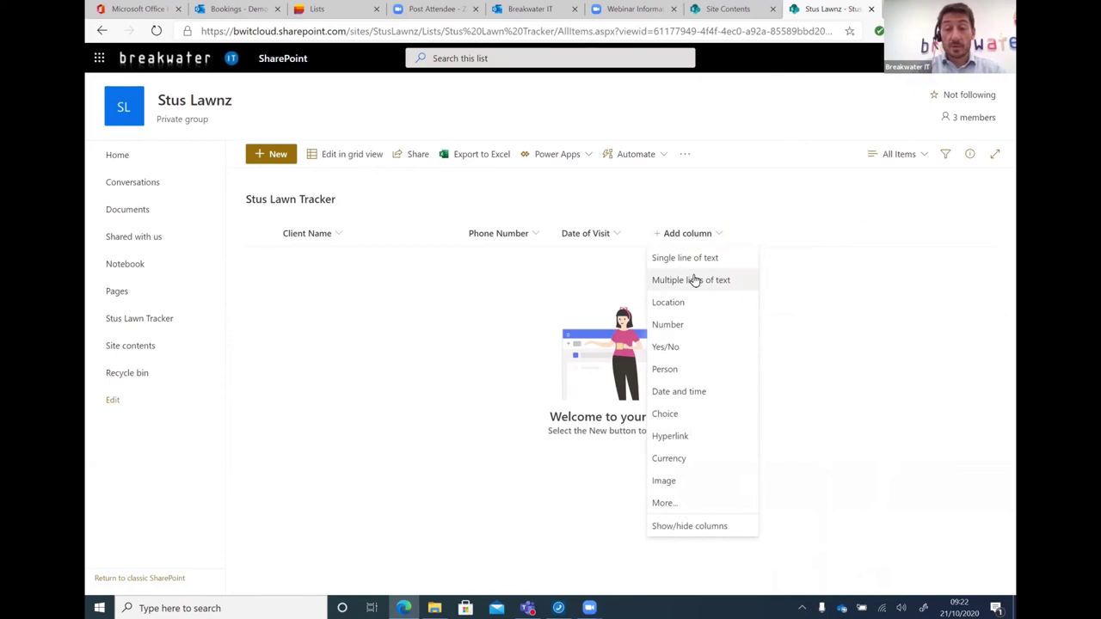
click(686, 406)
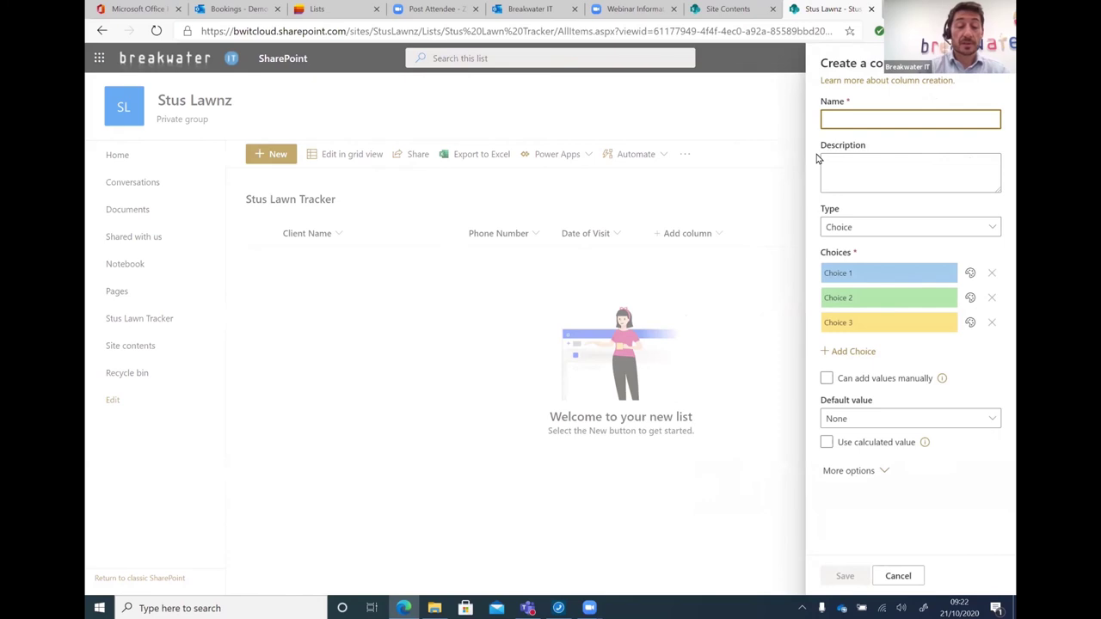
Name the choice column 'Lawn Quality' and make its first option 'Really Bad' in pink.
text(Lawn Quality)
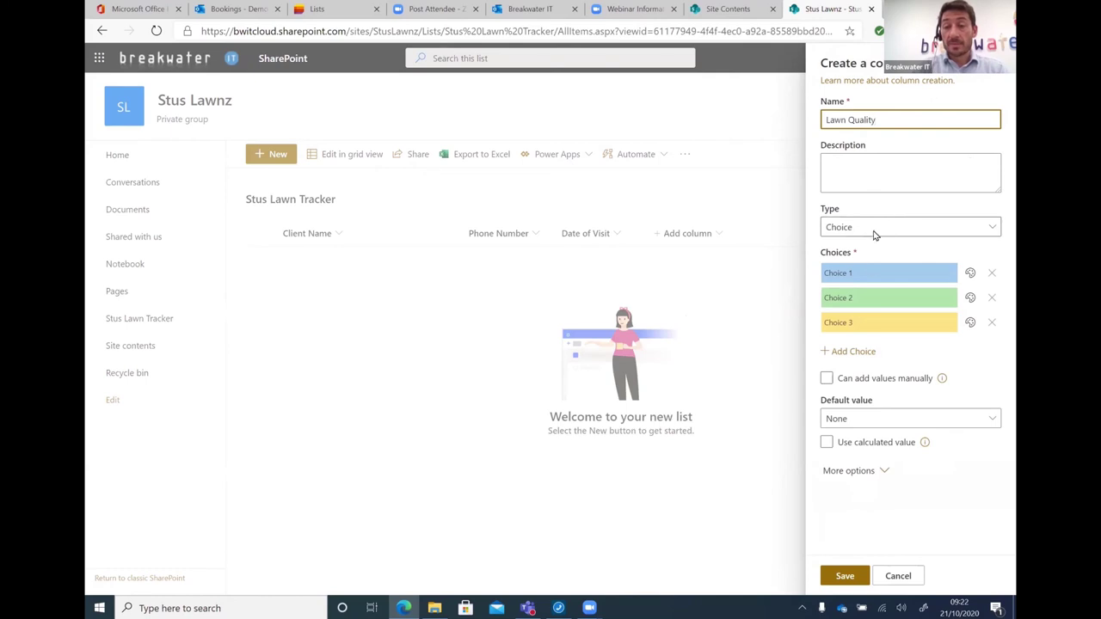
click(867, 273)
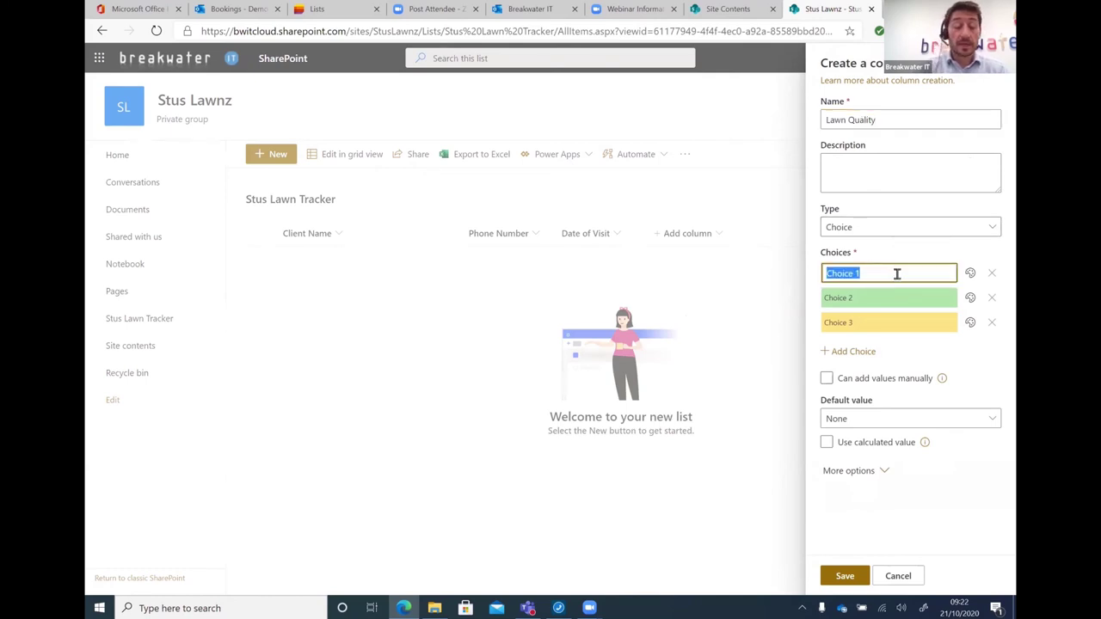
text(Really)
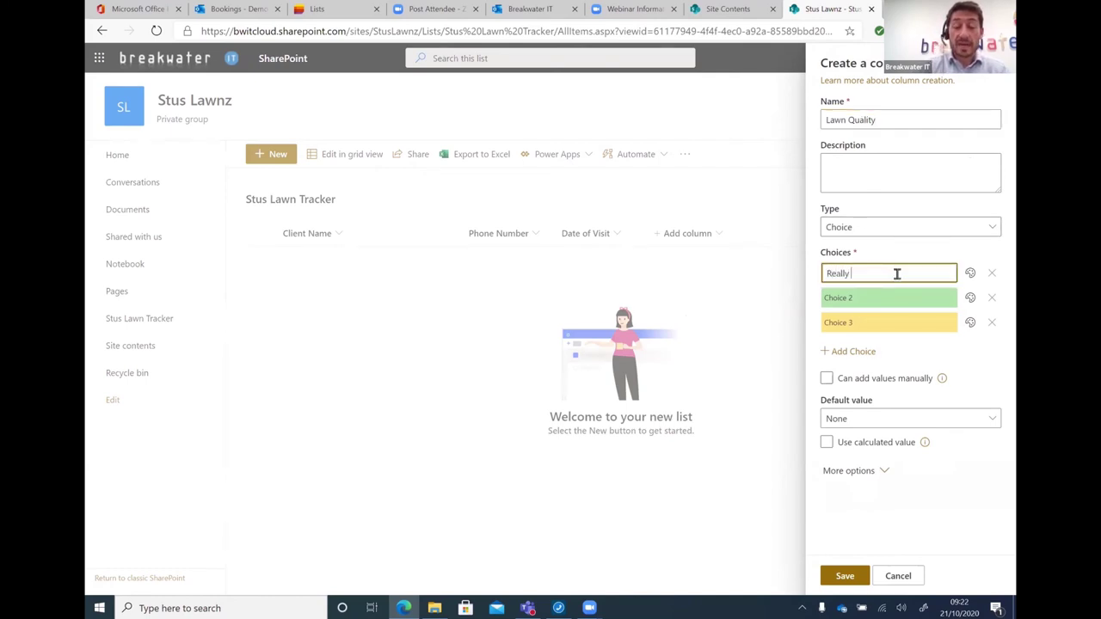
text( Bad)
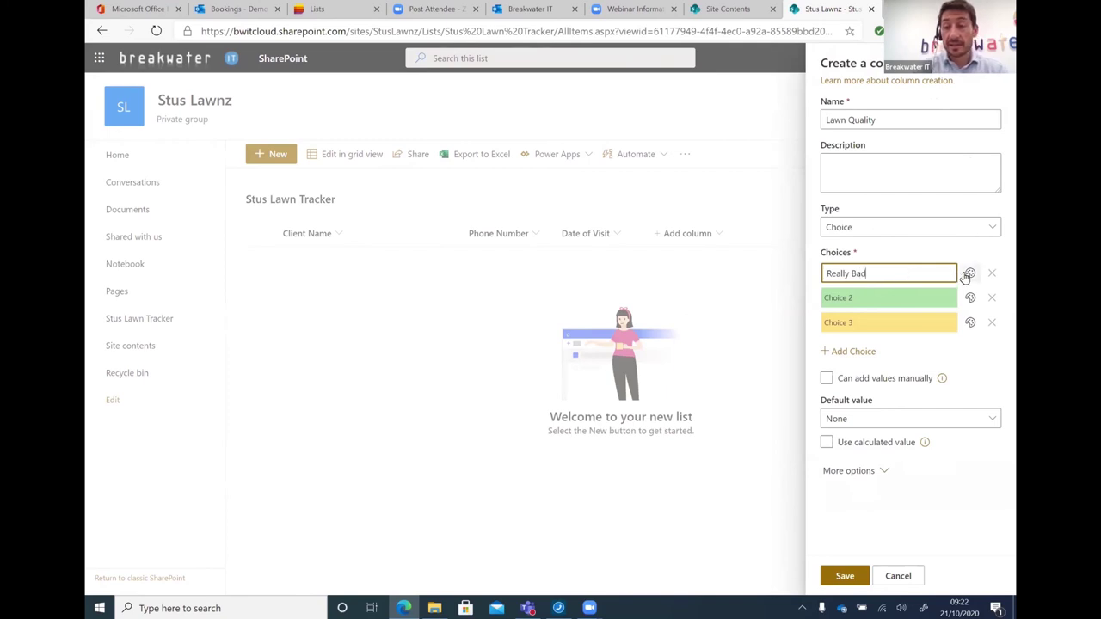
click(970, 273)
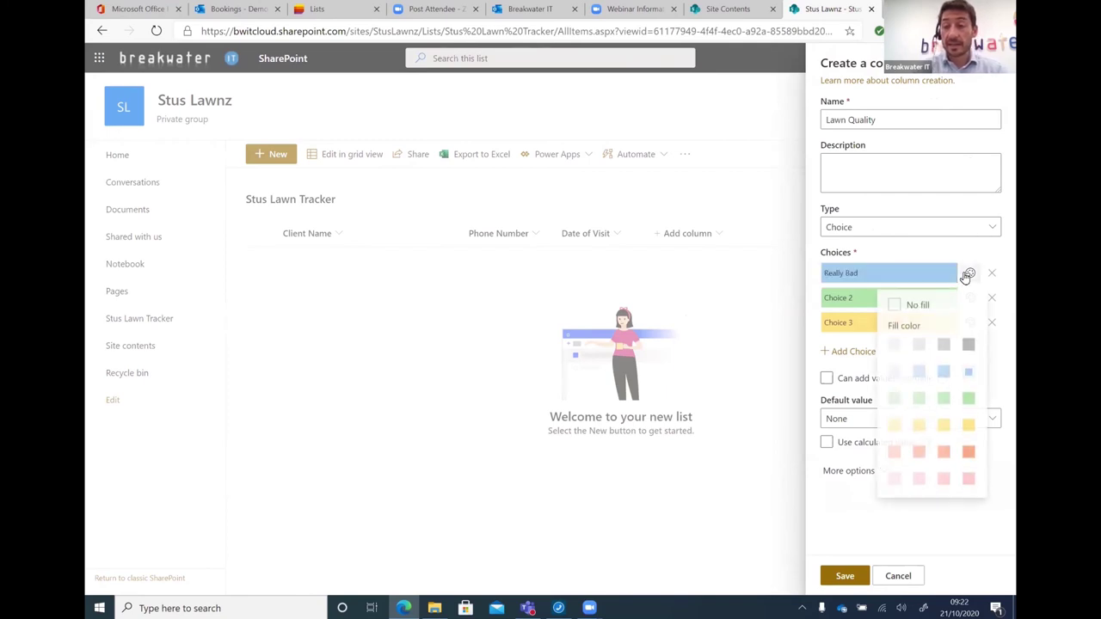
click(969, 482)
Add options 'Average' in yellow and 'Goood' in green, and save the column.
click(877, 295)
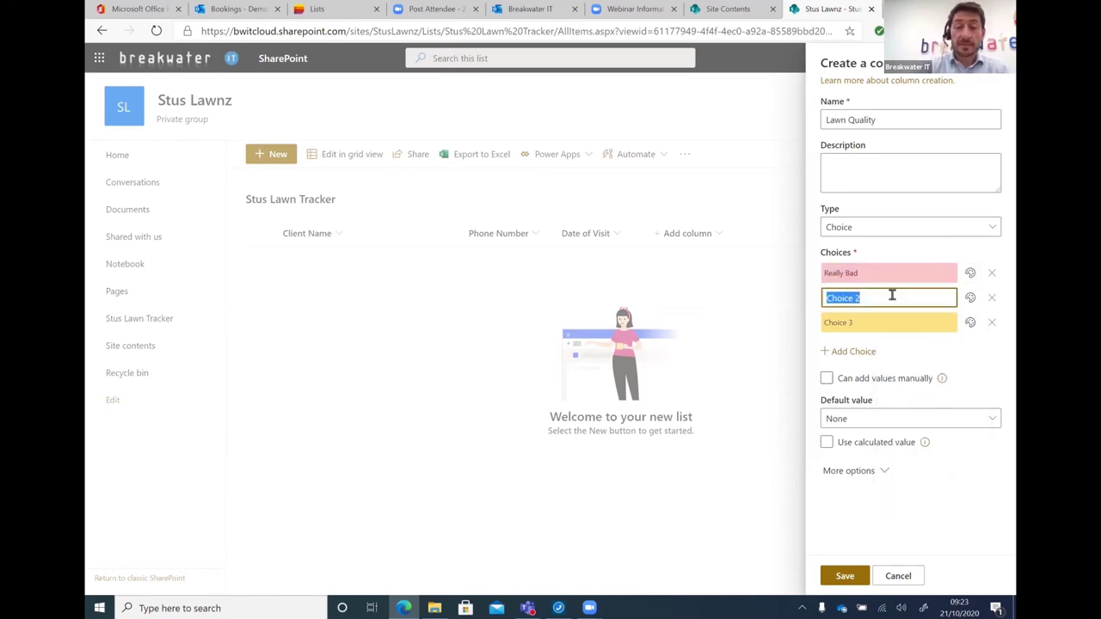
text(Average)
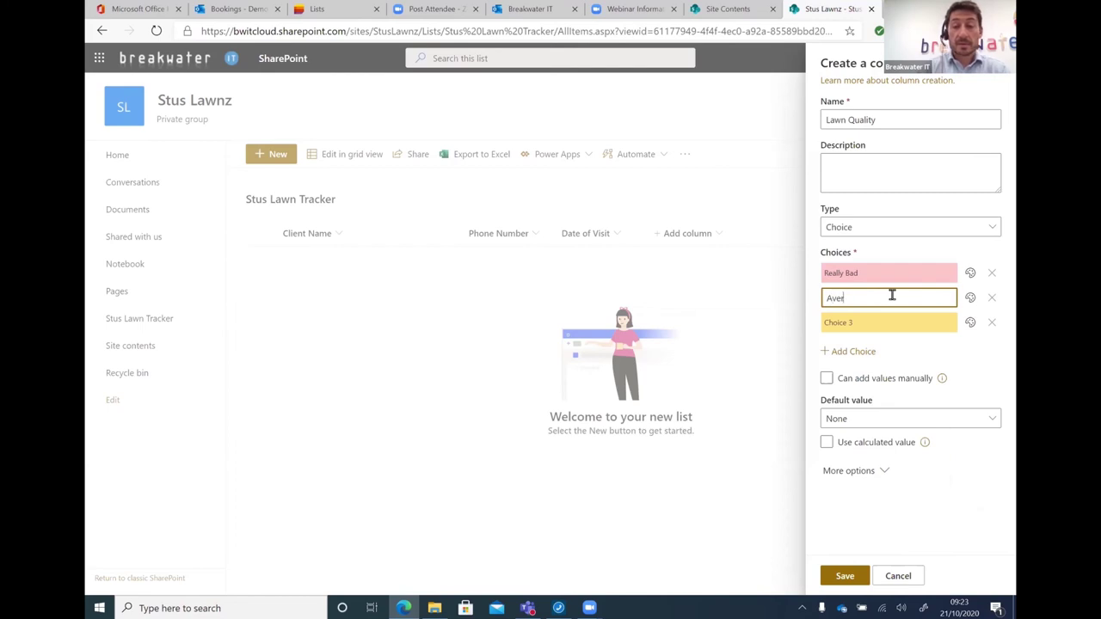
click(971, 298)
click(972, 455)
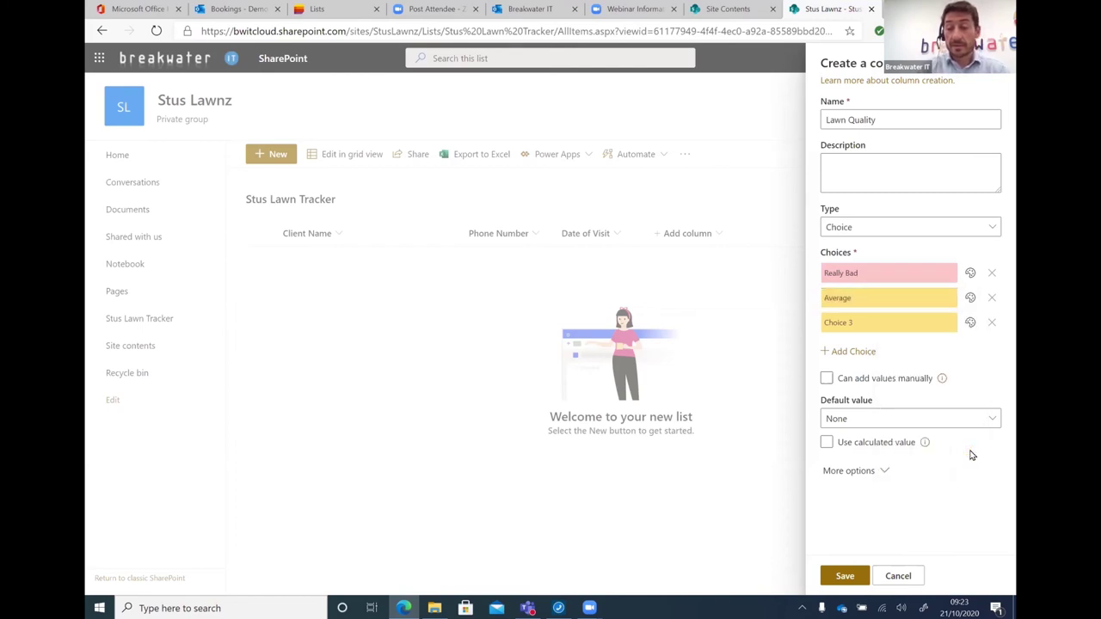
click(920, 322)
text(Goood)
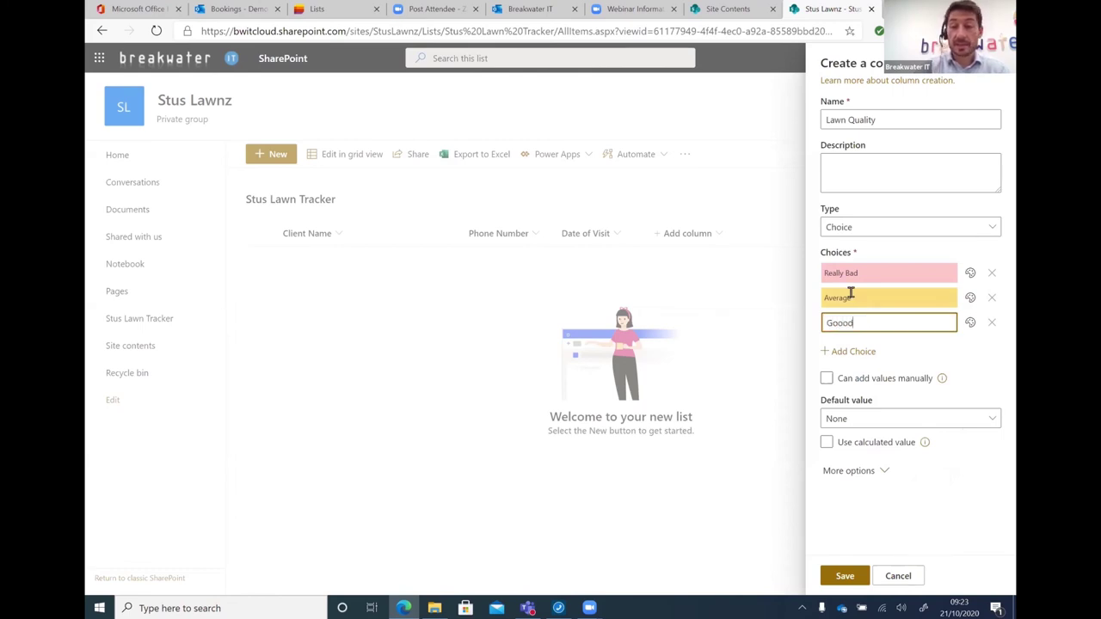
click(970, 322)
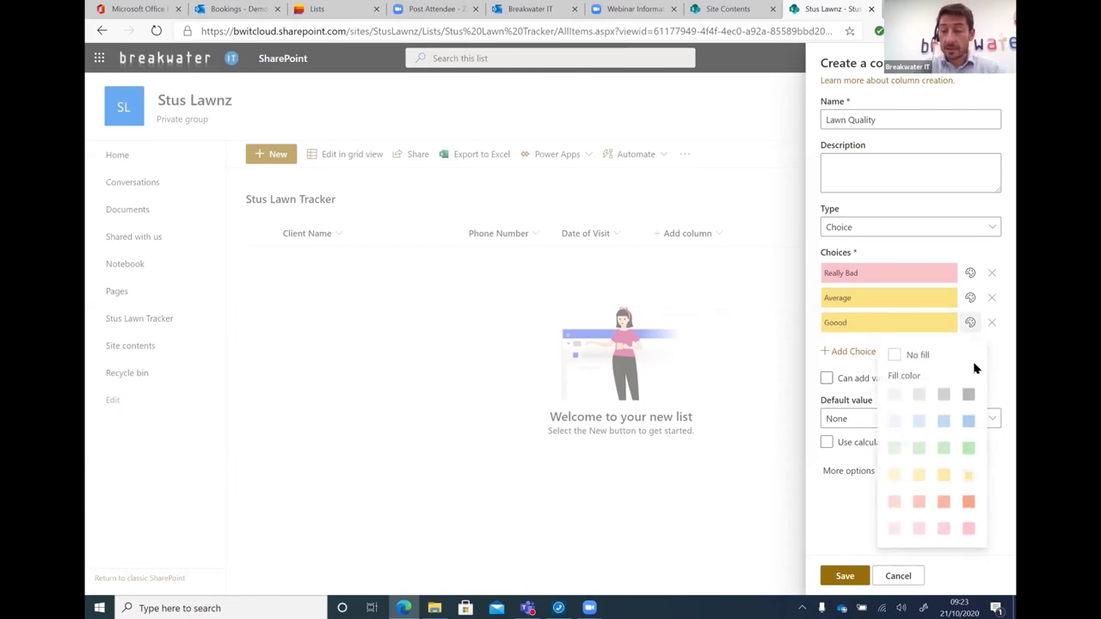
click(969, 450)
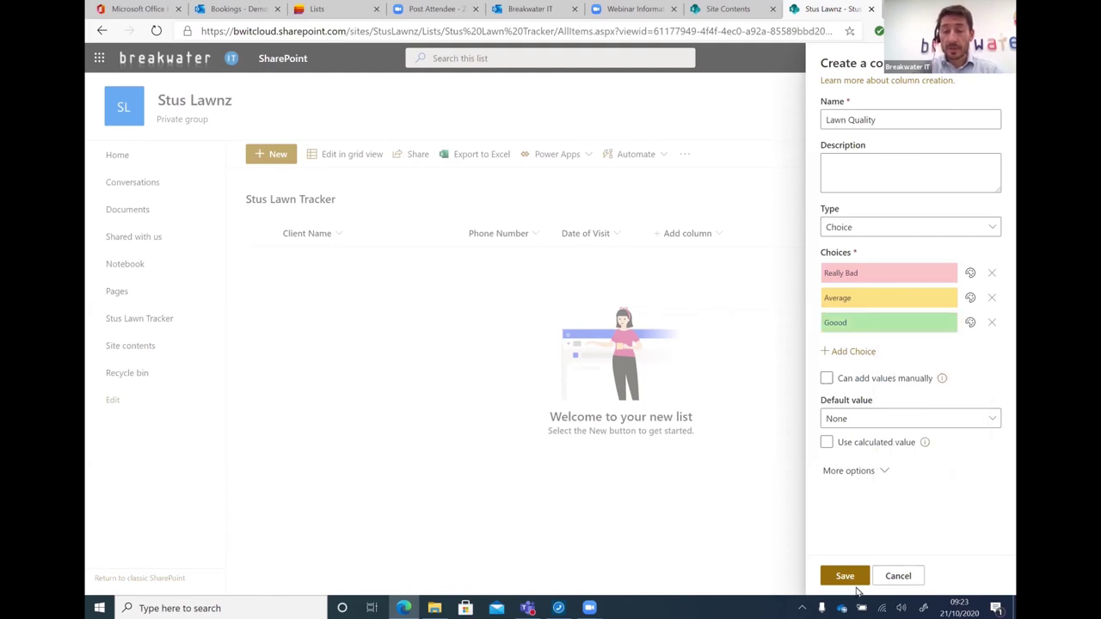
click(845, 576)
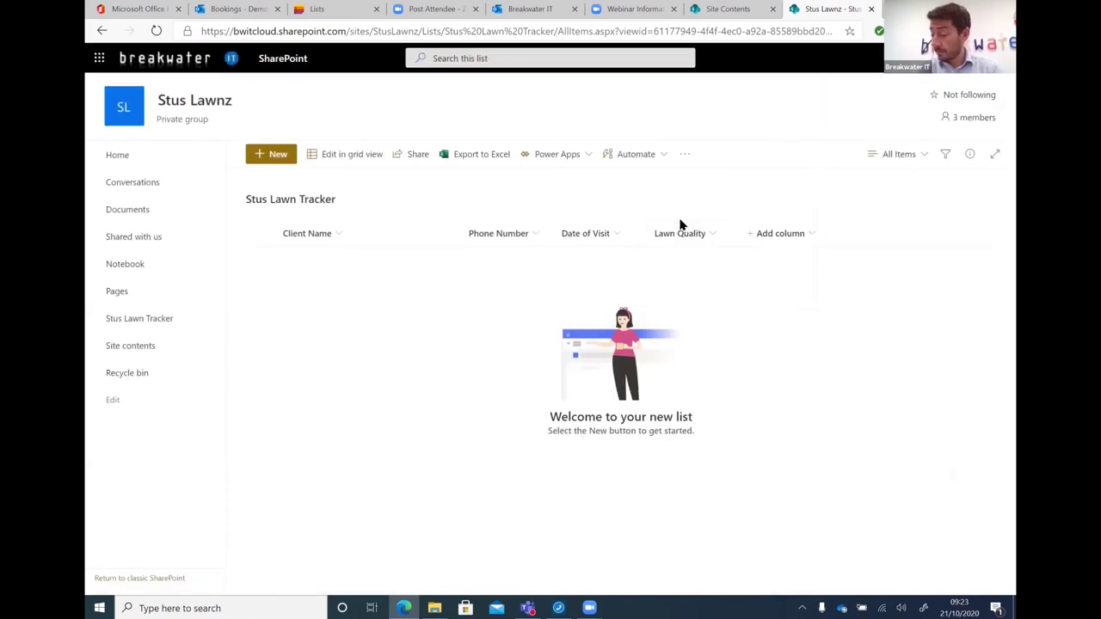
Add a multi-line text column named 'Notes'.
click(783, 233)
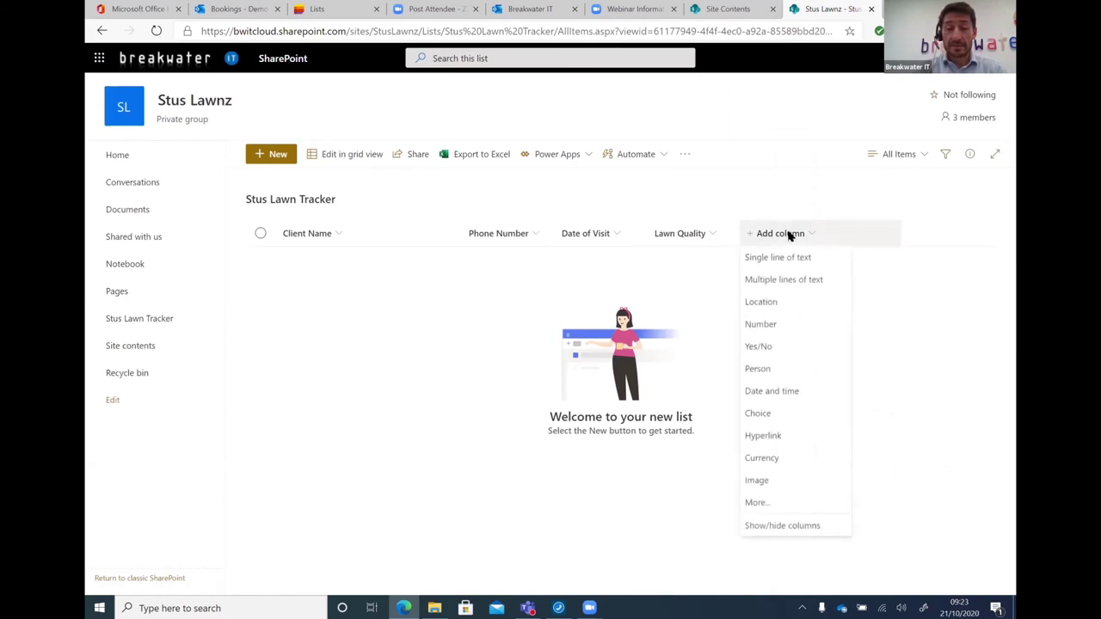
click(790, 282)
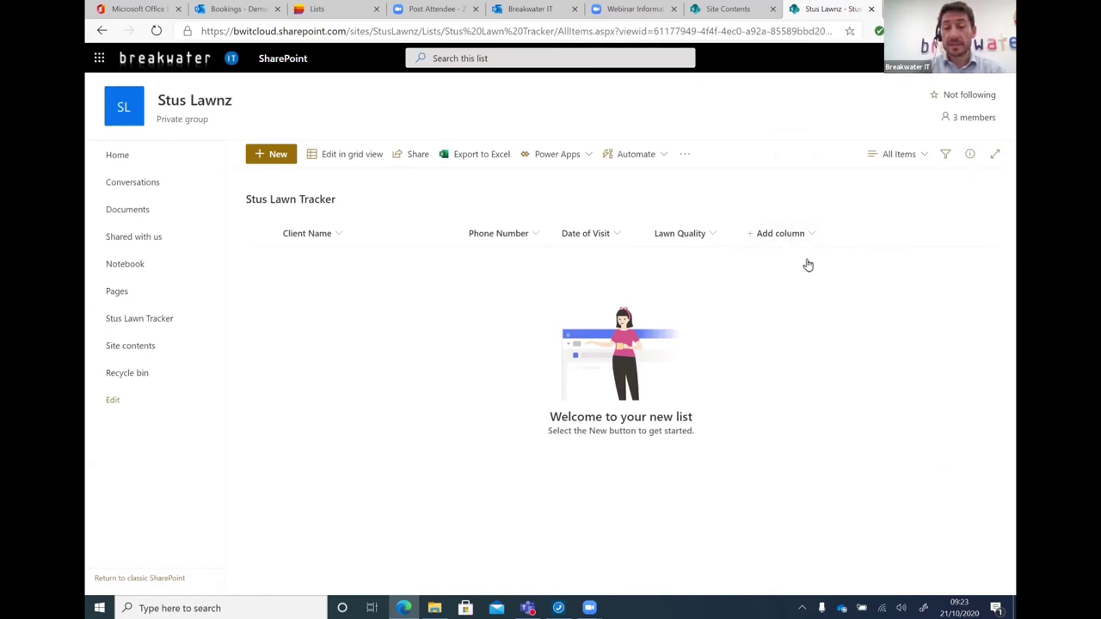
text(Notes)
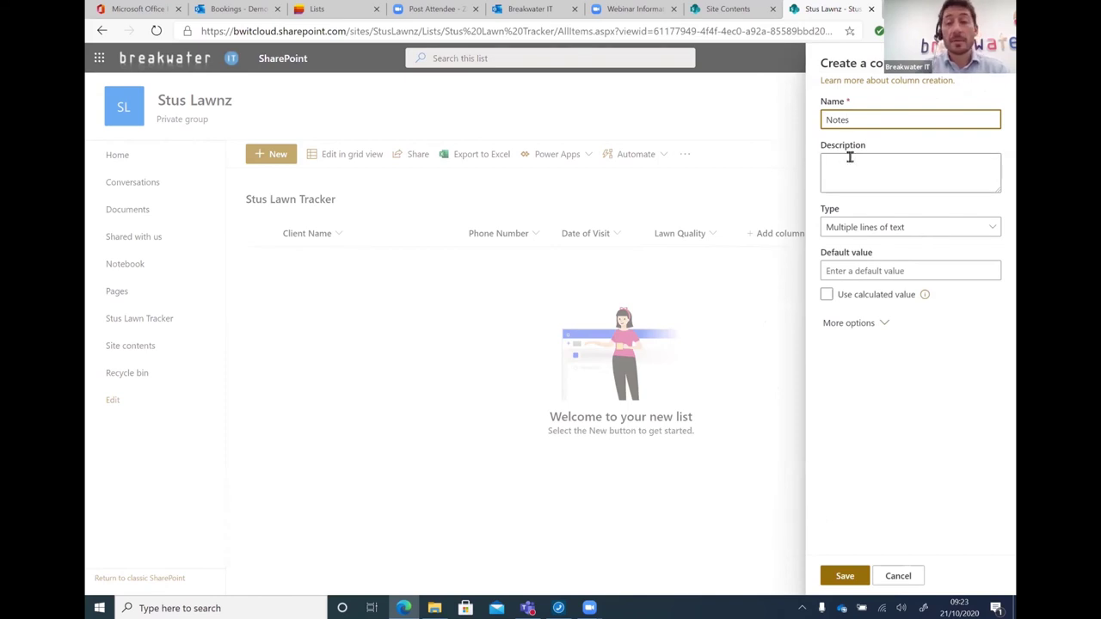
click(849, 158)
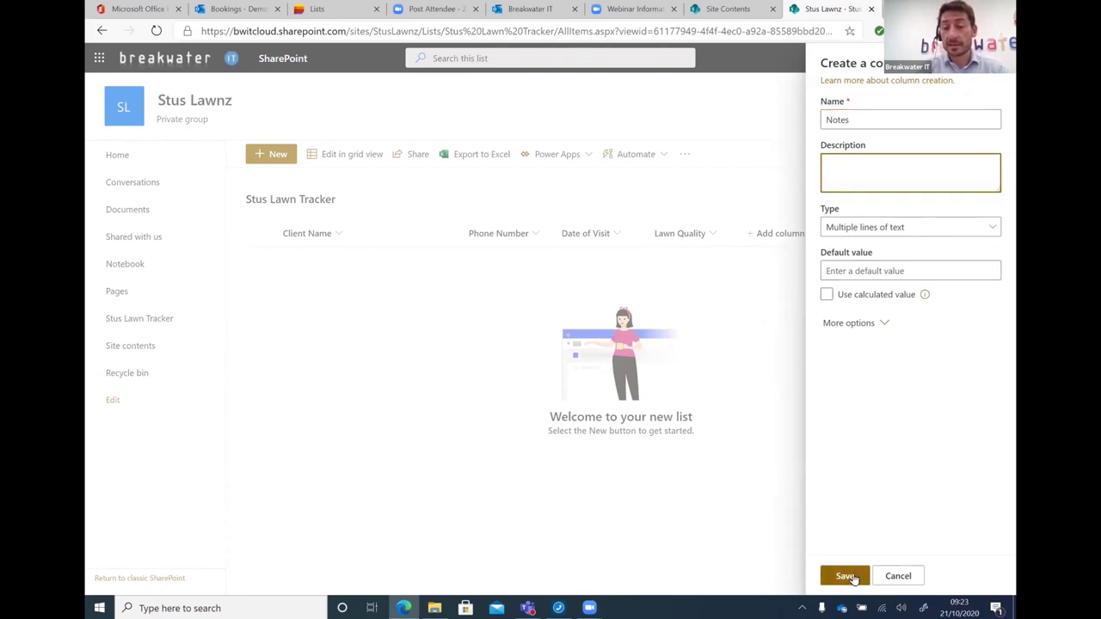
click(851, 571)
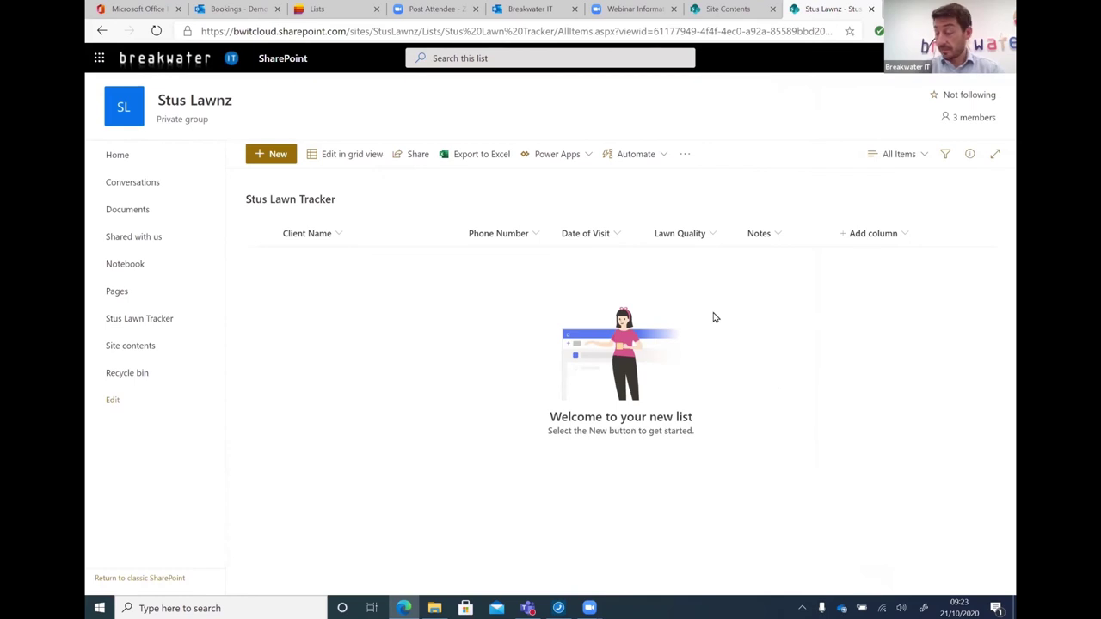
Add a 'Next Visit' date column including time in friendly format.
click(873, 233)
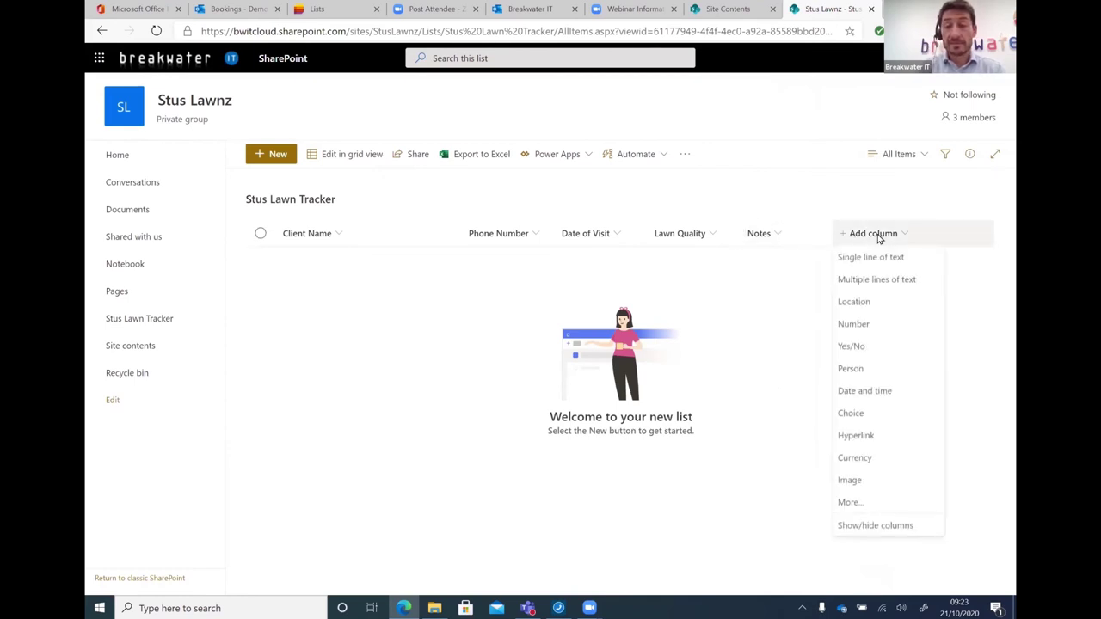
click(877, 392)
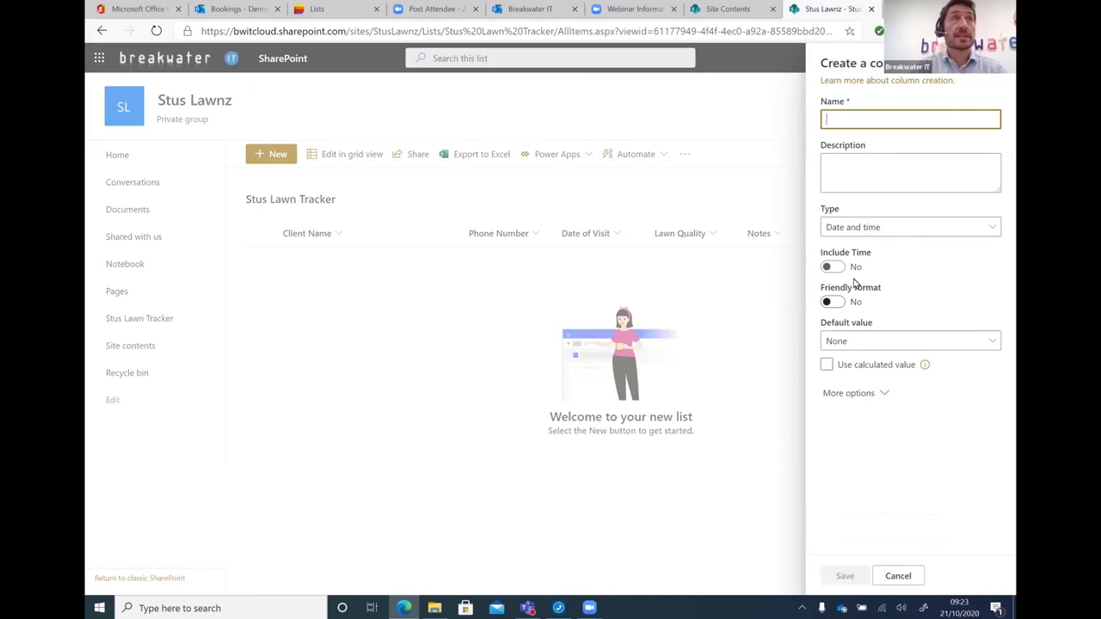
text(Next Visit)
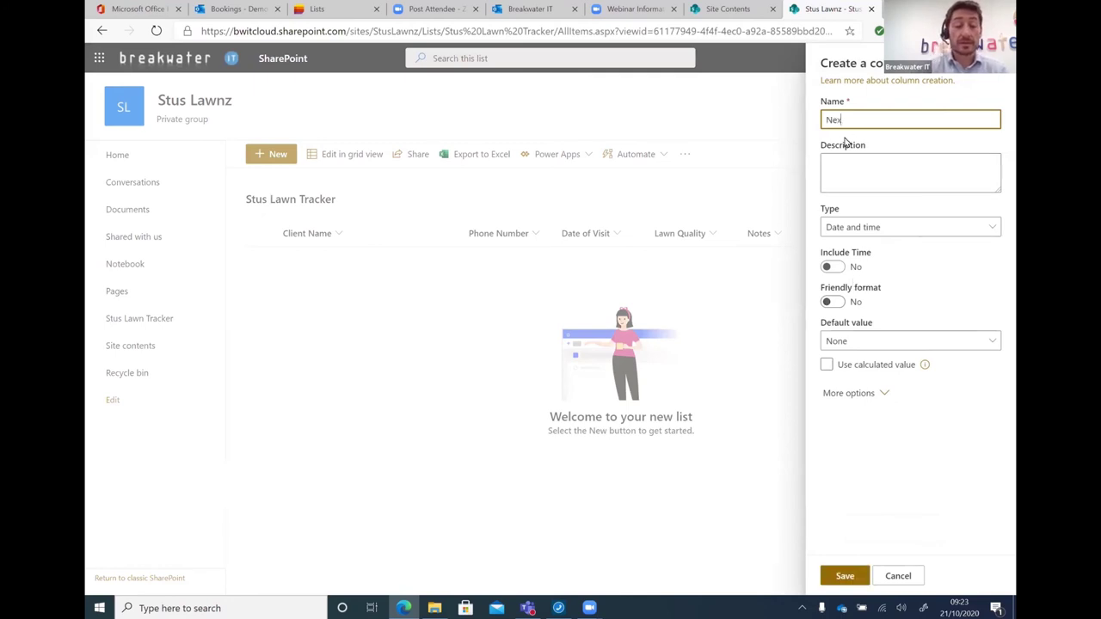
click(833, 267)
click(831, 302)
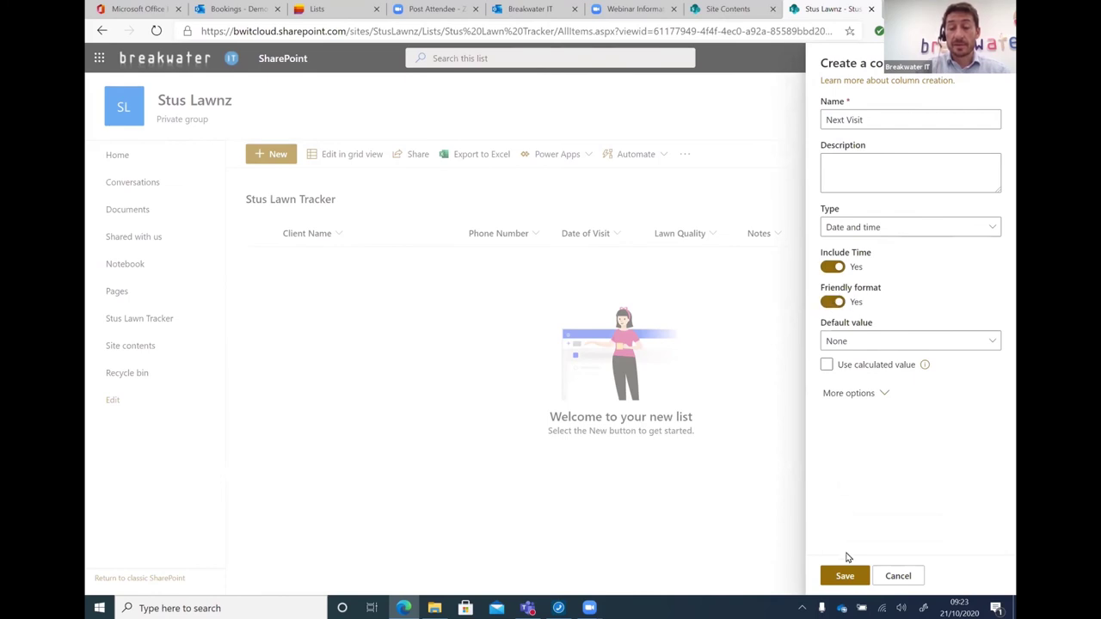
click(845, 575)
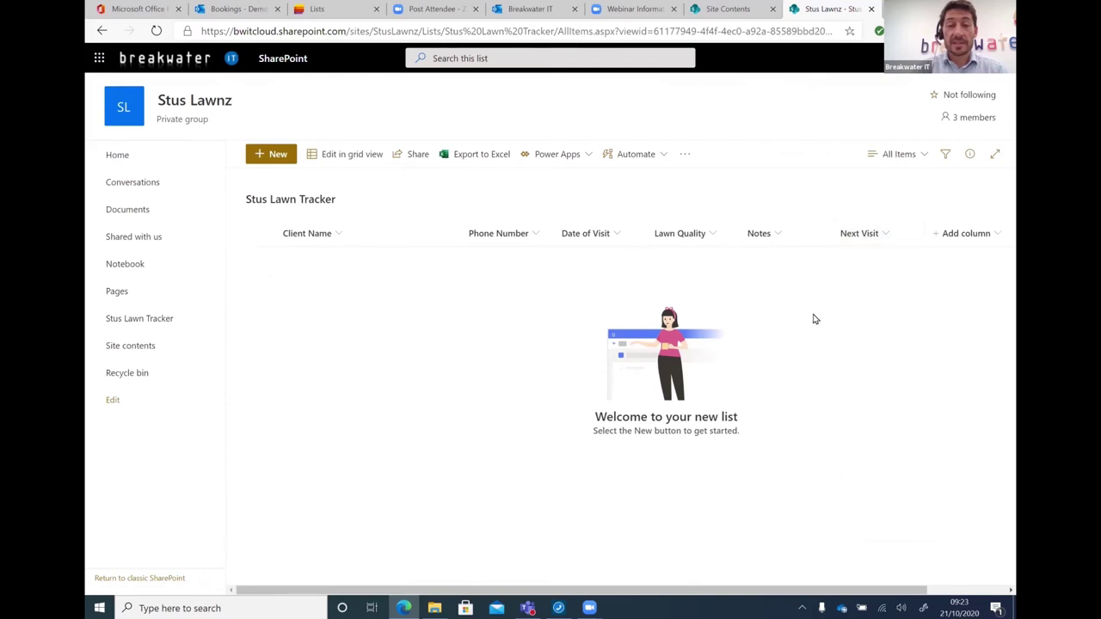
Add an image column named 'Photo'.
click(955, 241)
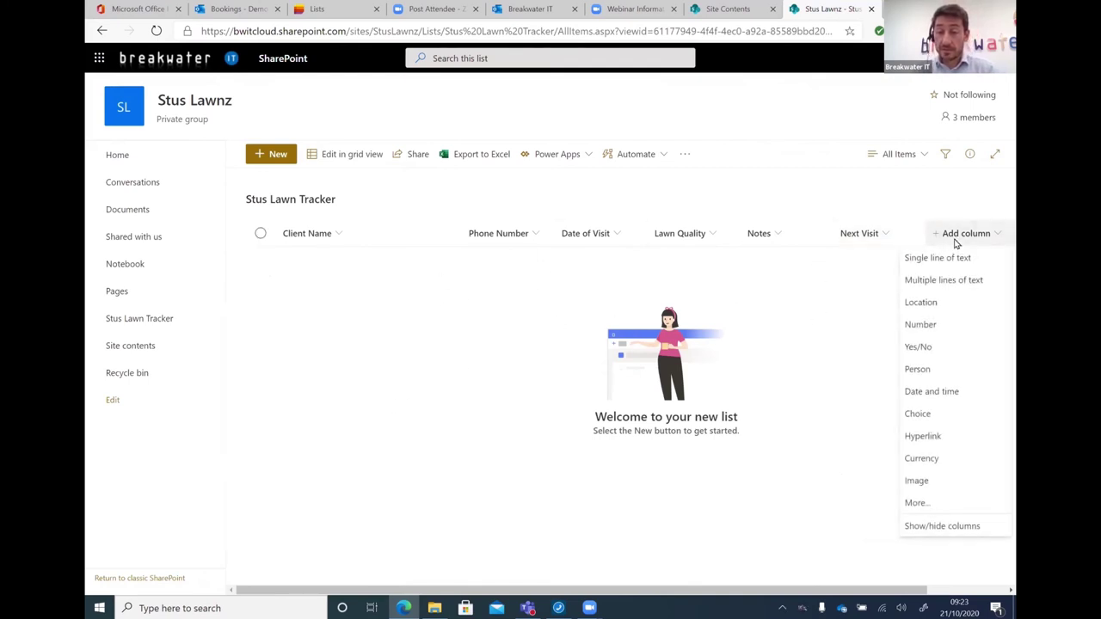
click(920, 482)
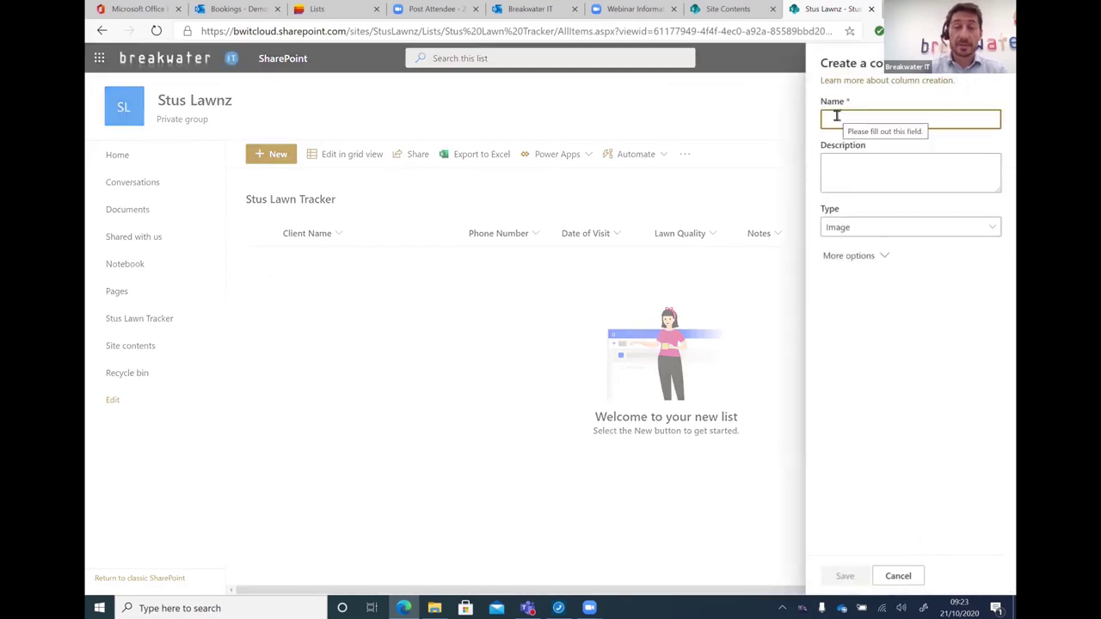
click(836, 116)
text(Photo)
click(885, 175)
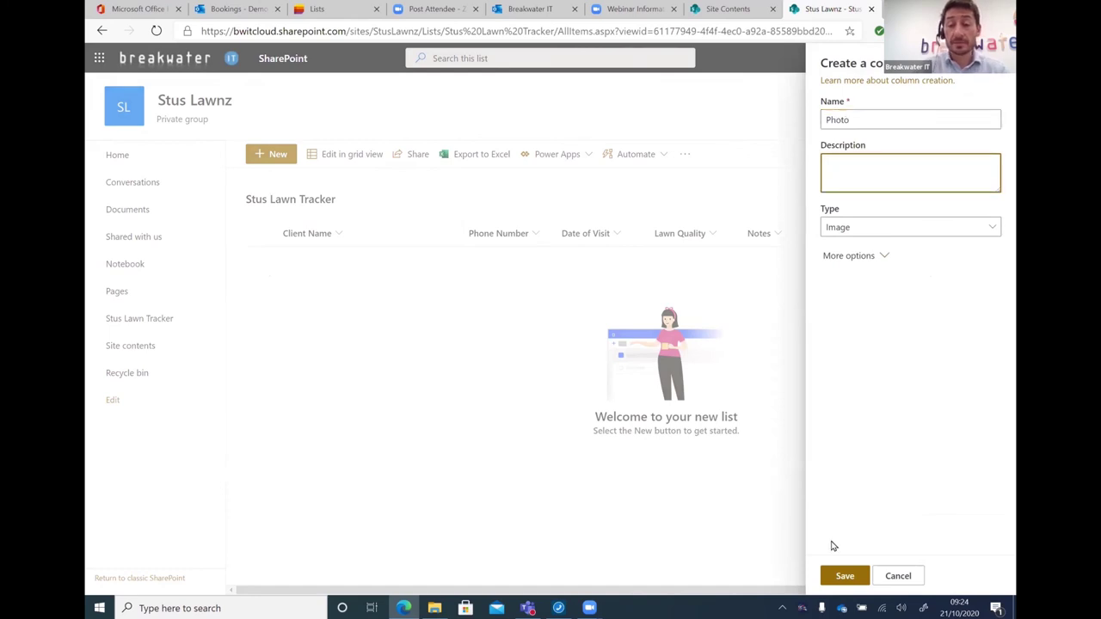
click(845, 577)
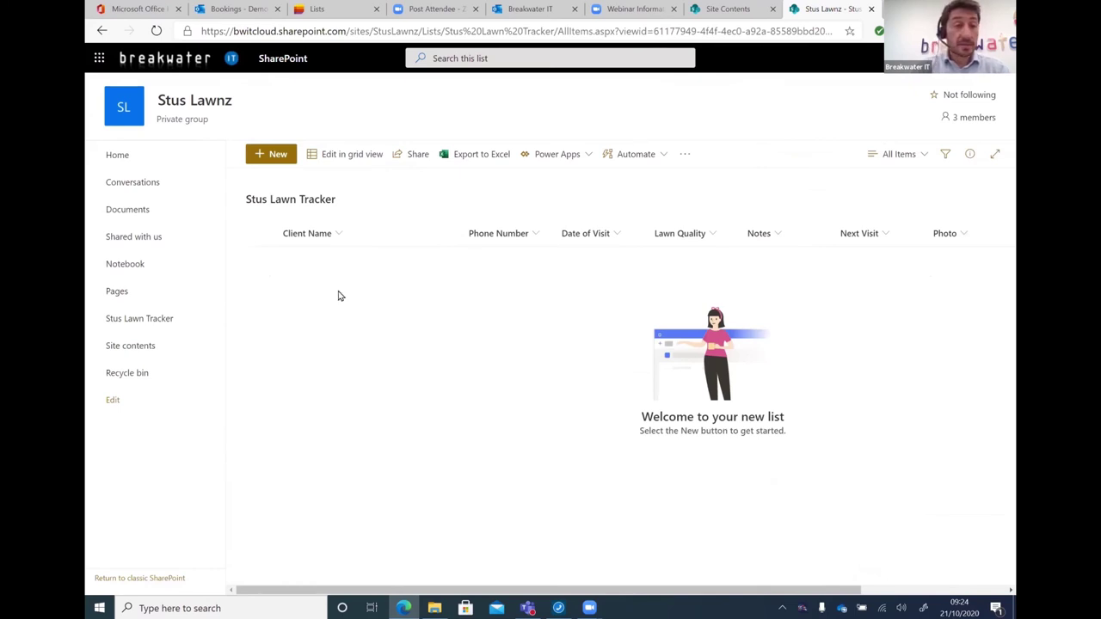
Start a new item with the client's name, phone number and visit date 10/21/2020 2:00 PM.
click(263, 157)
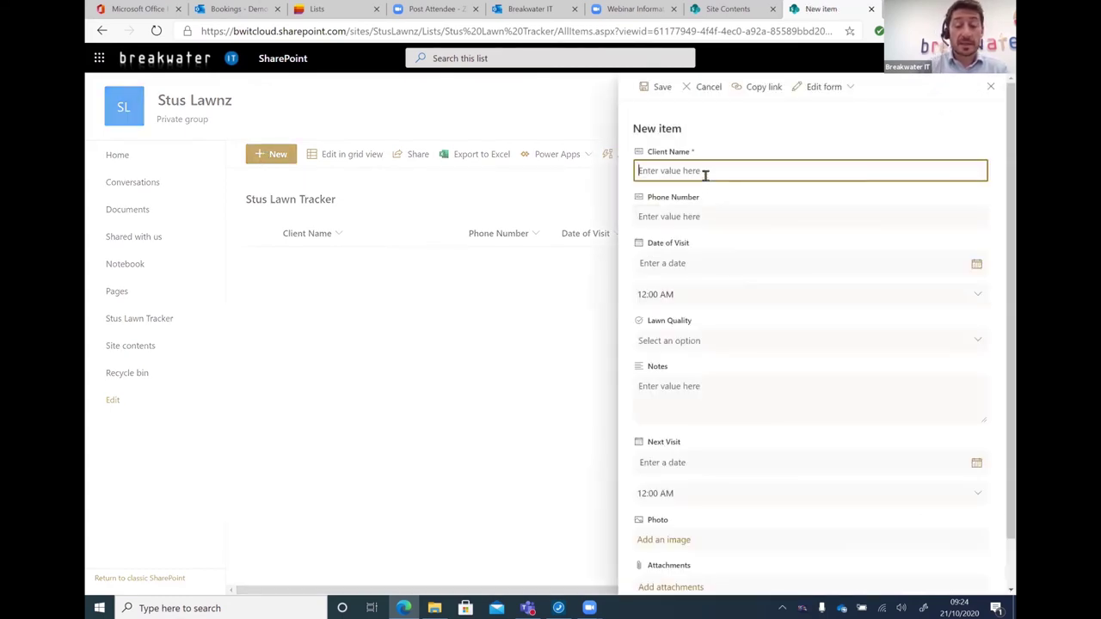
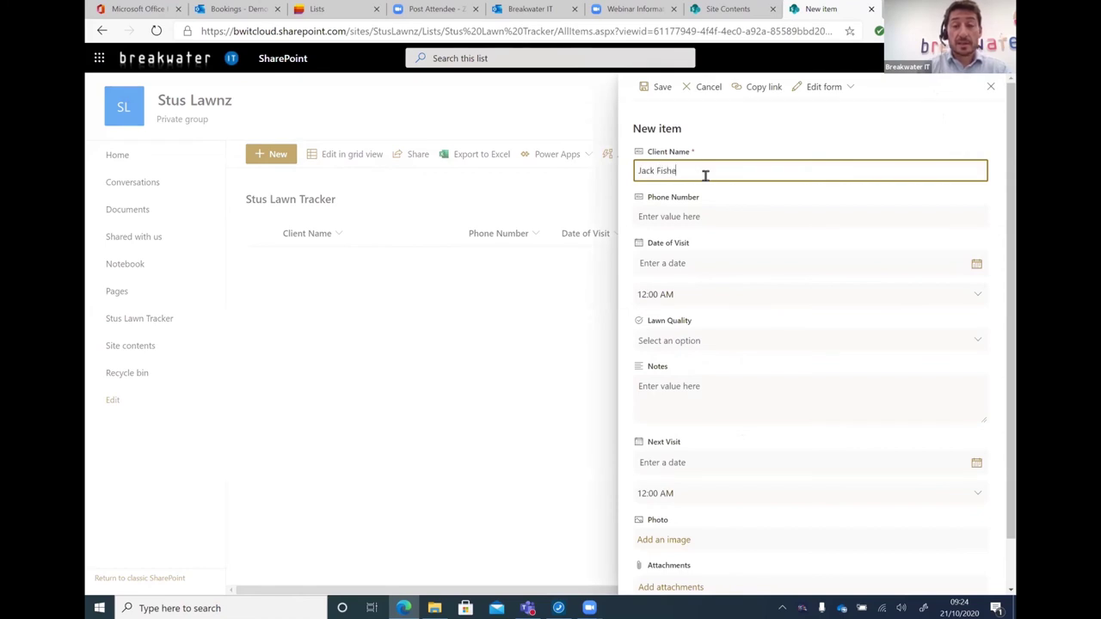
click(692, 214)
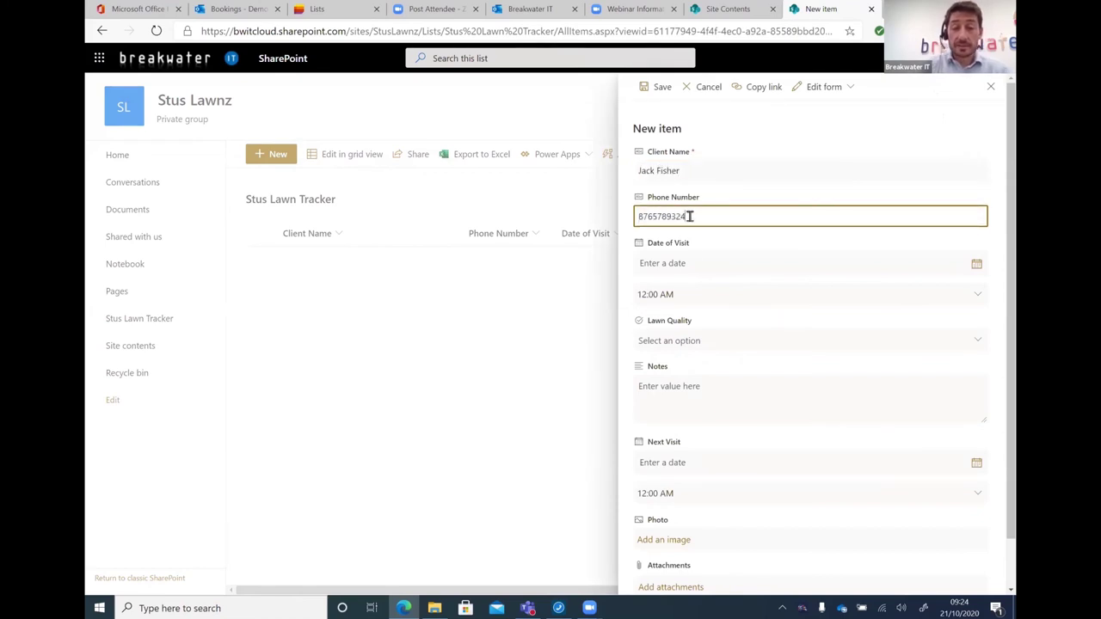
click(692, 263)
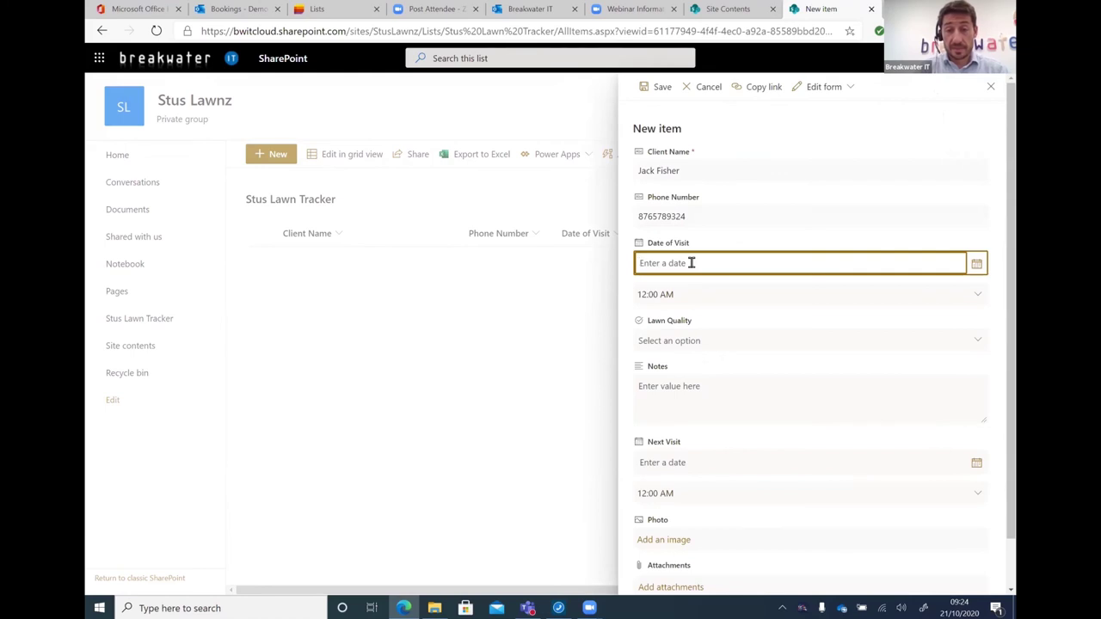
click(975, 266)
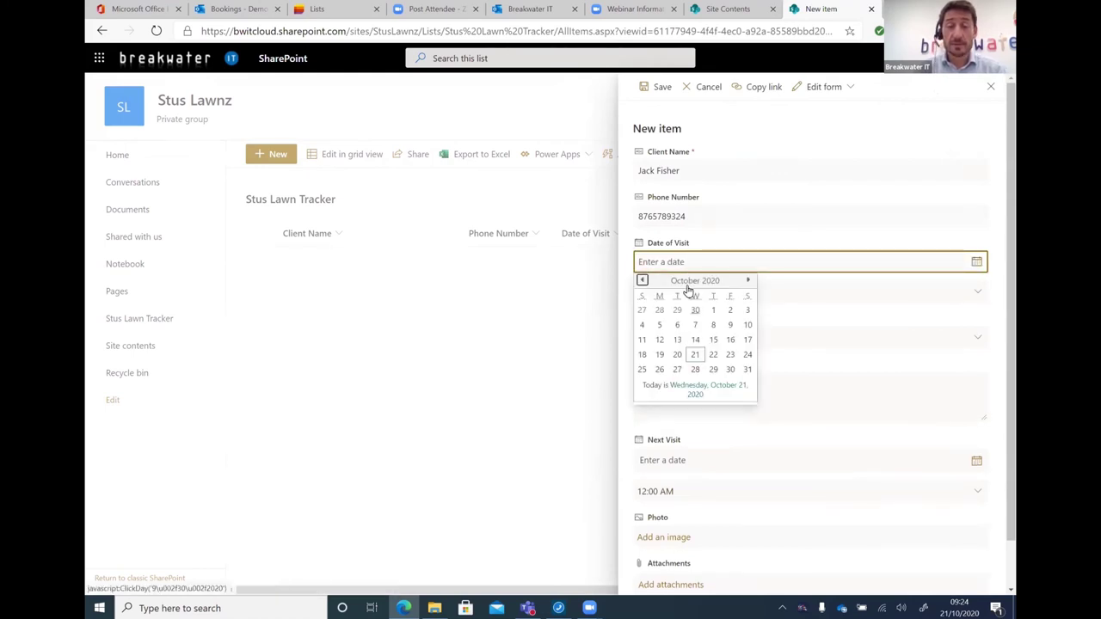
click(695, 355)
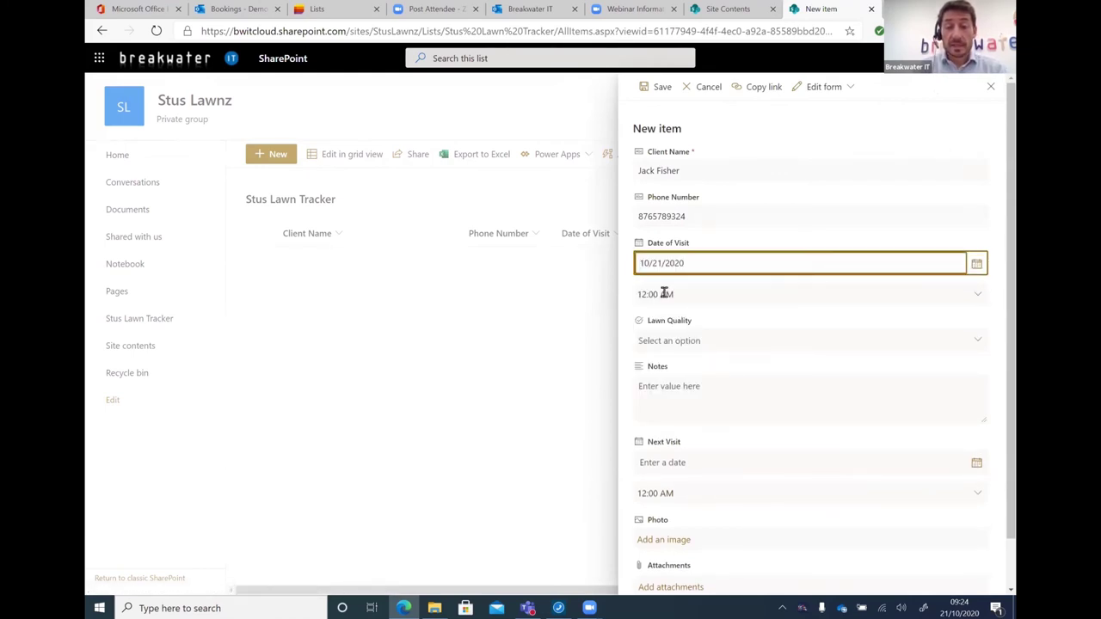
click(665, 294)
click(981, 295)
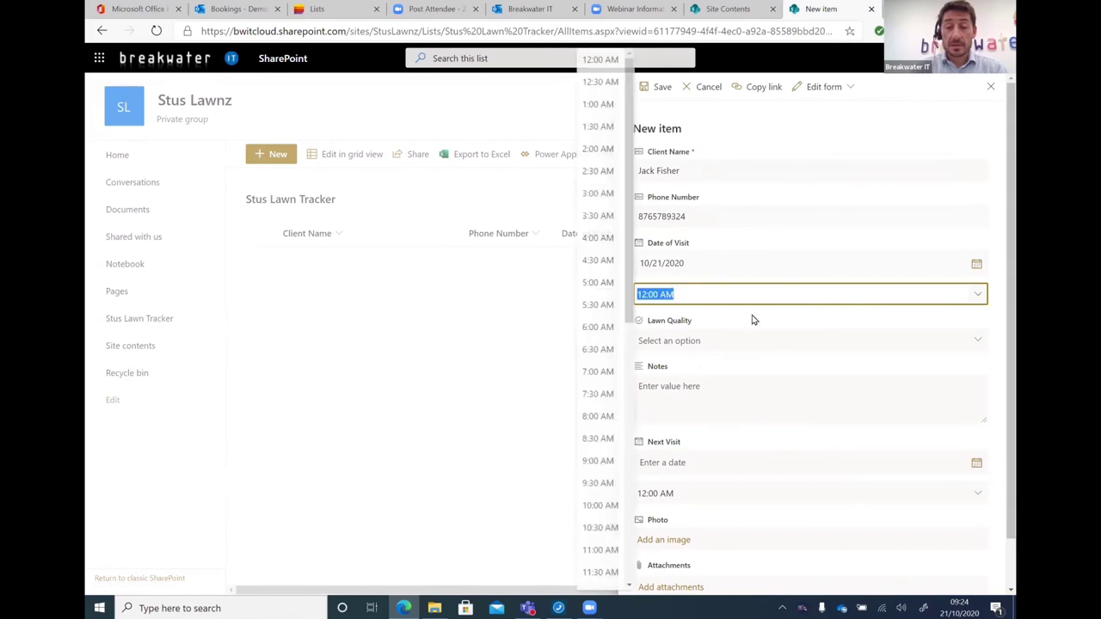
click(978, 296)
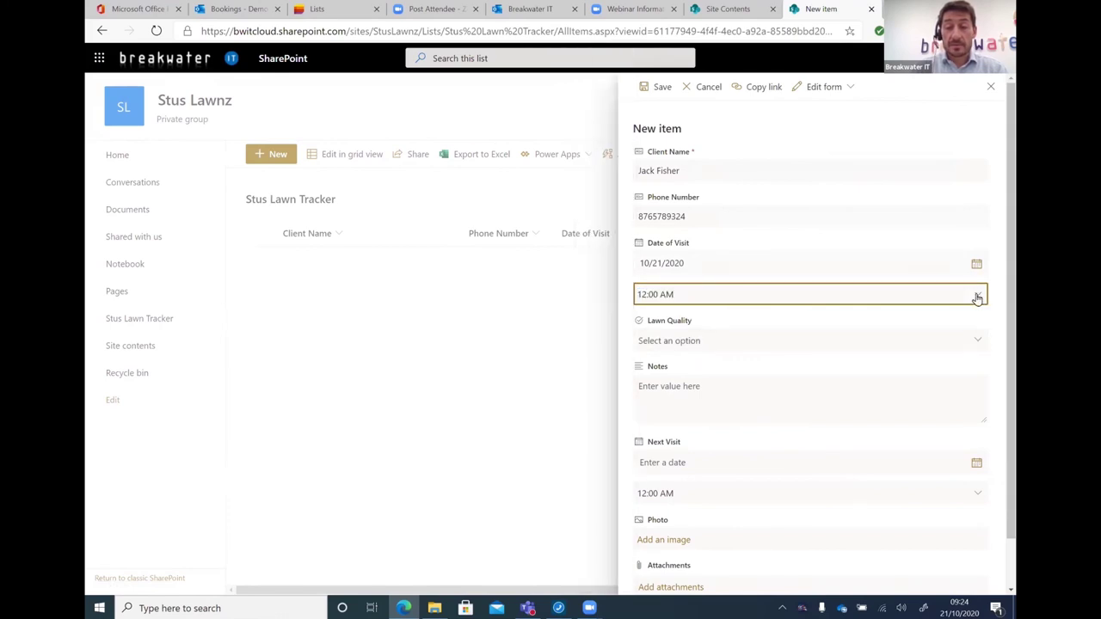
click(936, 293)
scroll(609, 430, down, 2)
scroll(607, 445, down, 2)
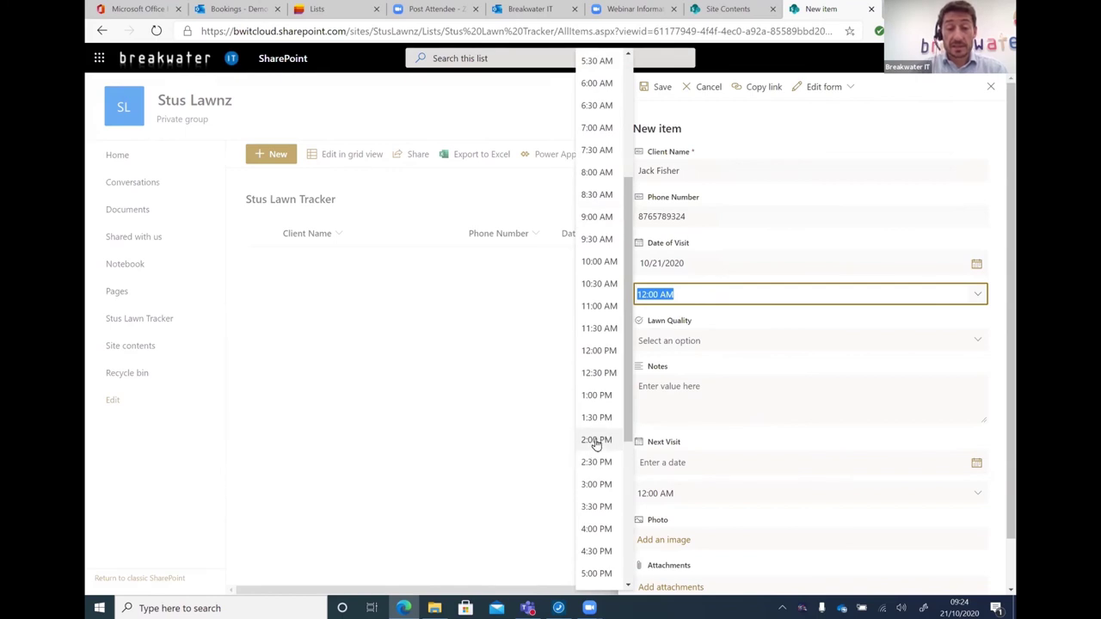
click(597, 441)
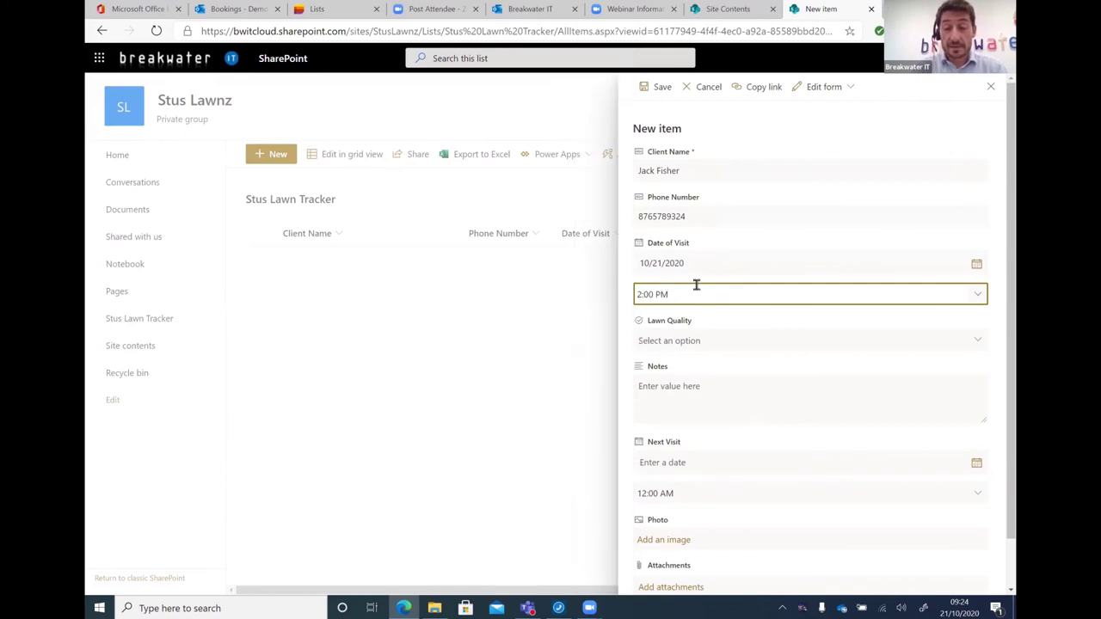
Rate the lawn 'Really Bad' and add the note 'Not much grass'.
click(715, 345)
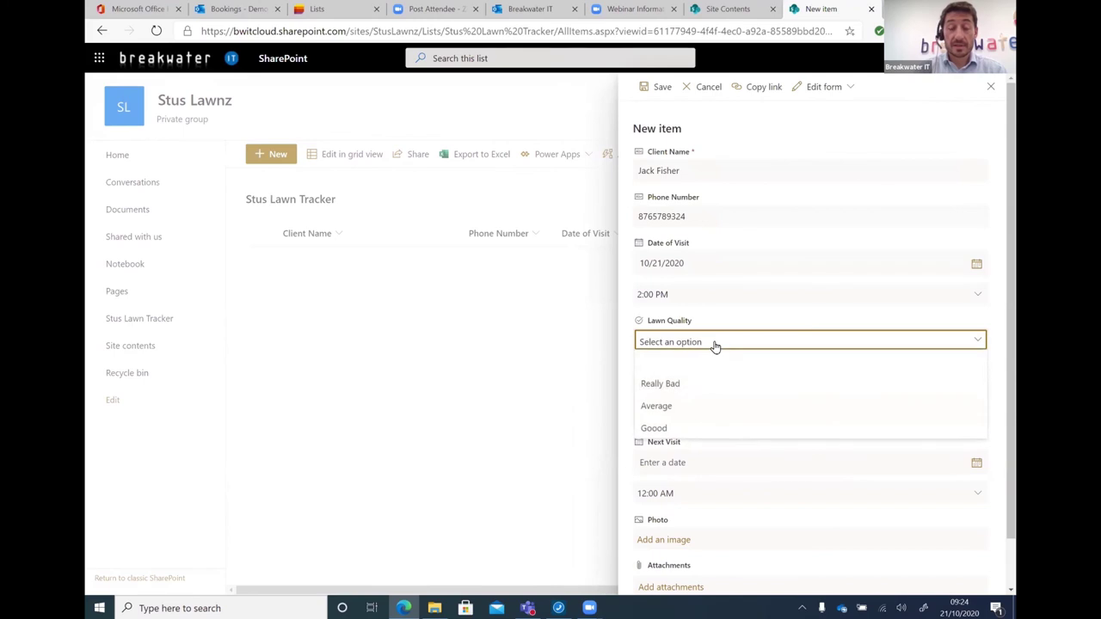
click(677, 385)
click(689, 398)
text(Not much grass)
Set the next visit to 10/28/2020 at 9:00 AM.
click(692, 462)
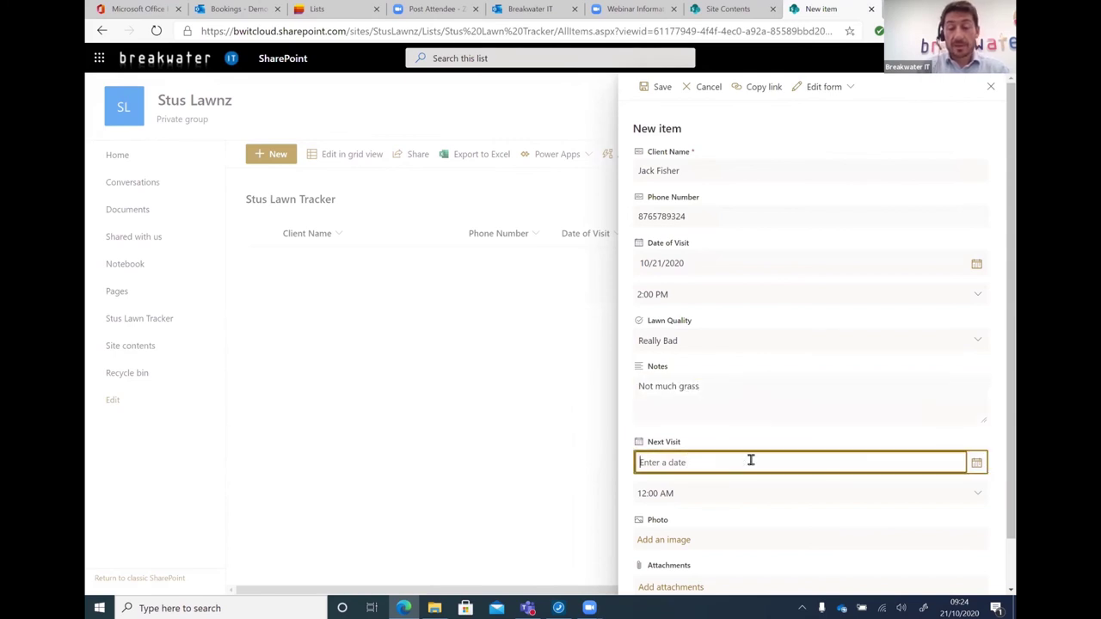
click(976, 461)
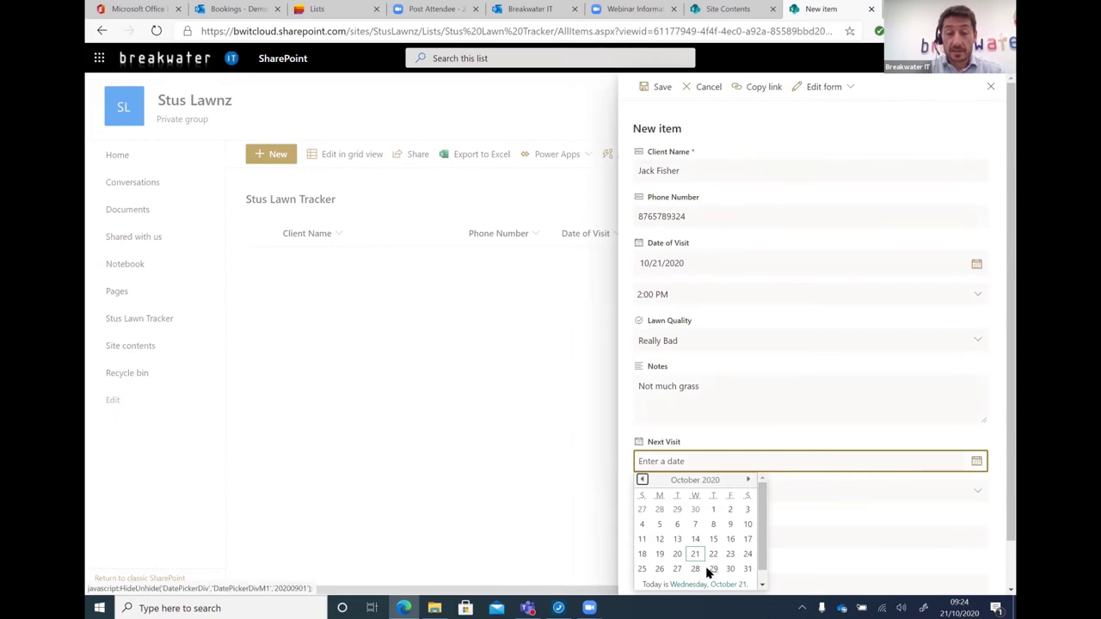
click(695, 570)
click(700, 494)
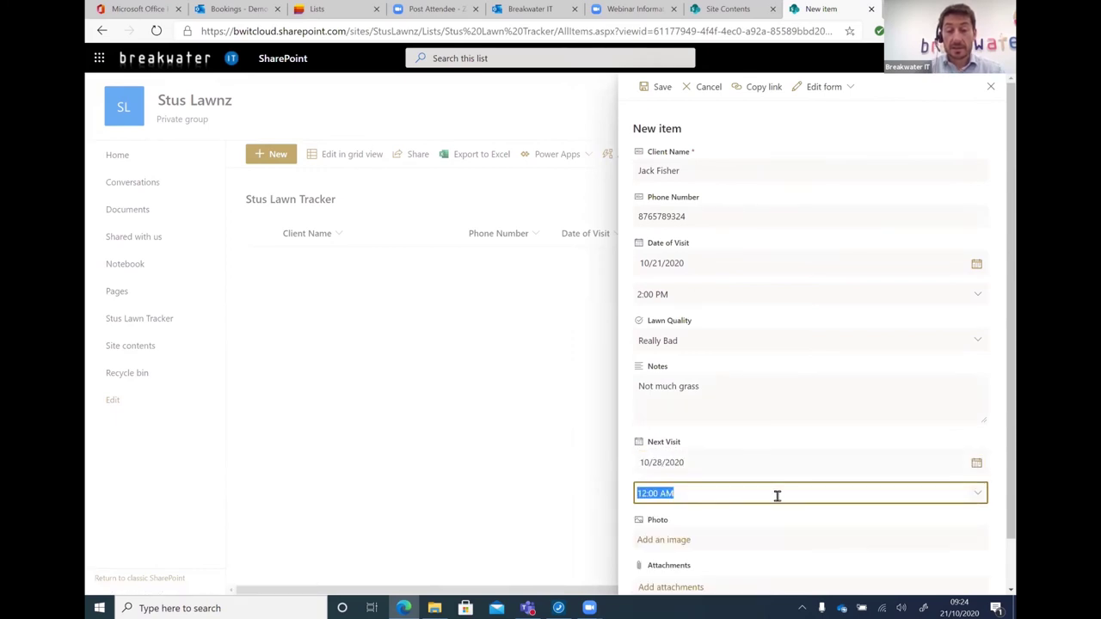
click(976, 495)
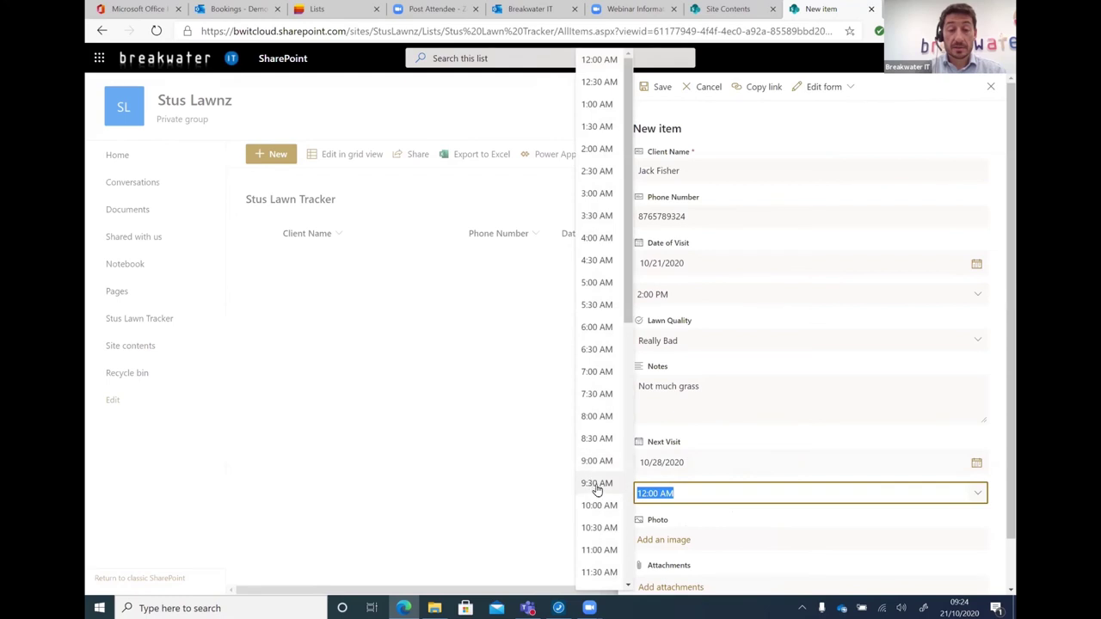
click(596, 468)
Attach the Lawn 1 image from Downloads as the photo and save the item.
scroll(654, 496, down, 1)
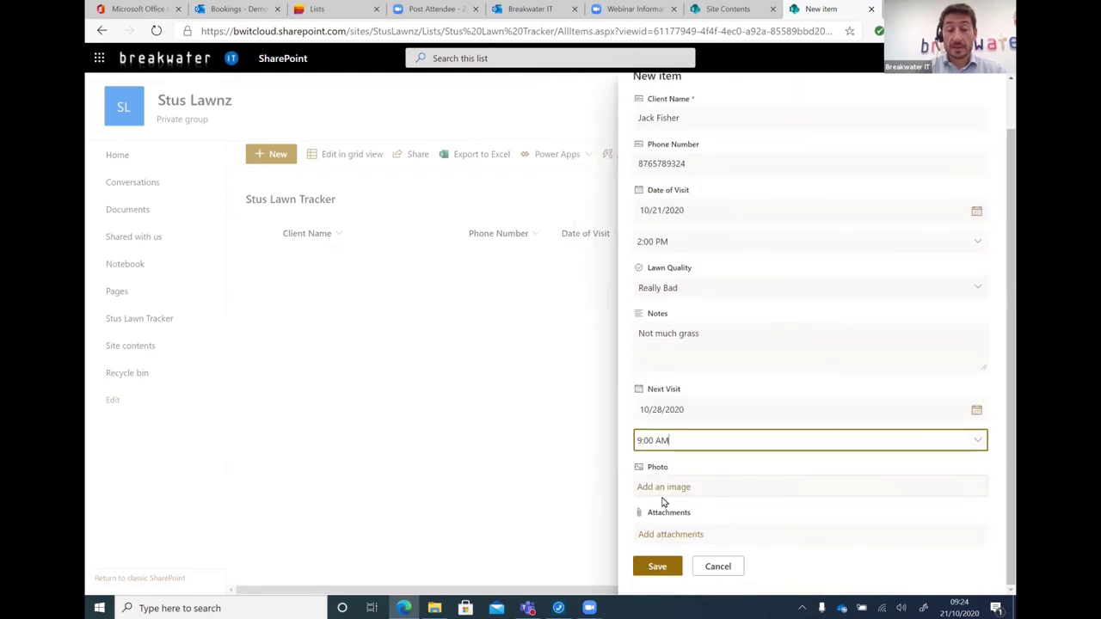
click(650, 487)
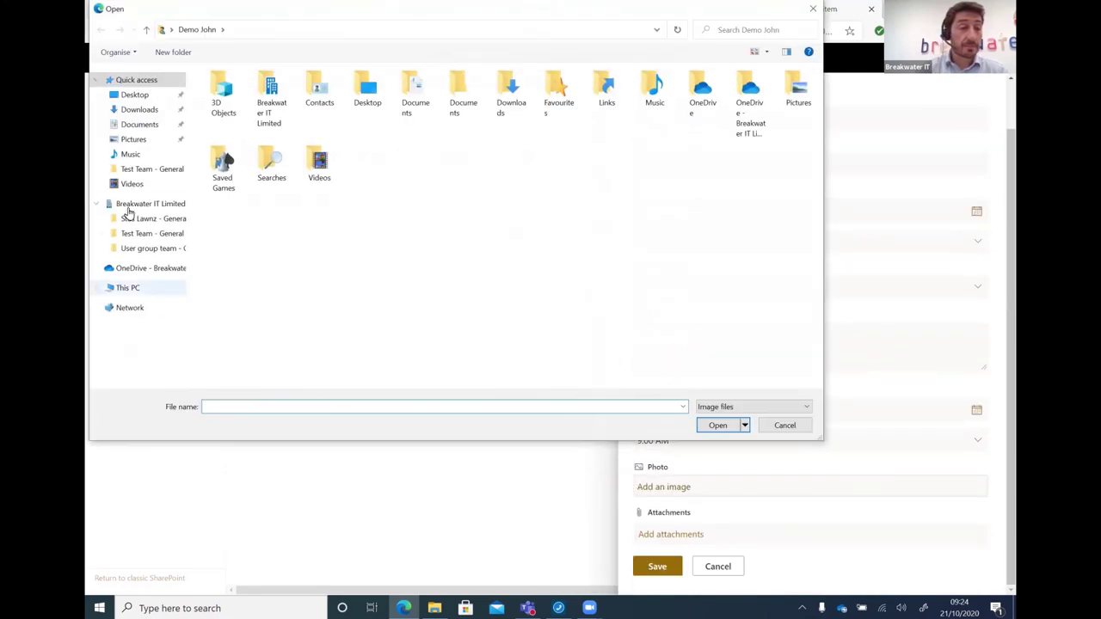
click(146, 109)
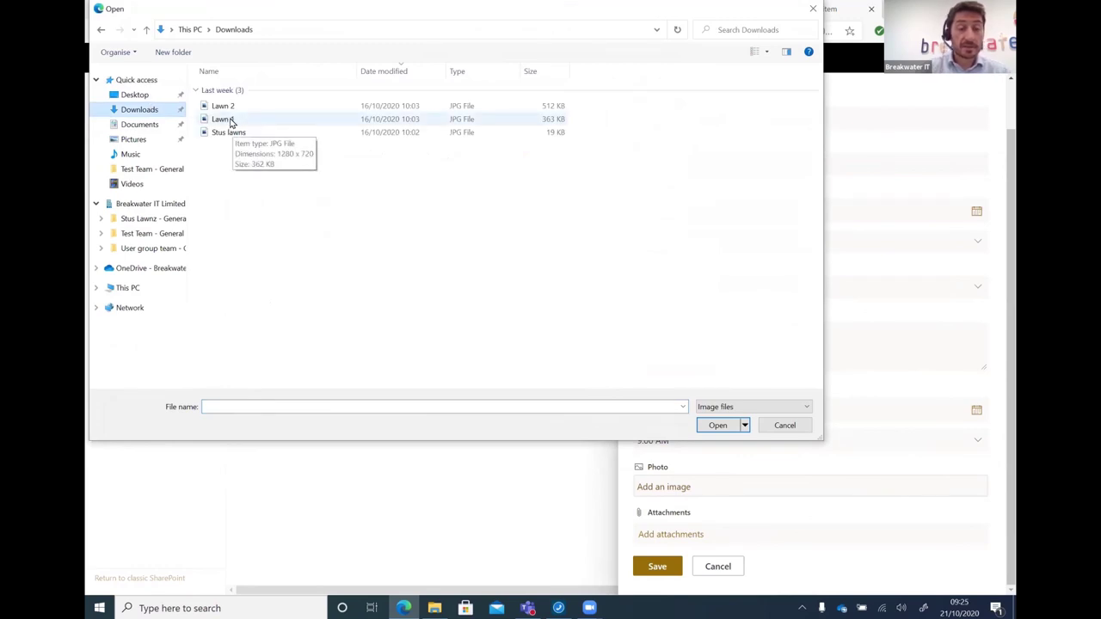
click(435, 608)
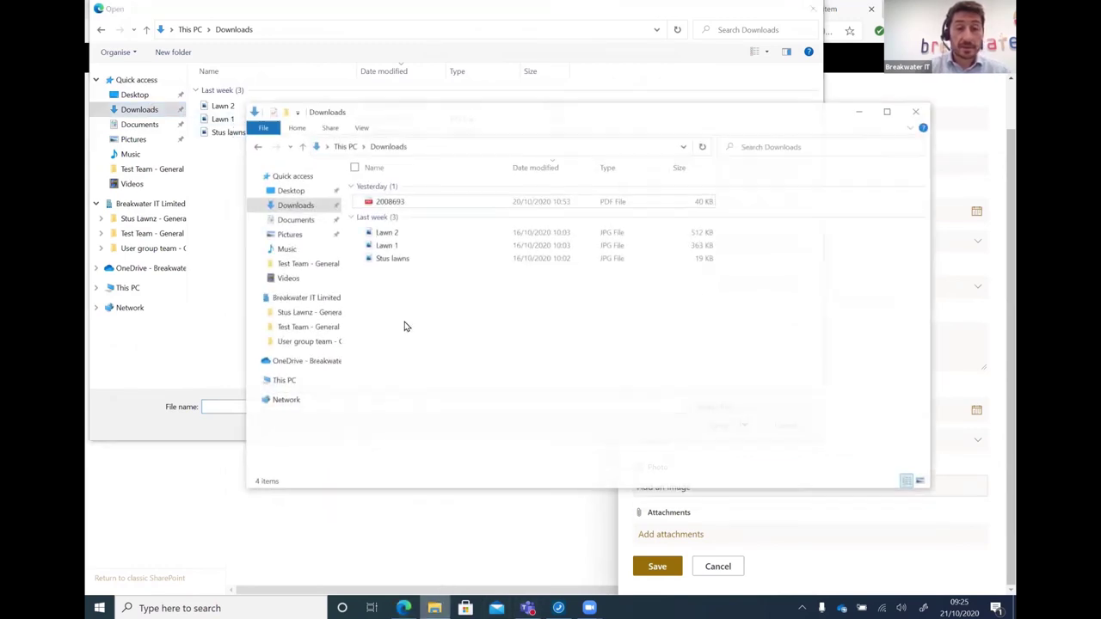
double_click(392, 242)
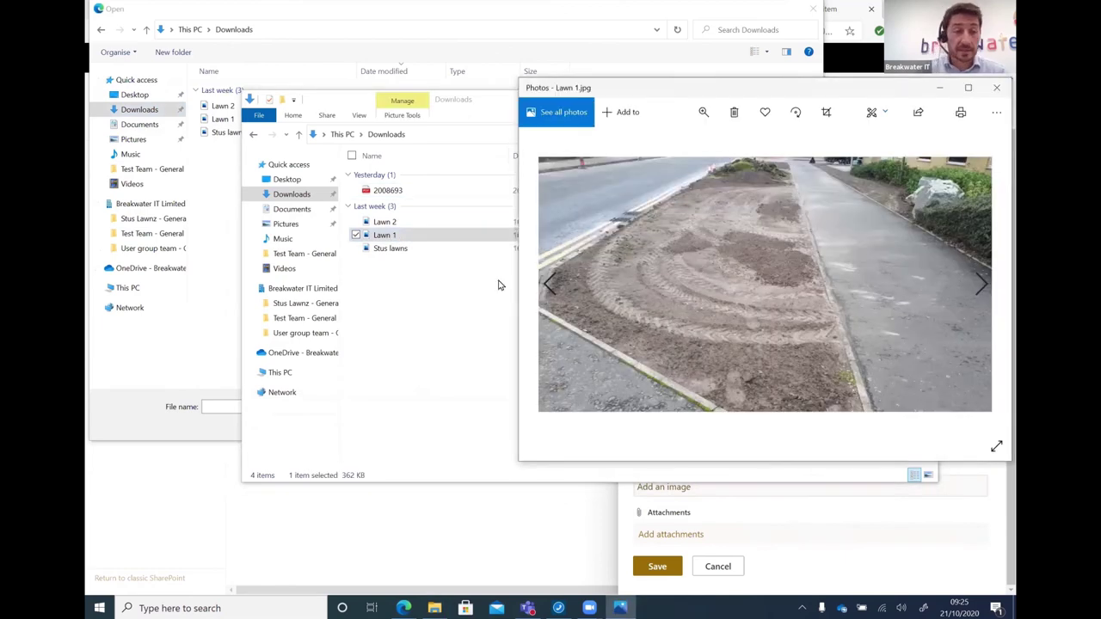
click(322, 25)
click(225, 118)
click(718, 426)
click(655, 572)
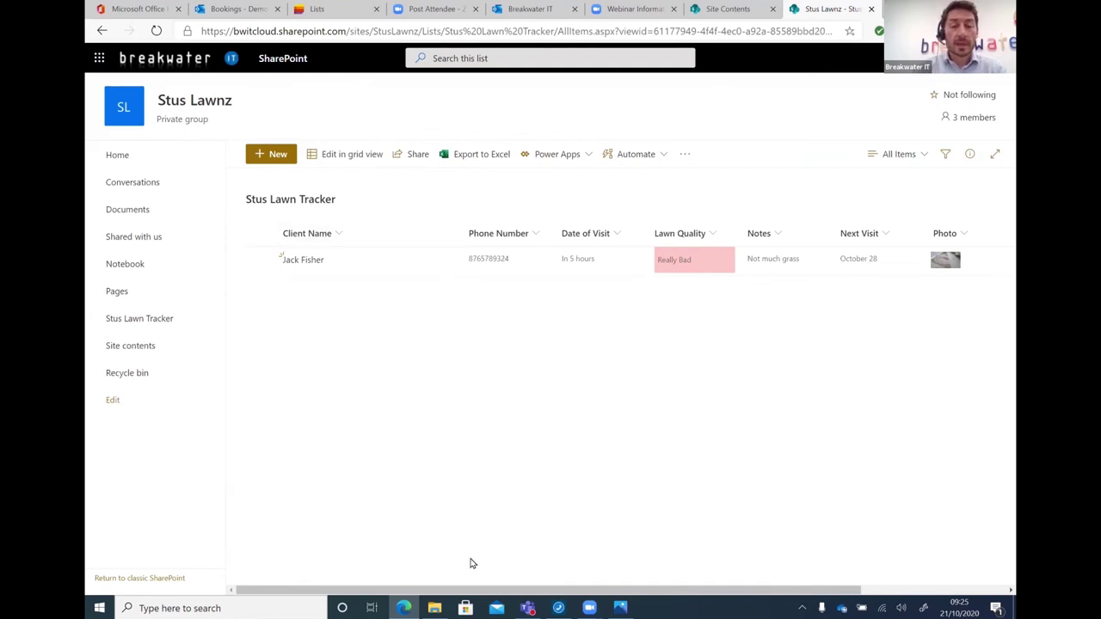
Add a SharePoint tab to the General channel showing the Stus Lawn Tracker list.
click(514, 484)
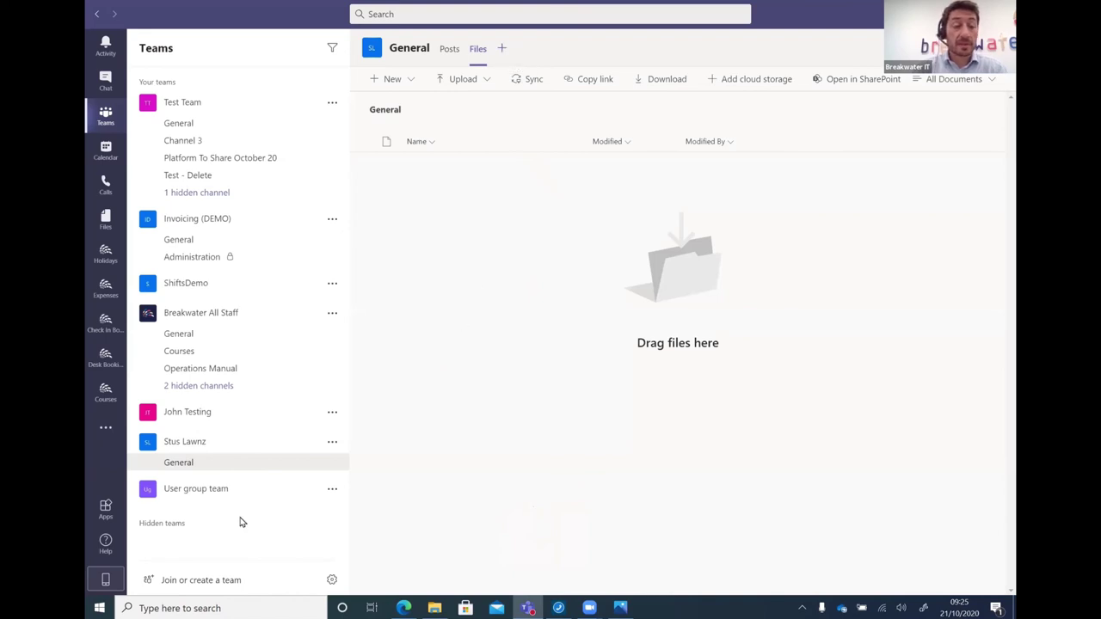
click(502, 49)
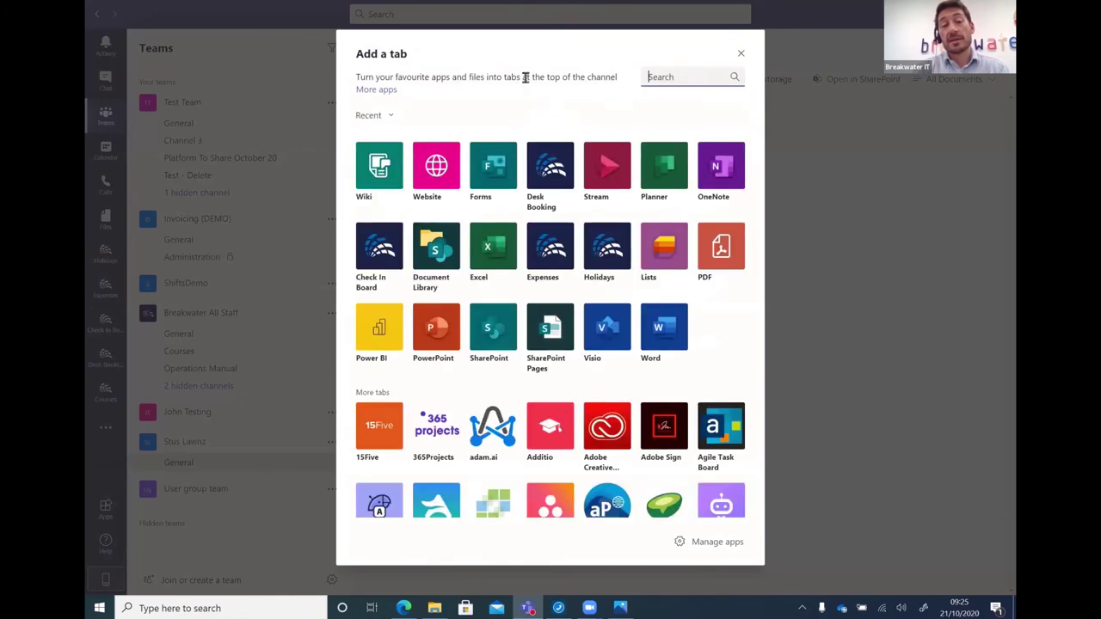
click(491, 344)
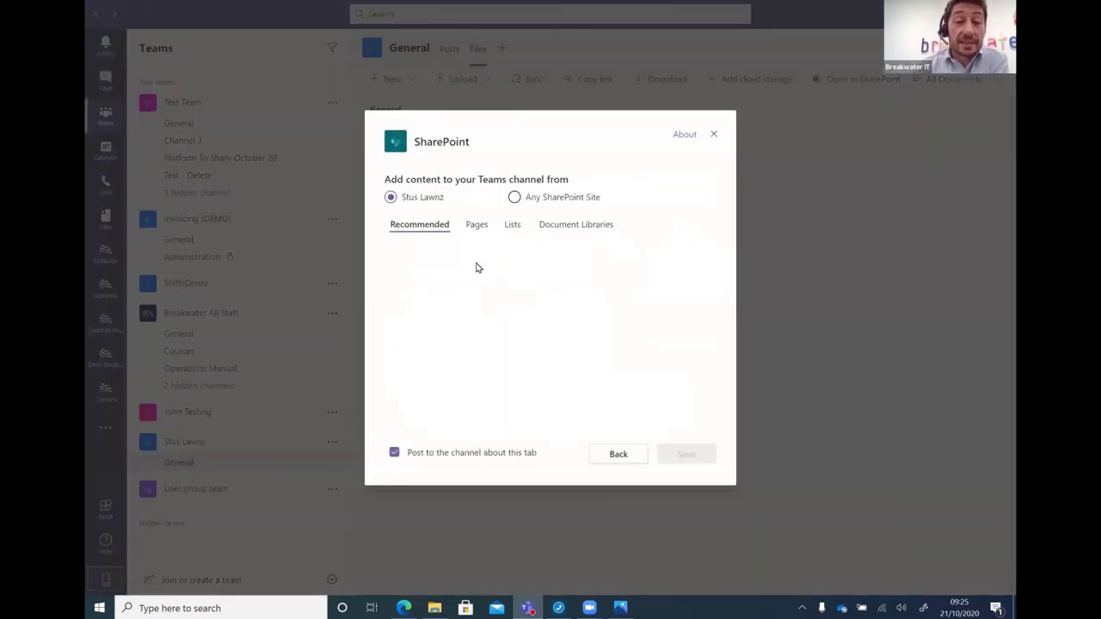
scroll(525, 334, down, 2)
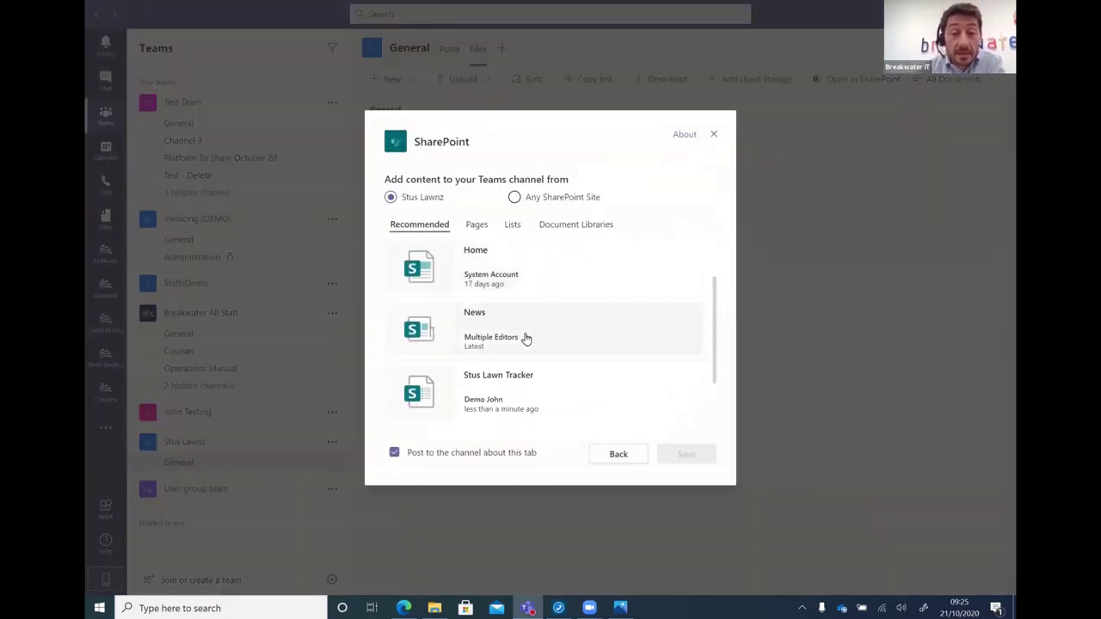
click(513, 223)
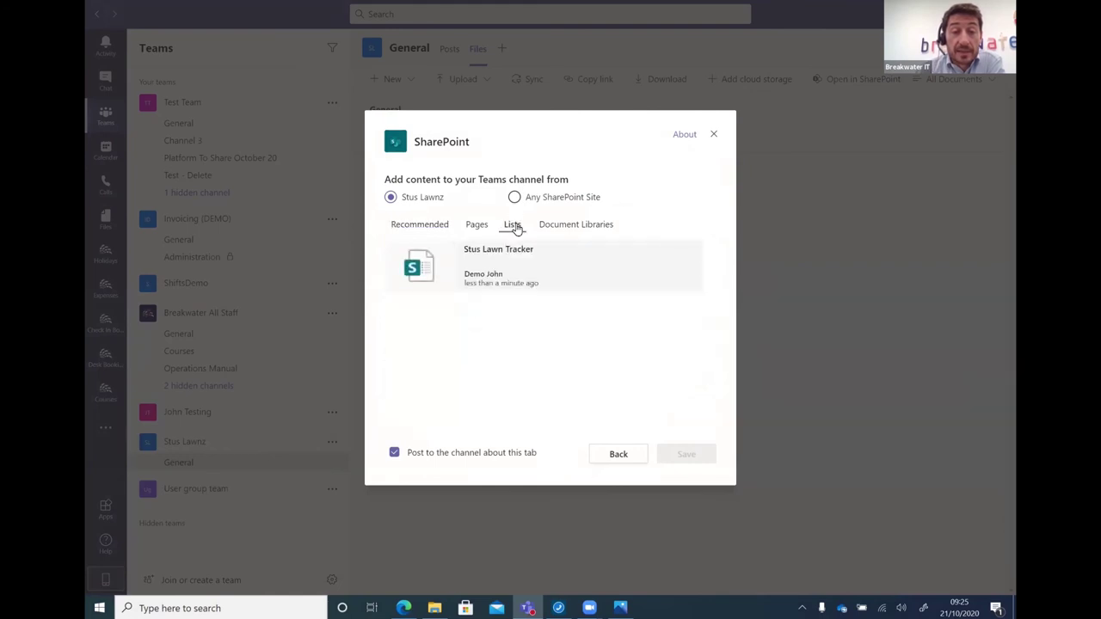
click(490, 263)
click(681, 455)
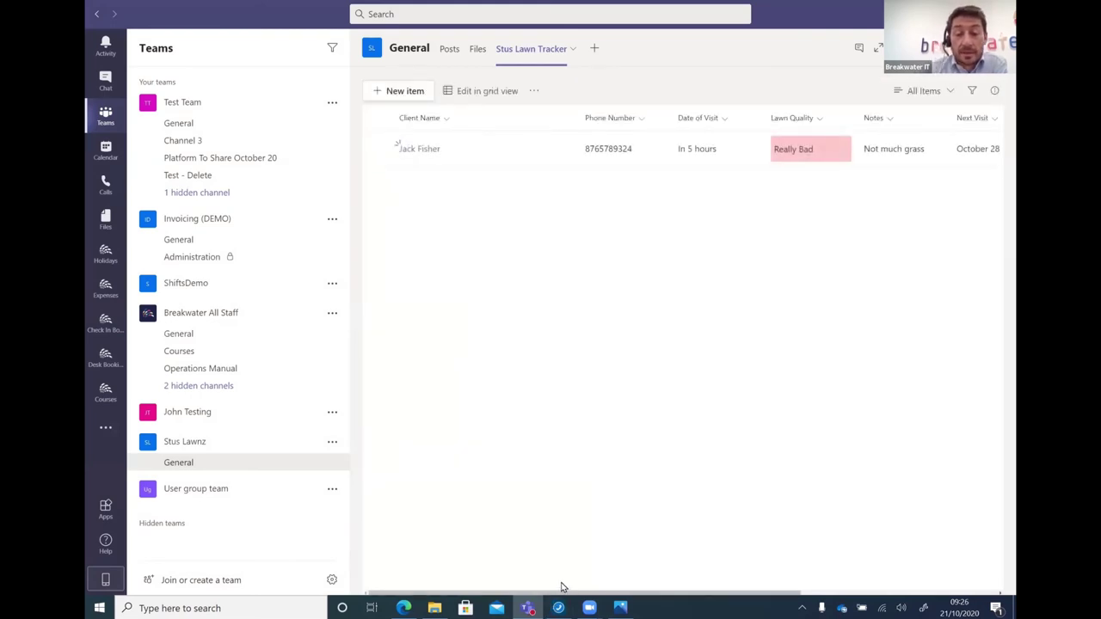
Scroll the Teams list tab sideways, then switch to the Stus Lawn Tracker list in Edge.
mouse_move(578, 592)
mouse_down()
mouse_move(725, 592)
mouse_move(560, 593)
mouse_up()
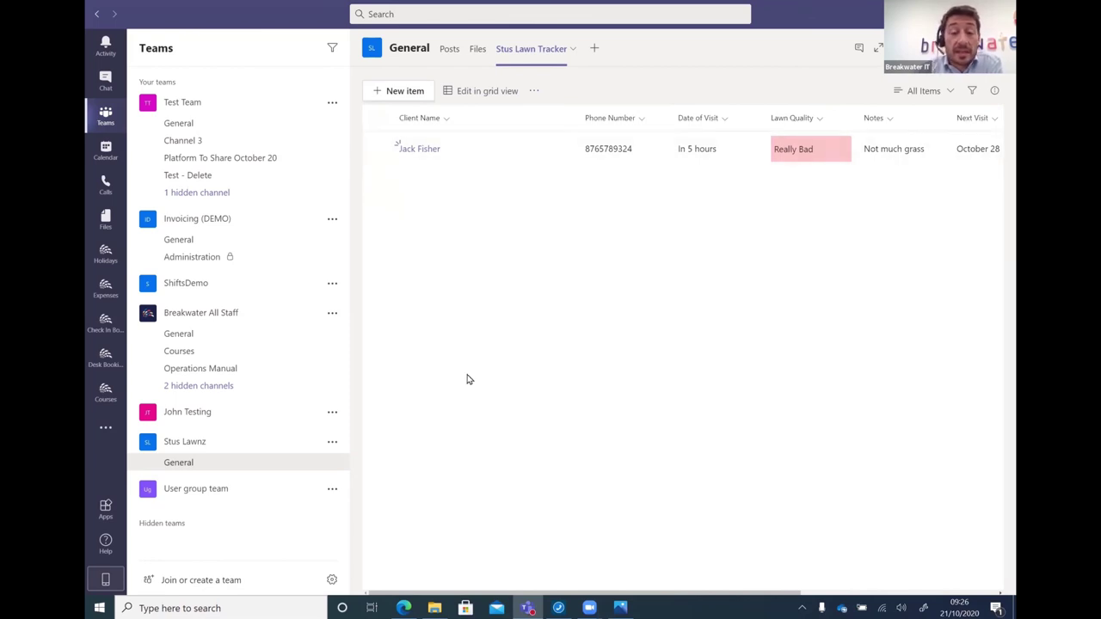
click(404, 607)
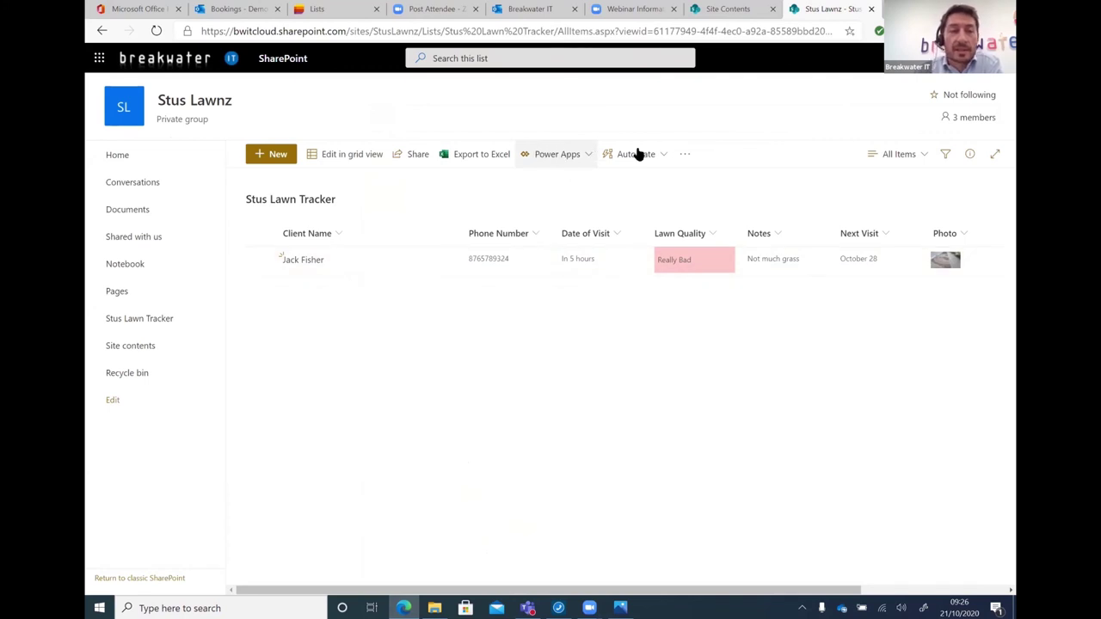
Create a Power Apps app named 'Stuarts Visit Tracker' from the Stus Lawn Tracker list.
click(558, 158)
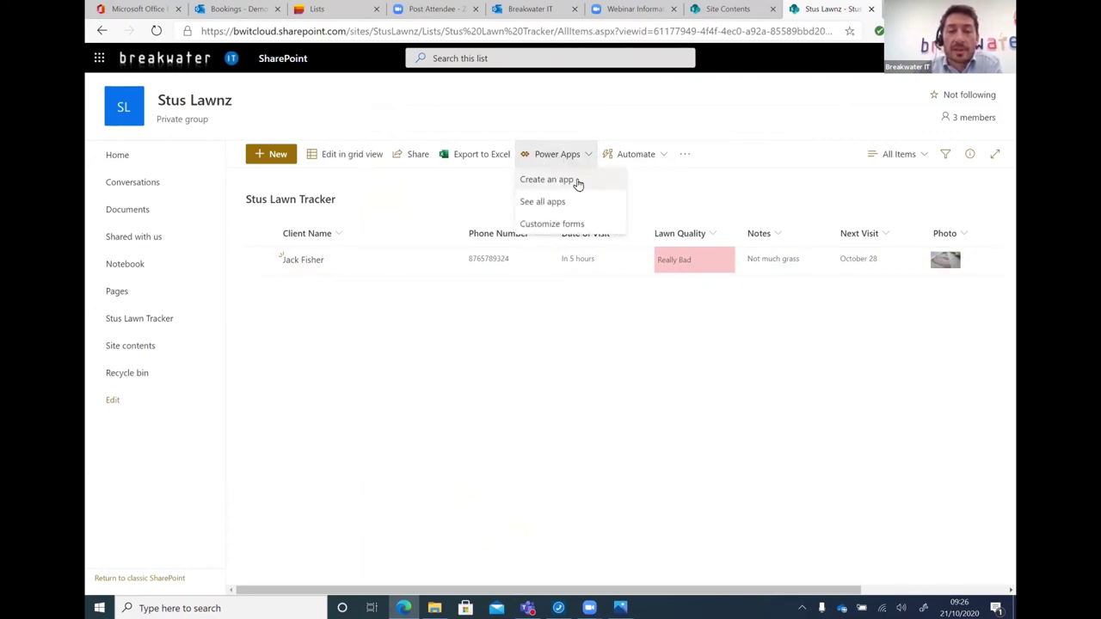
click(573, 179)
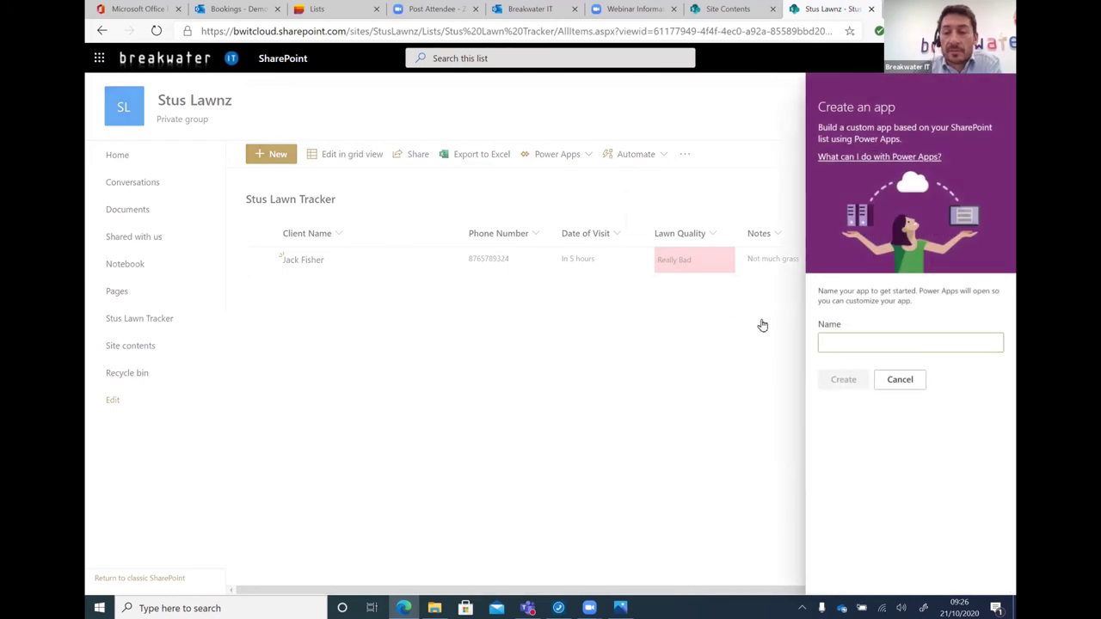
click(852, 346)
text(Stuart)
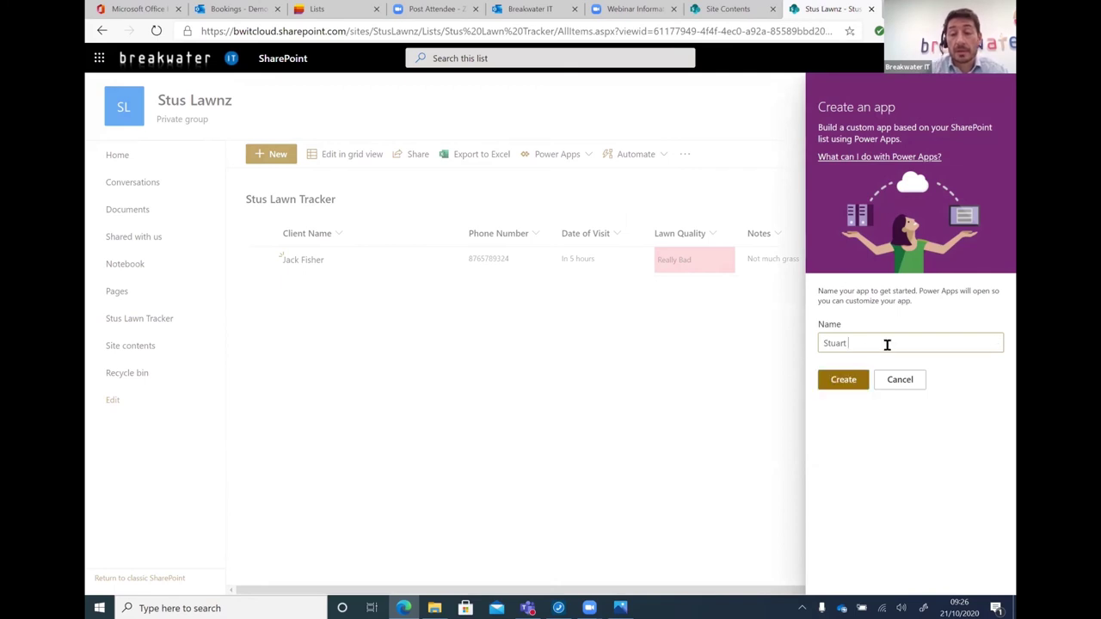
text(s Visit Tracker)
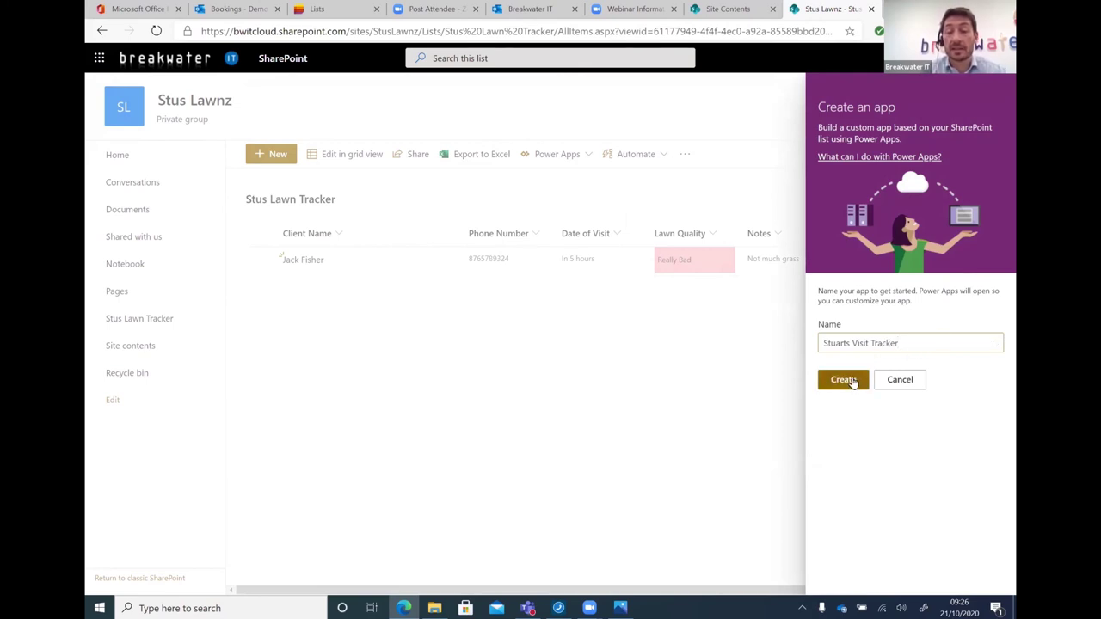
click(848, 380)
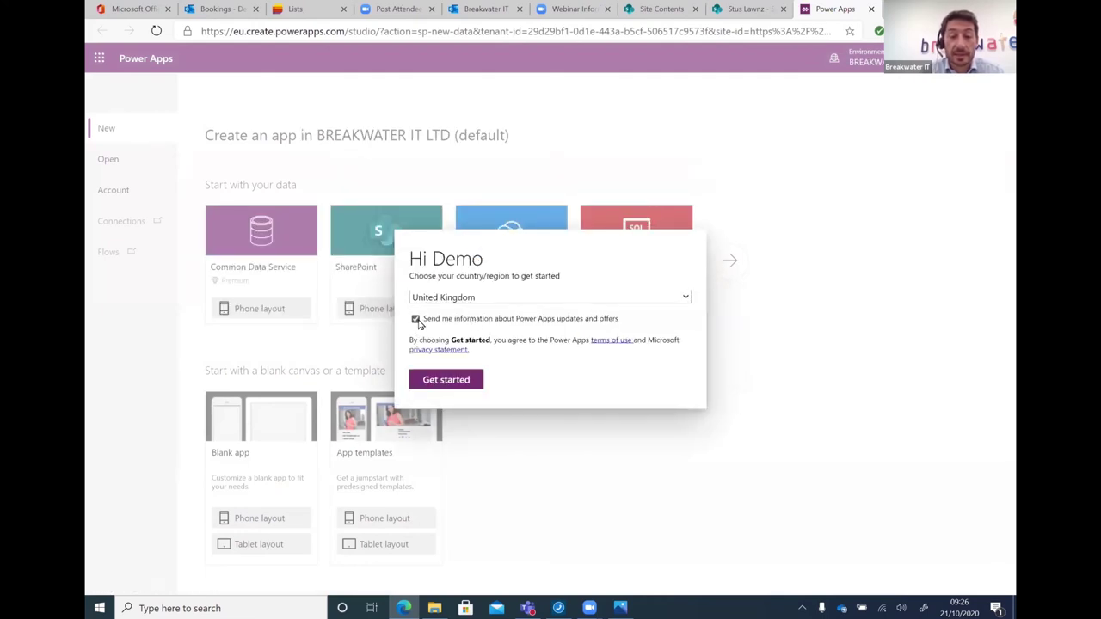
Accept the Power Apps welcome prompt so the app generates, then return to Teams.
click(443, 380)
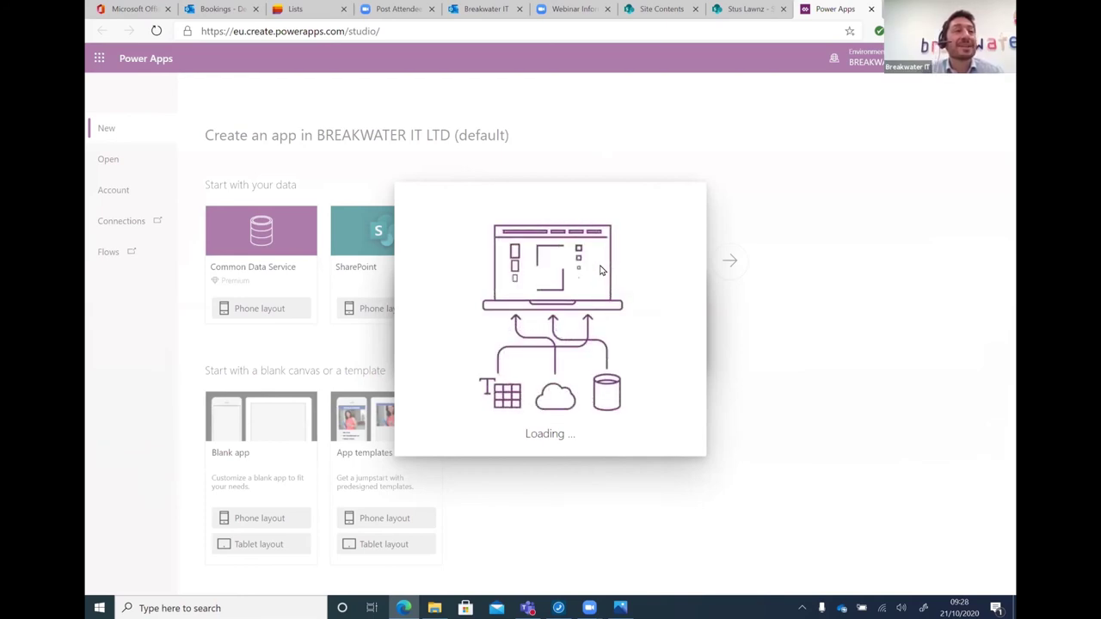
click(527, 608)
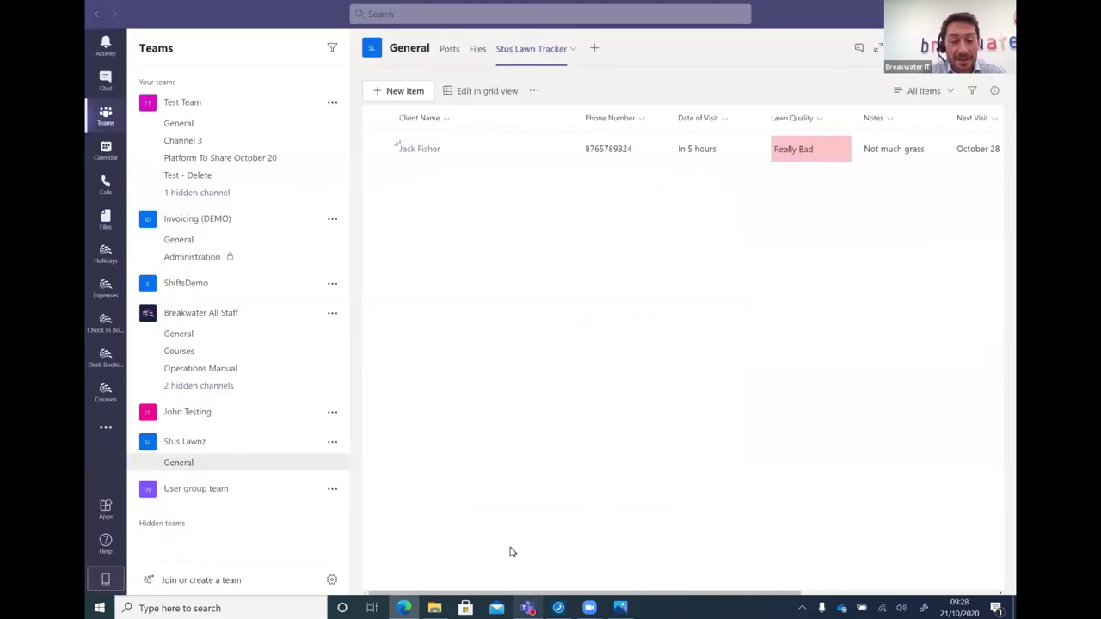
Bring up the add-tab app picker in Test Team's General channel, then go back to the browser.
click(194, 126)
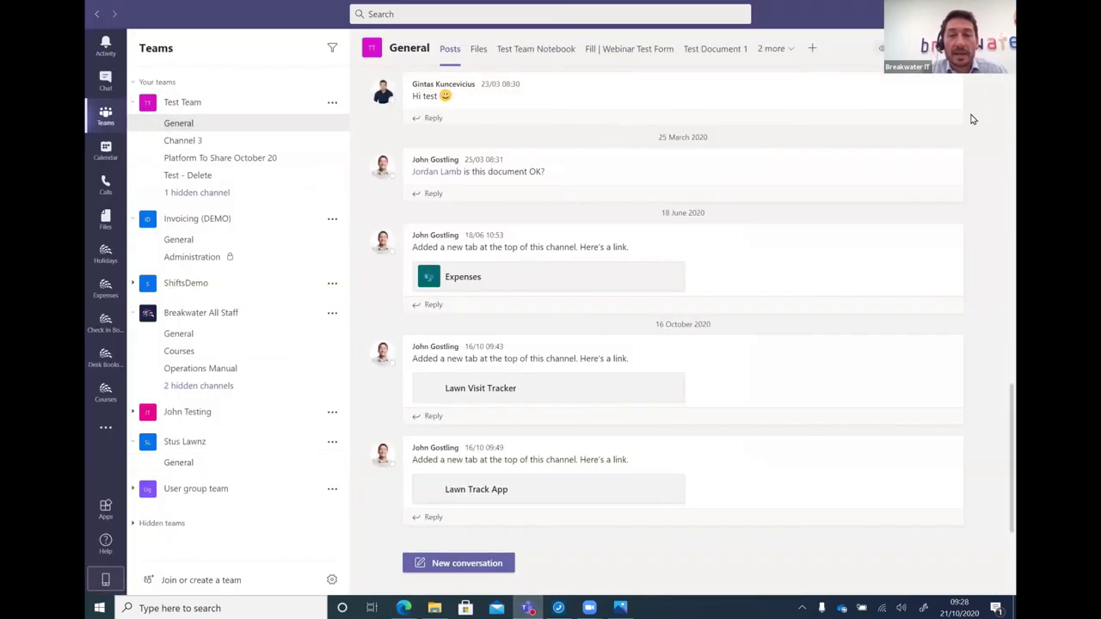
click(812, 50)
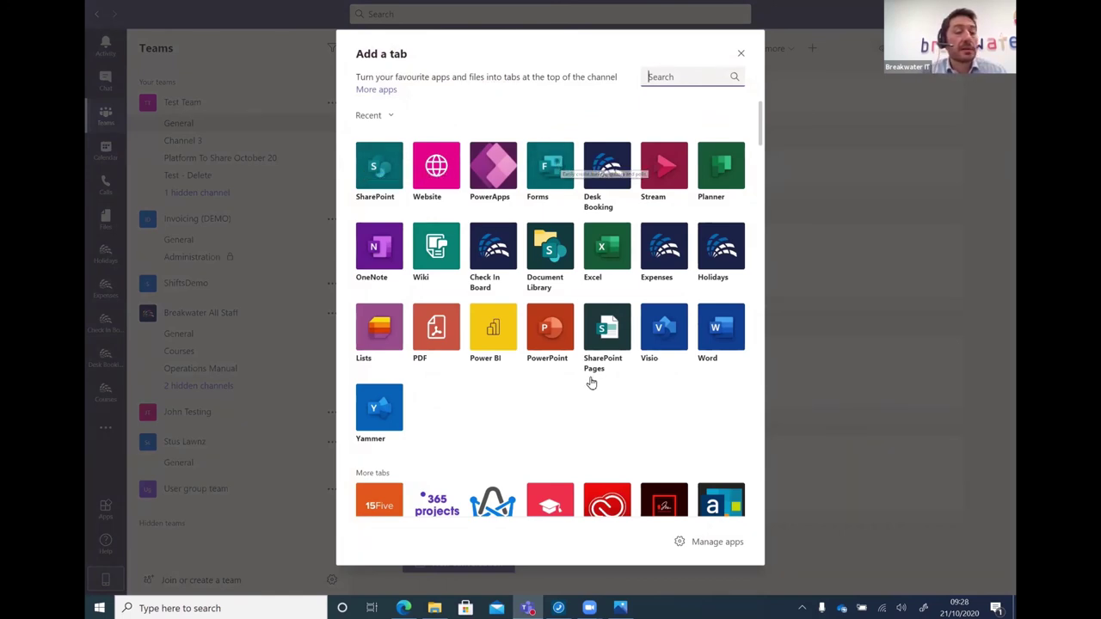
click(403, 609)
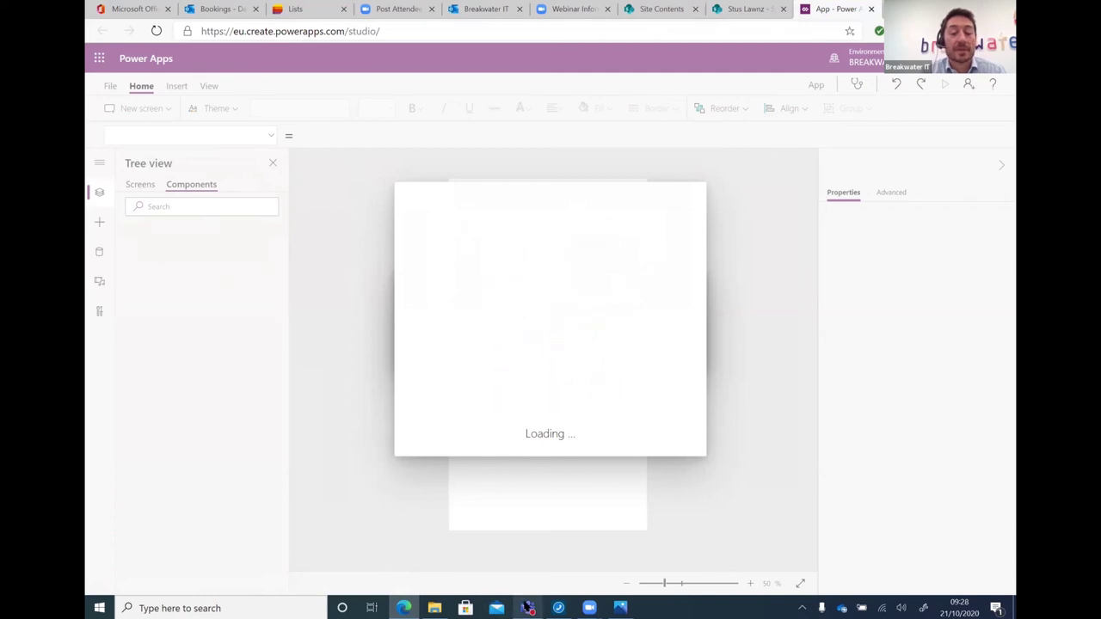
mouse_move(528, 608)
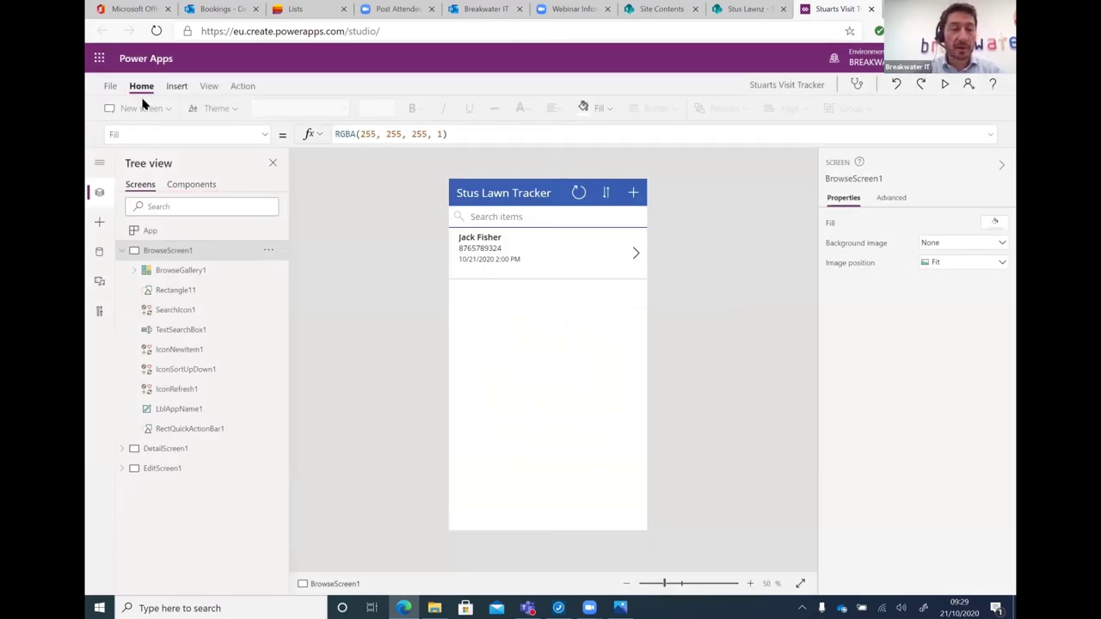
Select the phone number label in the generated app's gallery, then return to Teams.
click(517, 255)
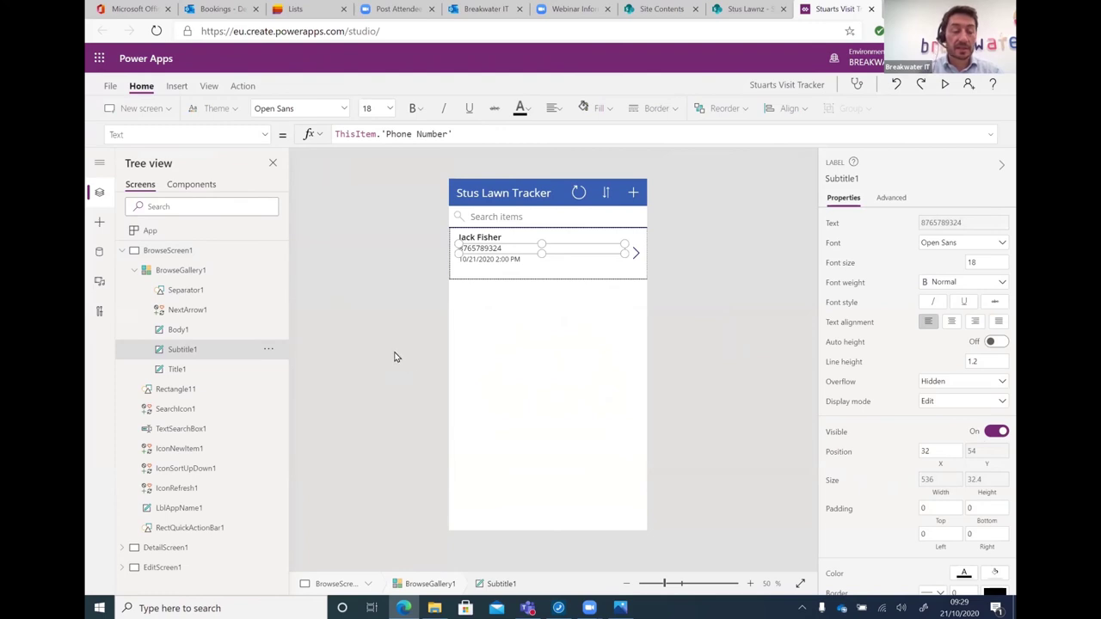
click(527, 608)
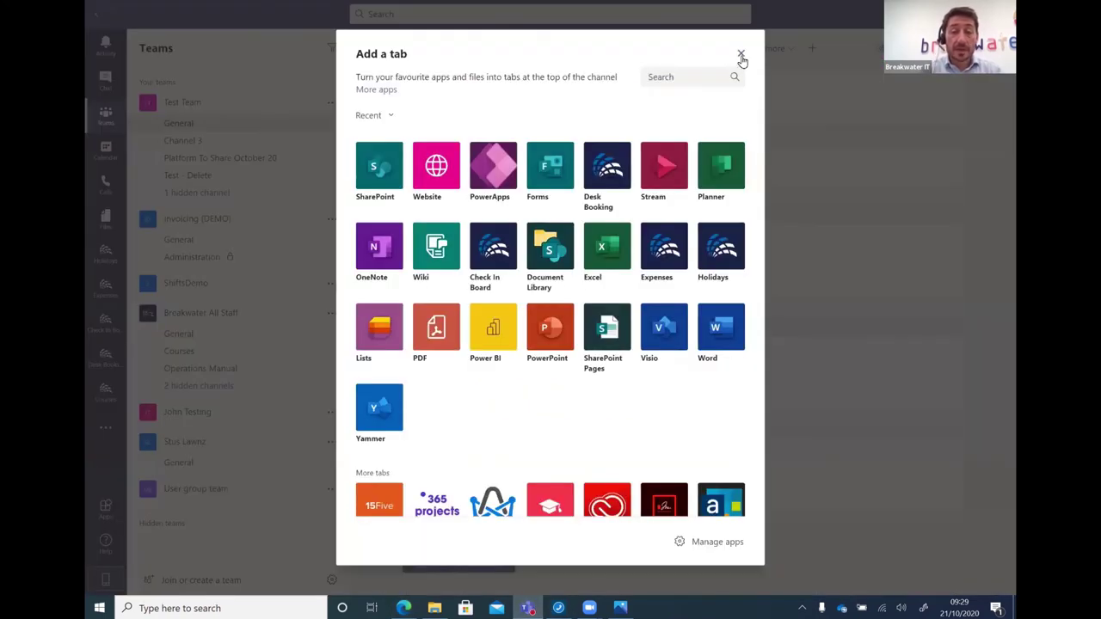
Add a Power Apps tab running Stuarts Visit Tracker to the Stus Lawnz General channel.
click(740, 51)
click(207, 464)
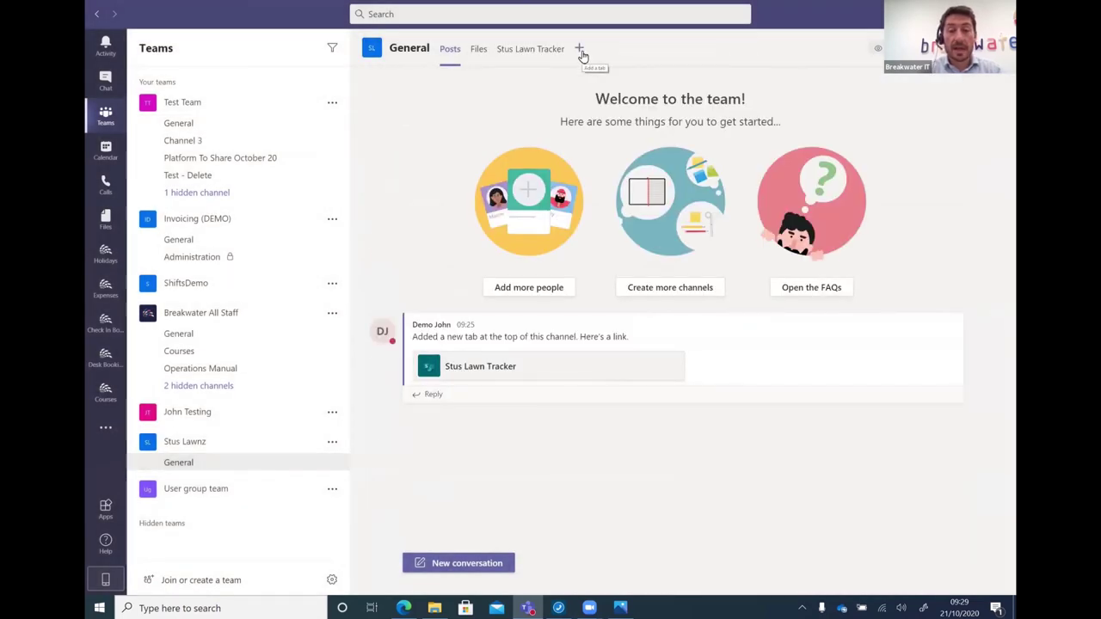
click(580, 51)
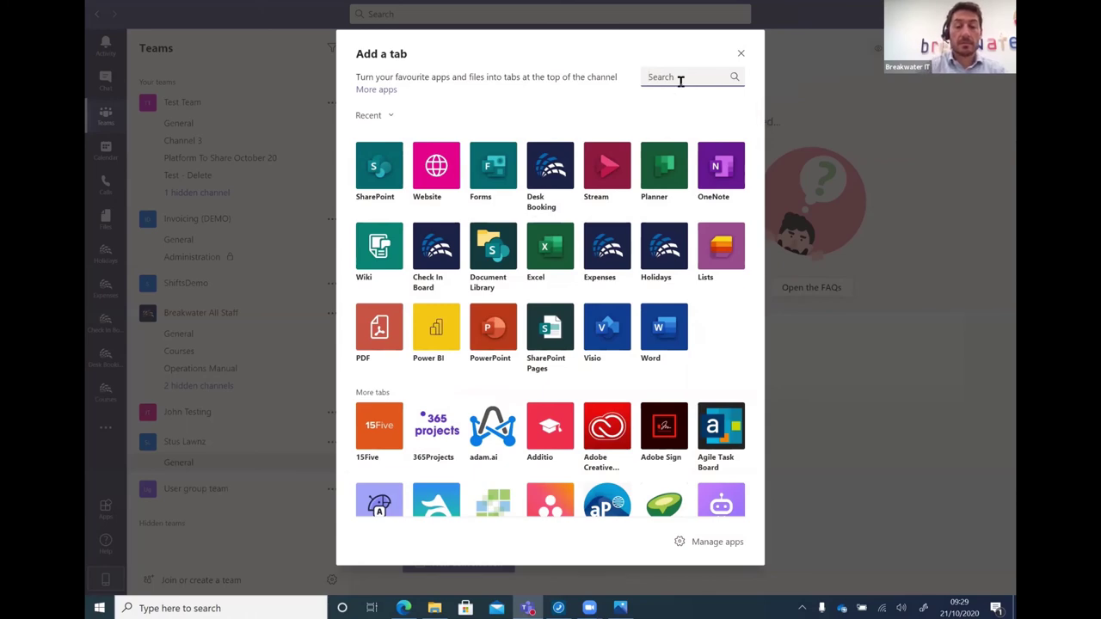
text(power)
key(Escape)
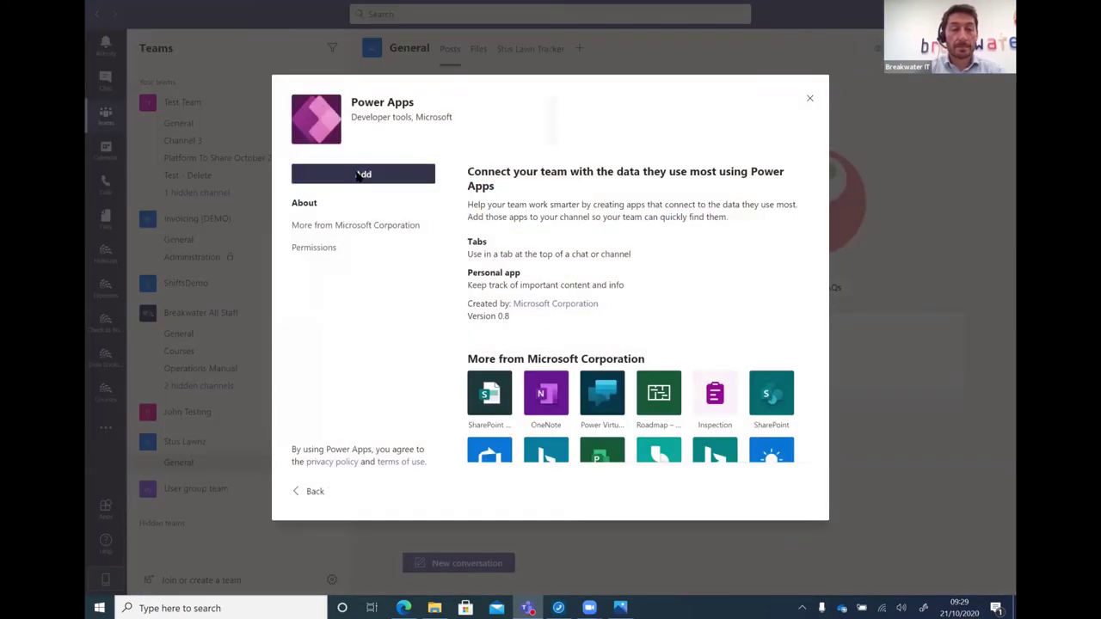
click(359, 174)
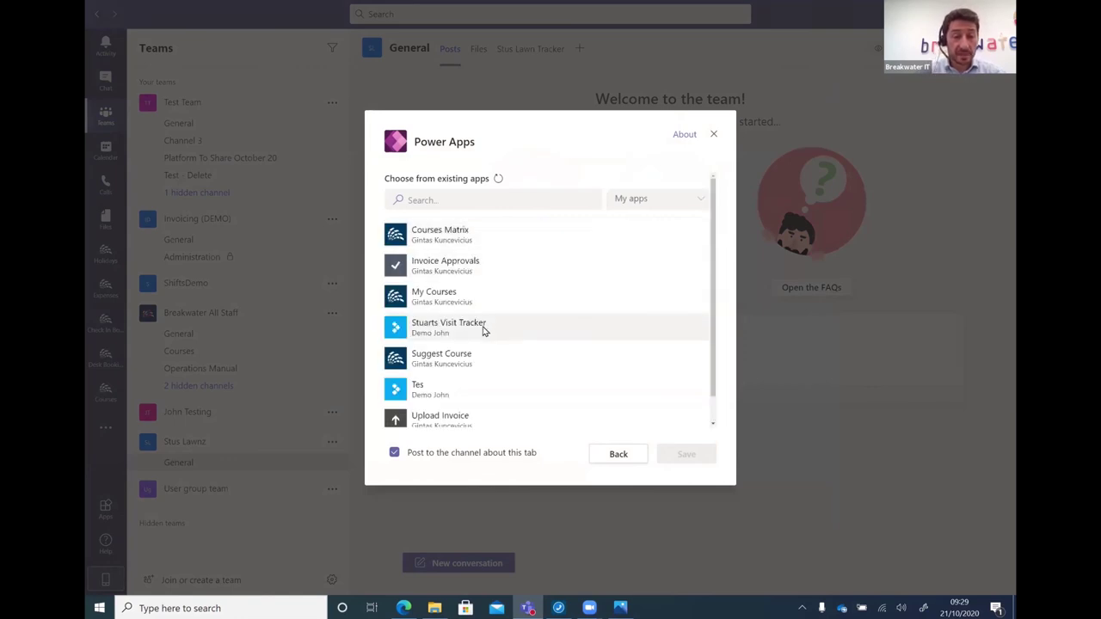
scroll(478, 335, down, 1)
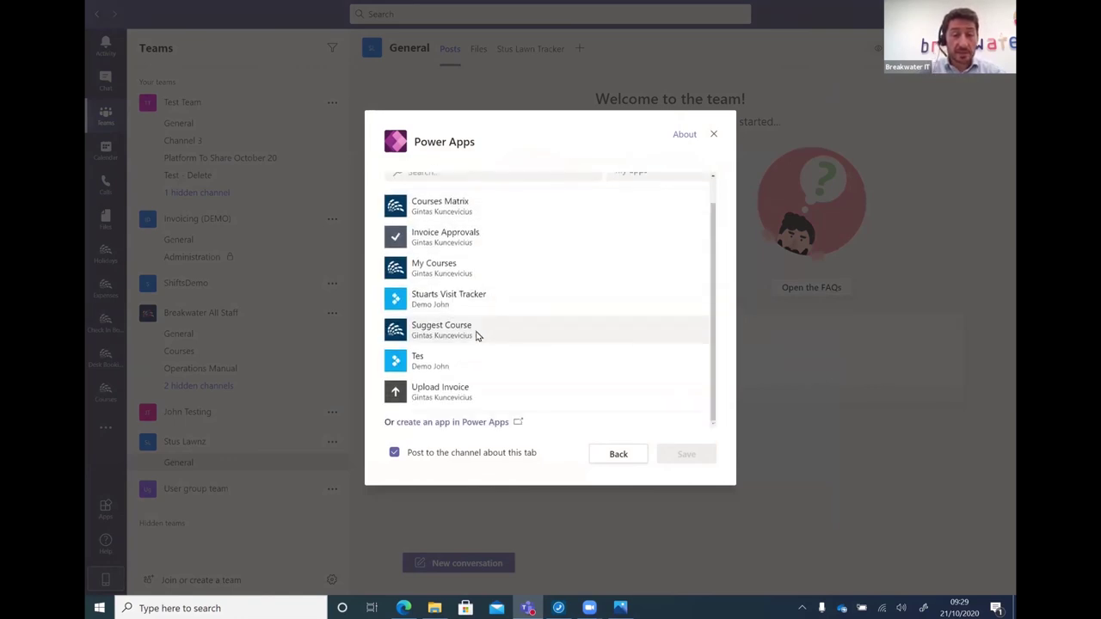
click(436, 302)
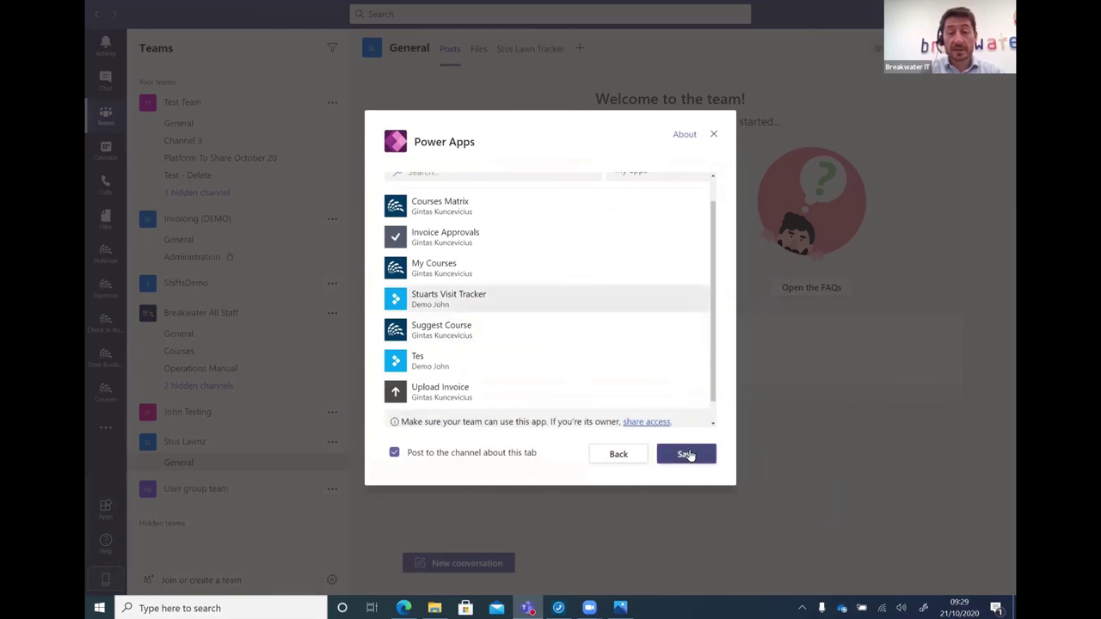
click(687, 454)
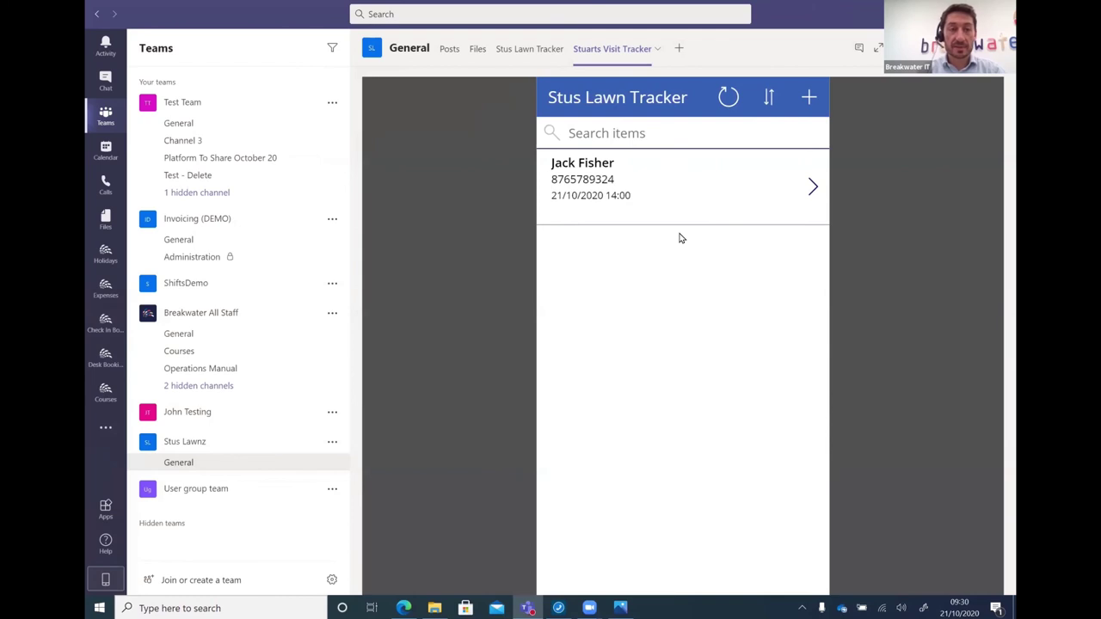
Review the existing client, then start a new visit with the client's name and phone number.
click(814, 187)
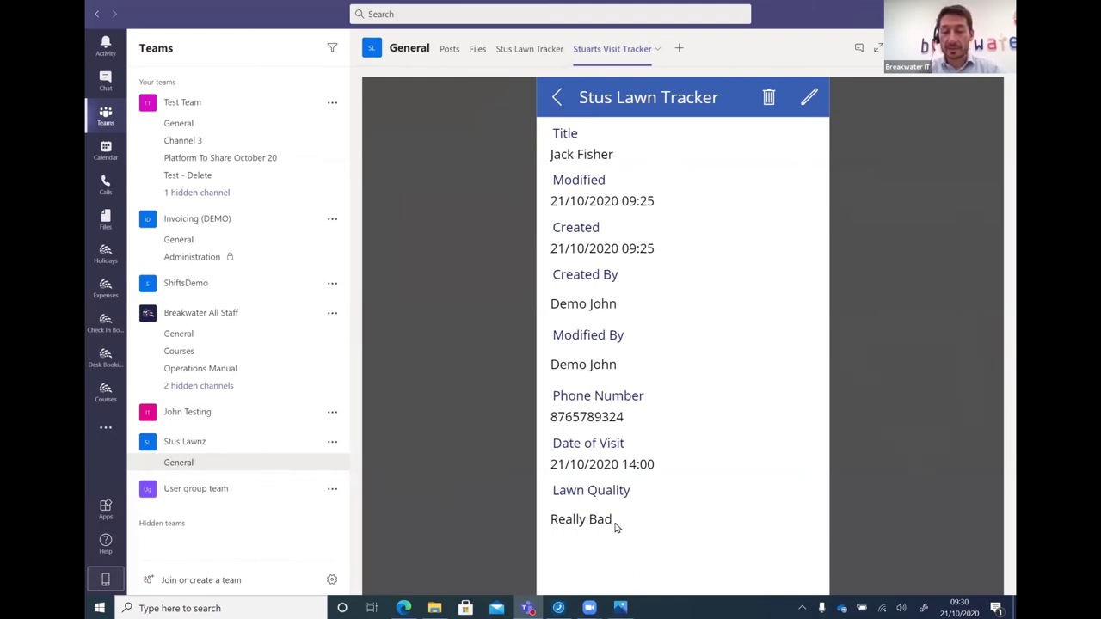
click(557, 97)
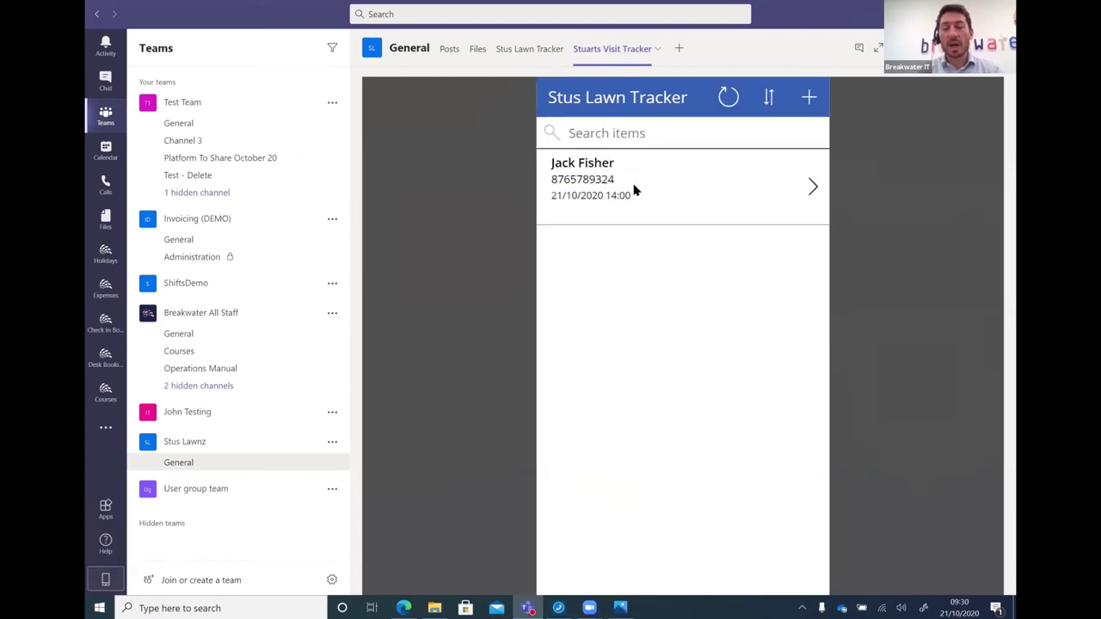
click(809, 98)
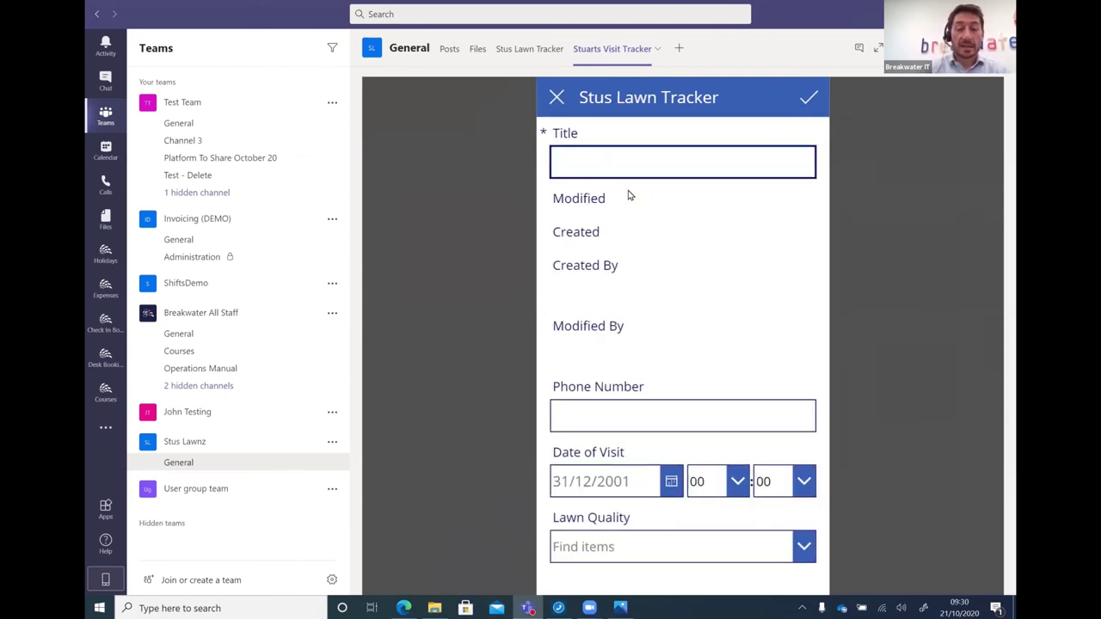
text(Jordan)
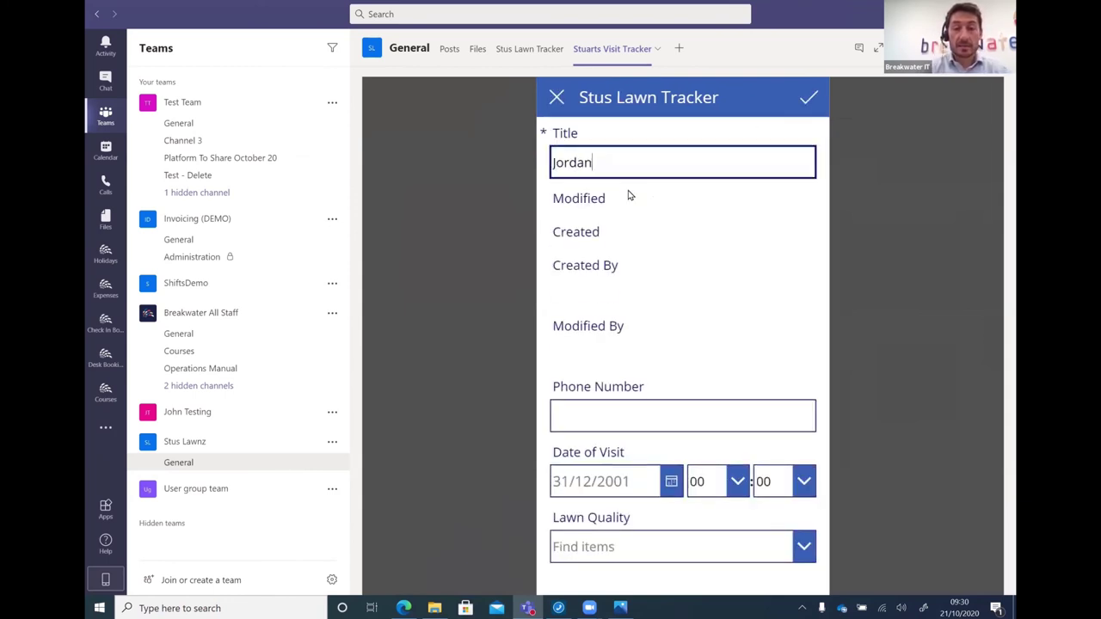
click(590, 421)
text(3245345)
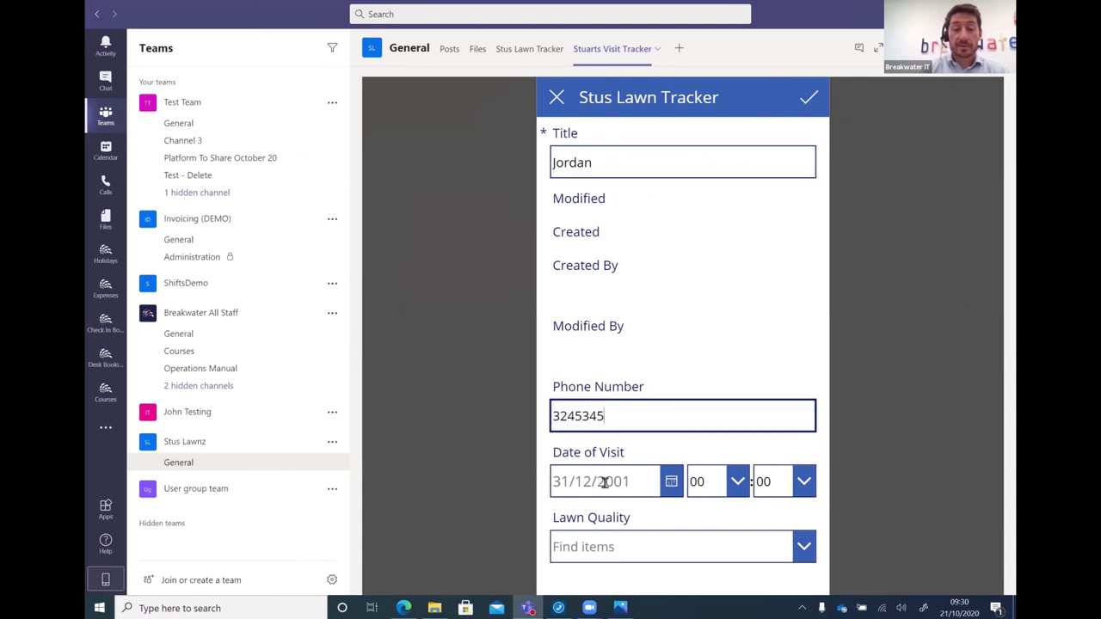
Set the visit to 21 October 2020 at 08:00 with Item 1 lawn quality and save it.
click(671, 483)
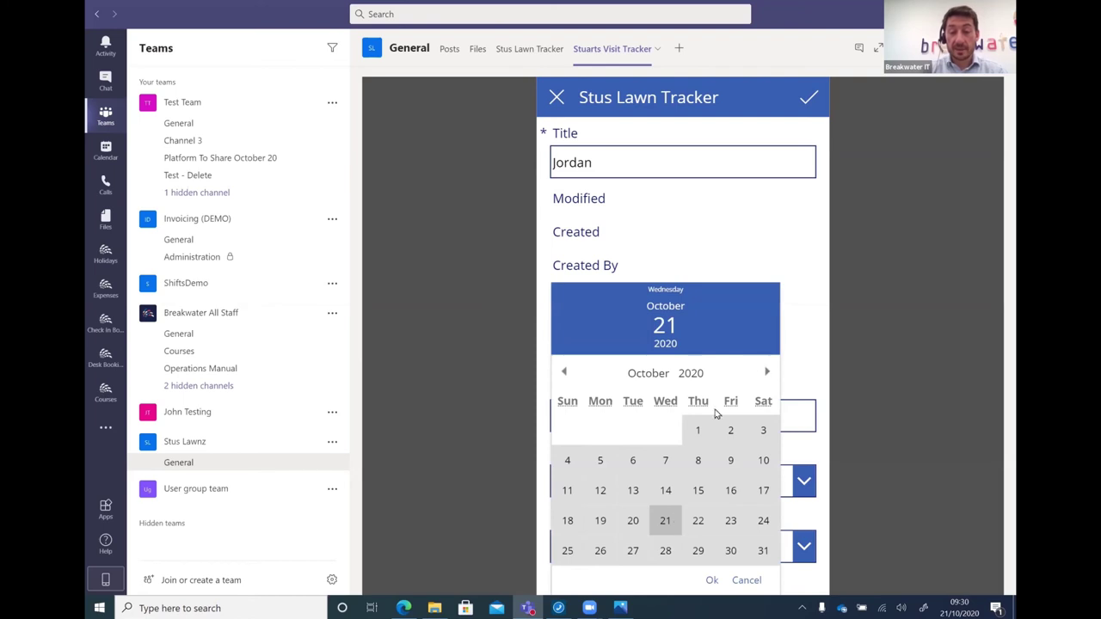
click(666, 522)
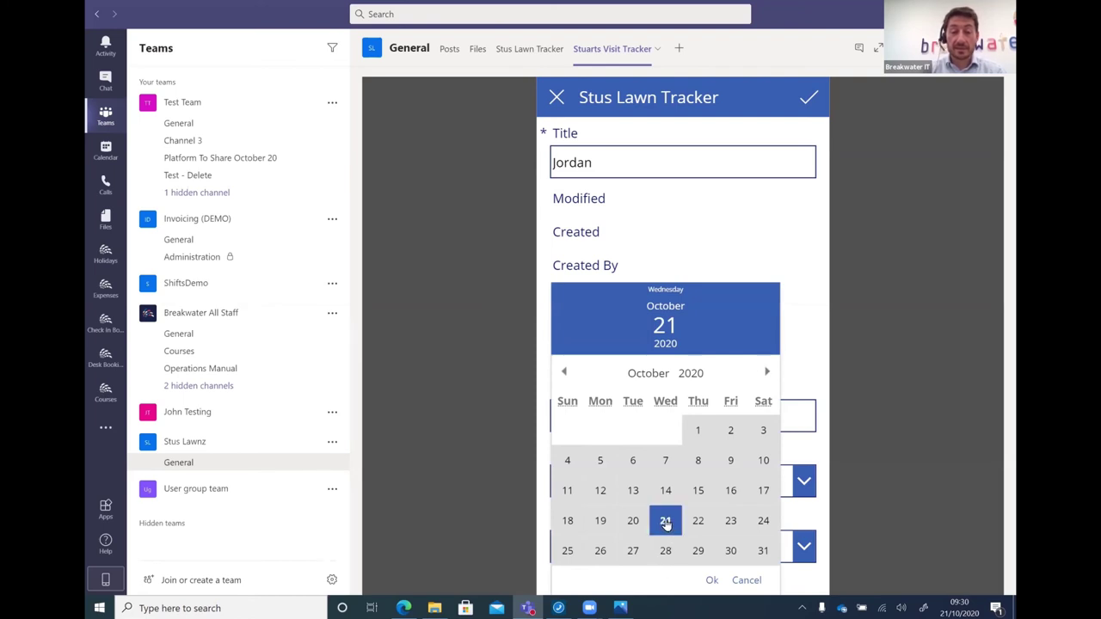
click(713, 580)
click(732, 484)
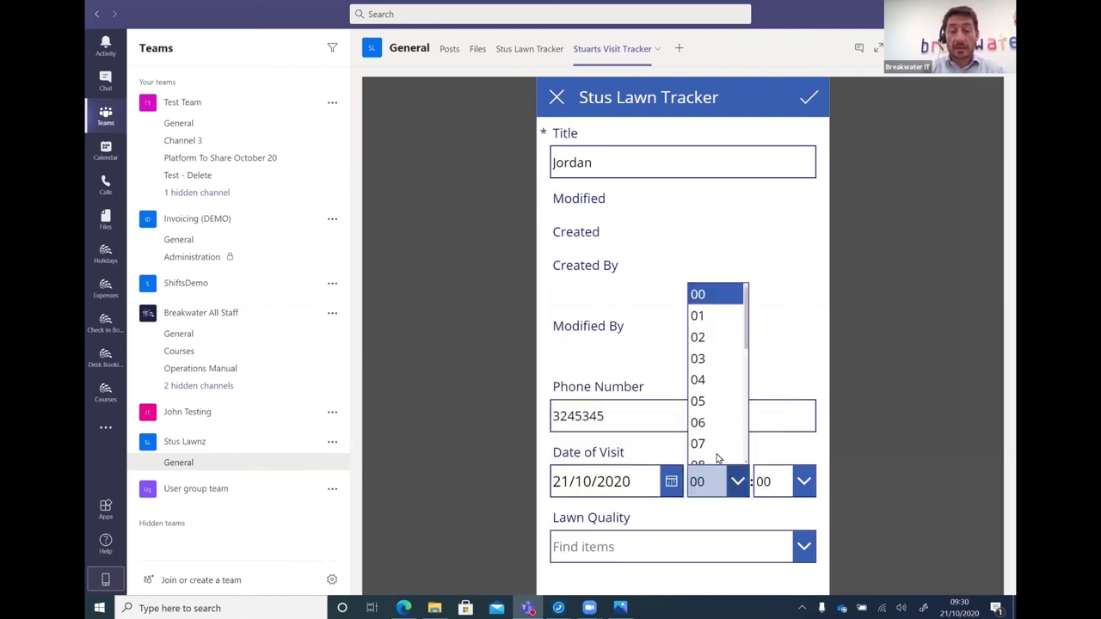
scroll(717, 430, down, 1)
click(716, 428)
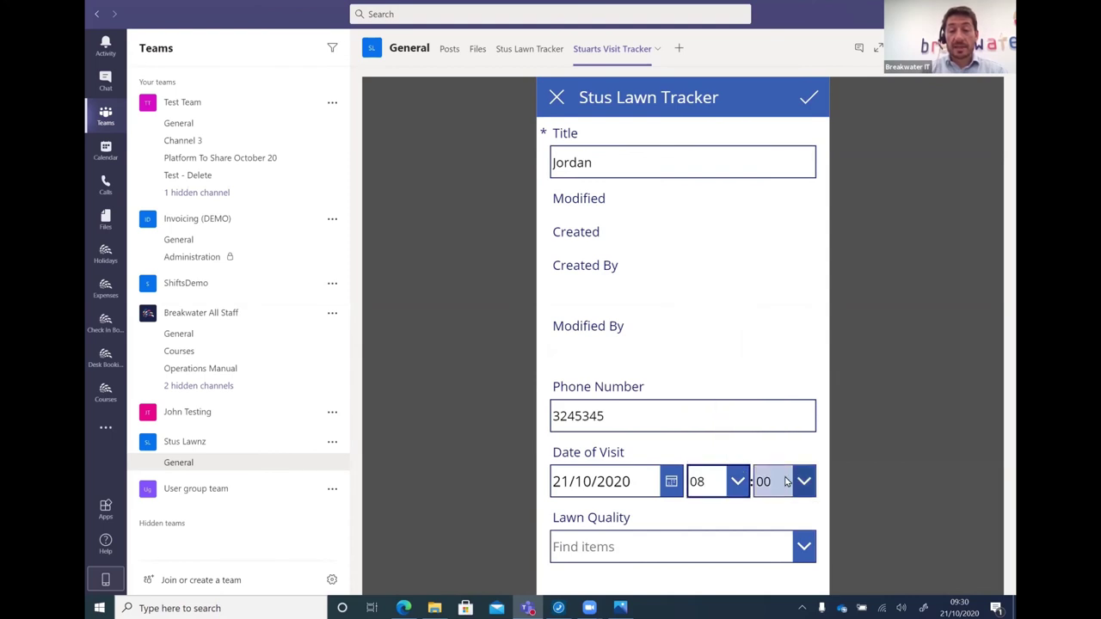
click(625, 546)
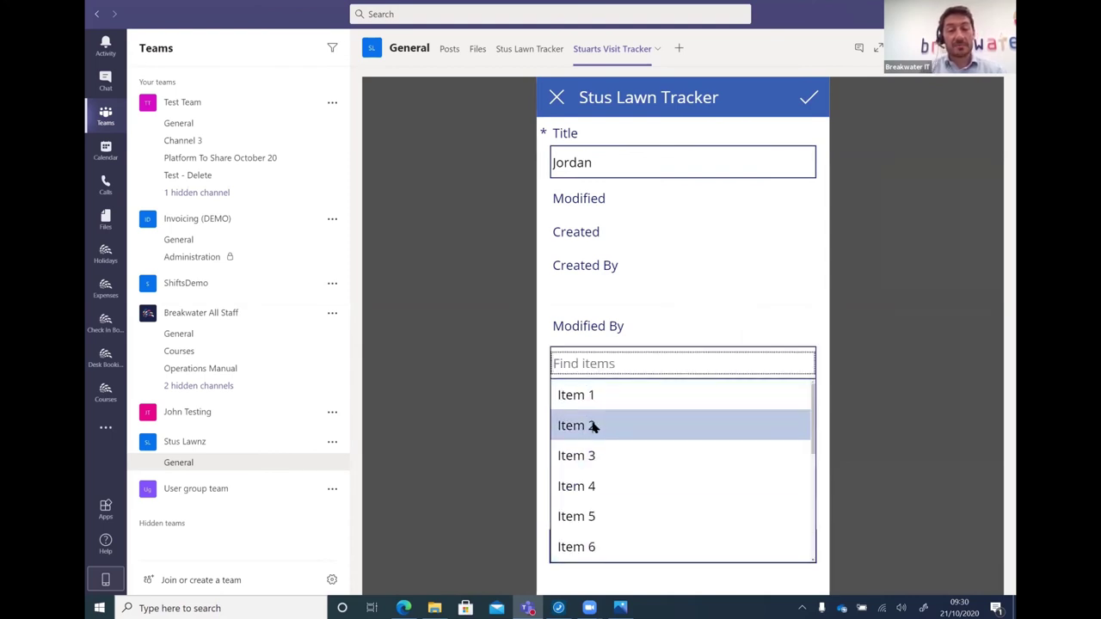
click(594, 406)
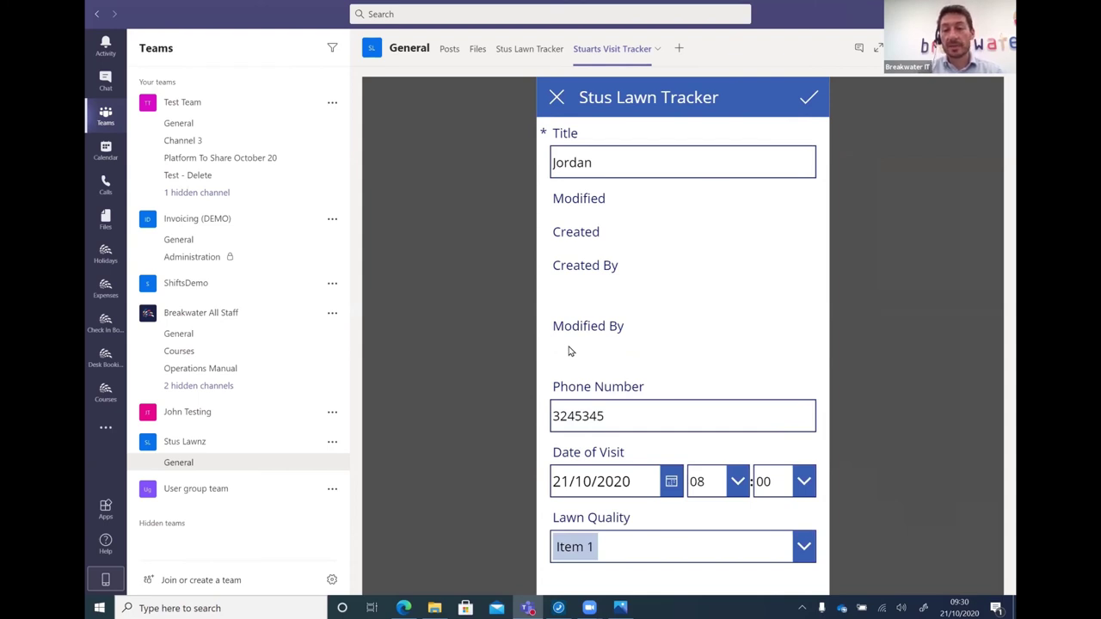
click(809, 98)
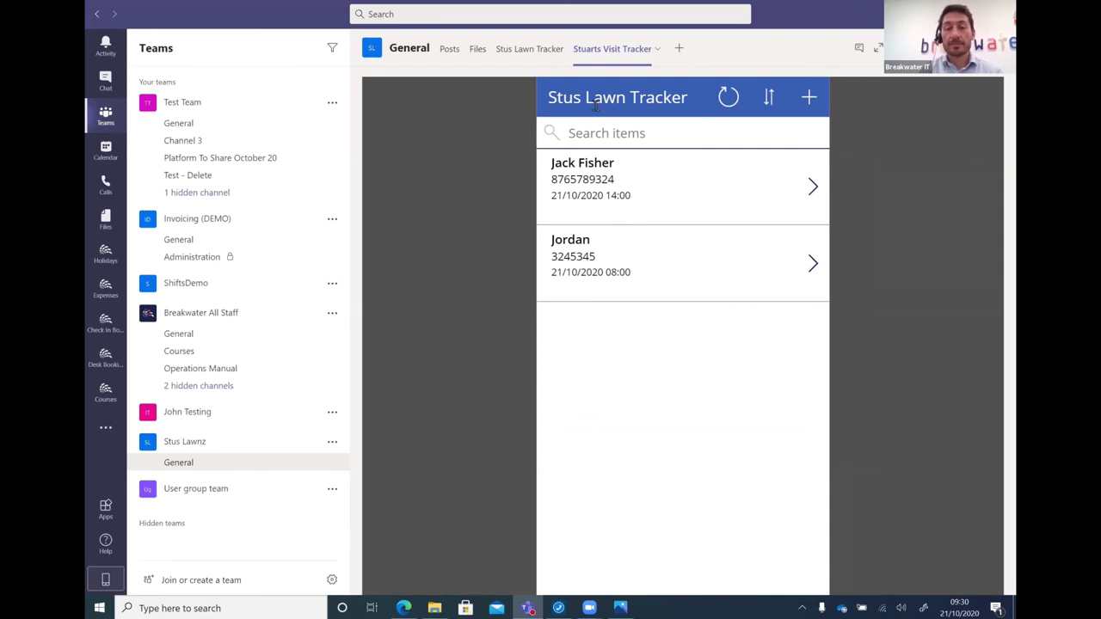
View both saved visits in the Stus Lawn Tracker tab, then switch back to Power Apps Studio.
click(538, 48)
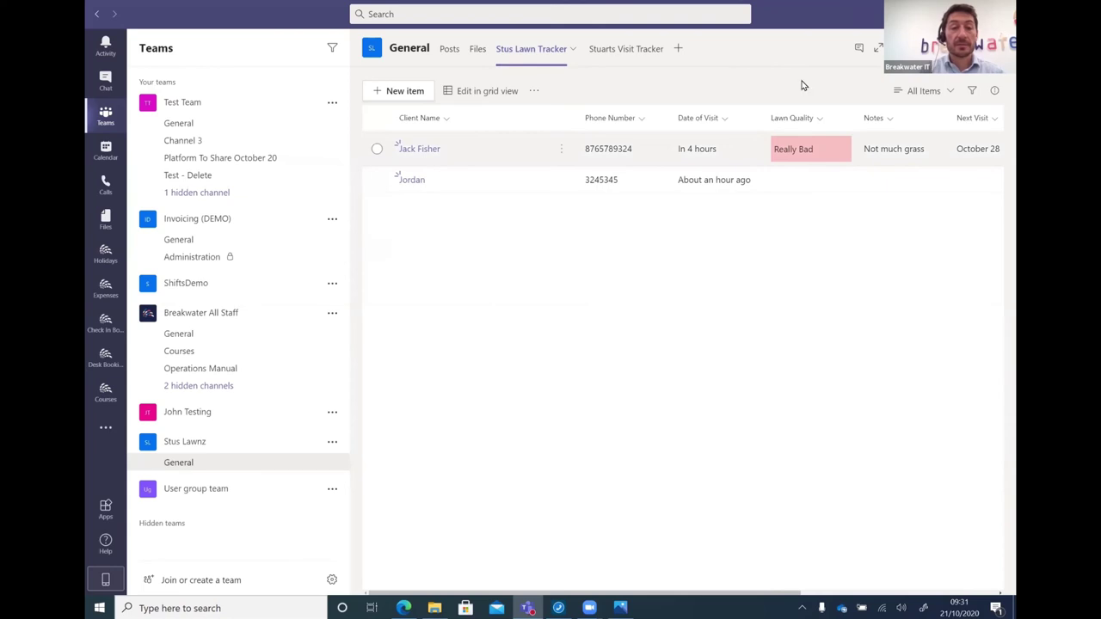
key(alt+Tab)
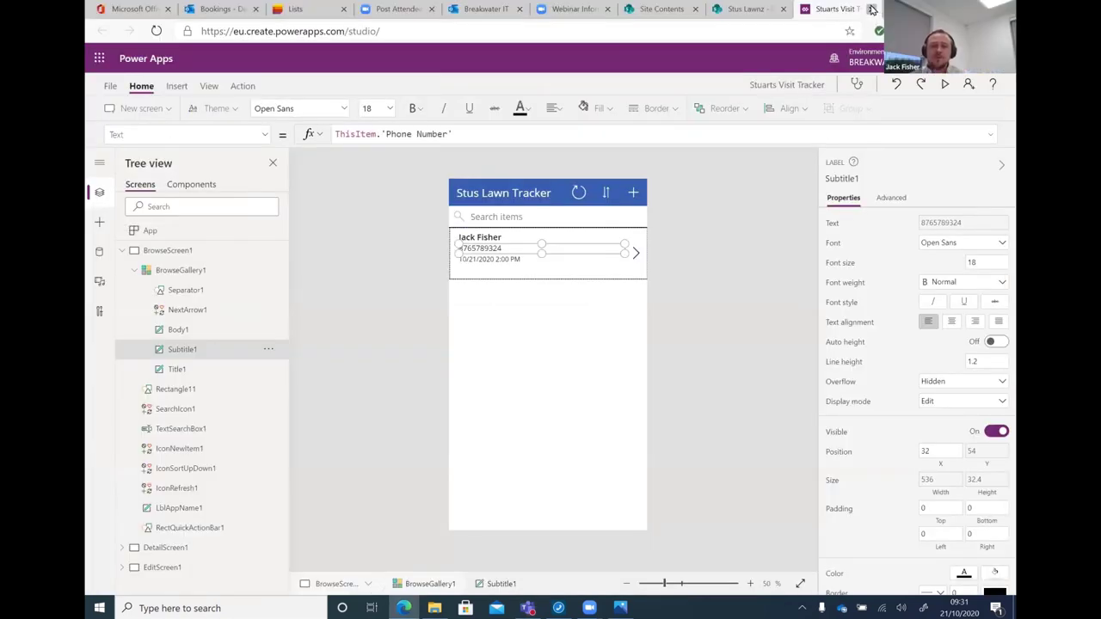
Cancel the Leave site prompt when closing the studio tab, keeping Power Apps open.
click(872, 9)
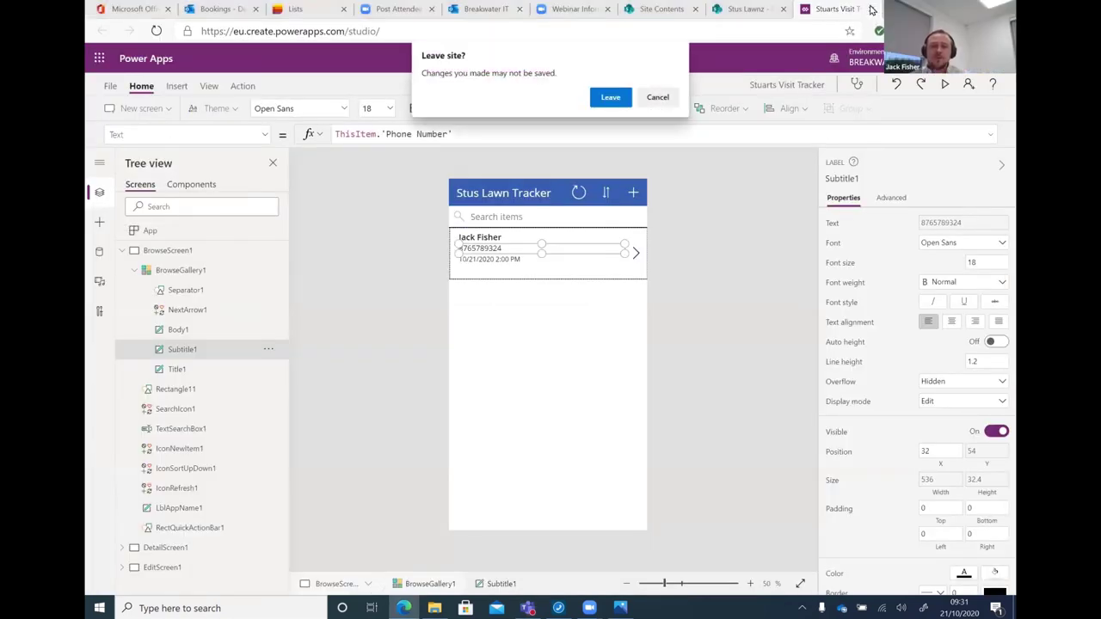
click(658, 97)
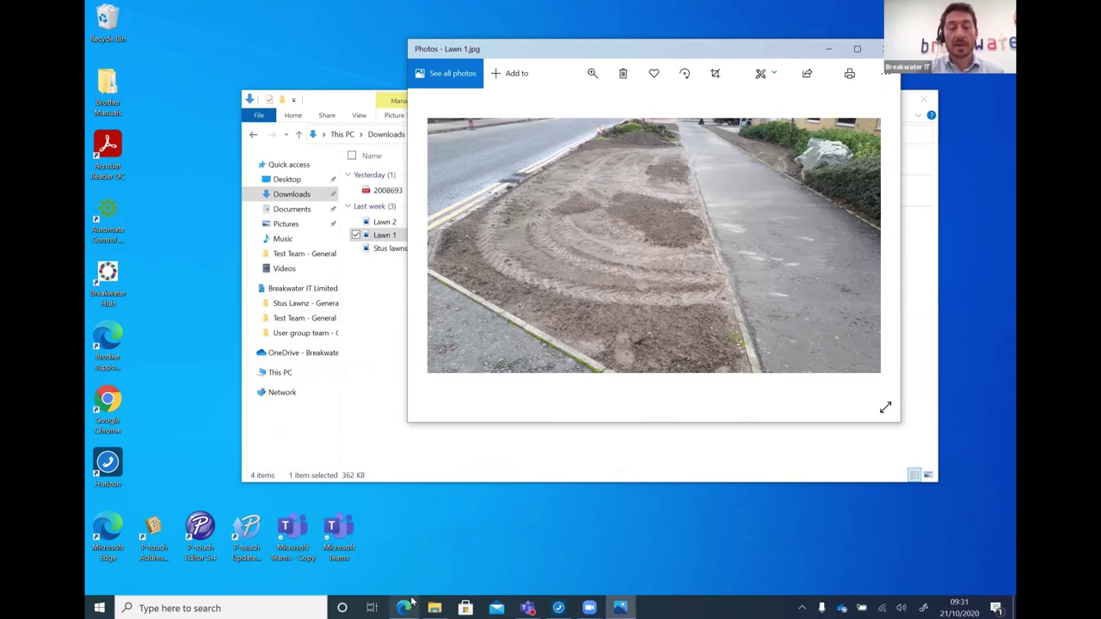
Leave the Lawn 1 photo via Teams and bring Power Apps Studio back to the front.
mouse_move(412, 603)
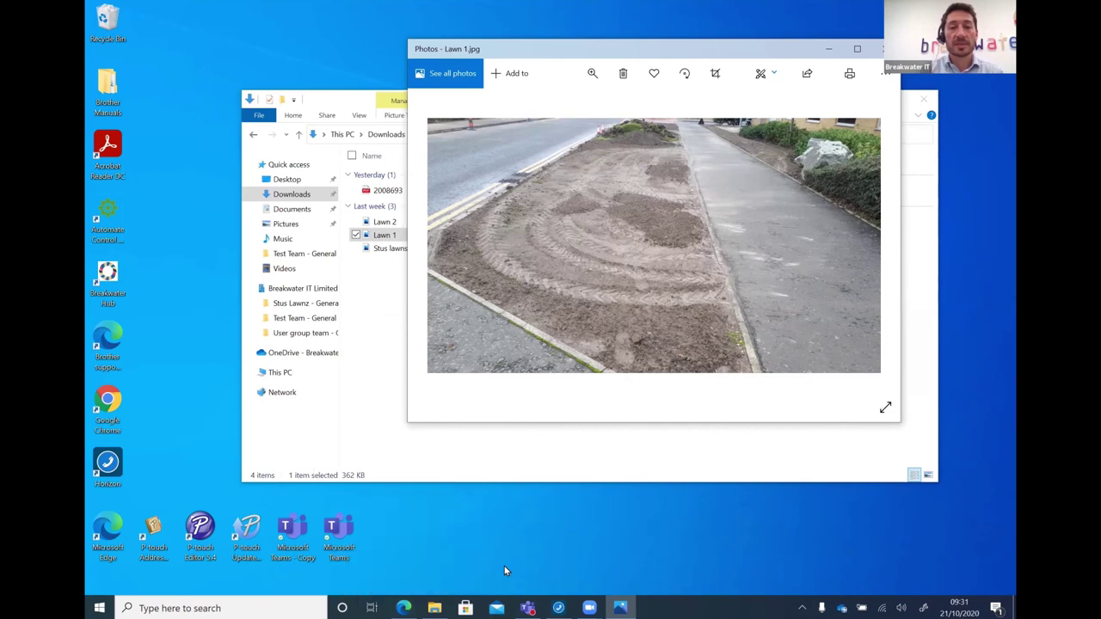
click(528, 607)
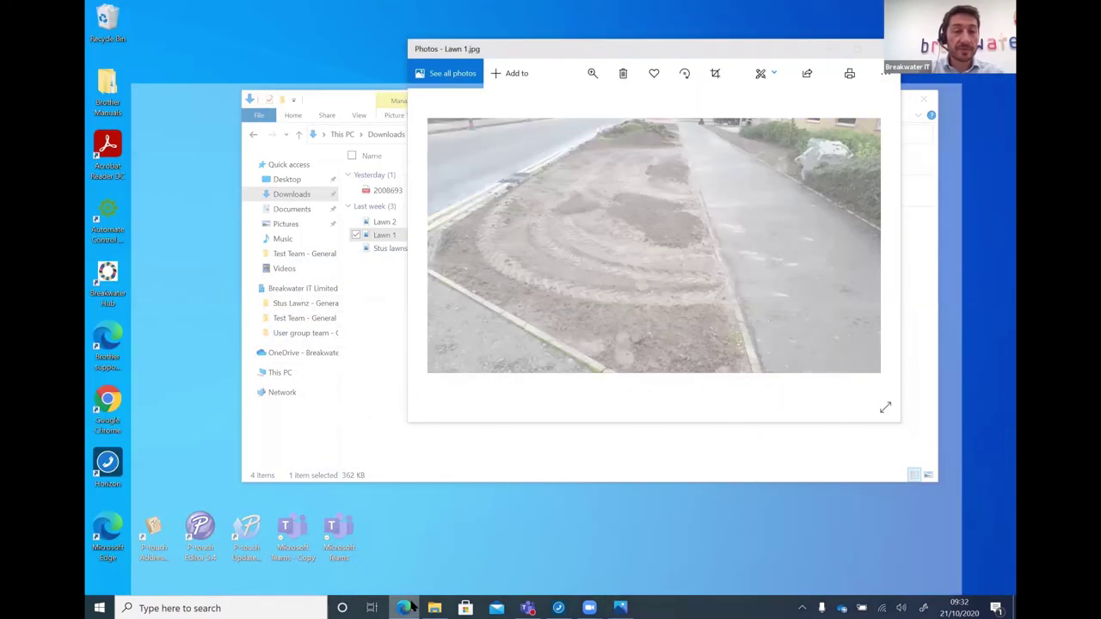
click(407, 607)
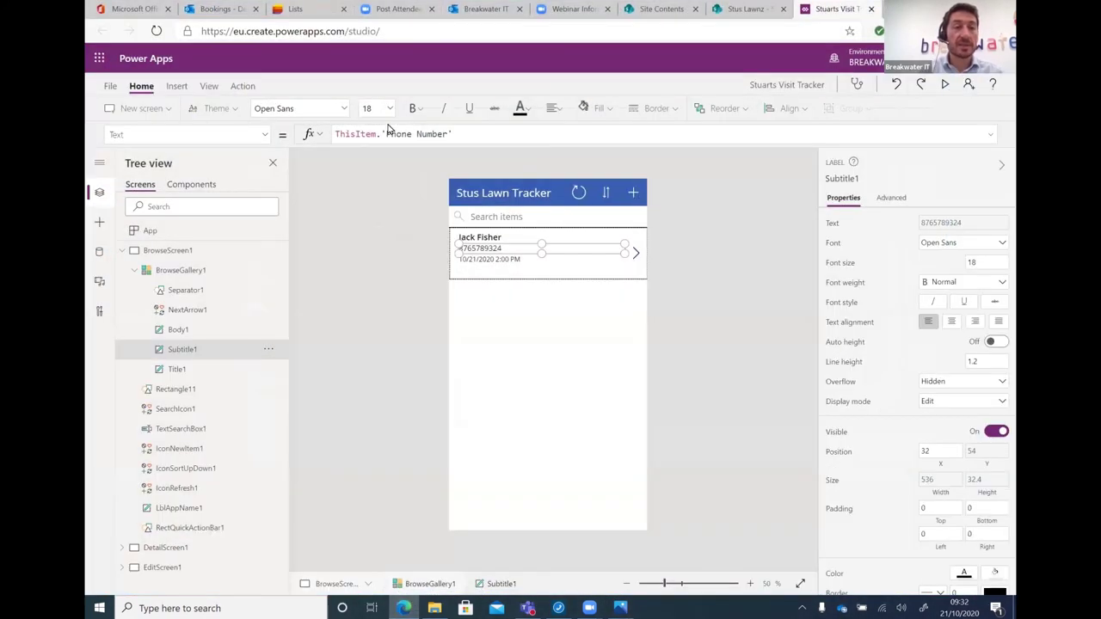
Show the Breakwater IT booking page with the Remote Ticket Diagnosis Meeting, via the Bookings homepage.
click(219, 9)
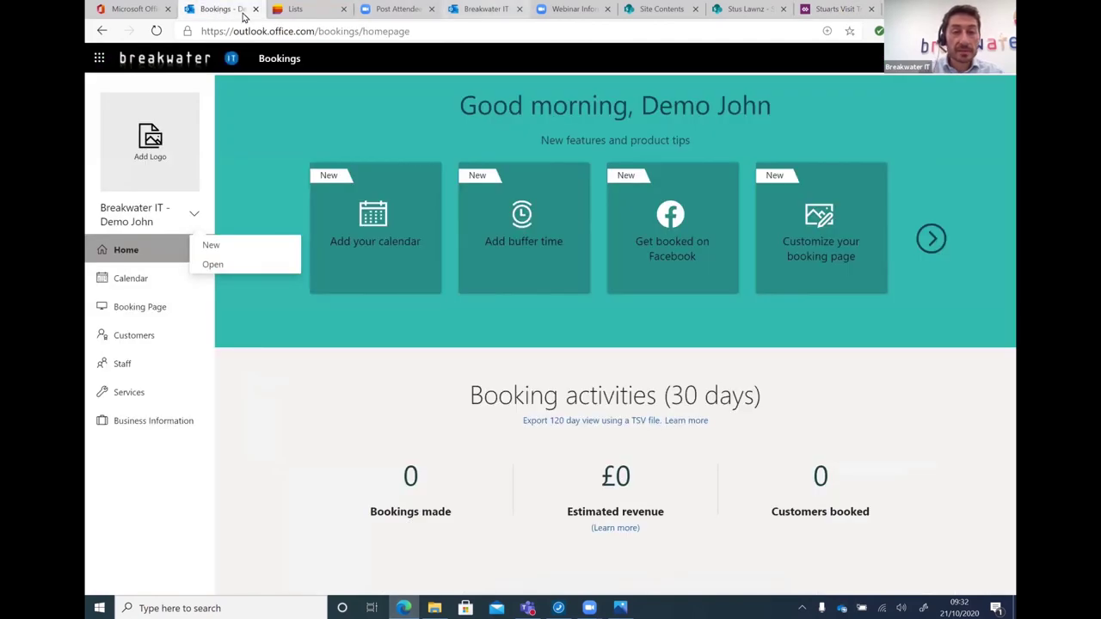
click(484, 8)
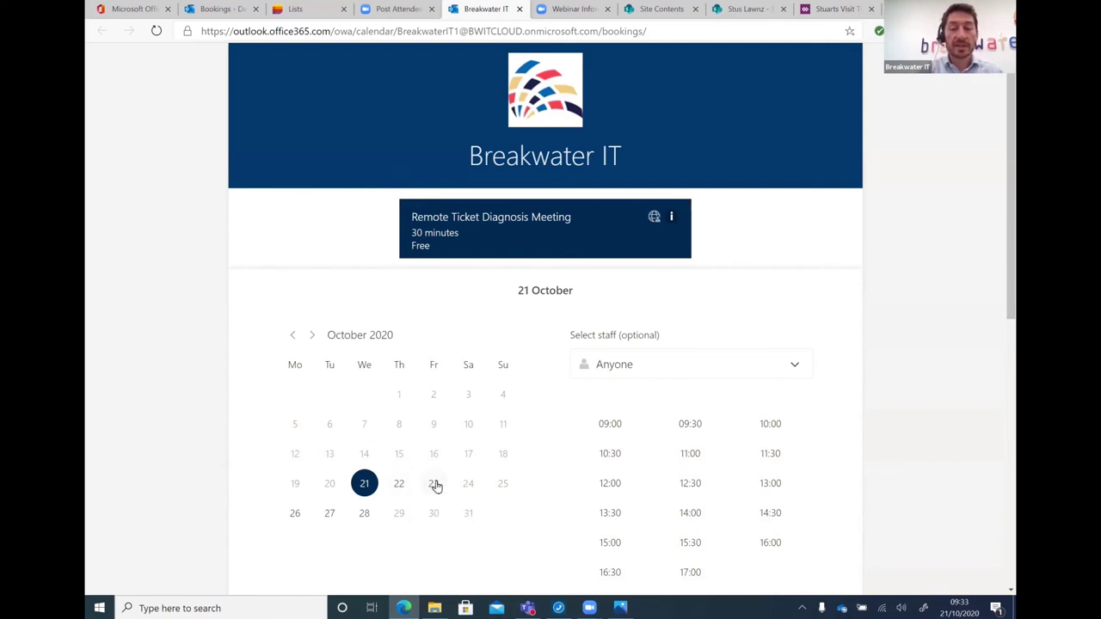
Try a sample booking on 23 October at 11:30 with a chosen staff member, then return to Bookings home.
click(434, 484)
click(743, 374)
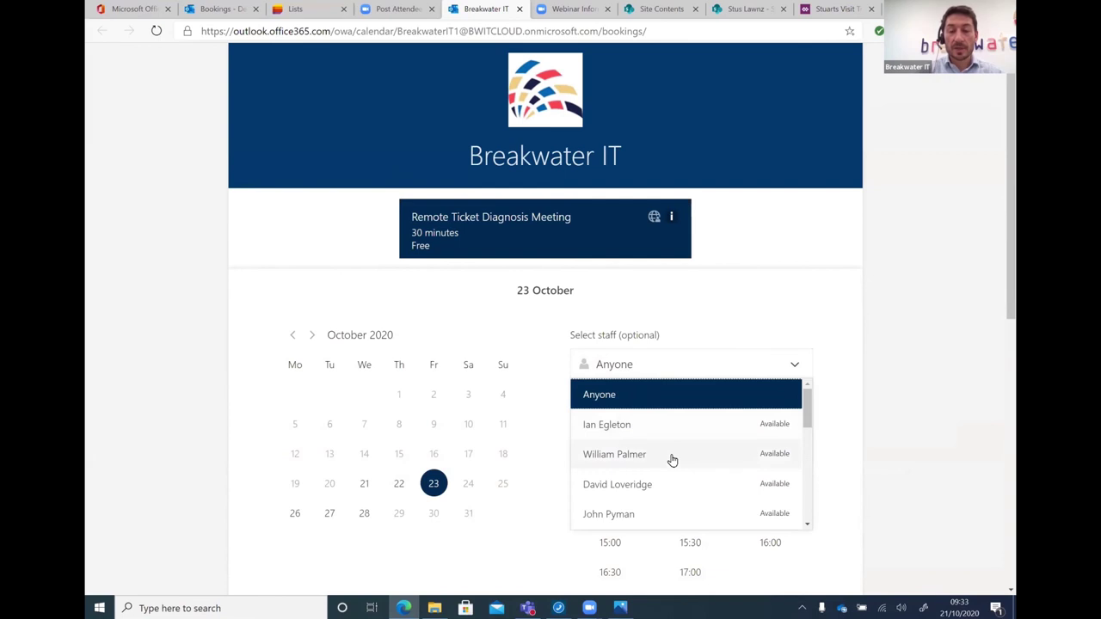
click(672, 456)
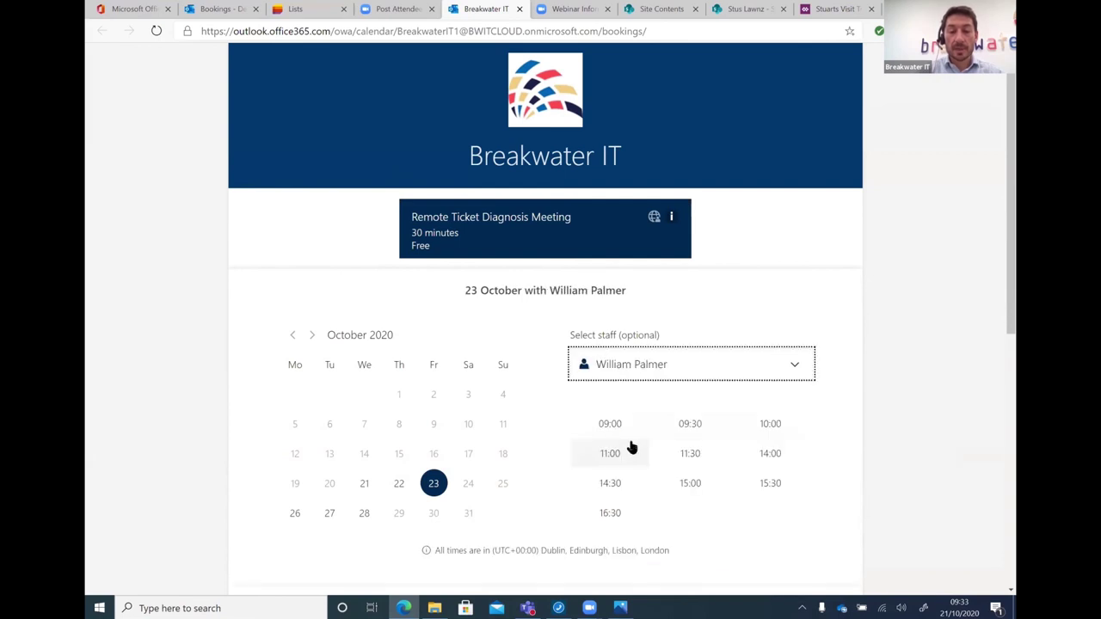
click(692, 455)
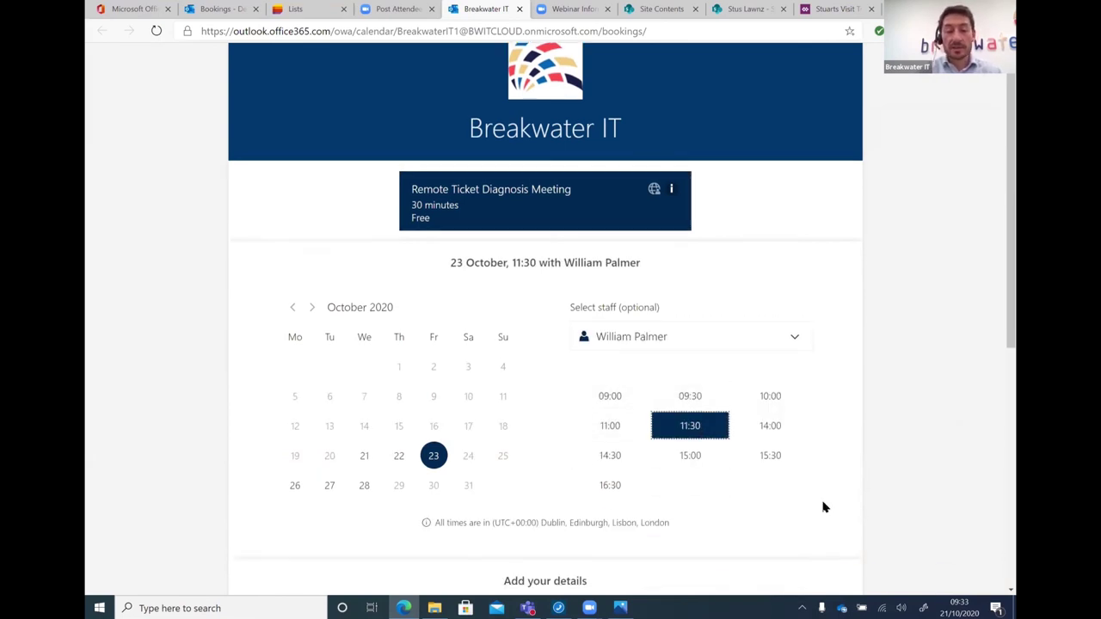
scroll(379, 369, down, 2)
scroll(610, 406, down, 2)
scroll(582, 379, up, 3)
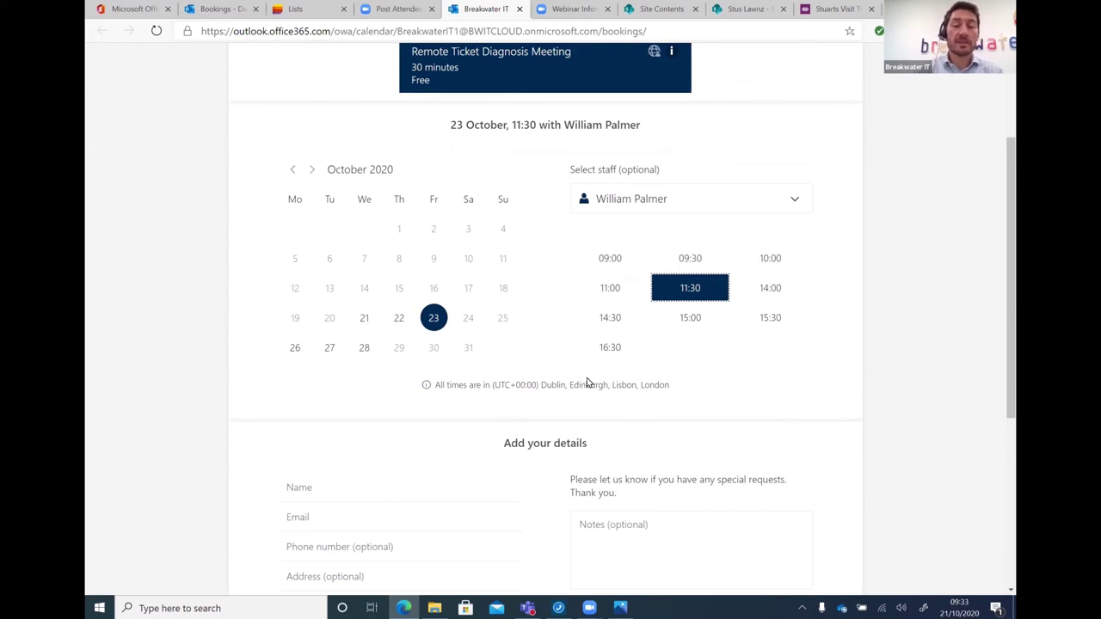
scroll(585, 383, up, 1)
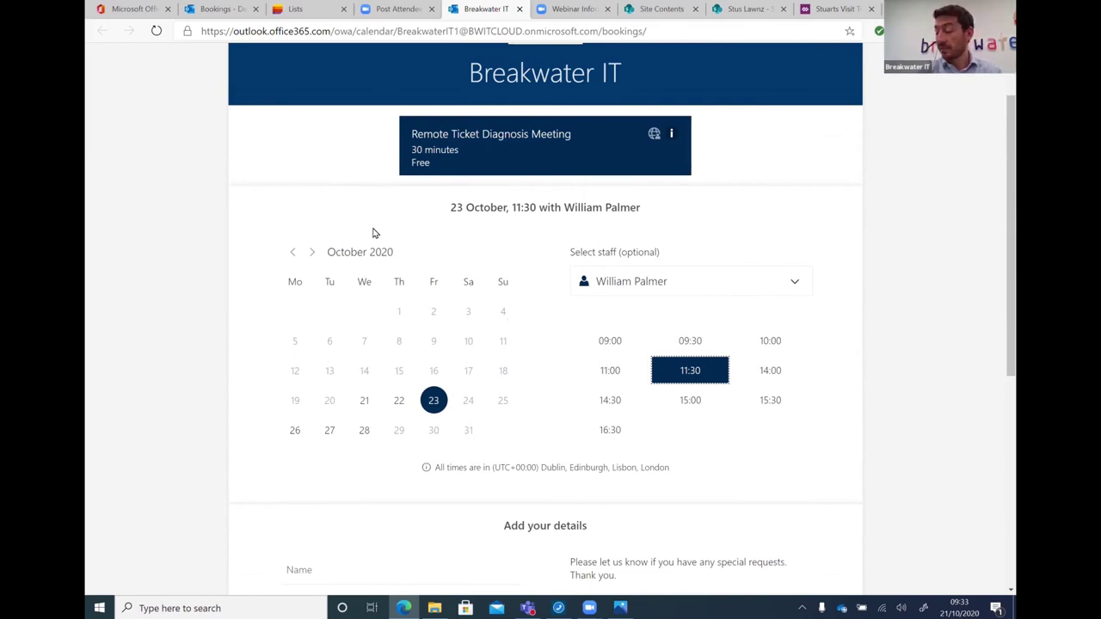
click(219, 8)
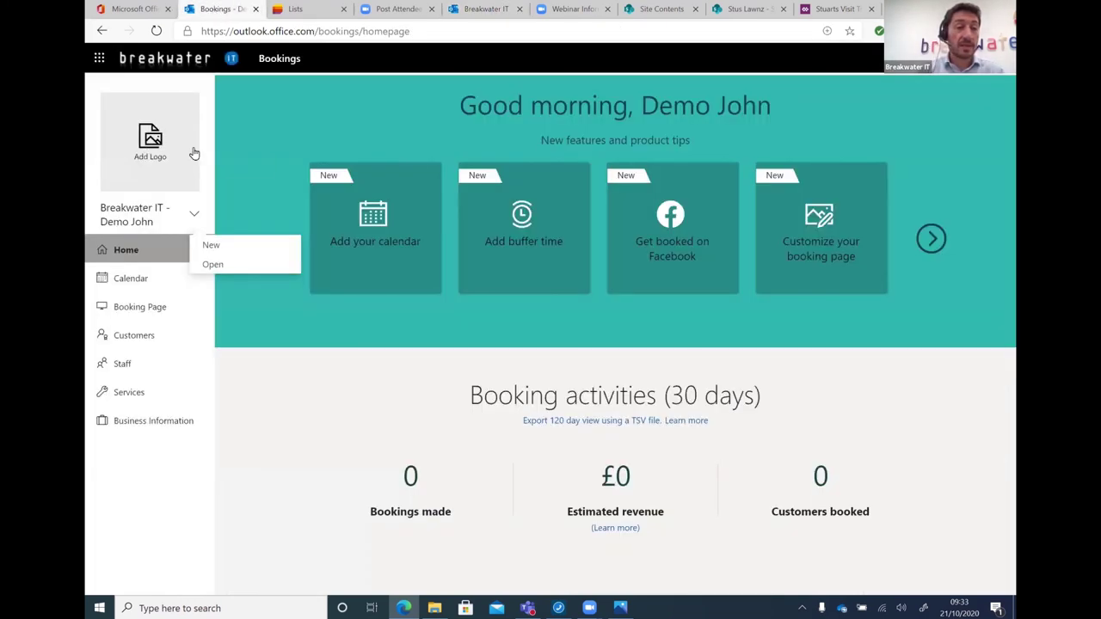
From the Office app launcher open Bookings, then Open from the business-name menu to choose a calendar.
click(144, 7)
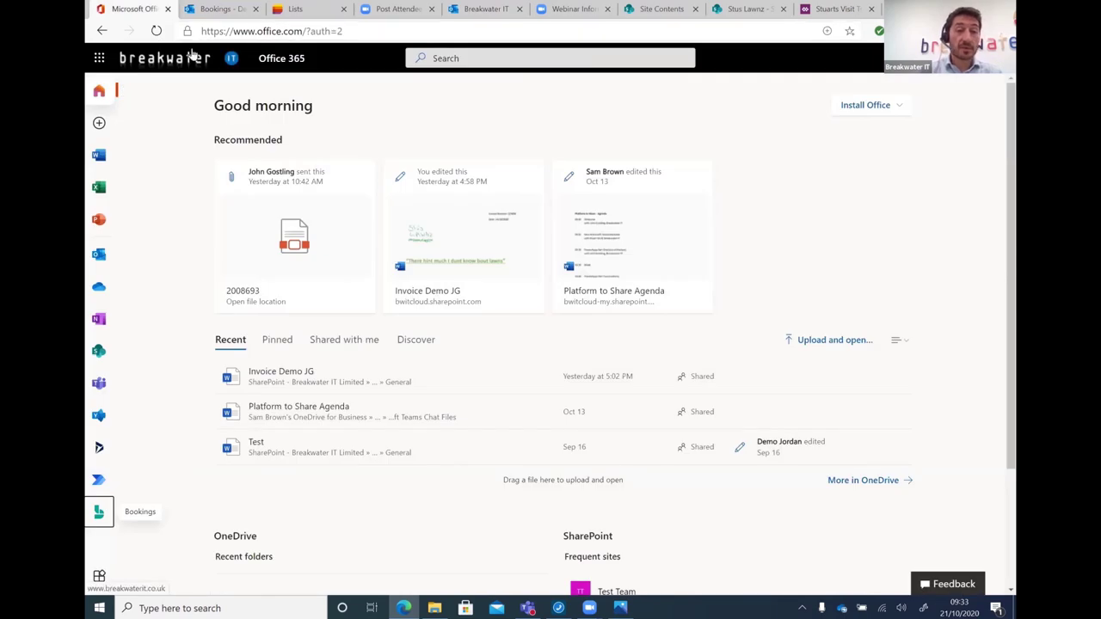
click(99, 58)
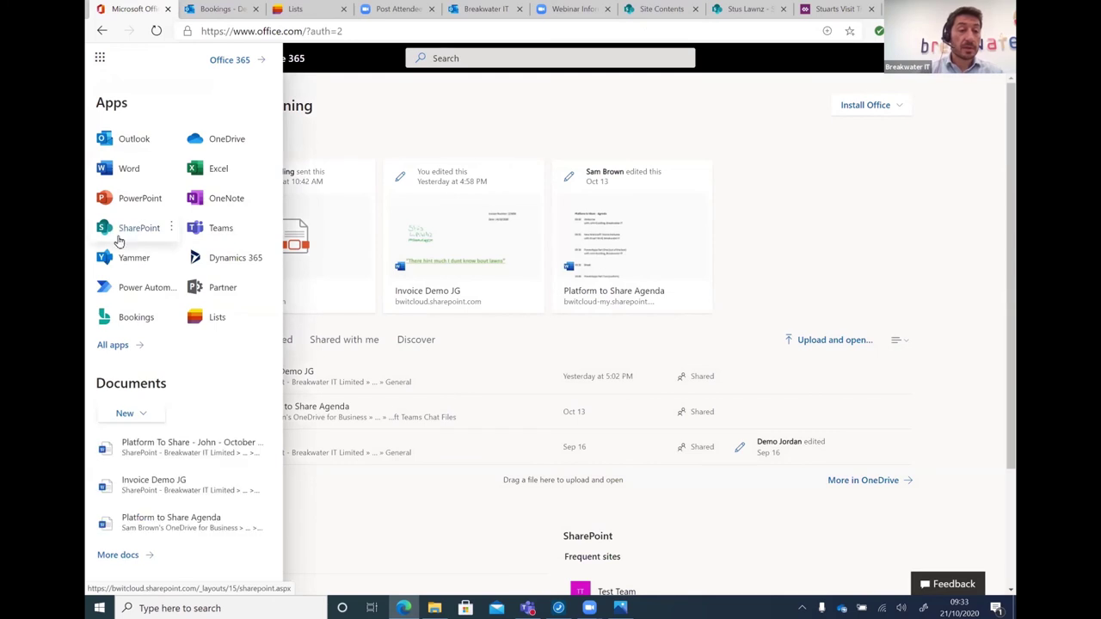
click(129, 319)
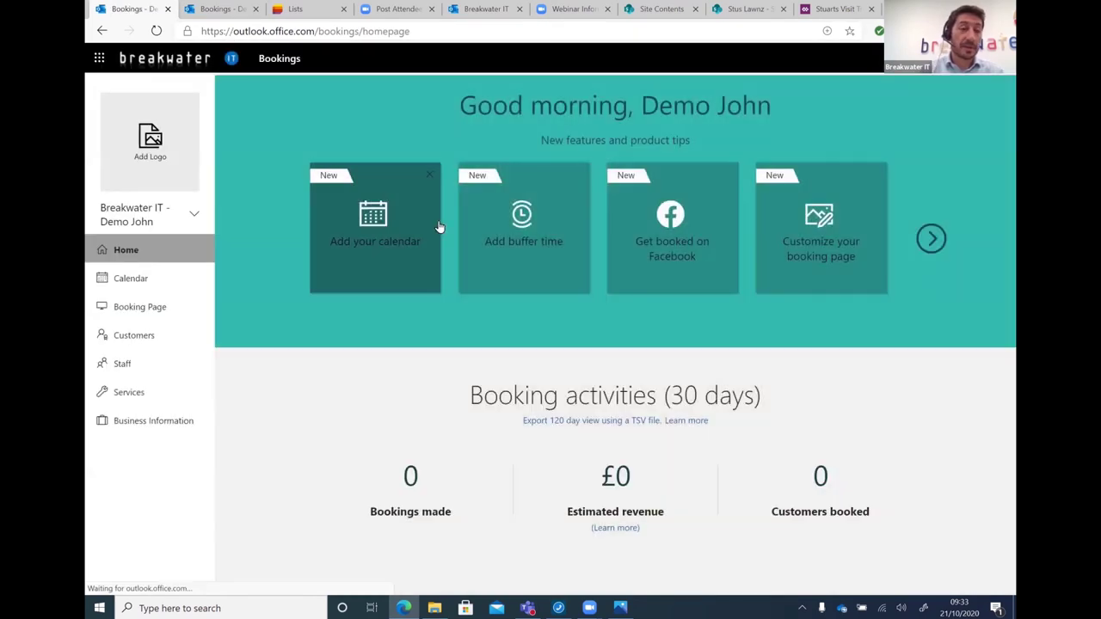
click(195, 217)
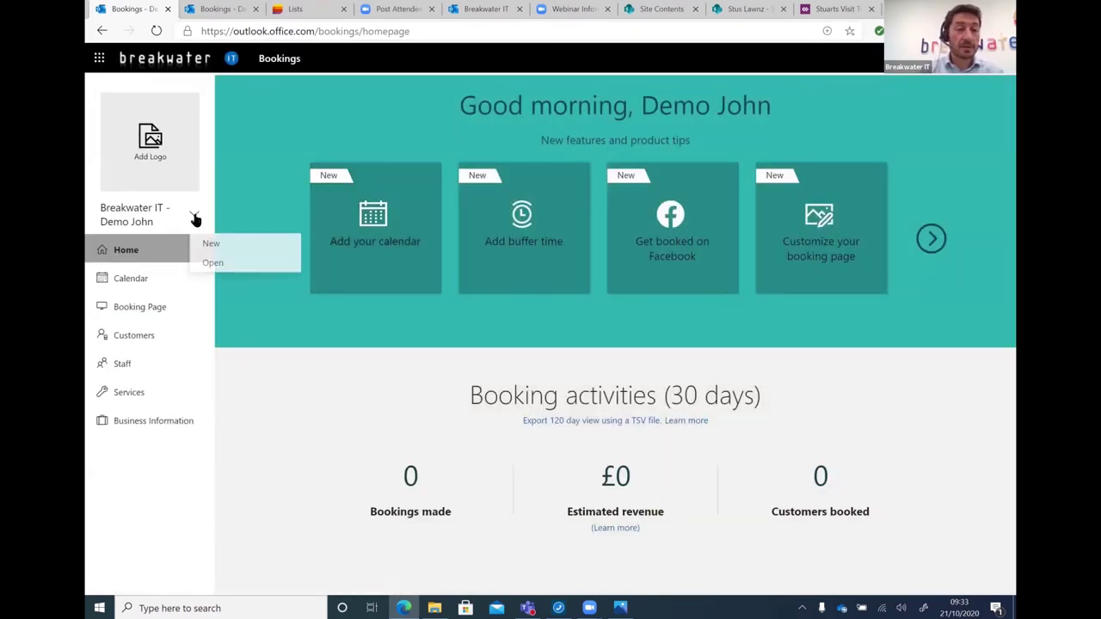
click(215, 265)
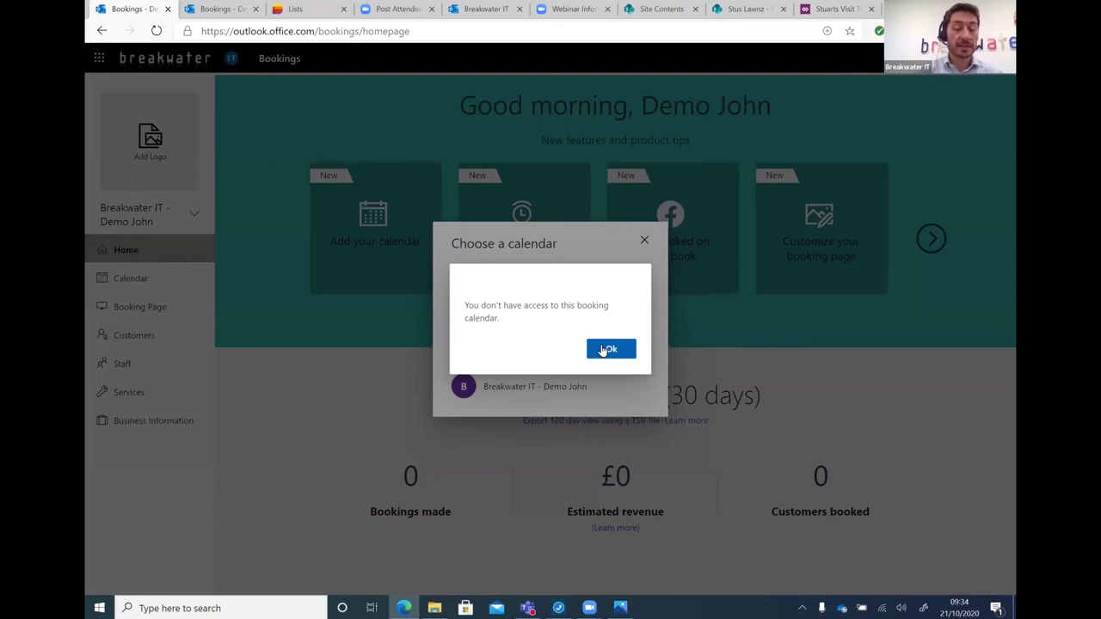
Dismiss the no-access message and add a Stus Lawnz booking calendar of type Lawn Services.
click(605, 352)
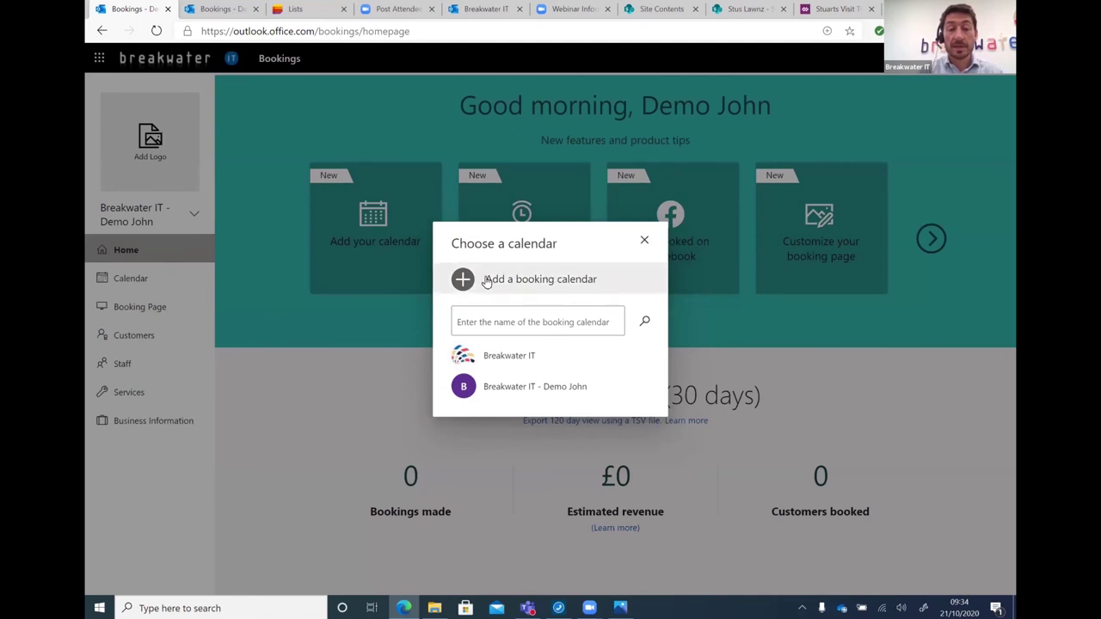
click(514, 283)
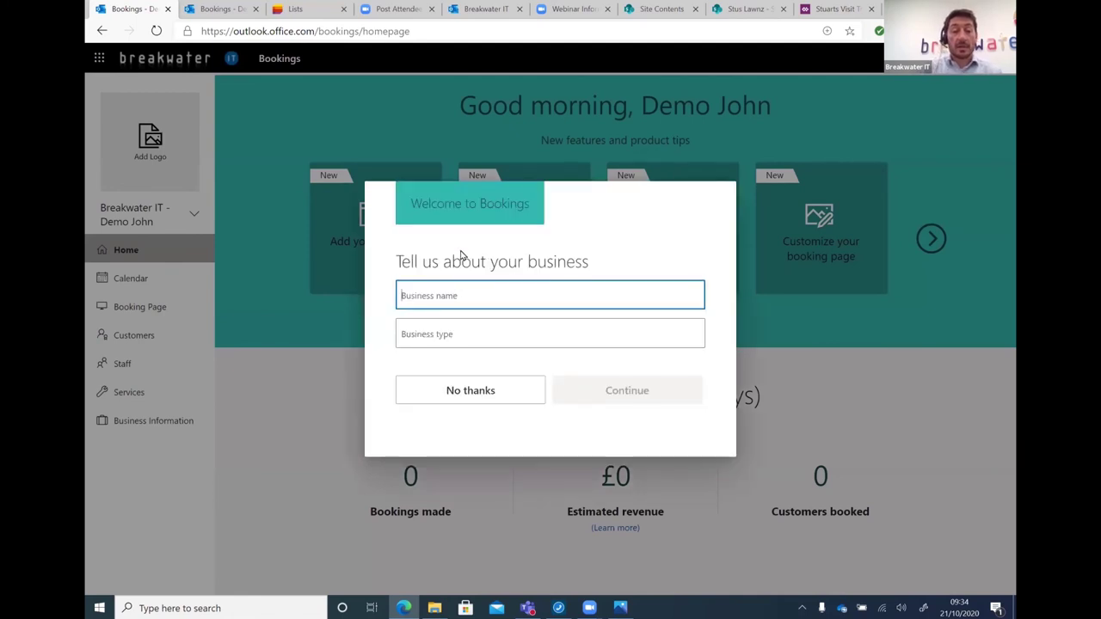
text(Stus Lawnz)
click(437, 341)
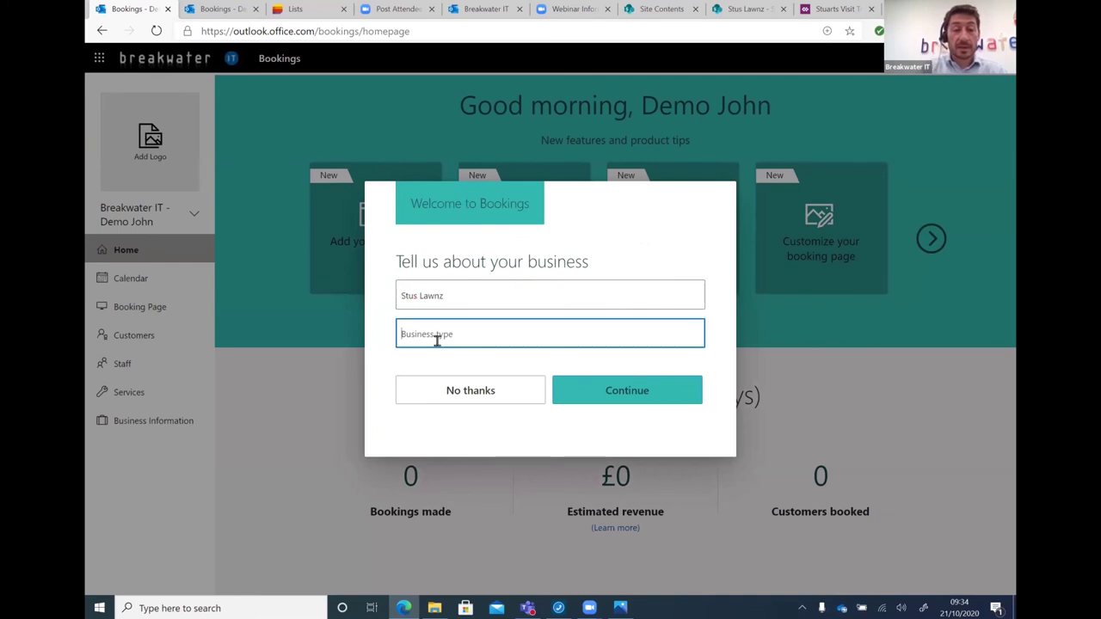
text(Lawn C)
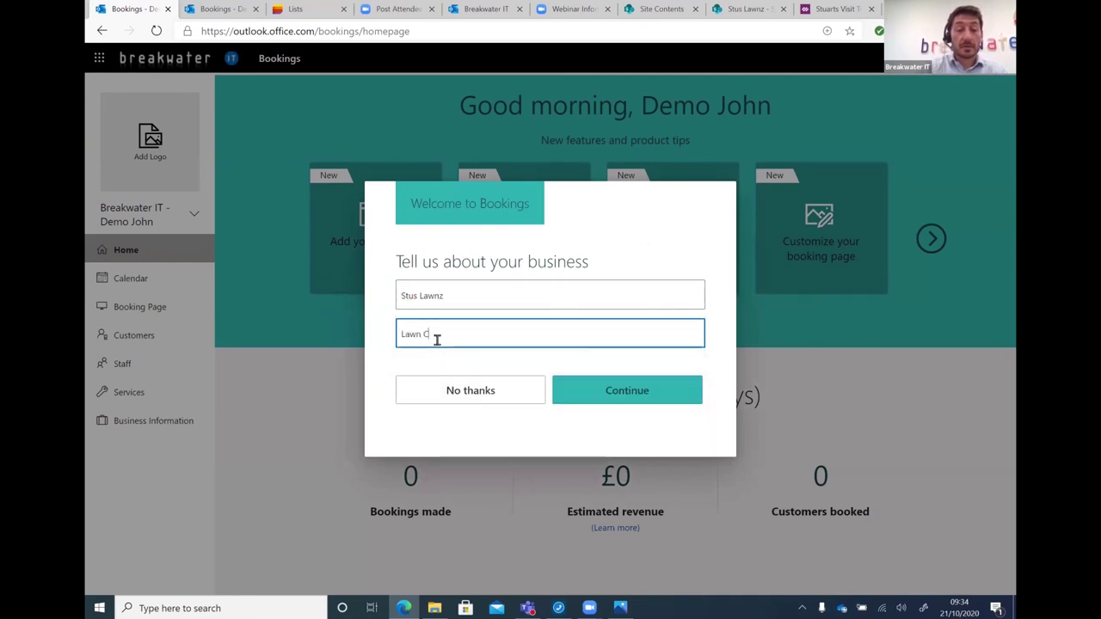
key(BackSpace)
click(441, 363)
click(625, 392)
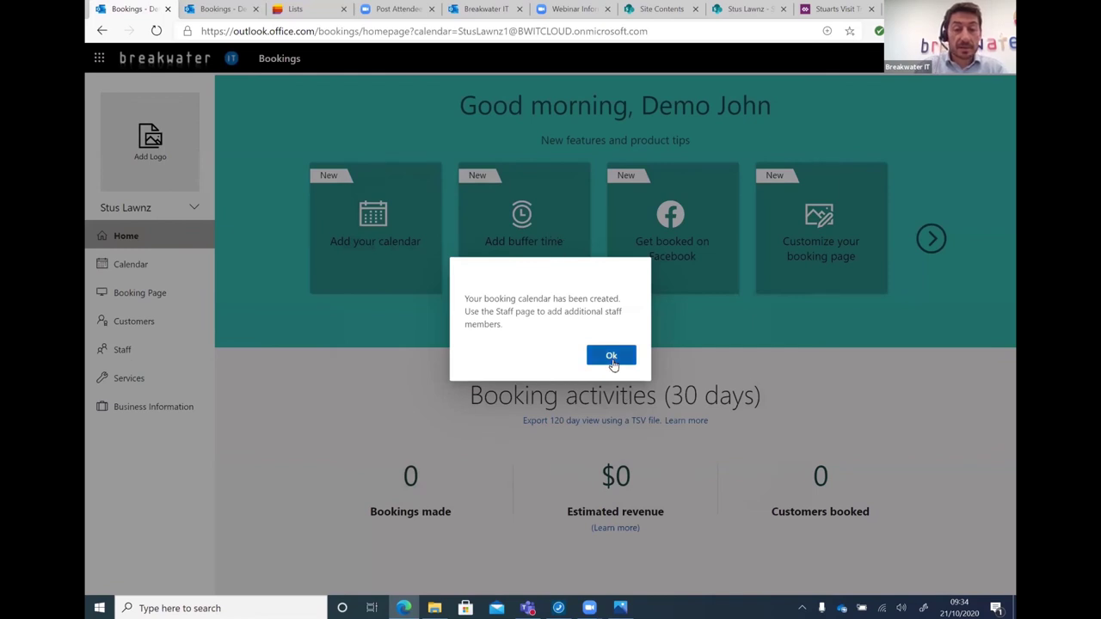
click(620, 354)
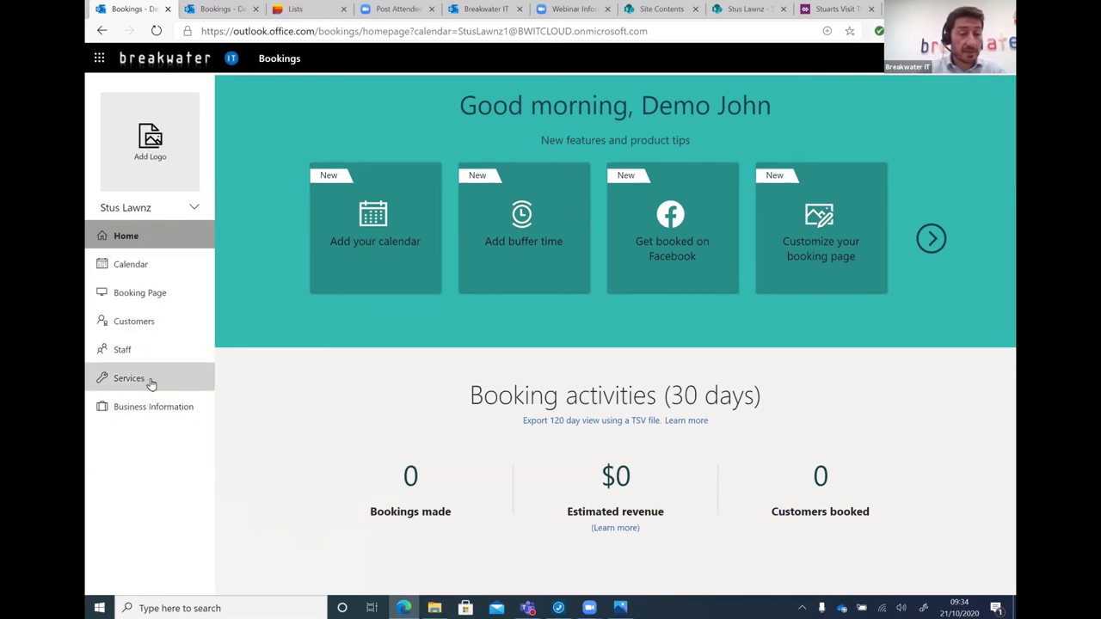
click(177, 406)
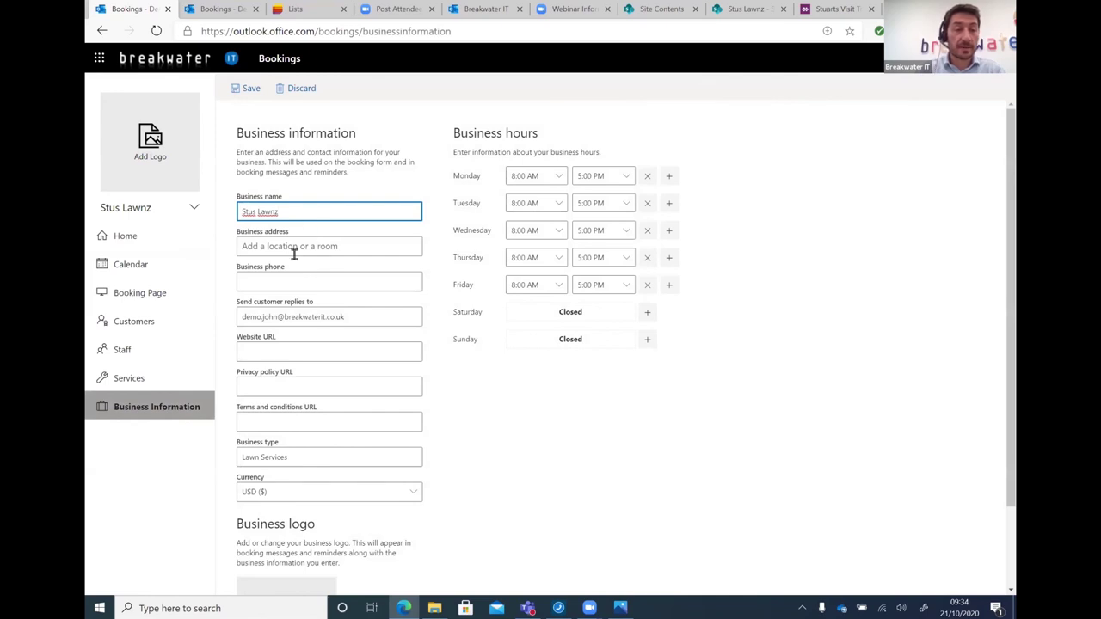
click(319, 246)
text(NR)
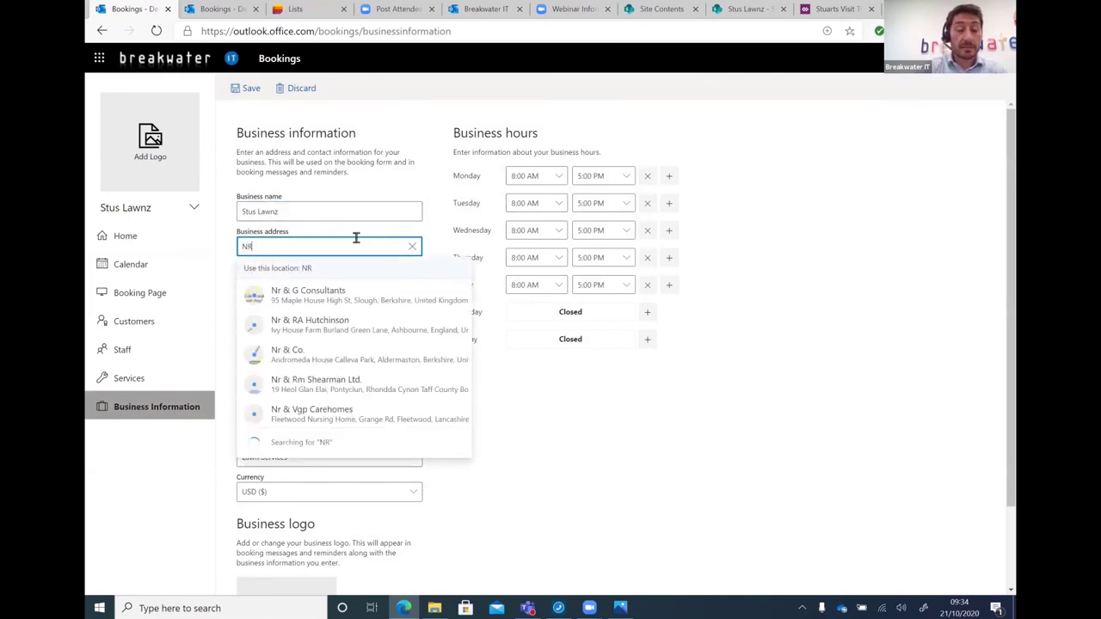
text(7 0TA)
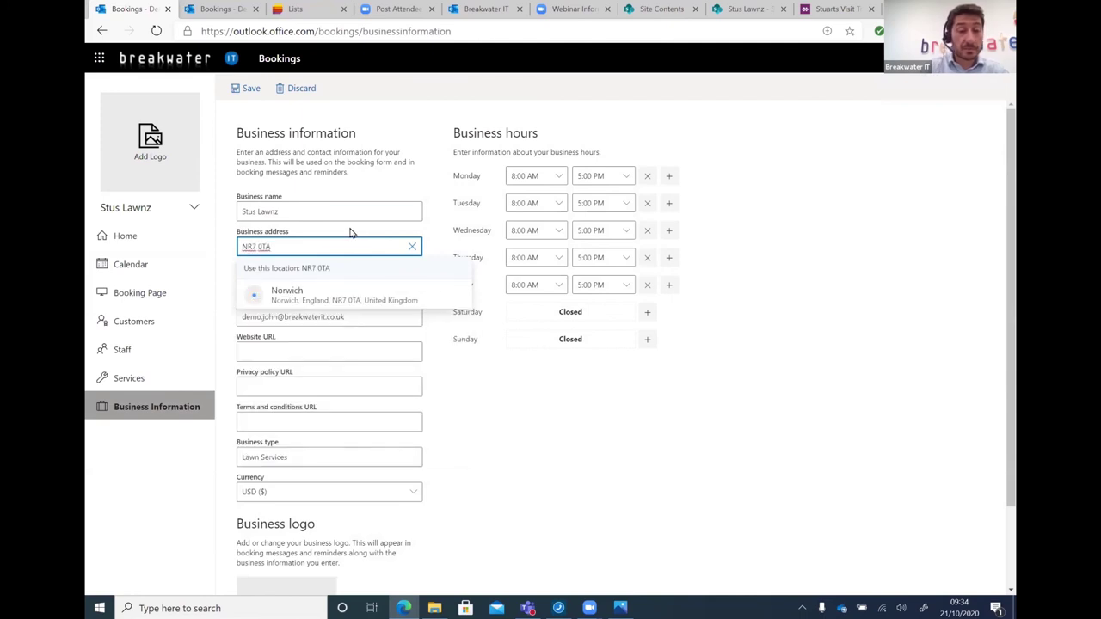
click(290, 297)
click(277, 284)
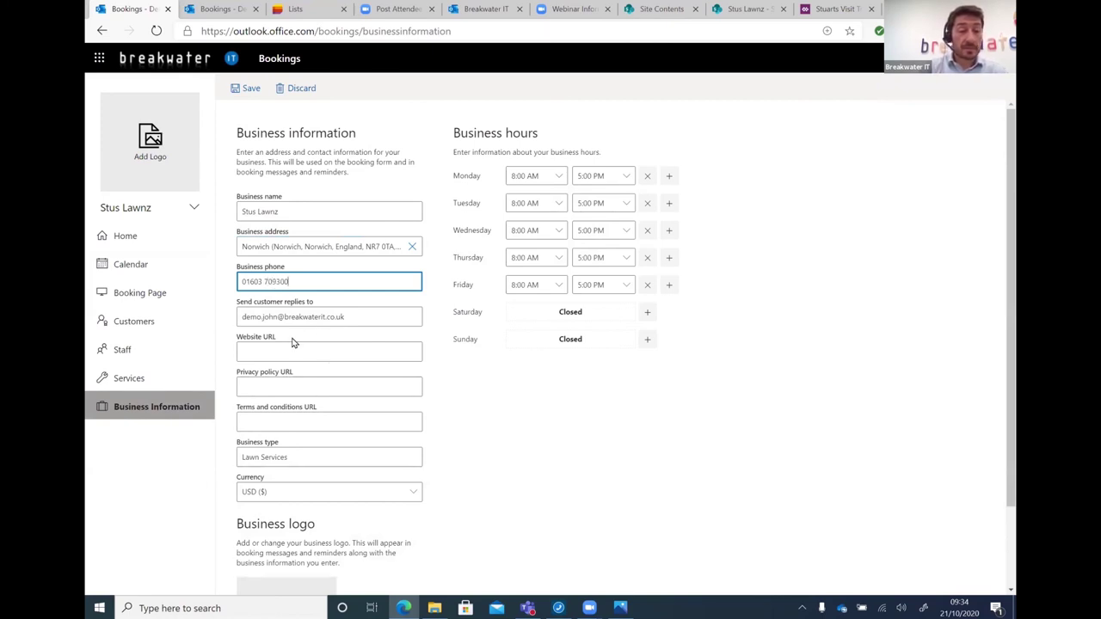
click(297, 317)
click(275, 353)
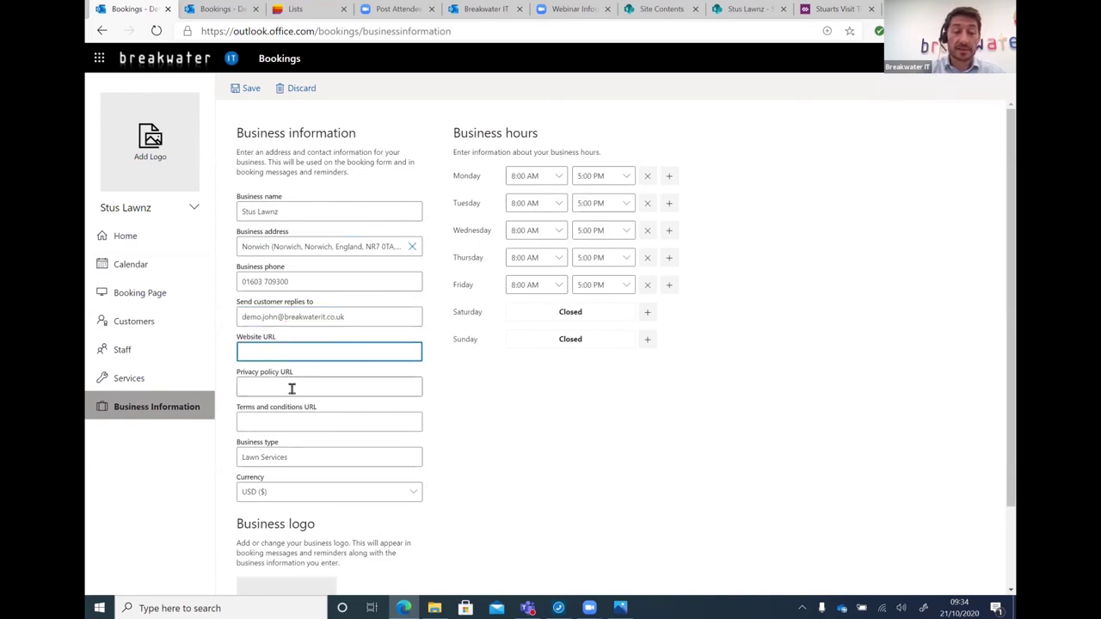
Set the currency to GBP (£), leaving Monday opening at 8:00 AM.
click(398, 496)
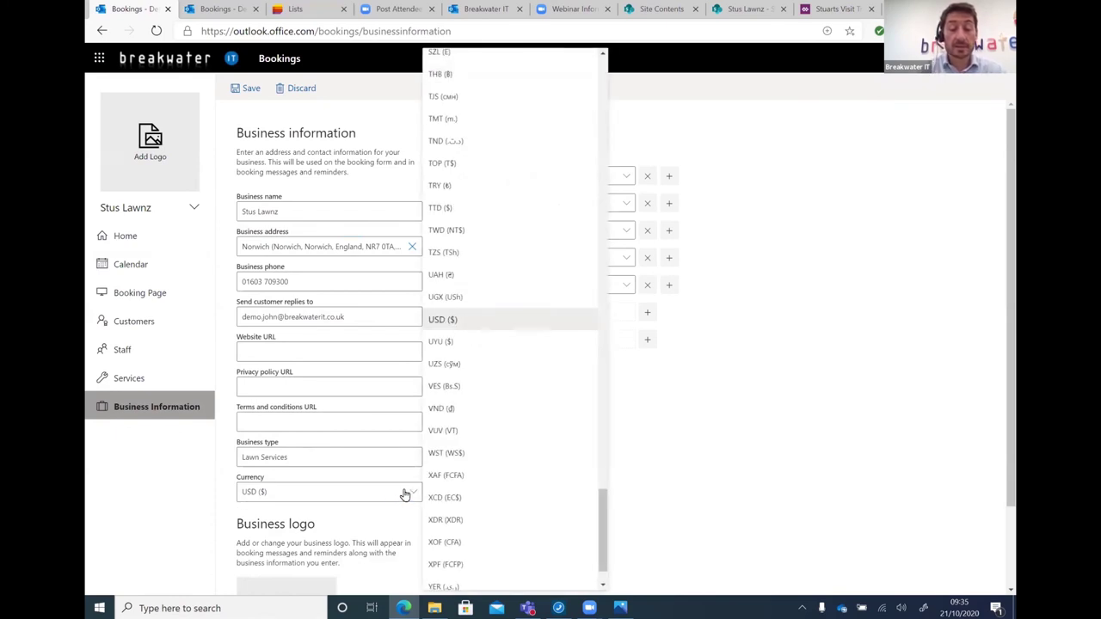
scroll(487, 423, up, 12)
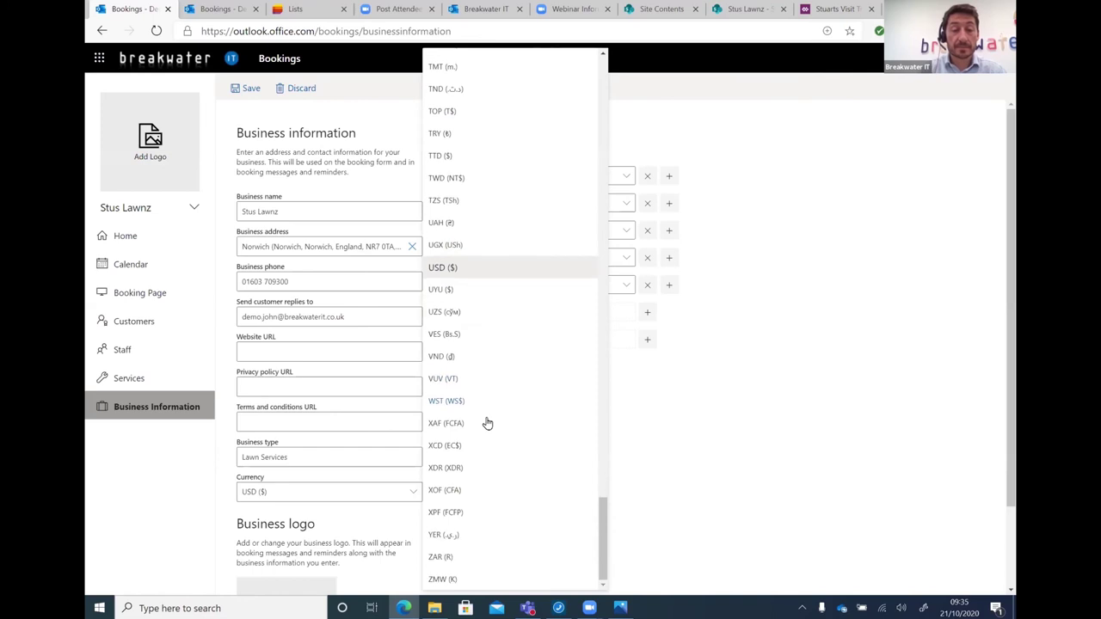
scroll(487, 424, up, 6)
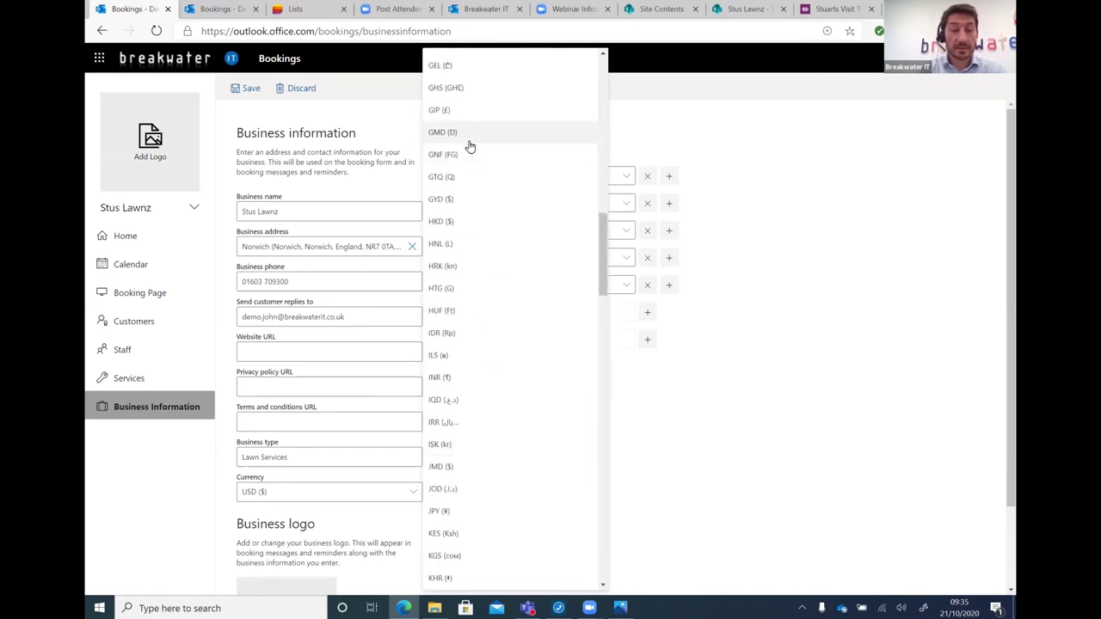
scroll(468, 143, up, 3)
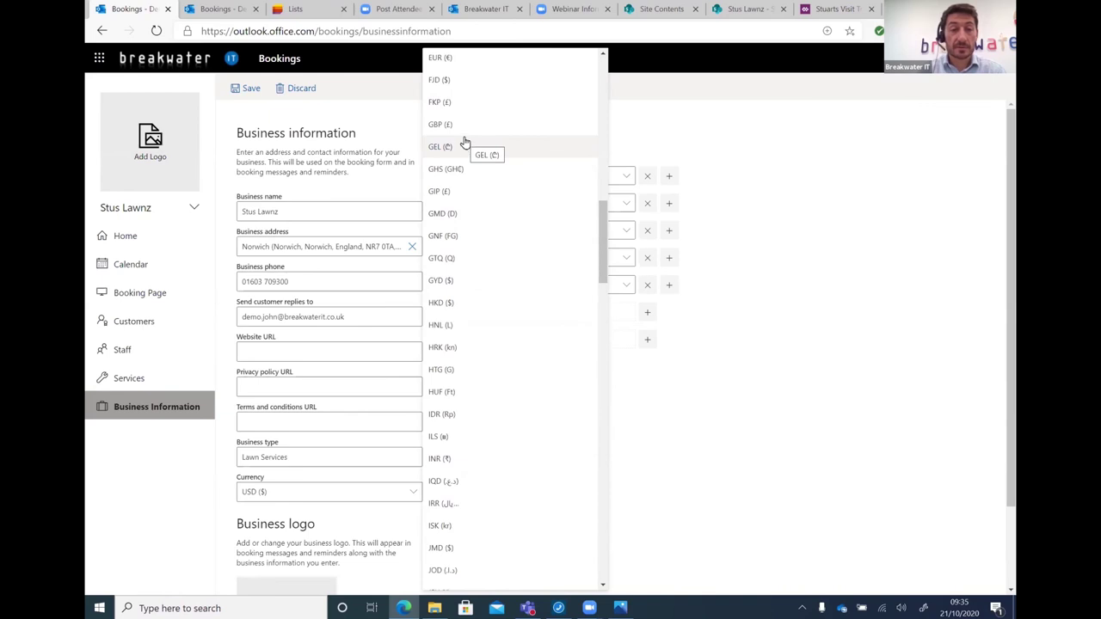
click(464, 127)
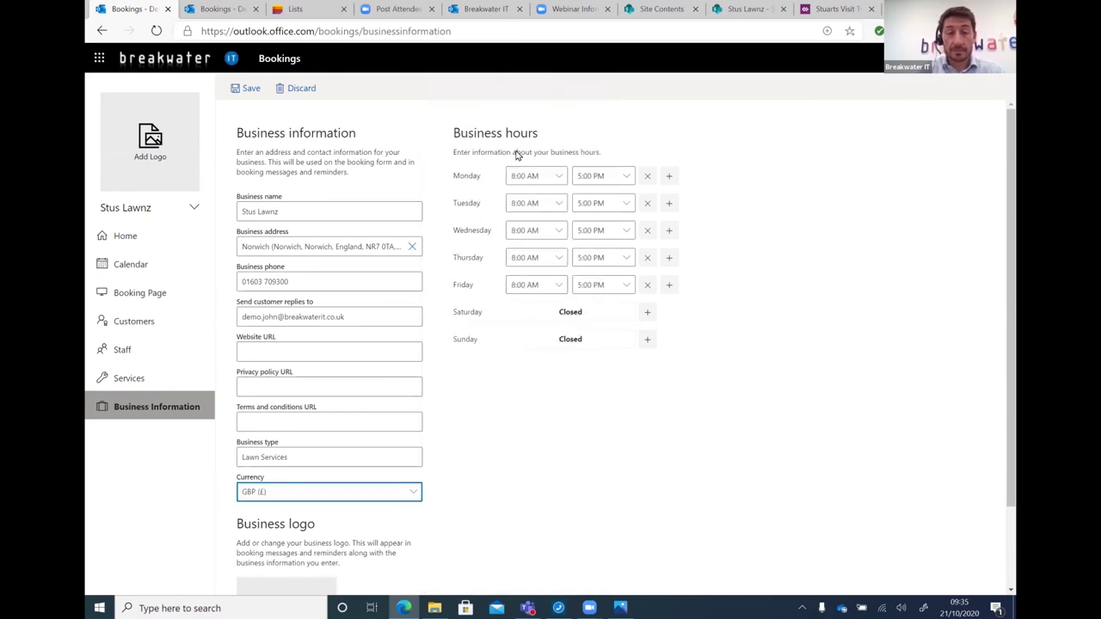
click(560, 179)
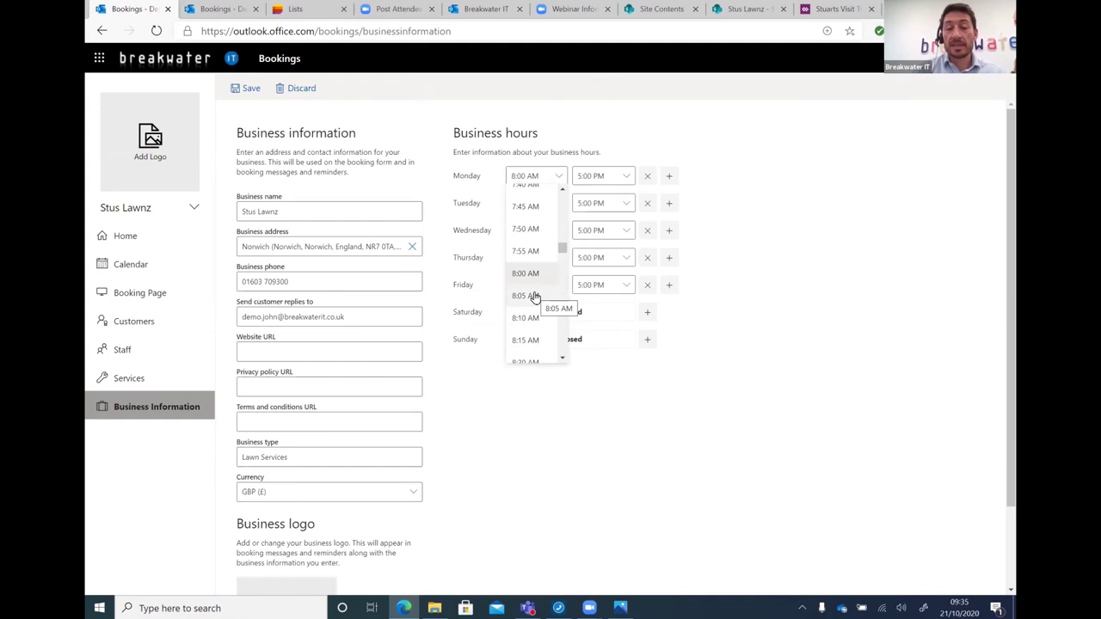
click(629, 136)
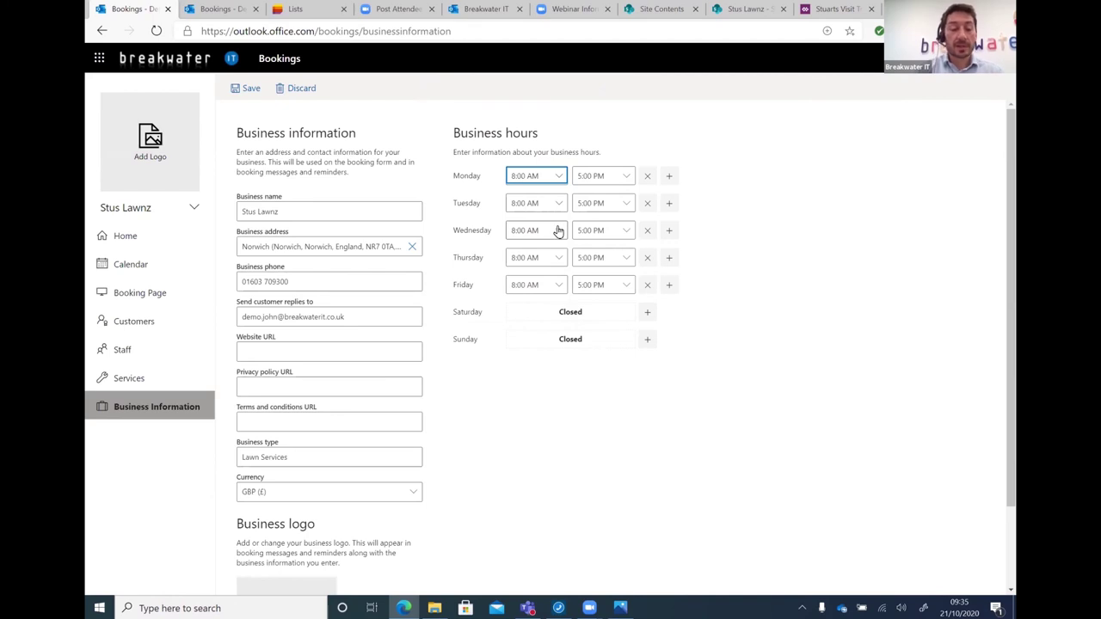
click(495, 415)
scroll(493, 414, down, 2)
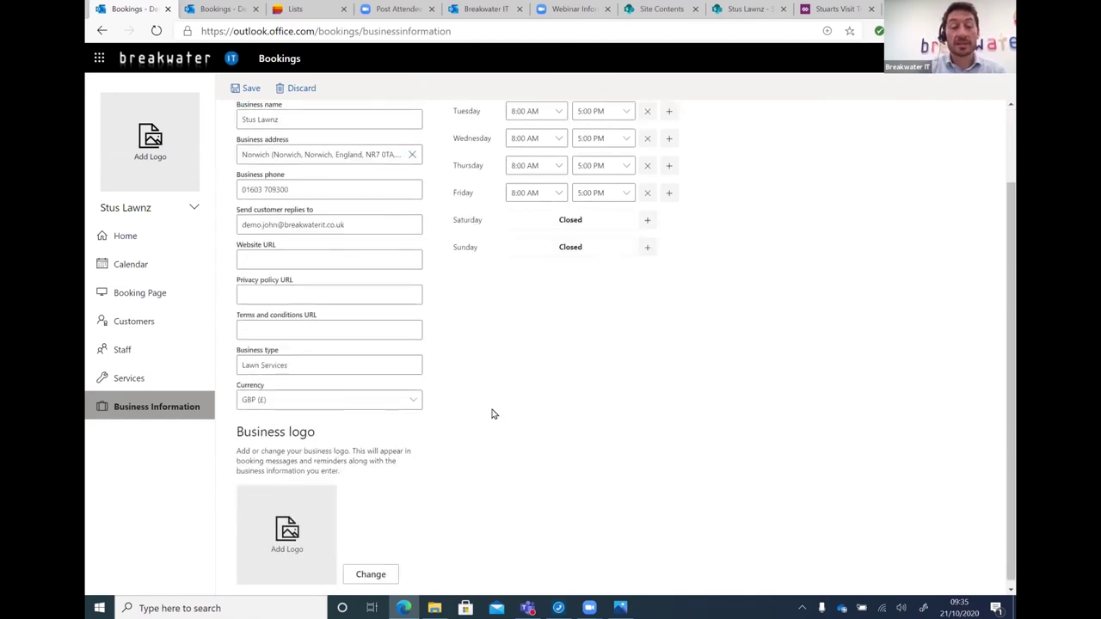
Upload the Stus lawns image as the business logo and save, then head to the Staff page.
click(370, 570)
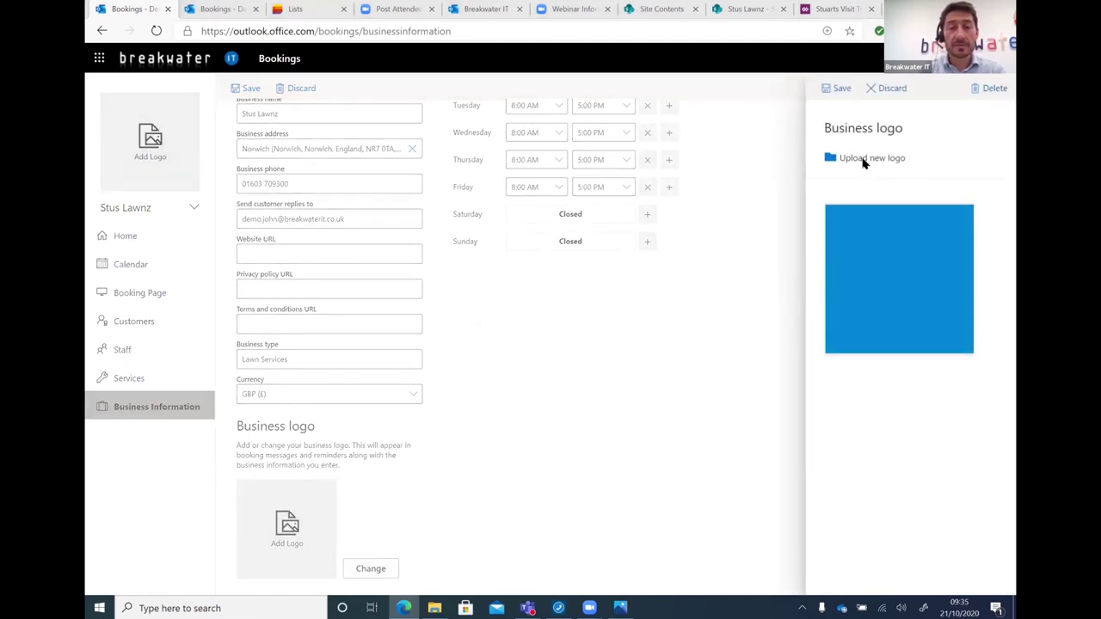
click(864, 162)
click(246, 132)
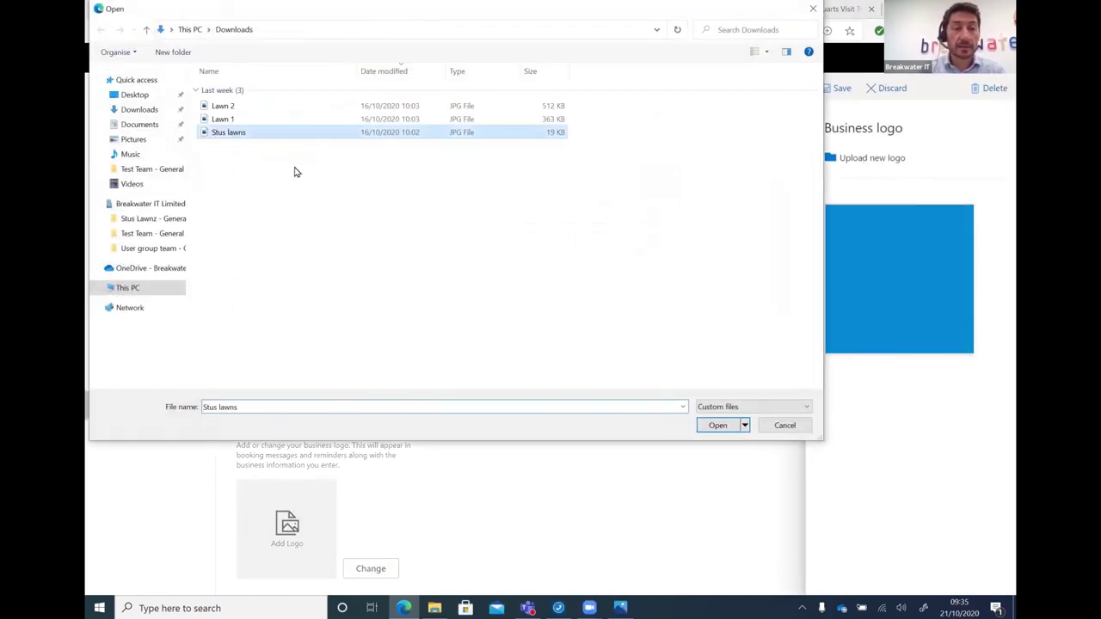
click(718, 425)
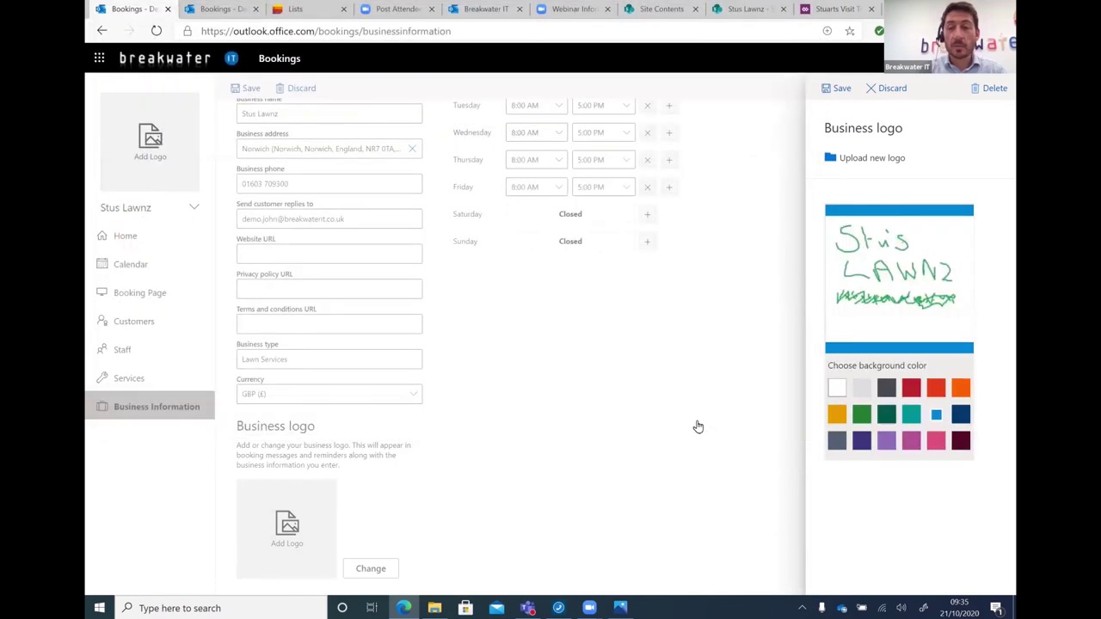
click(833, 88)
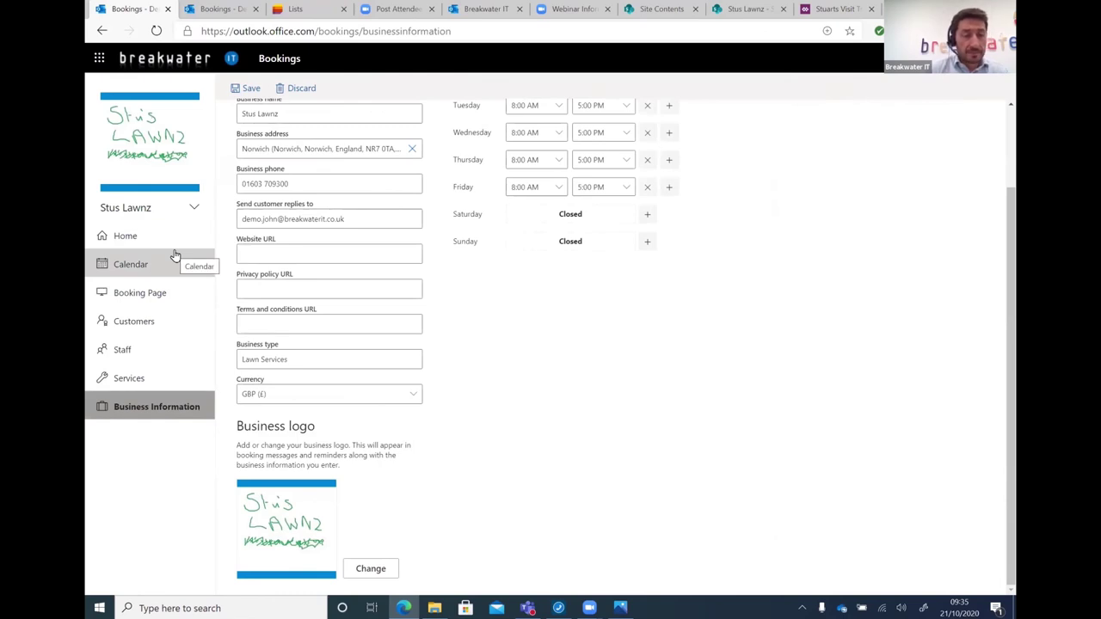
click(152, 355)
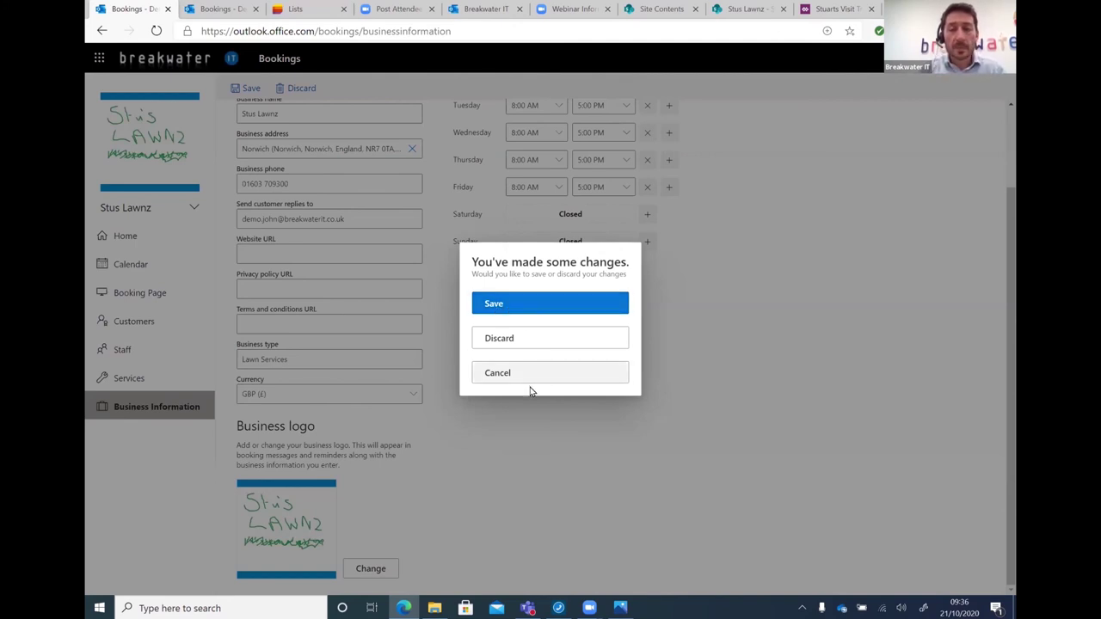
Save the business details and add a new staff member with initials SM, chosen from the directory.
click(520, 305)
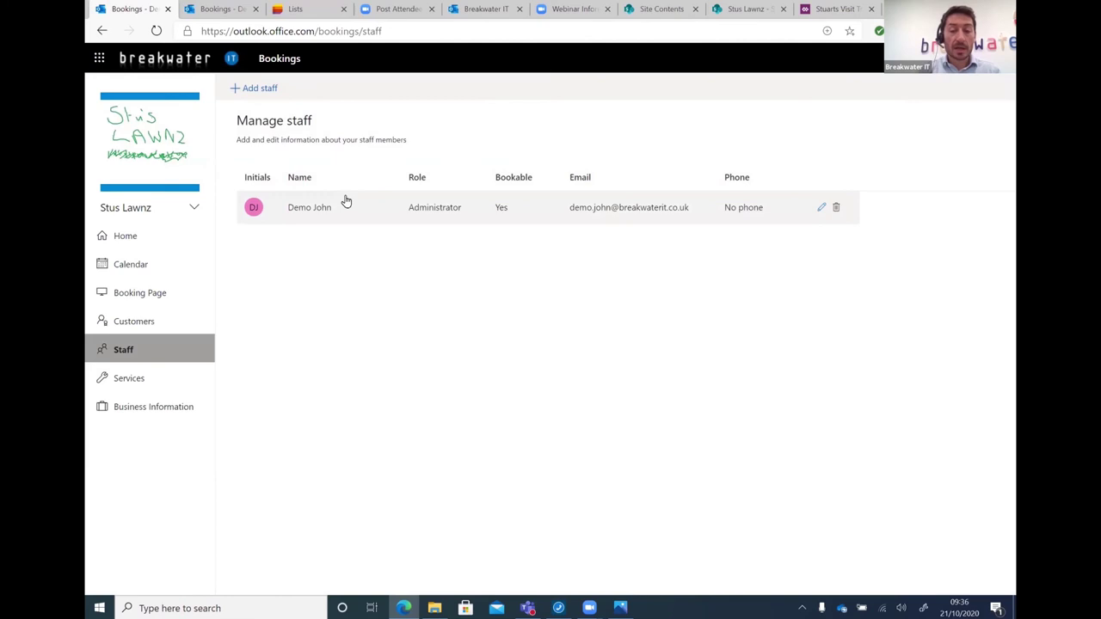
click(264, 91)
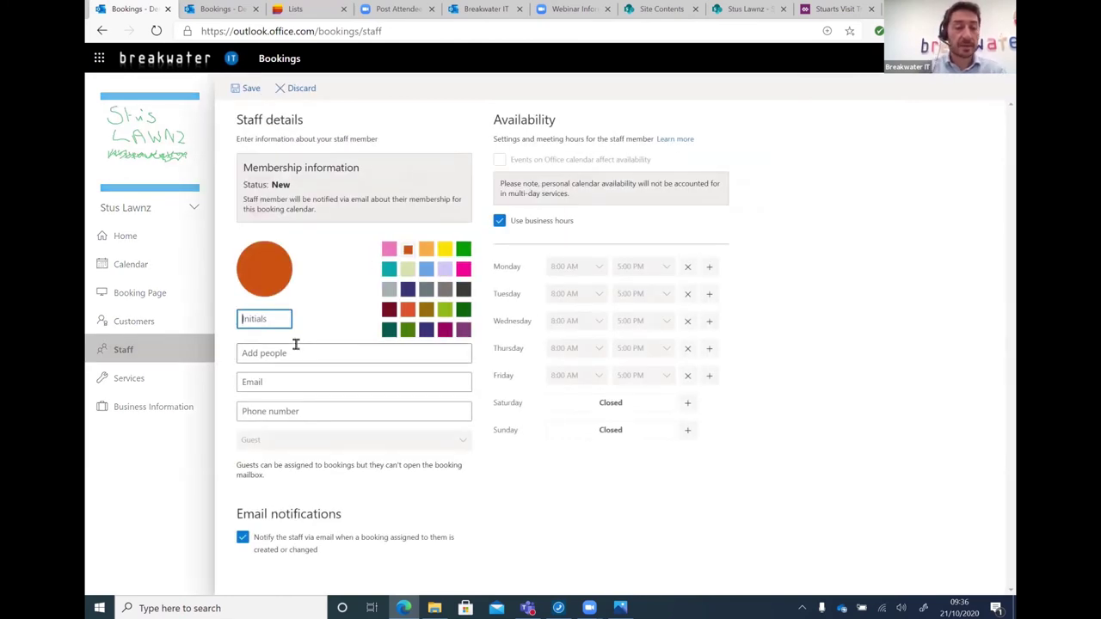
text(SM)
click(270, 360)
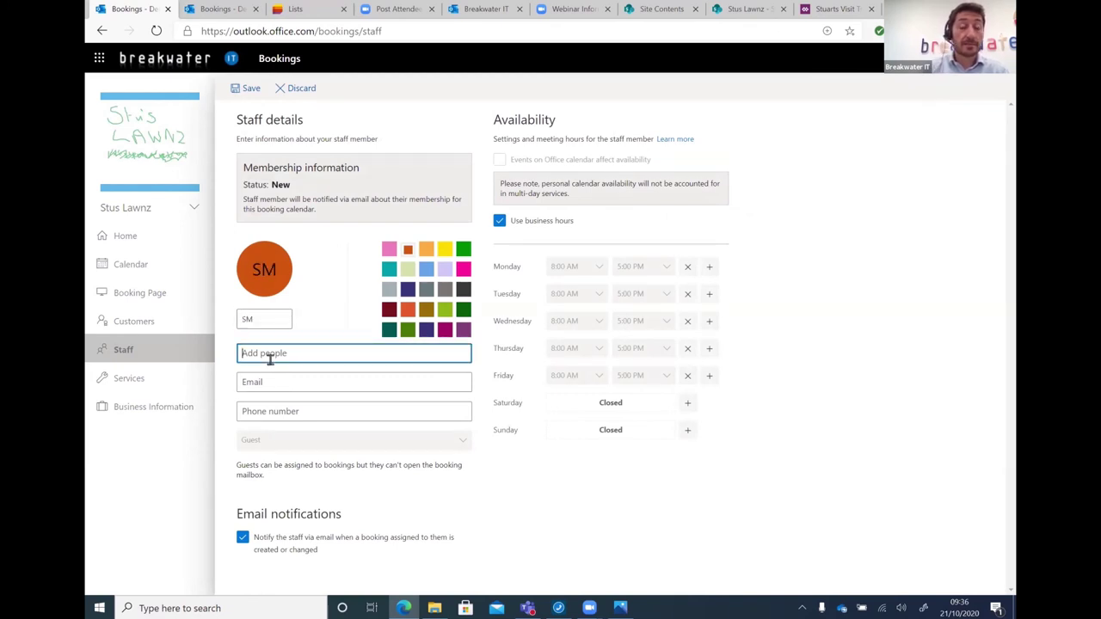
text(s)
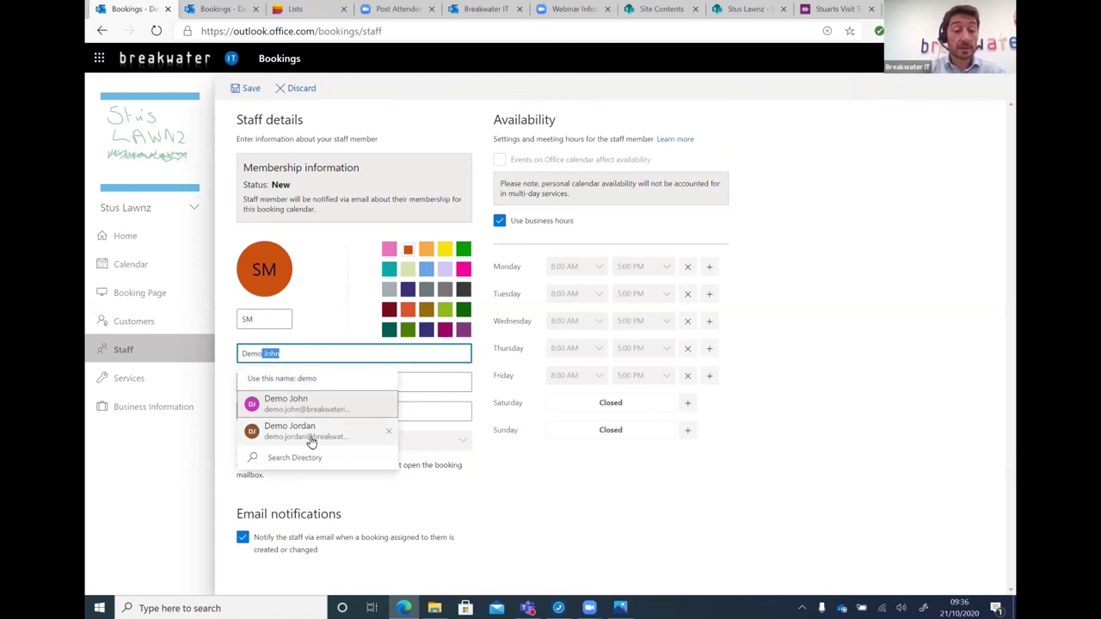
text(emo.s)
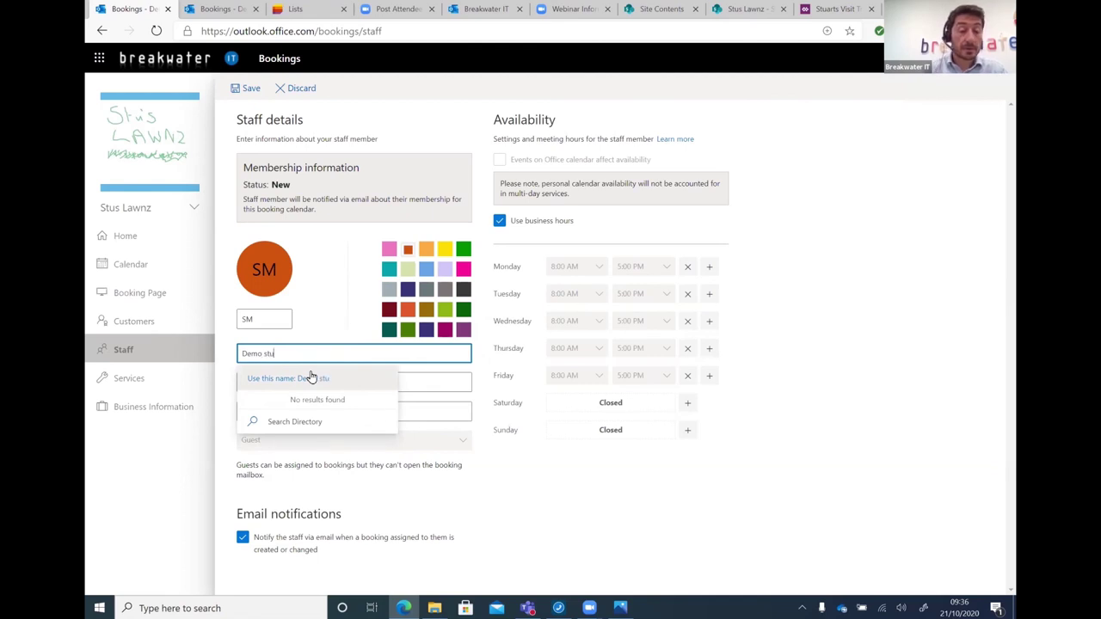
click(297, 426)
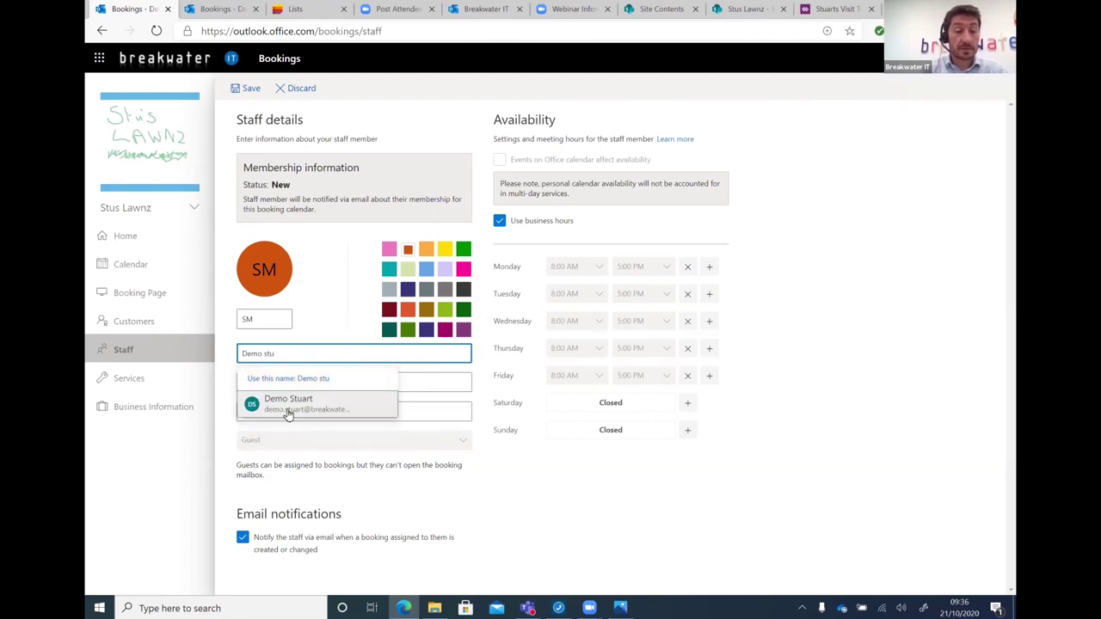
click(289, 404)
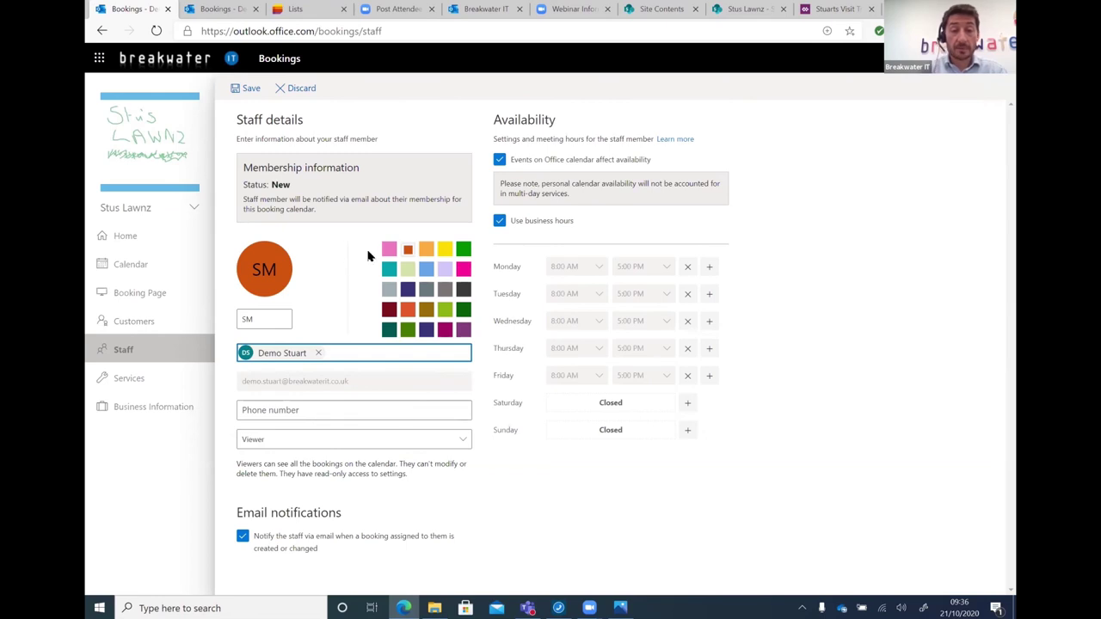
Give the staff member the Green Light colour, their phone number and the Administrator role.
click(446, 311)
click(342, 411)
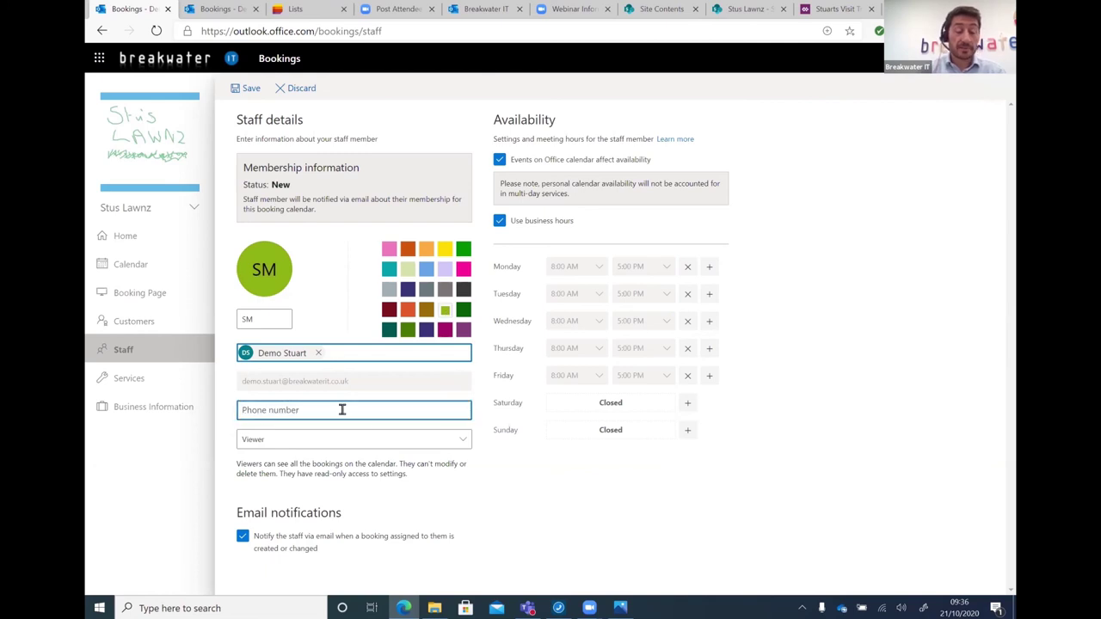
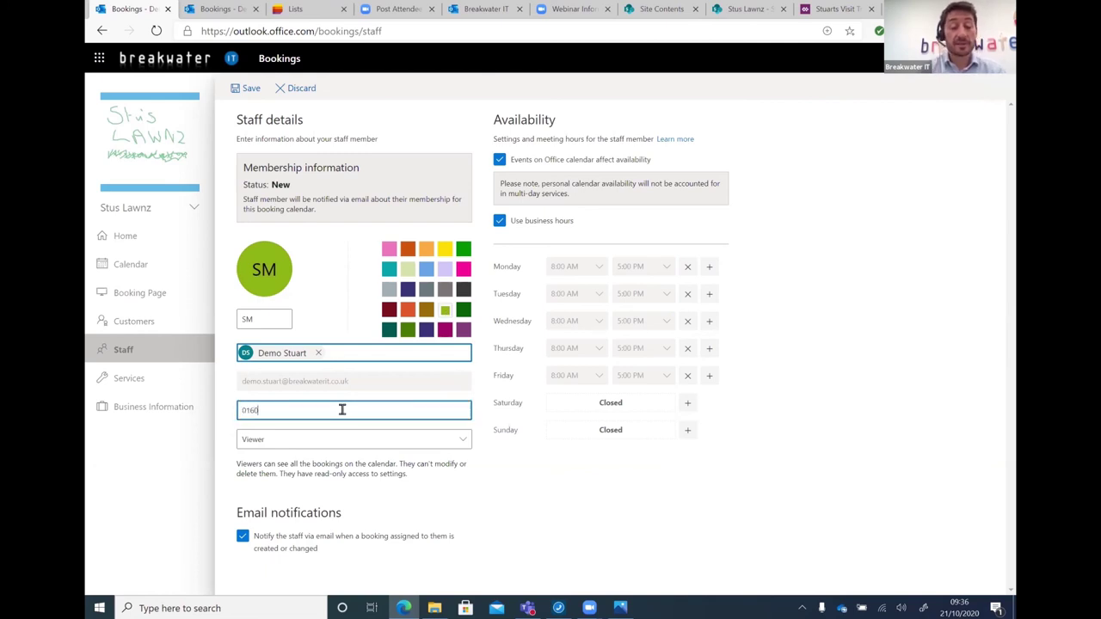
click(462, 440)
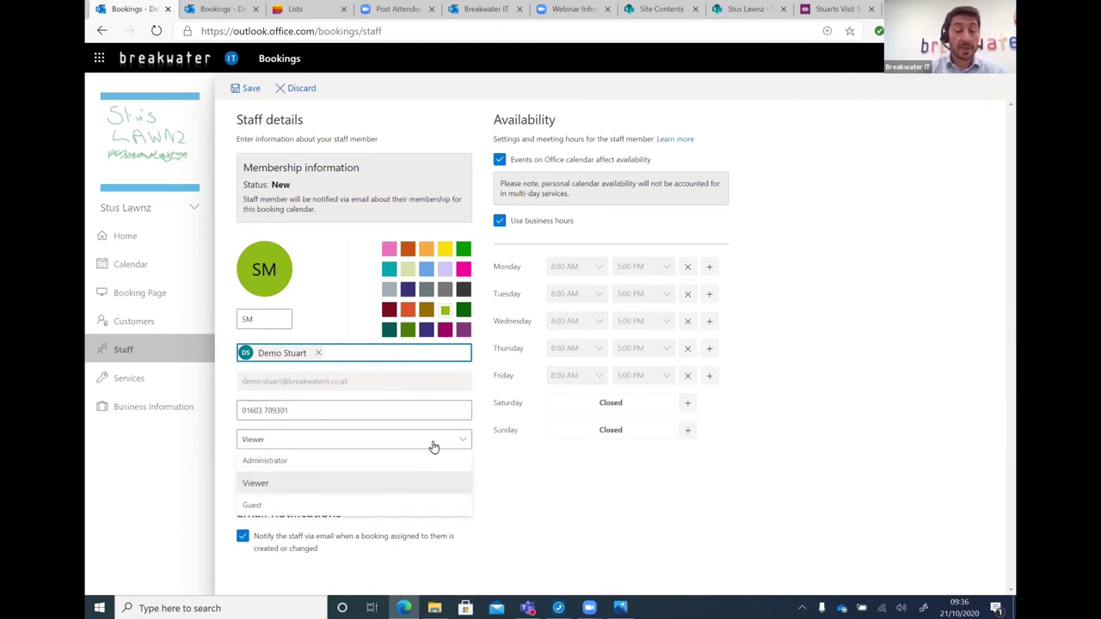
click(278, 460)
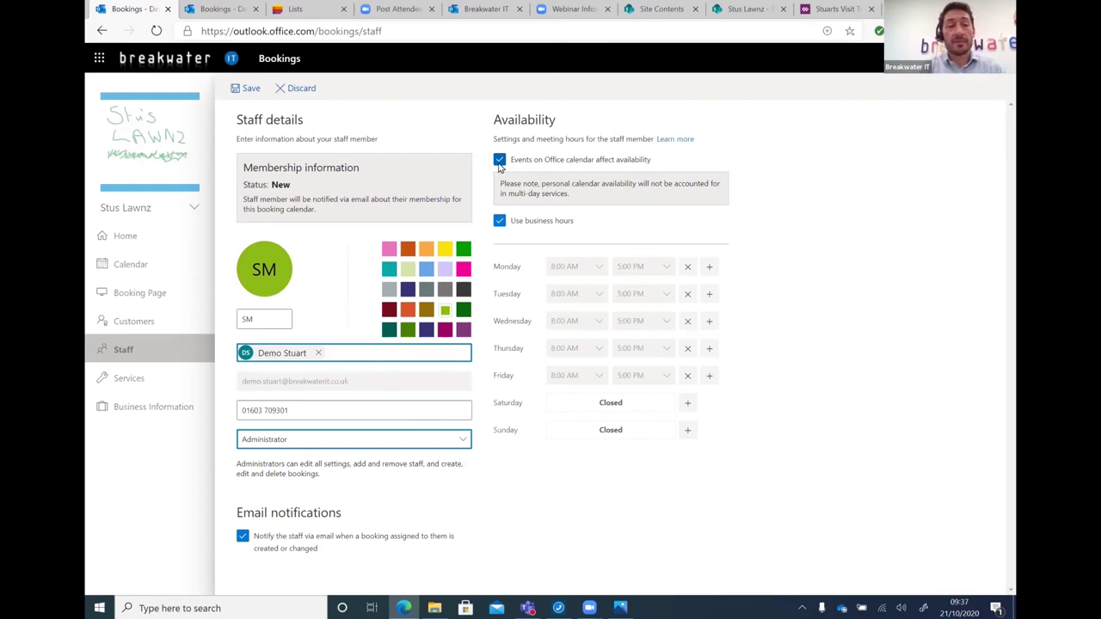
Check 29 October availability on the public booking page, then return to the staff details form.
click(485, 10)
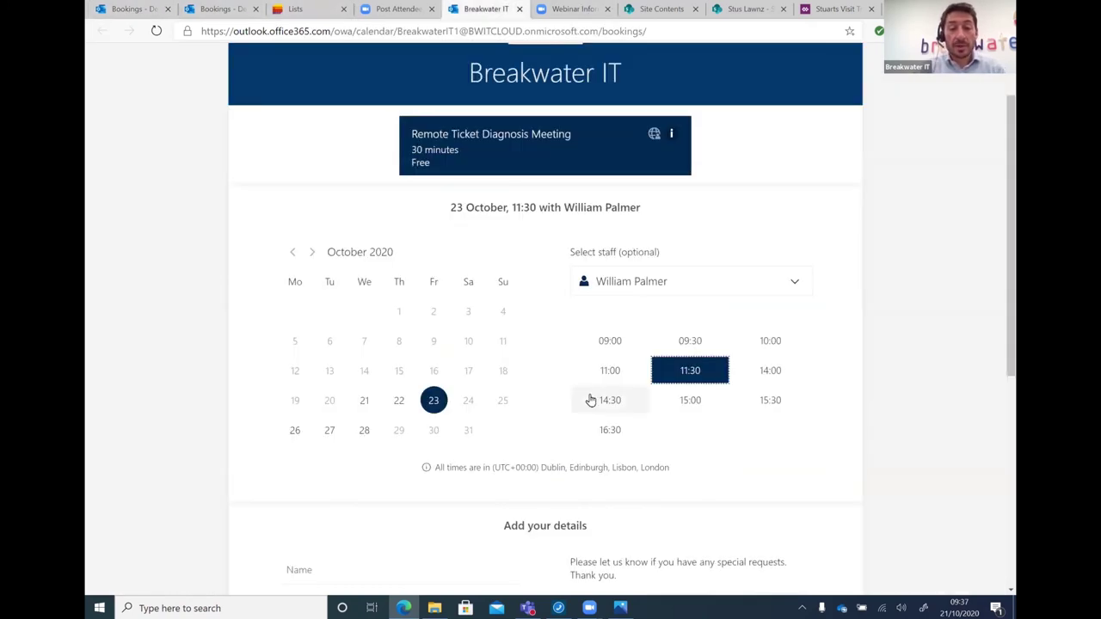
click(399, 432)
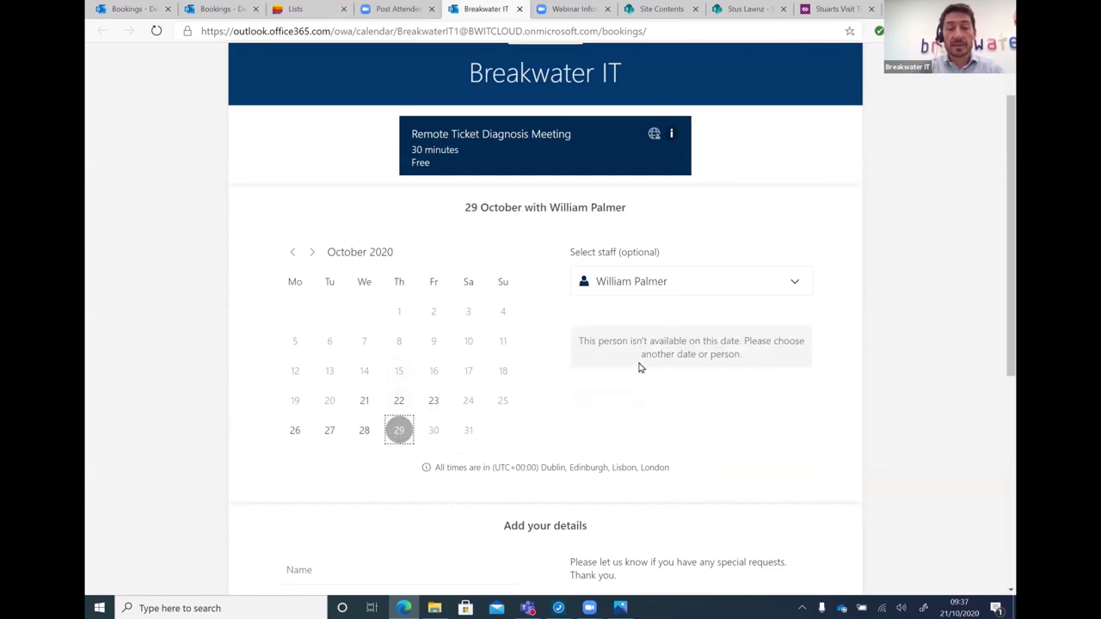
click(232, 10)
click(129, 9)
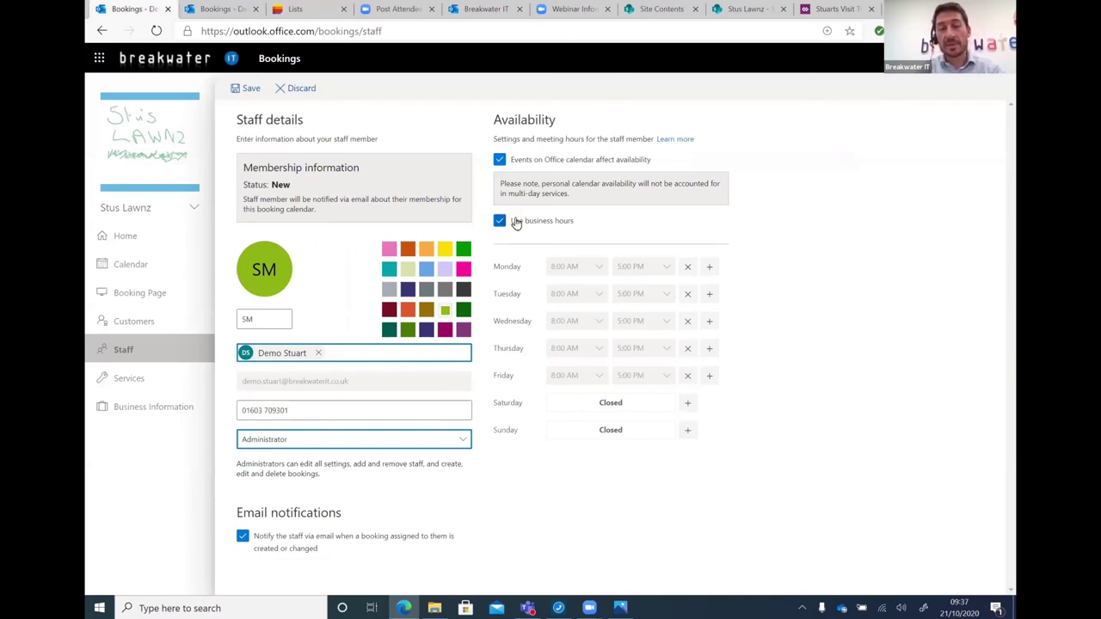
Turn off business hours for the staff member, start Monday at 10:00 AM, and save.
click(516, 221)
click(600, 267)
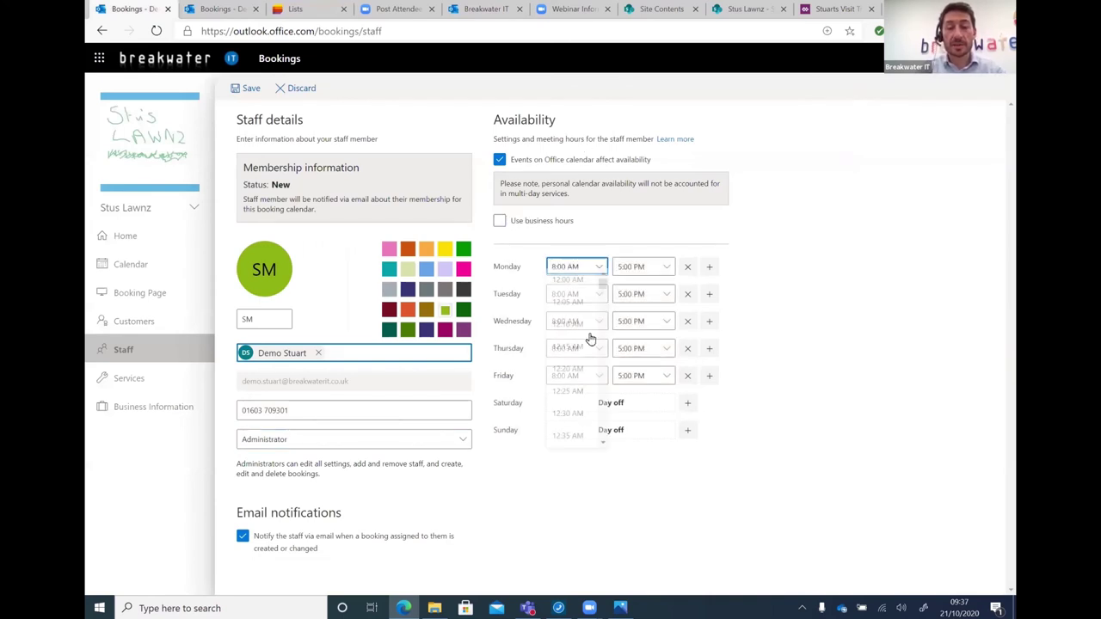
scroll(579, 411, down, 3)
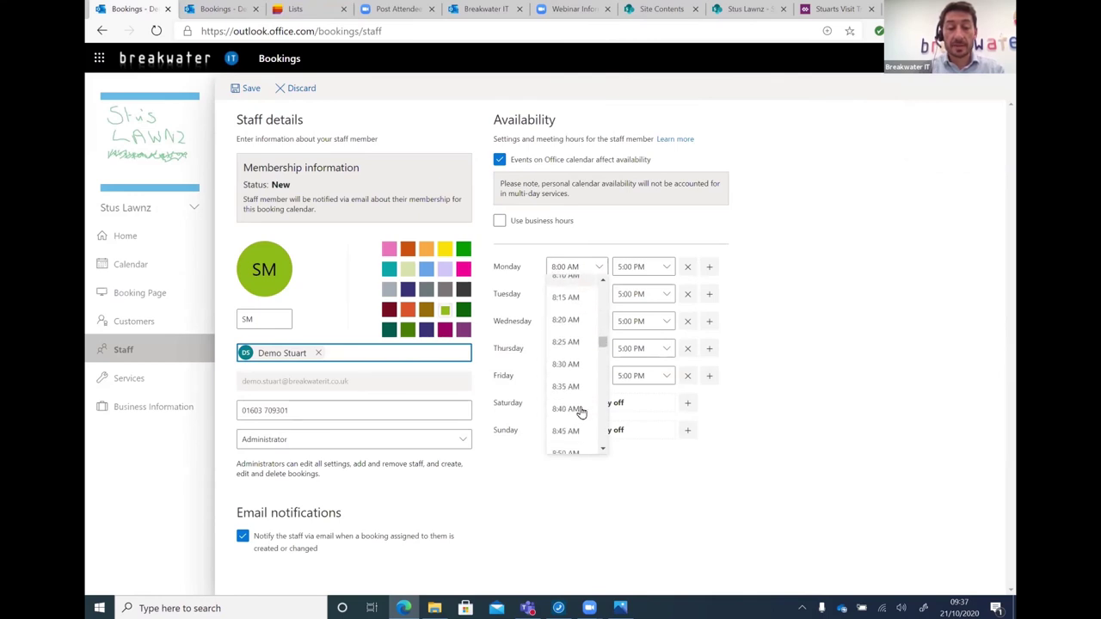
scroll(579, 411, down, 3)
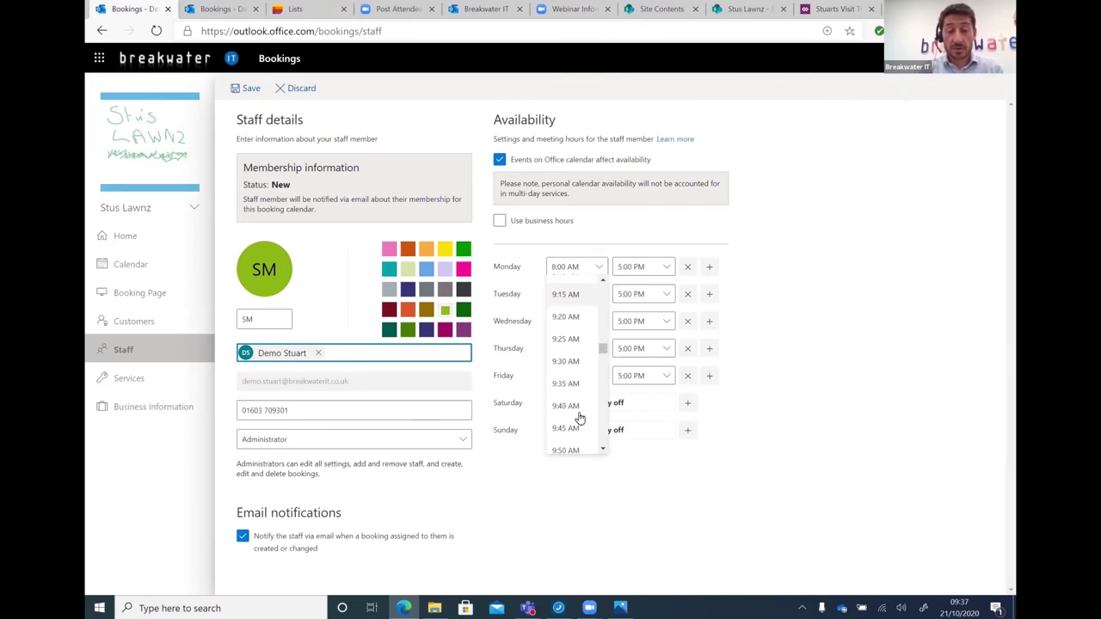
click(572, 444)
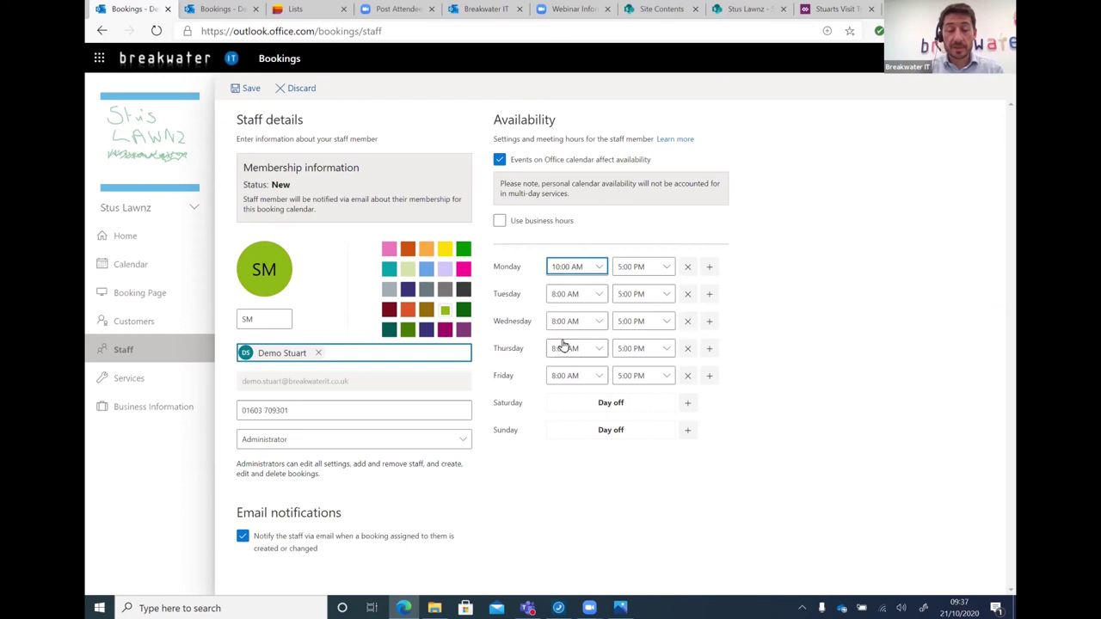
click(242, 88)
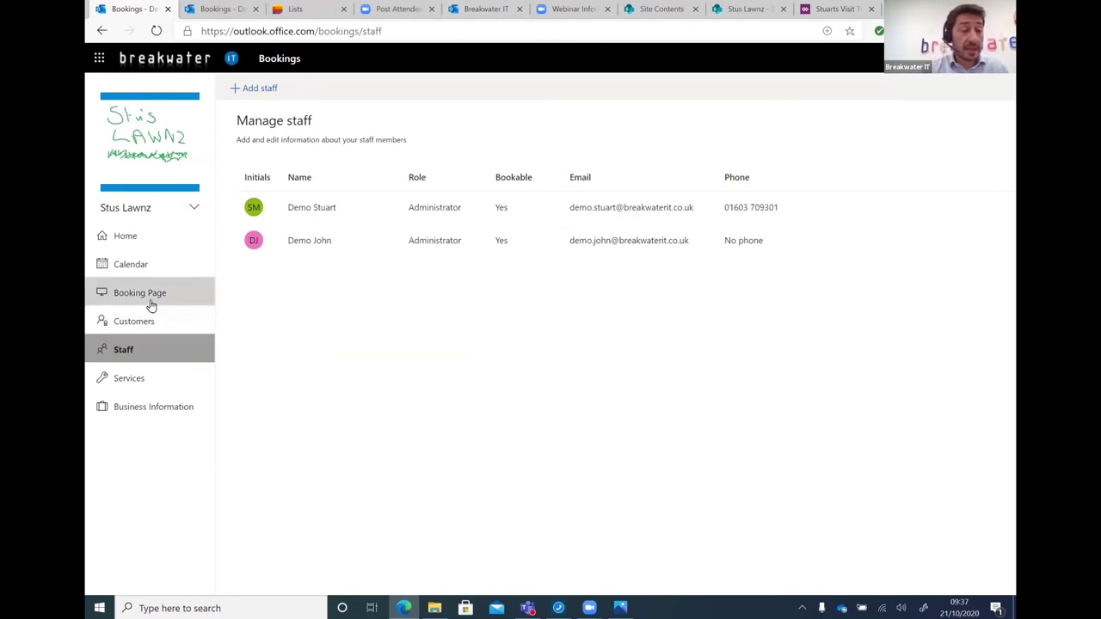
Open Initial consult from the services list and discard its unsaved edits.
click(140, 383)
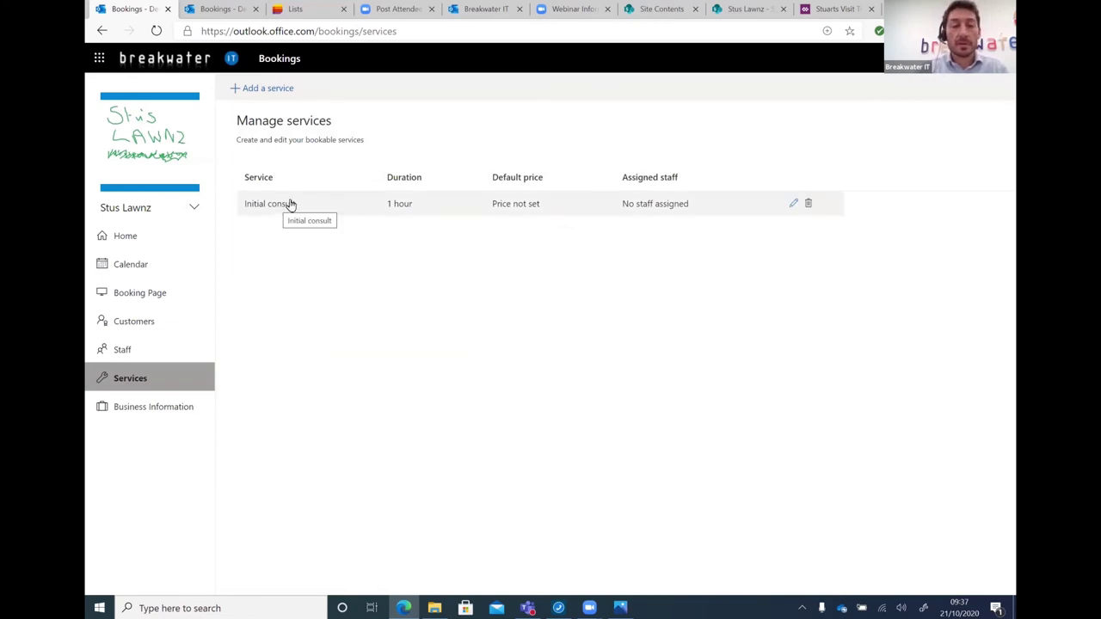
click(283, 204)
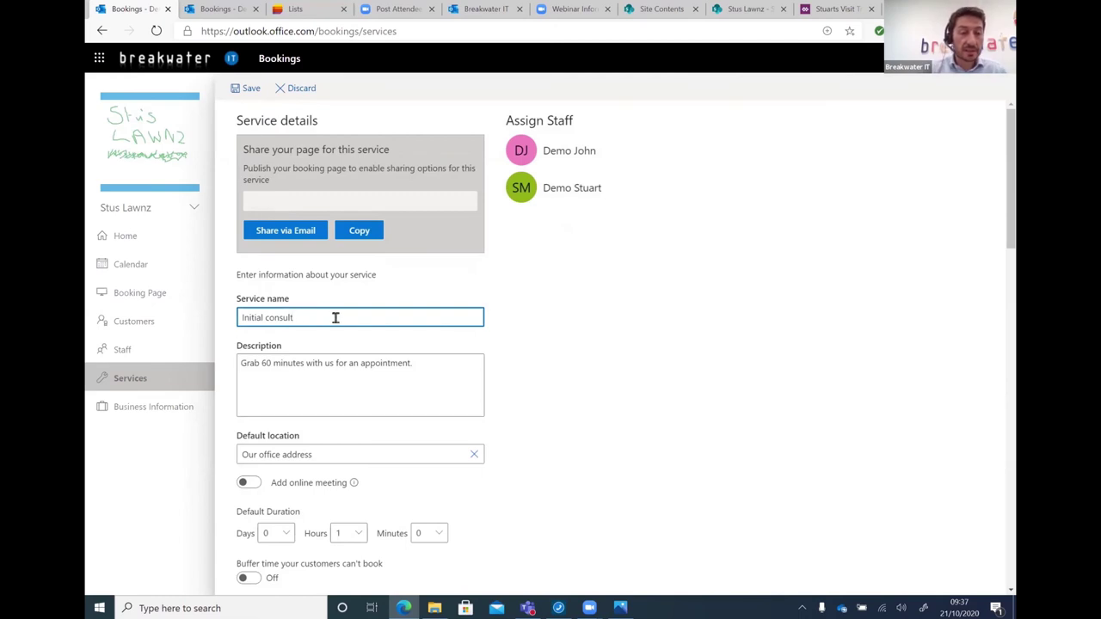
click(267, 384)
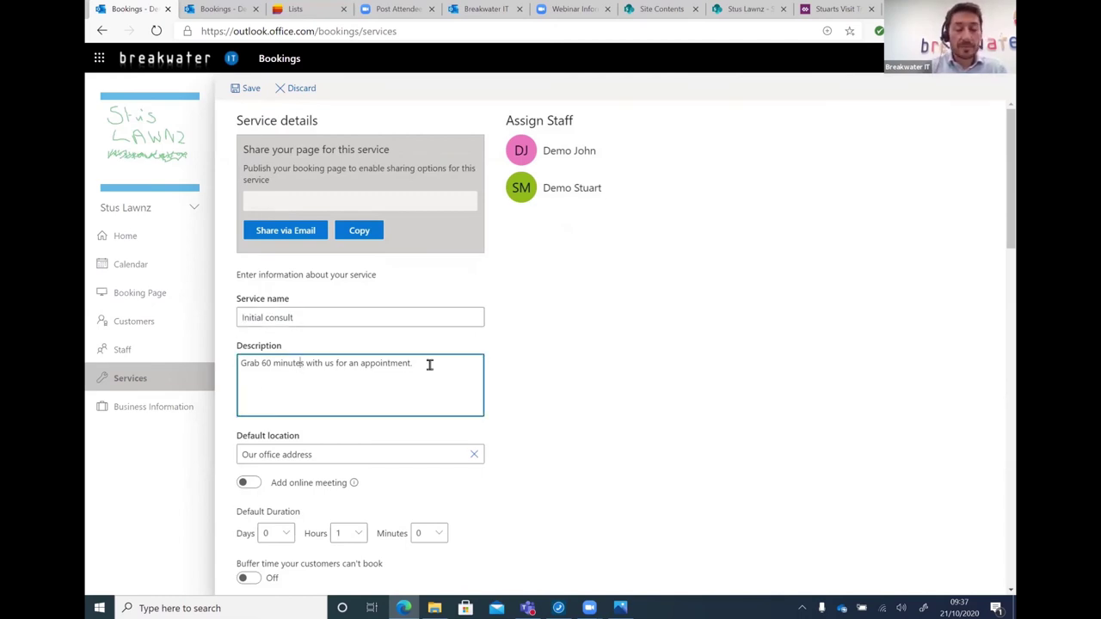
click(293, 90)
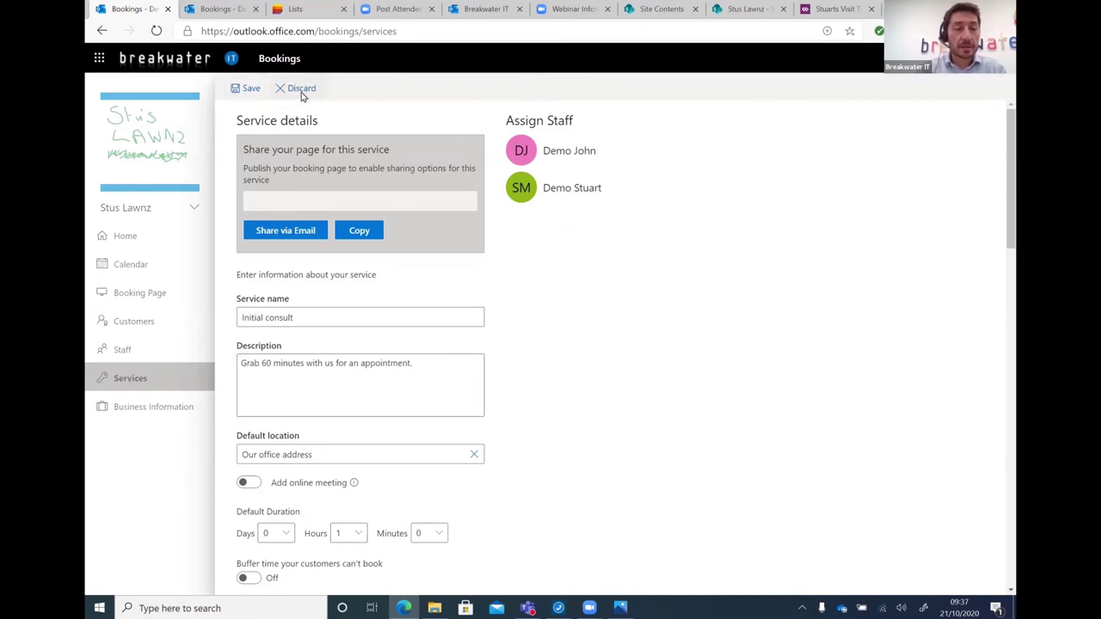
click(521, 343)
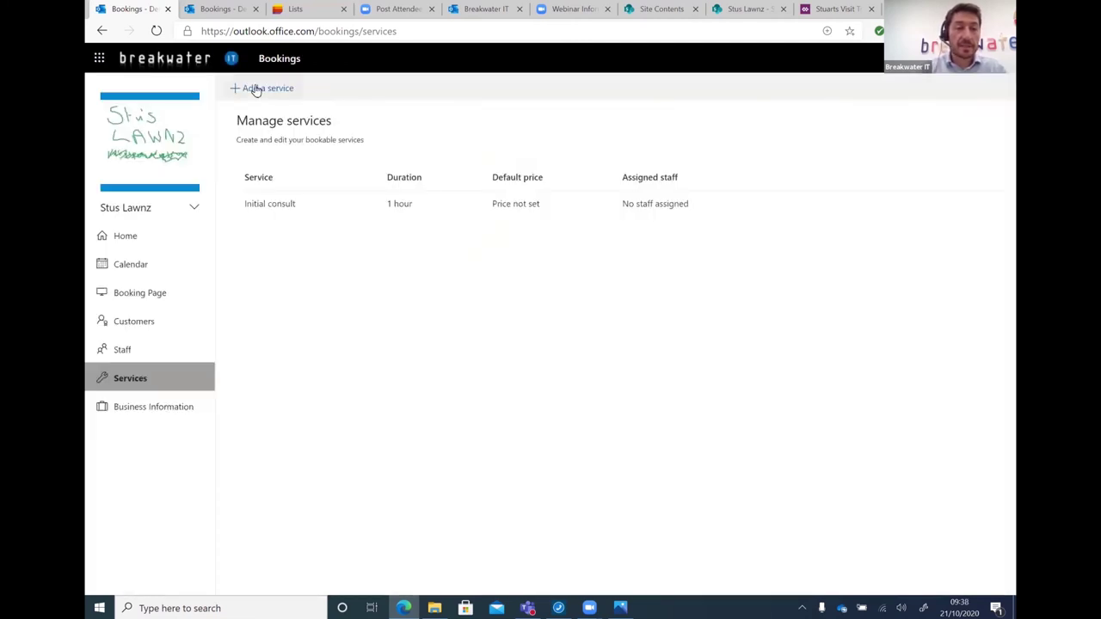
click(257, 87)
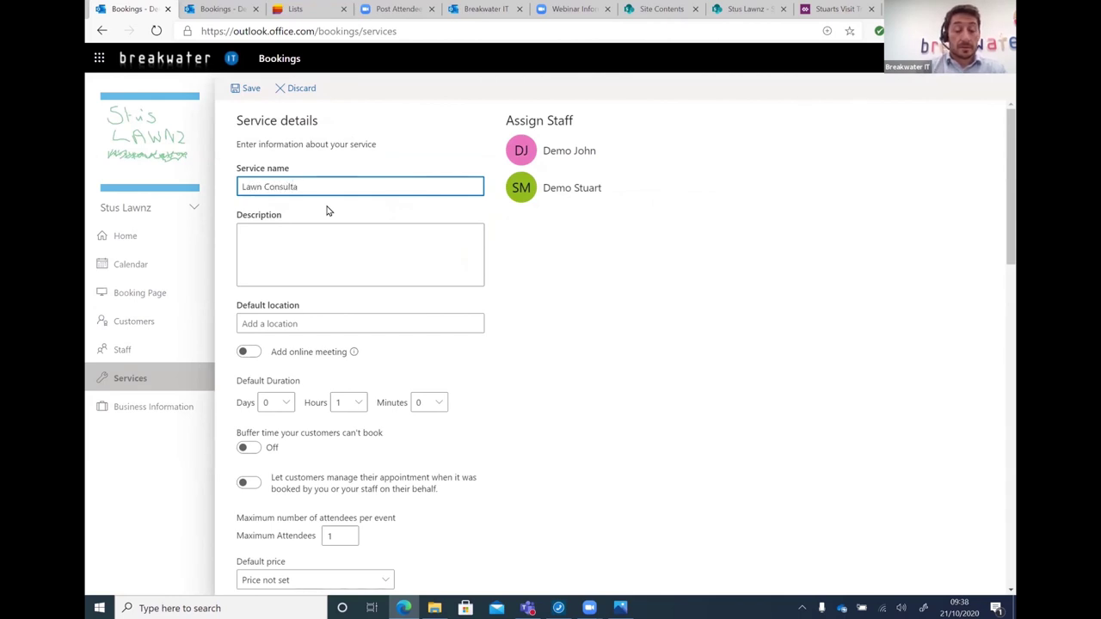
Give the Lawn Consultation service a 2-hour default duration and turn on online meetings.
click(292, 255)
click(354, 405)
click(345, 161)
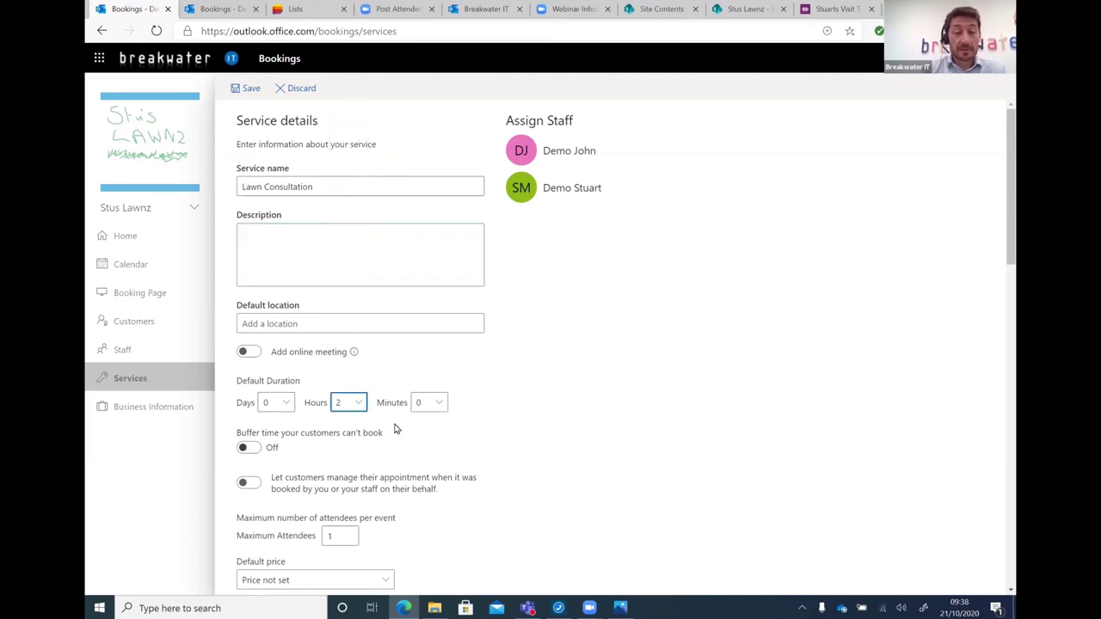
click(290, 323)
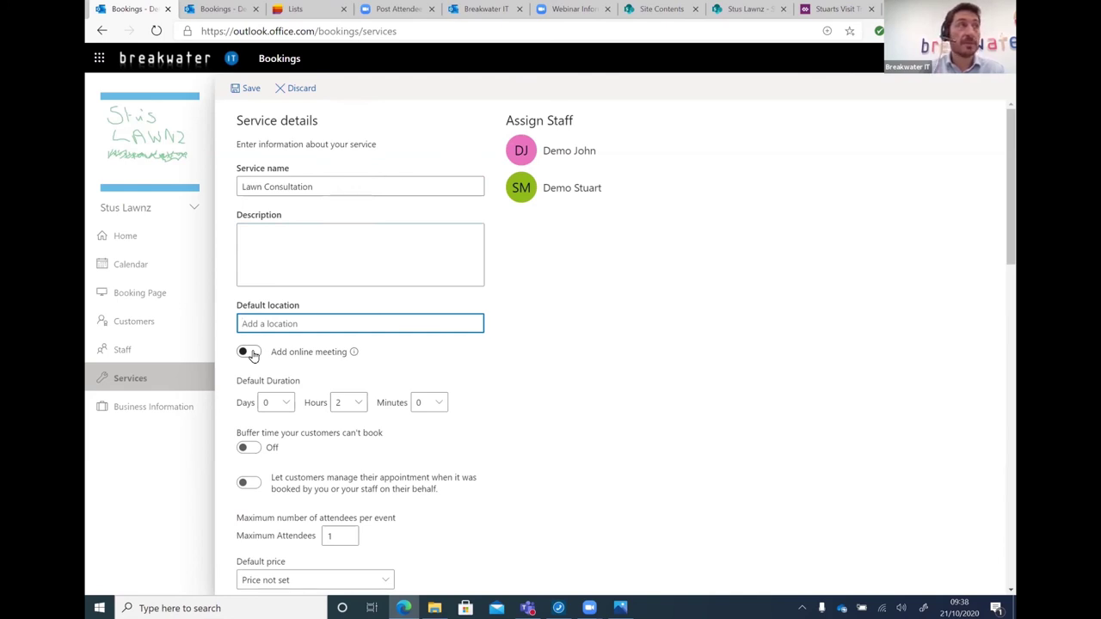
click(249, 353)
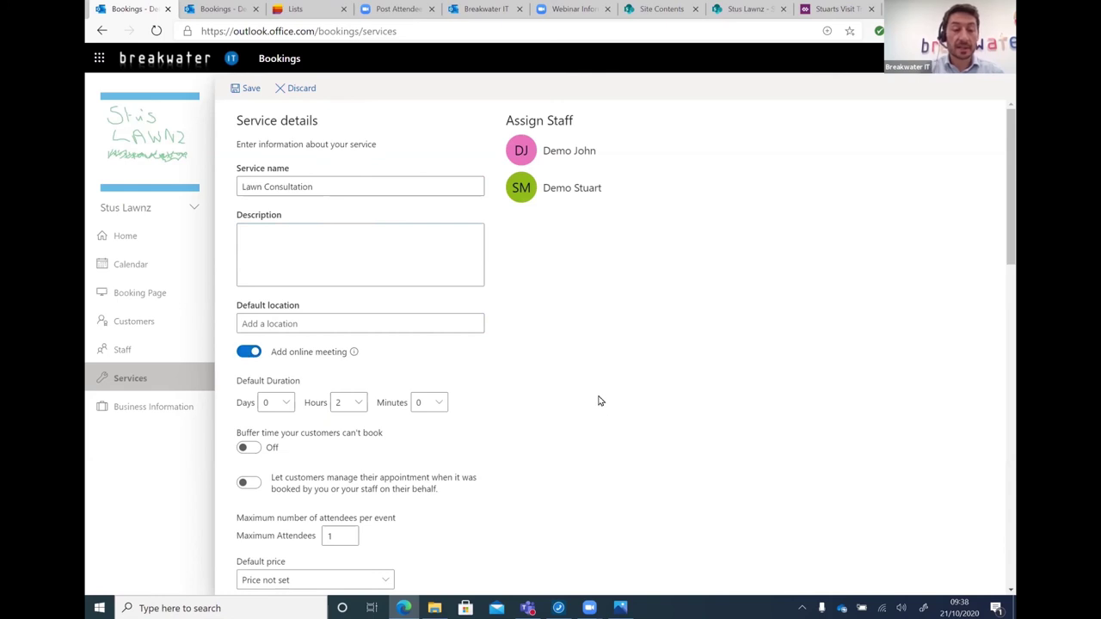
Add buffer time of 1 hour before and 30 minutes after appointments.
scroll(600, 411, down, 1)
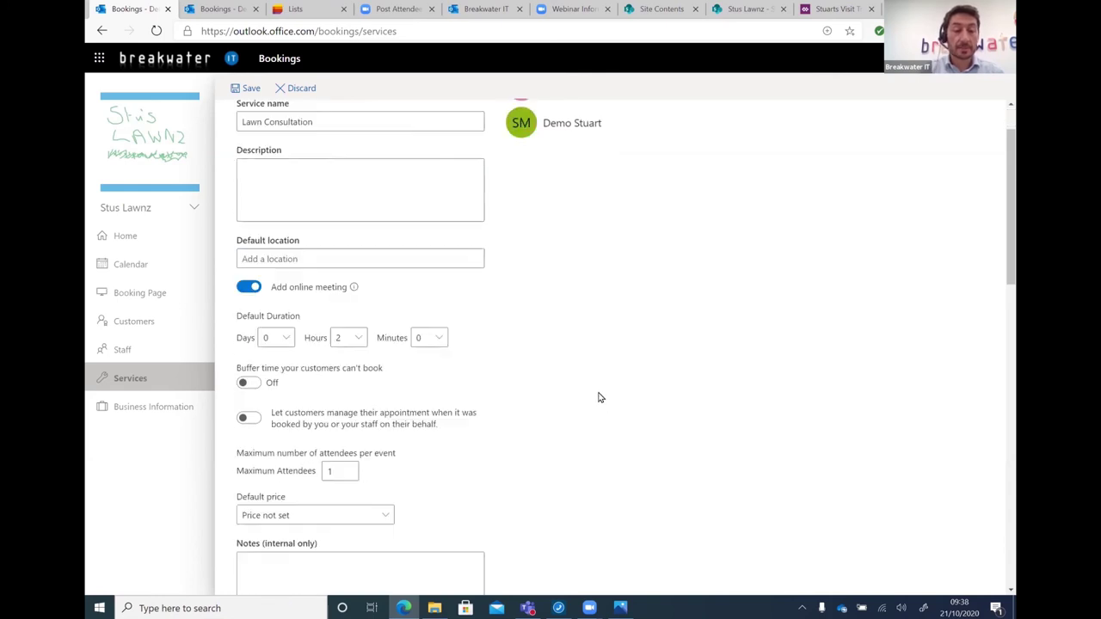
click(253, 375)
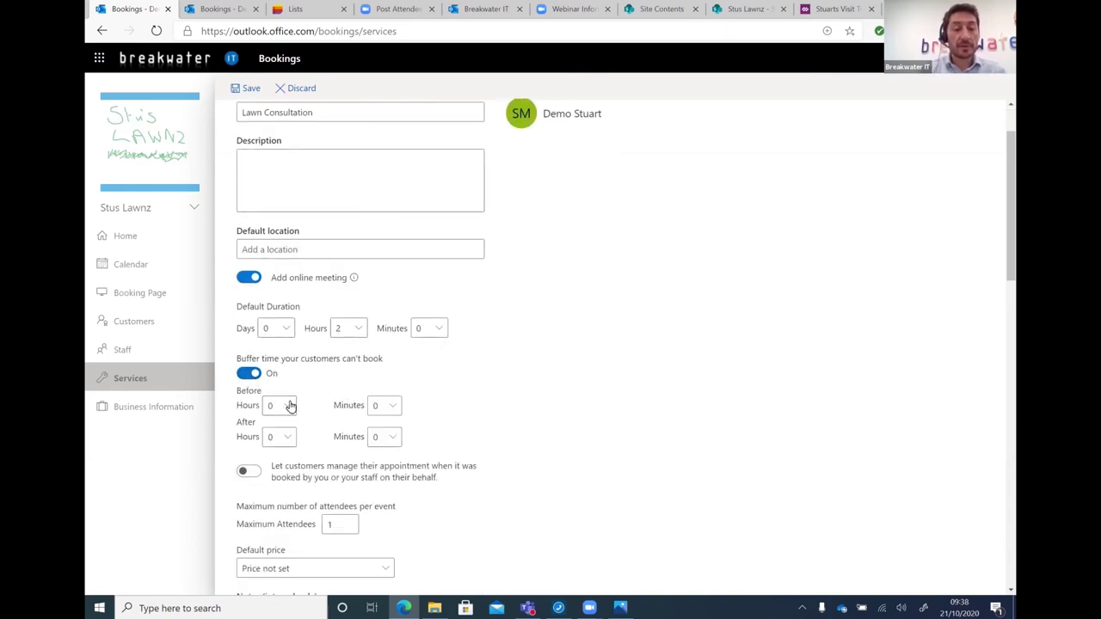
click(288, 407)
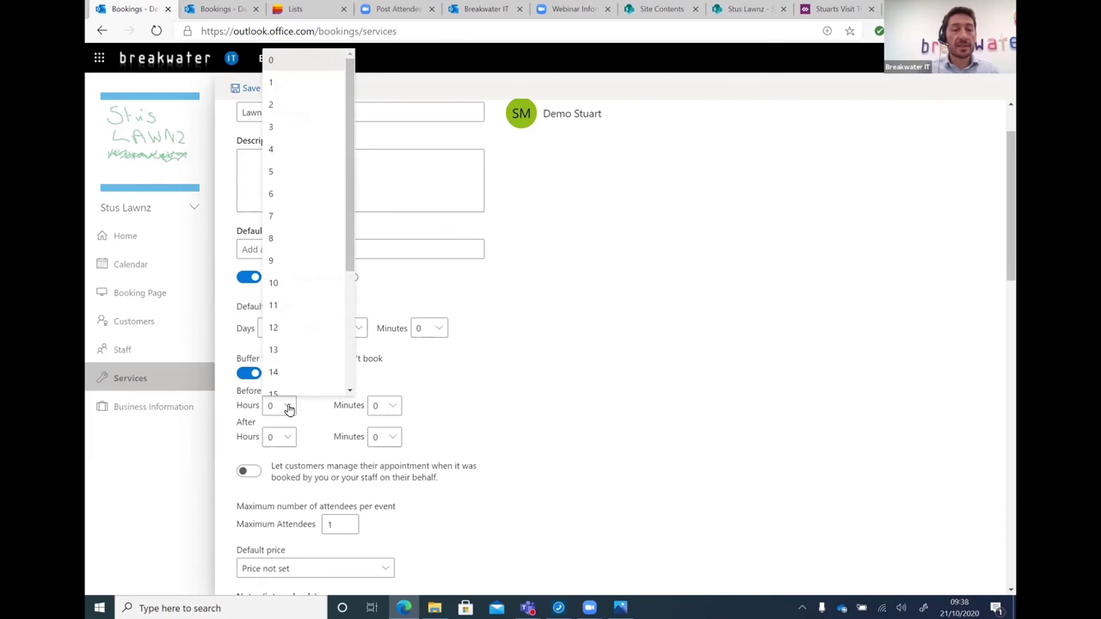
click(284, 89)
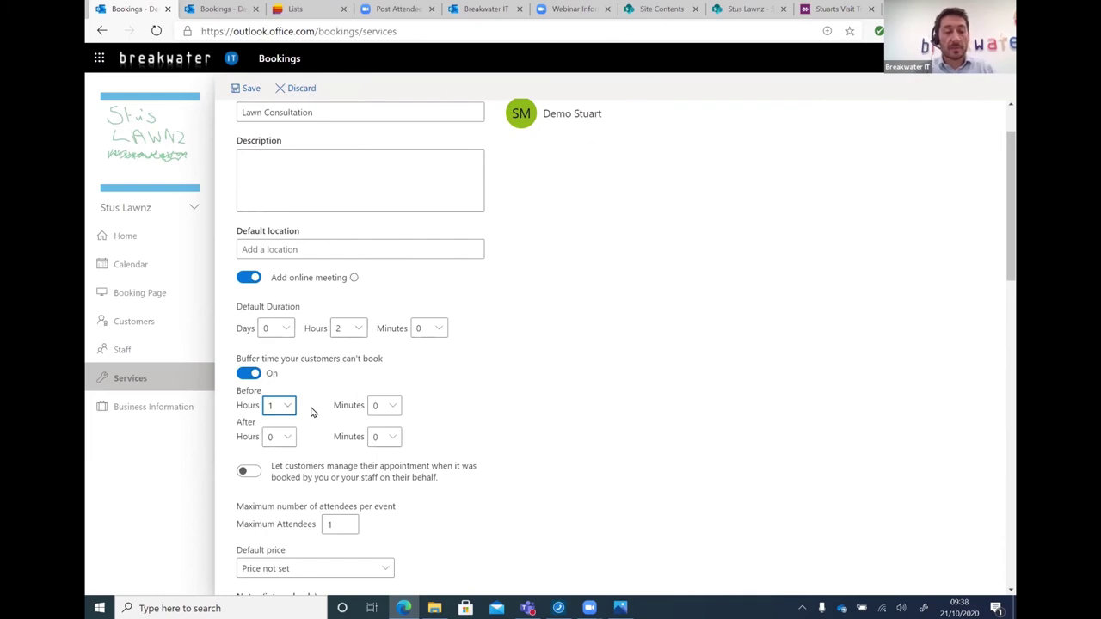
click(288, 438)
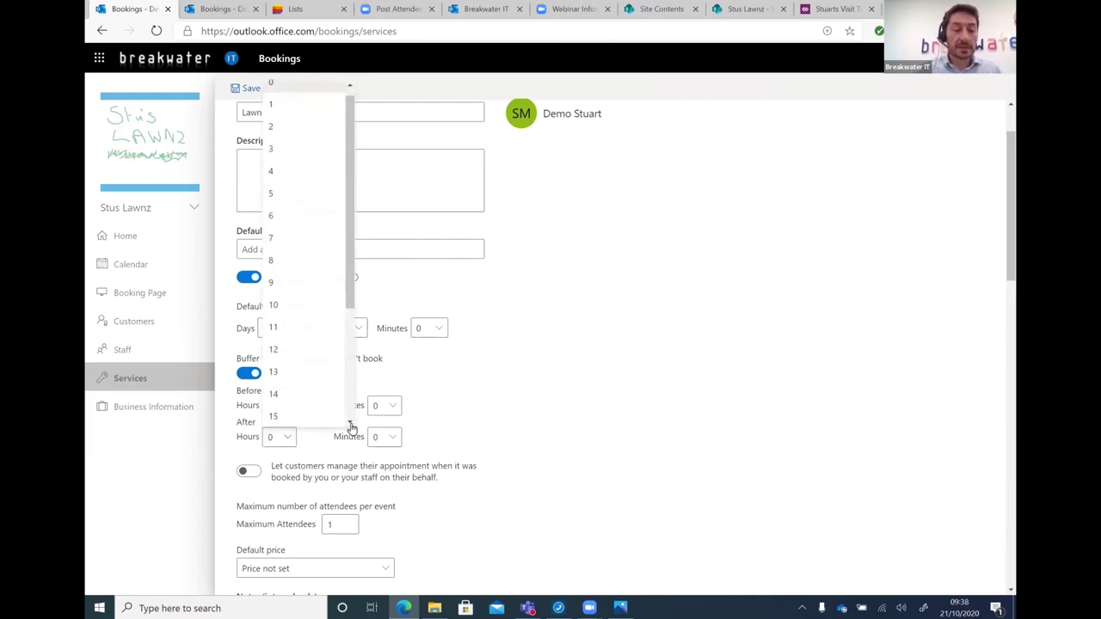
click(393, 441)
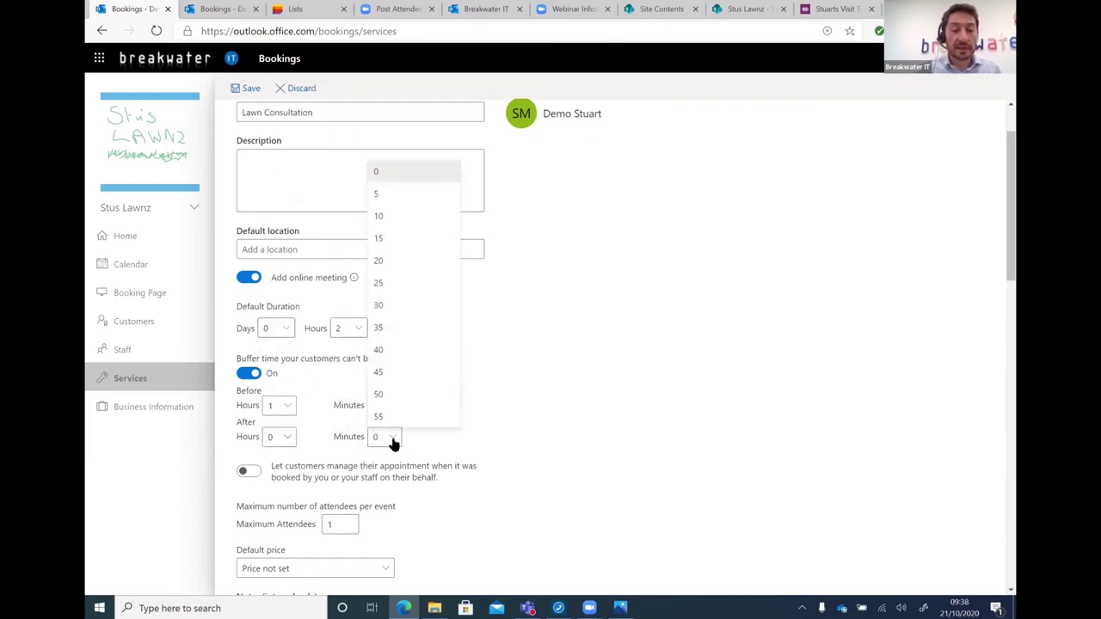
click(401, 305)
Let customers manage their appointments, set a fixed £100 price, and save the service.
scroll(647, 463, down, 1)
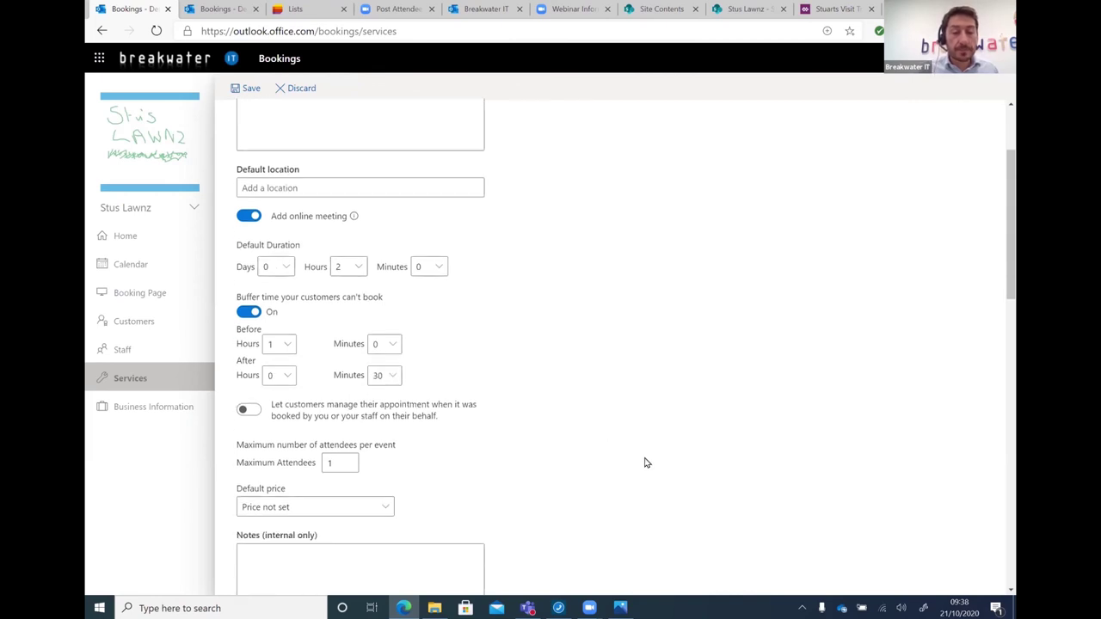
click(249, 403)
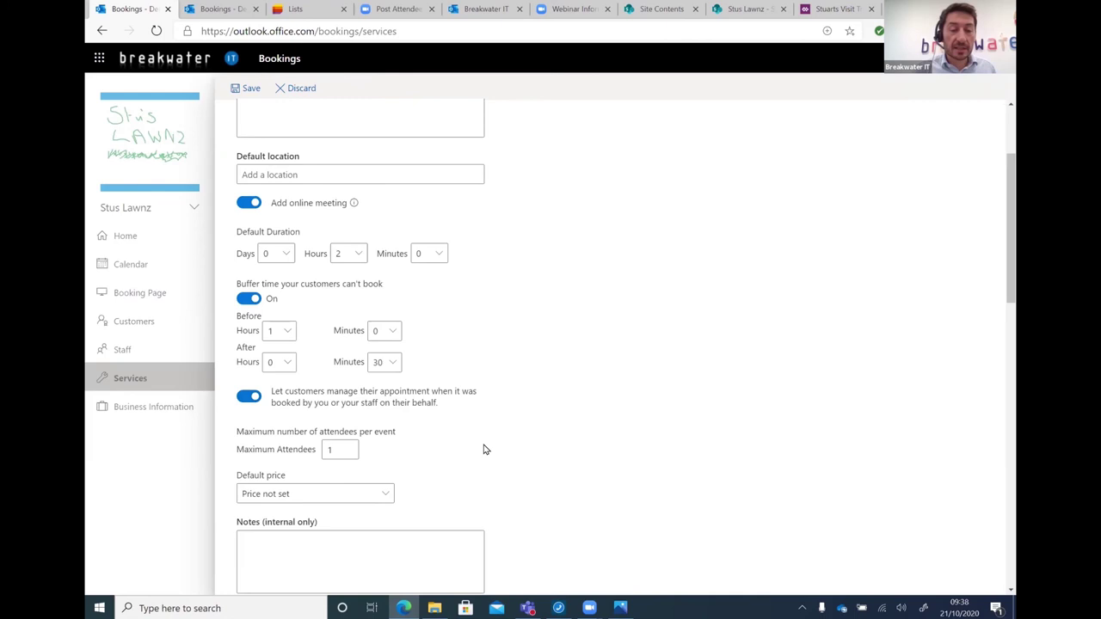
scroll(484, 448, down, 2)
click(379, 350)
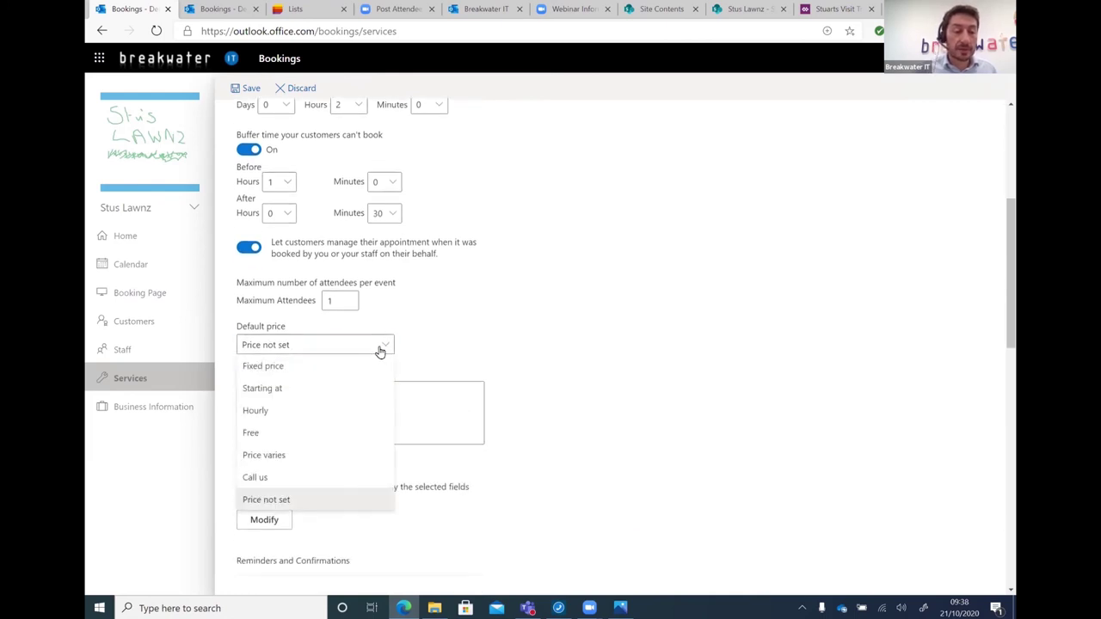
click(303, 368)
click(428, 344)
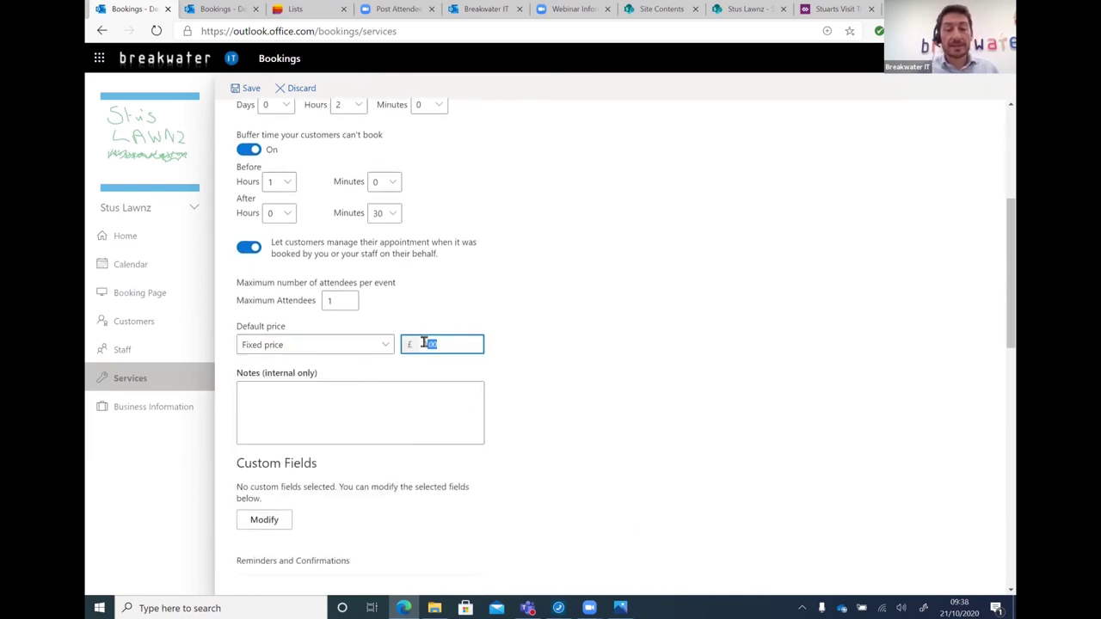
text(100)
click(578, 428)
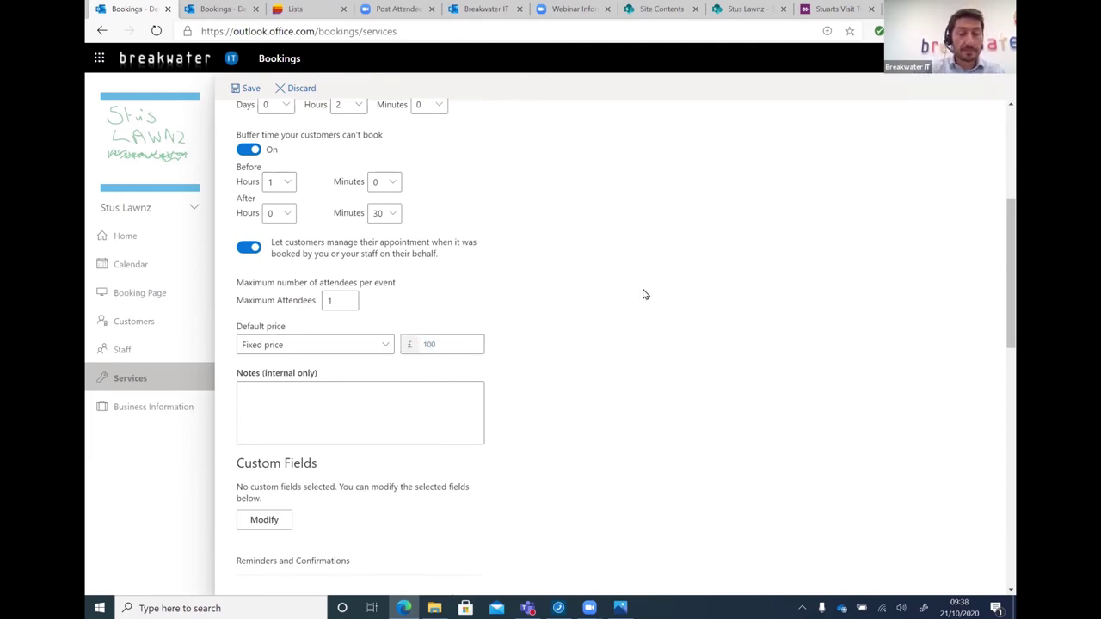
scroll(644, 293, up, 4)
click(248, 90)
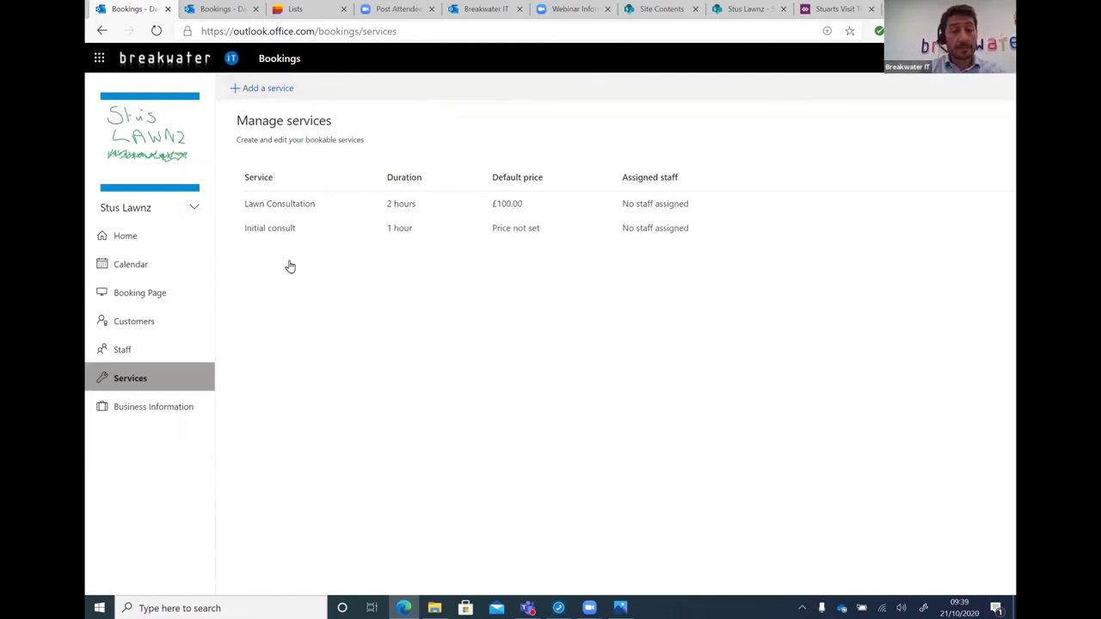
Assign staff member SM to the Lawn Consultation service and save the change.
click(299, 204)
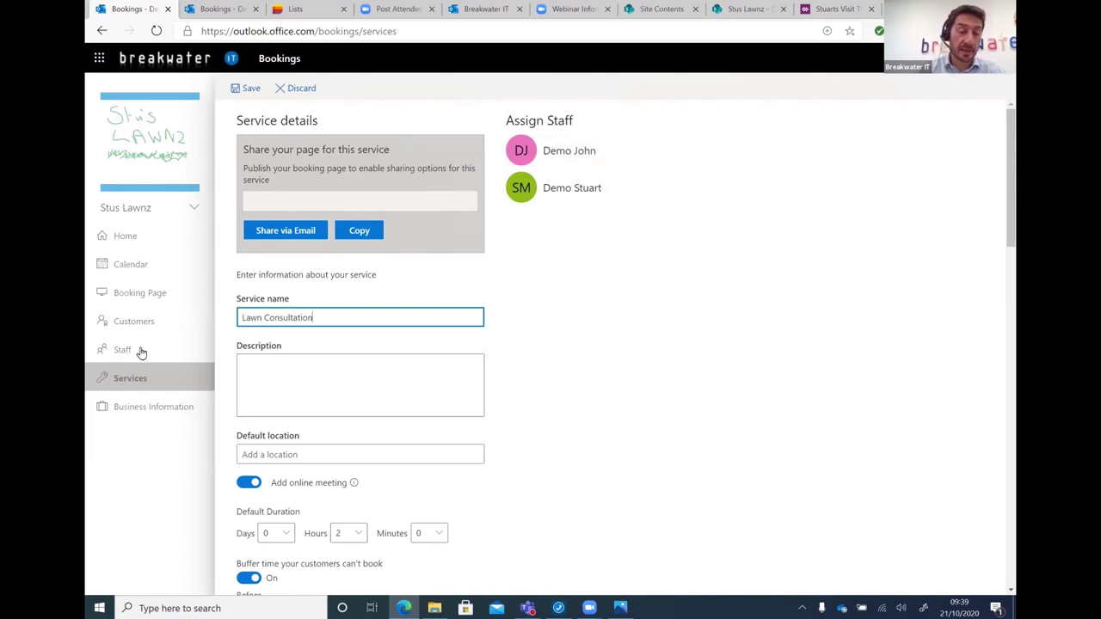
click(568, 189)
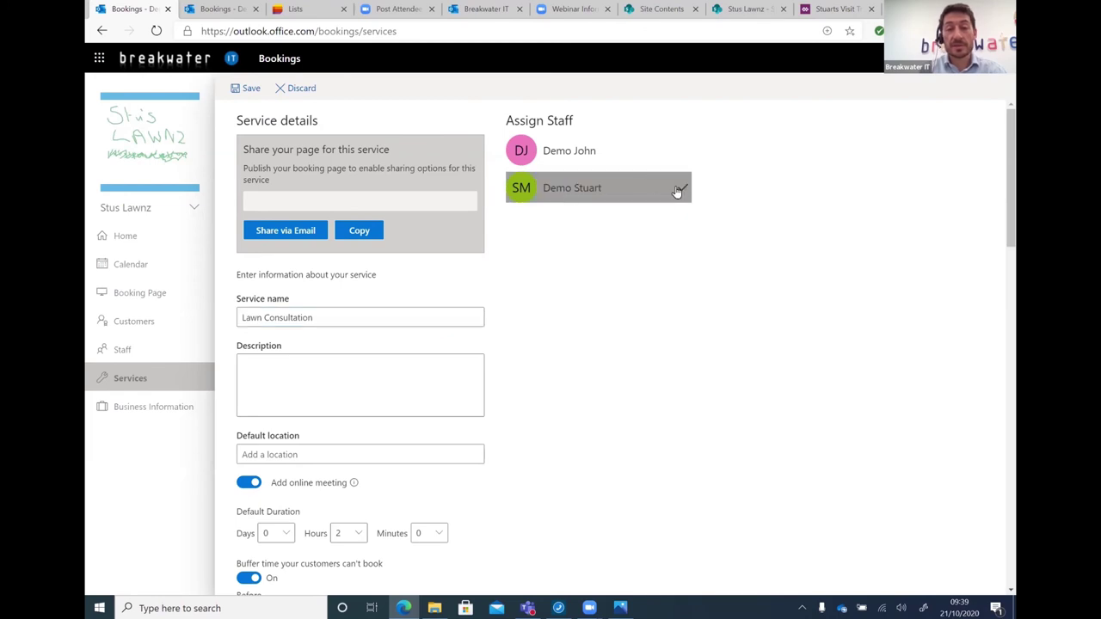
click(245, 87)
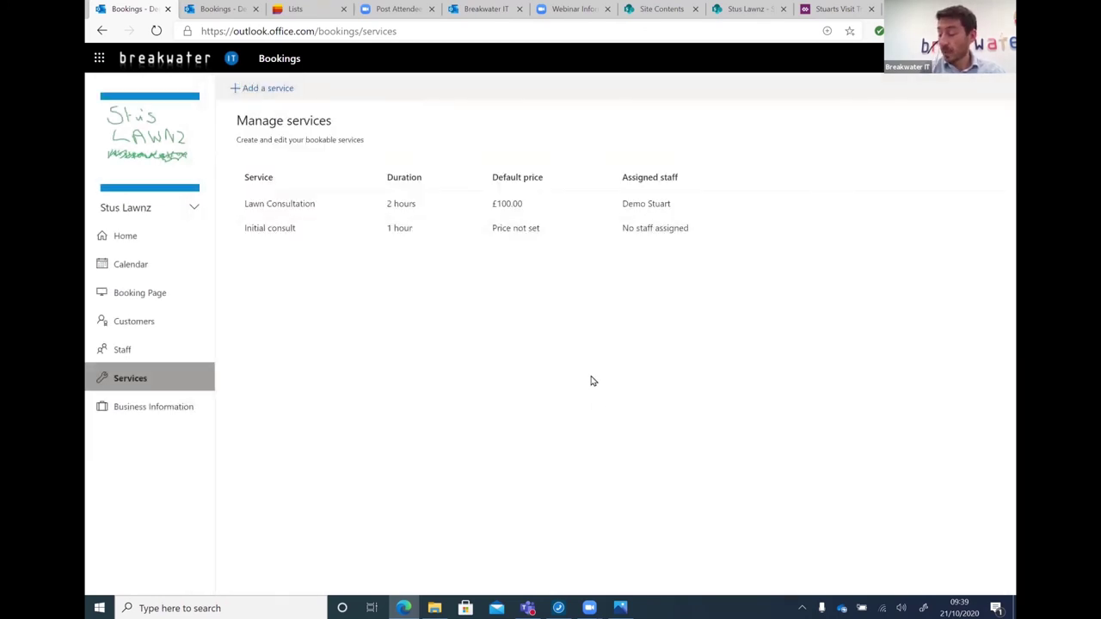
click(130, 293)
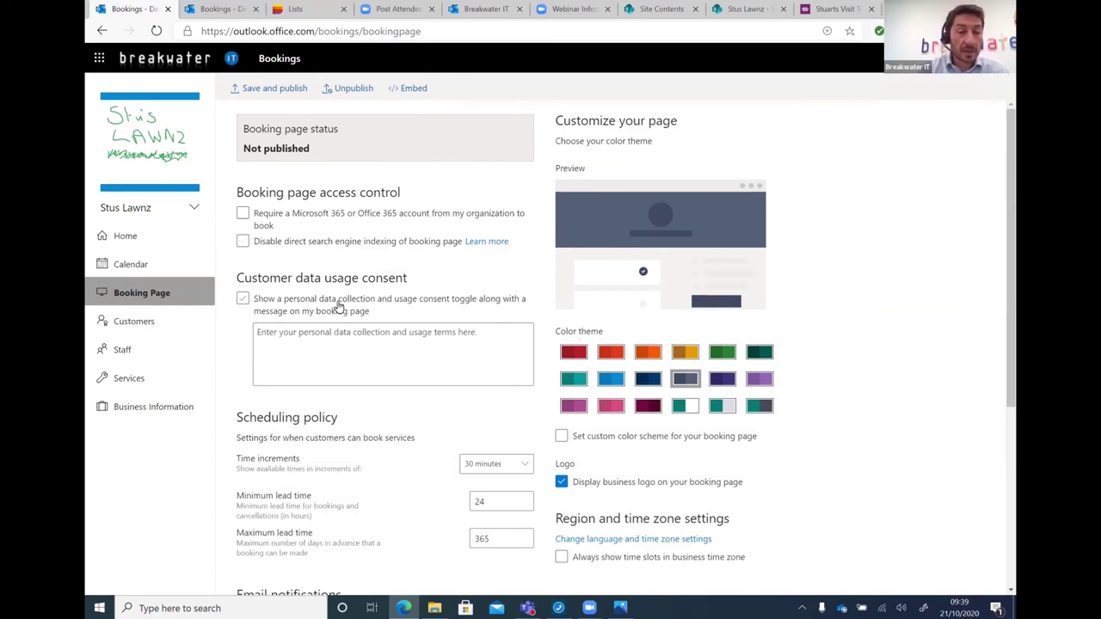
Give the booking page a green colour theme and keep 30-minute time increments.
click(724, 356)
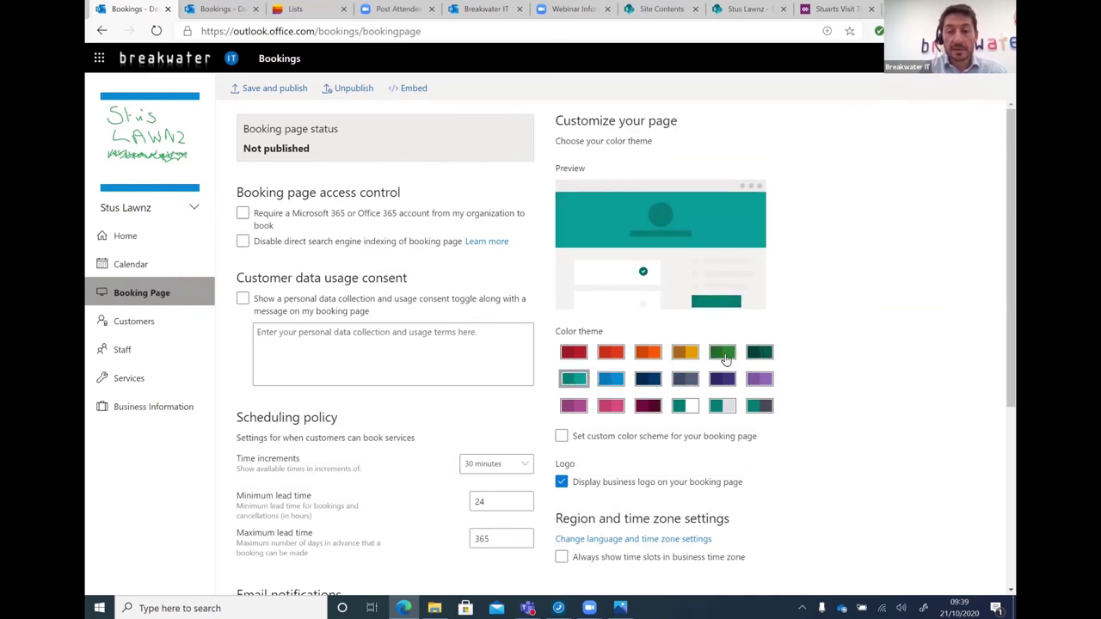
scroll(283, 405, down, 1)
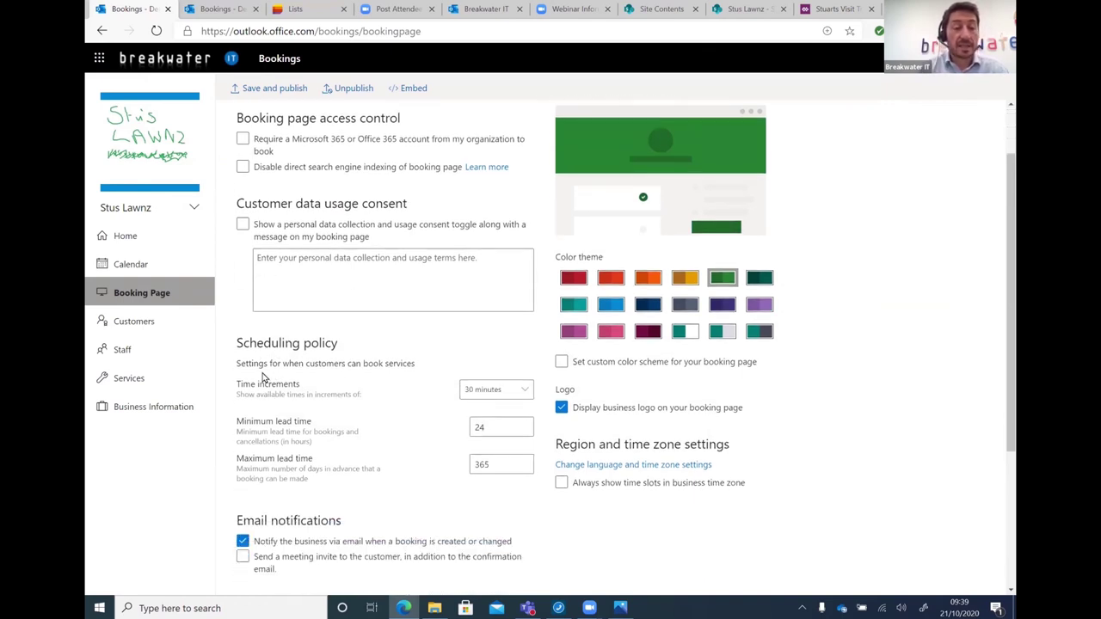
click(513, 393)
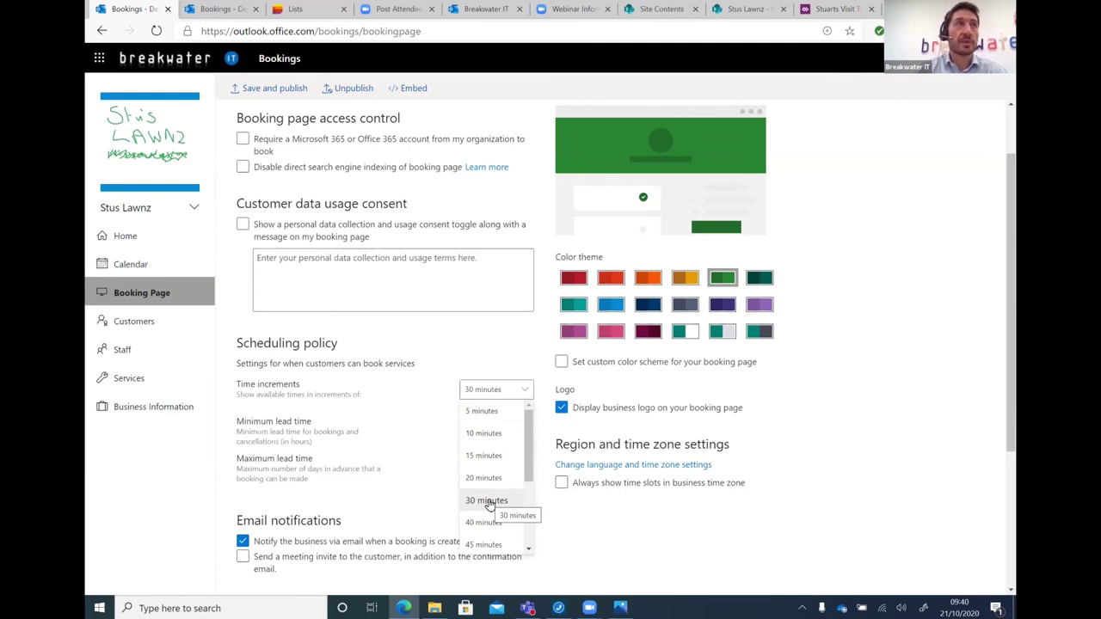
click(488, 503)
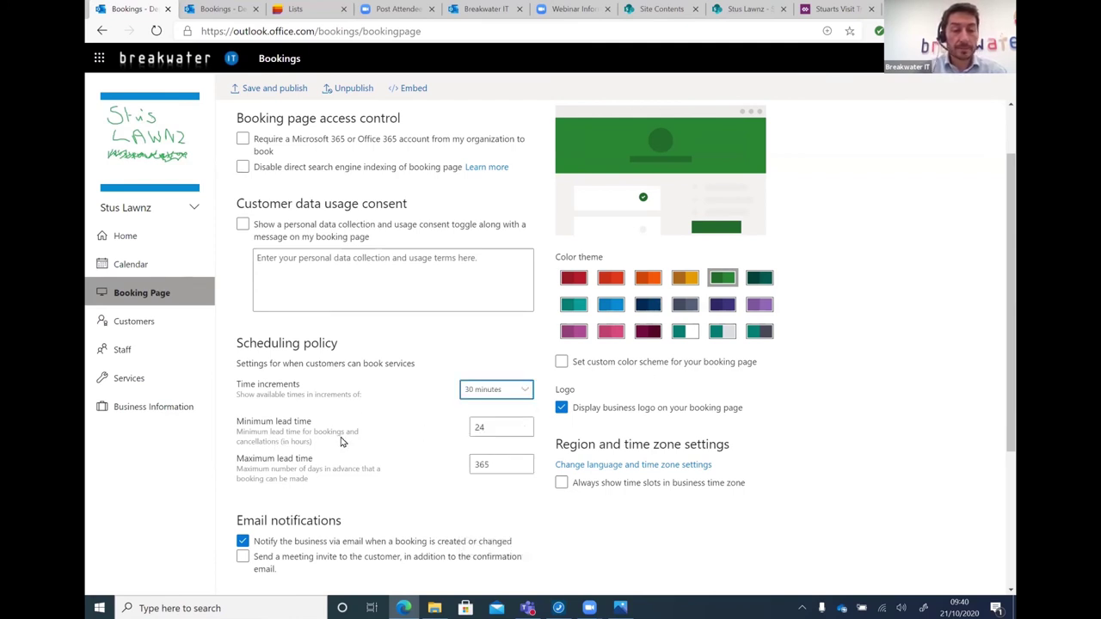
Keep the 24-hour minimum lead time and send customers a meeting invite.
scroll(306, 430, down, 1)
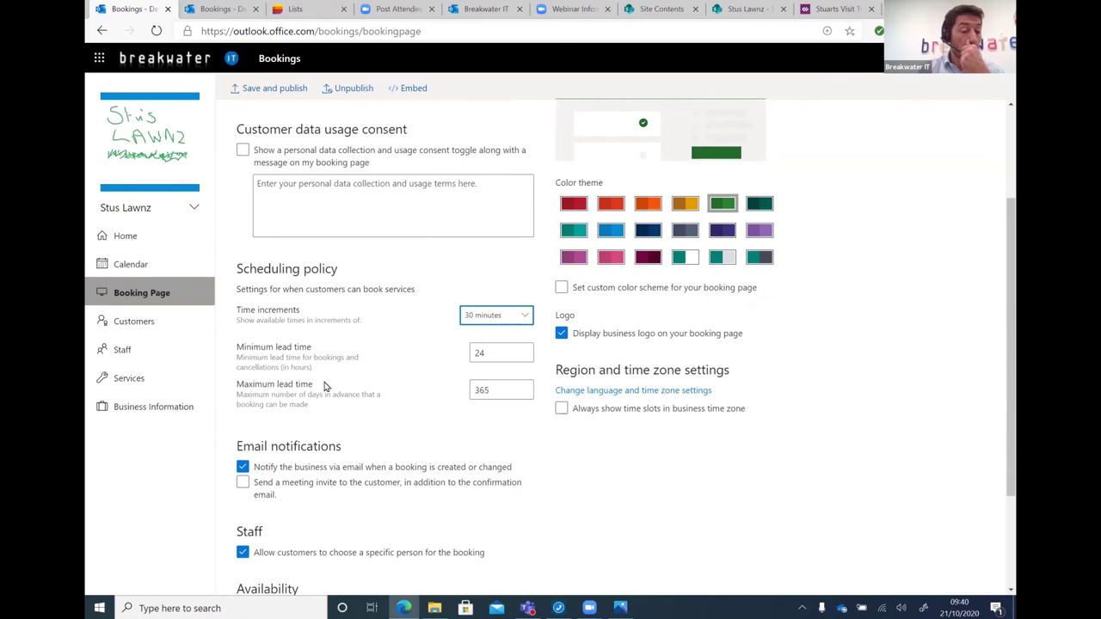
double_click(479, 353)
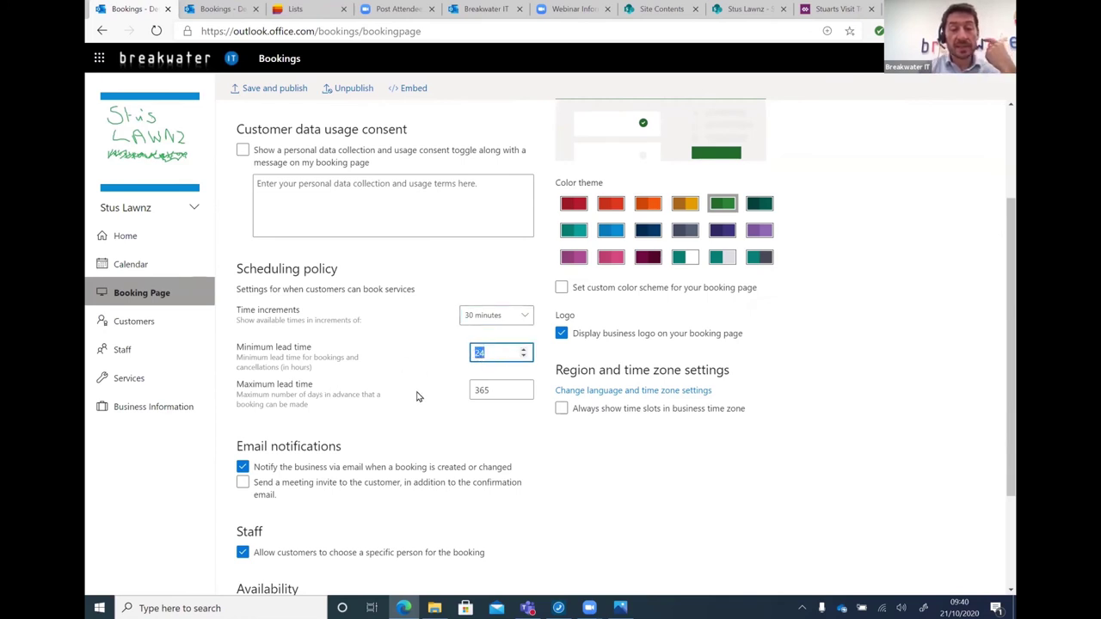
scroll(375, 403, down, 1)
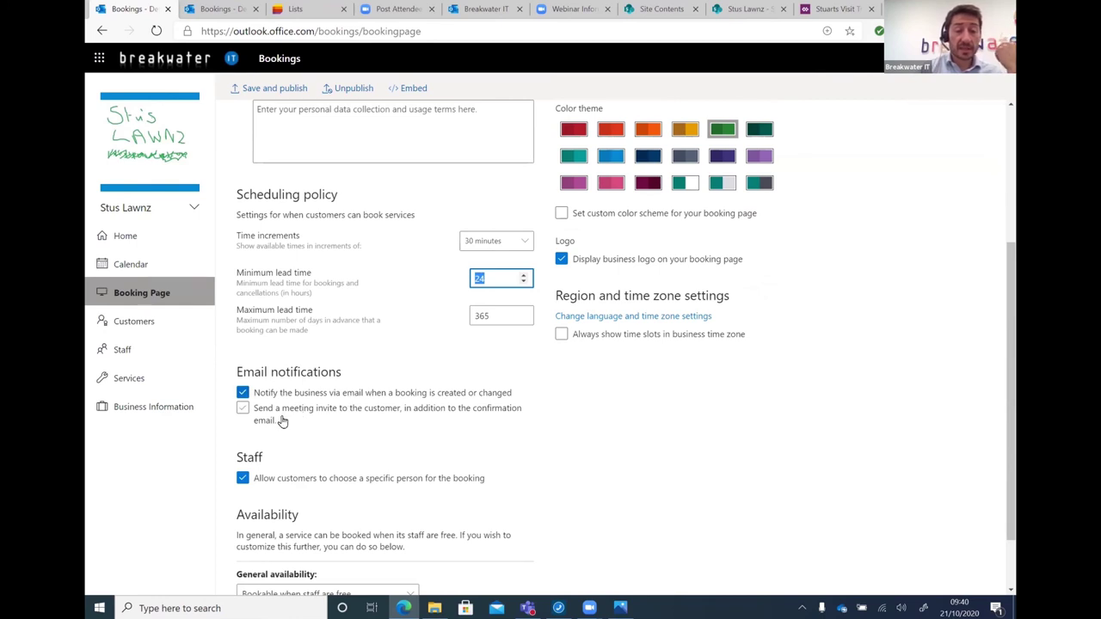
click(242, 410)
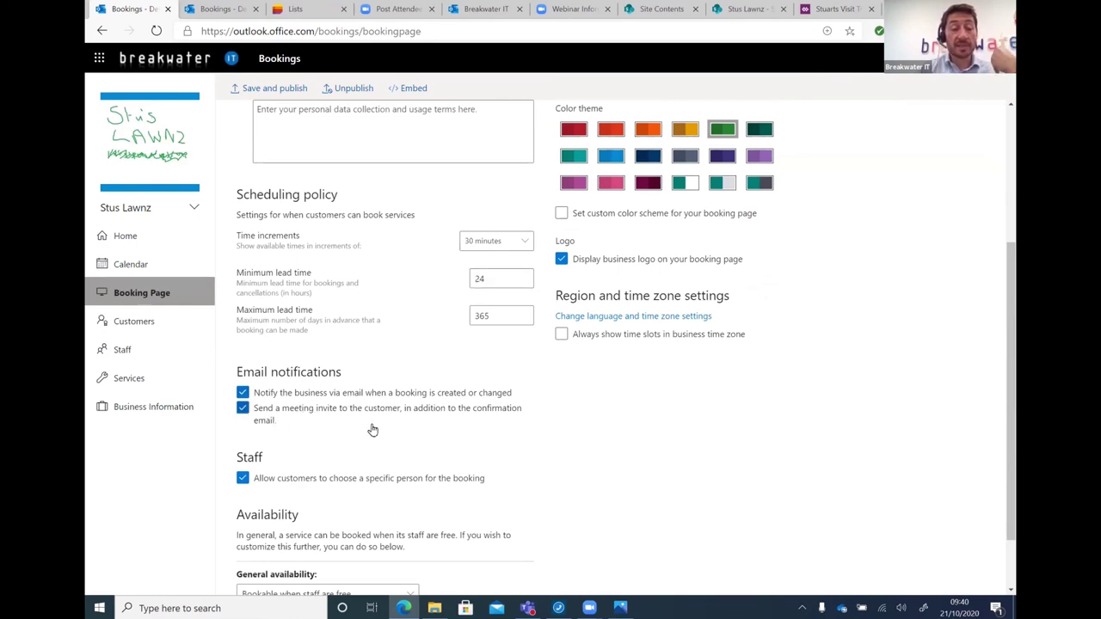
scroll(362, 426, down, 1)
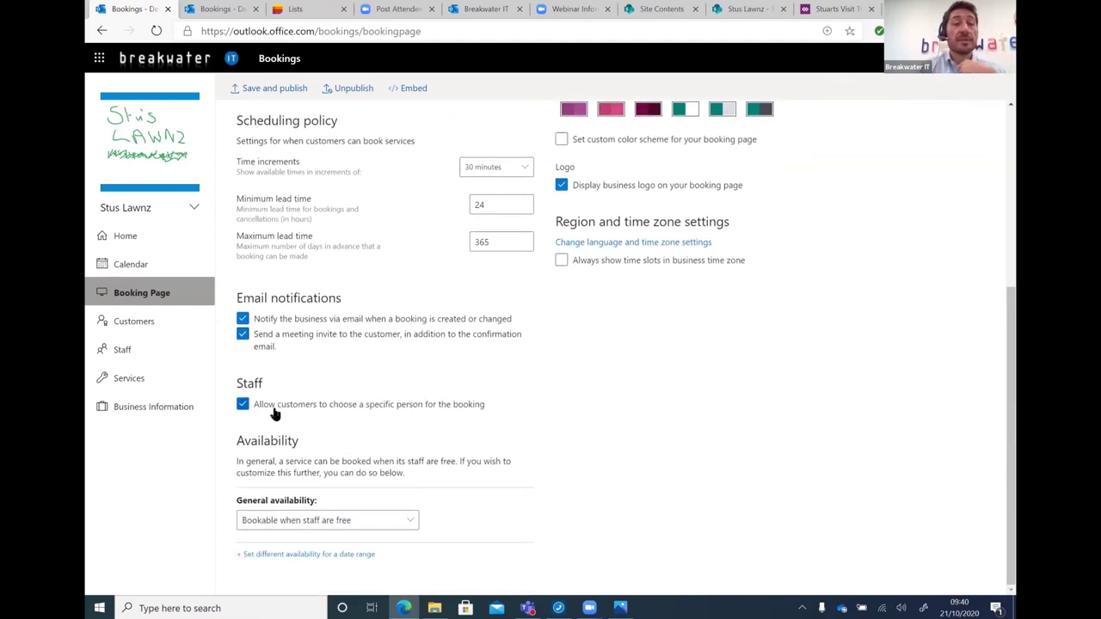
click(486, 9)
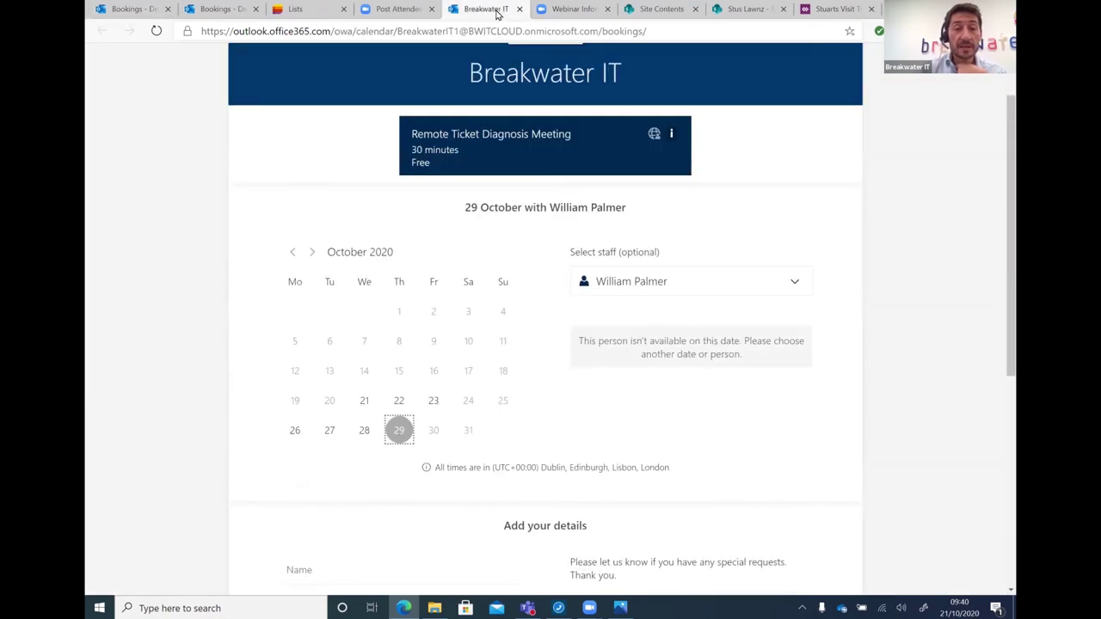
Pick a staff member on the Breakwater IT page and view slots on 23 and 28 October.
click(772, 280)
scroll(666, 365, down, 3)
scroll(661, 379, down, 2)
click(636, 371)
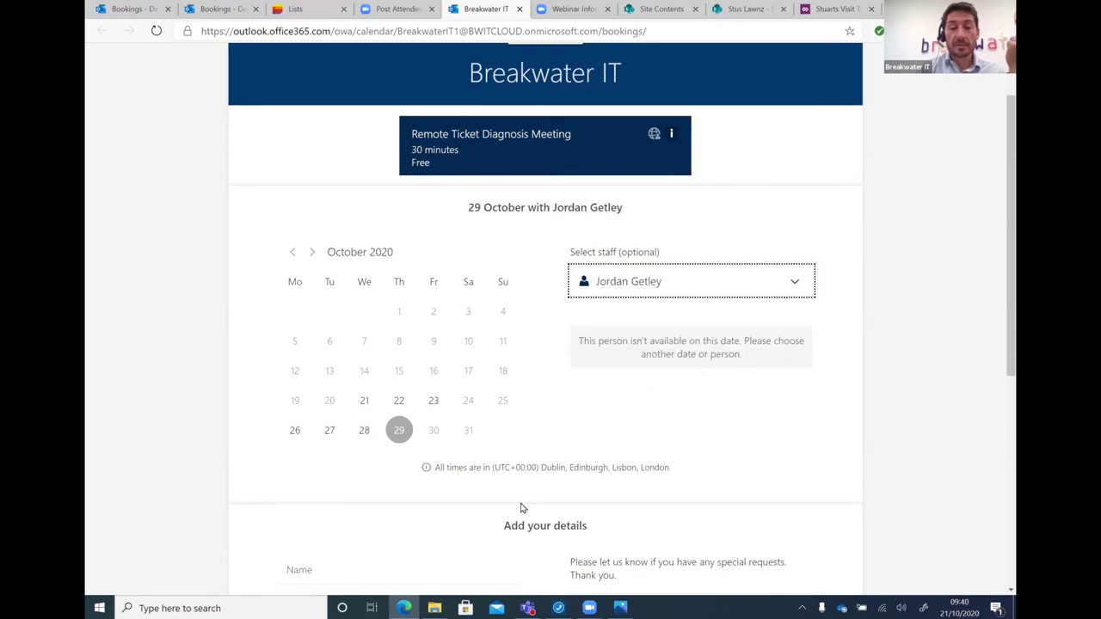
click(433, 402)
click(365, 431)
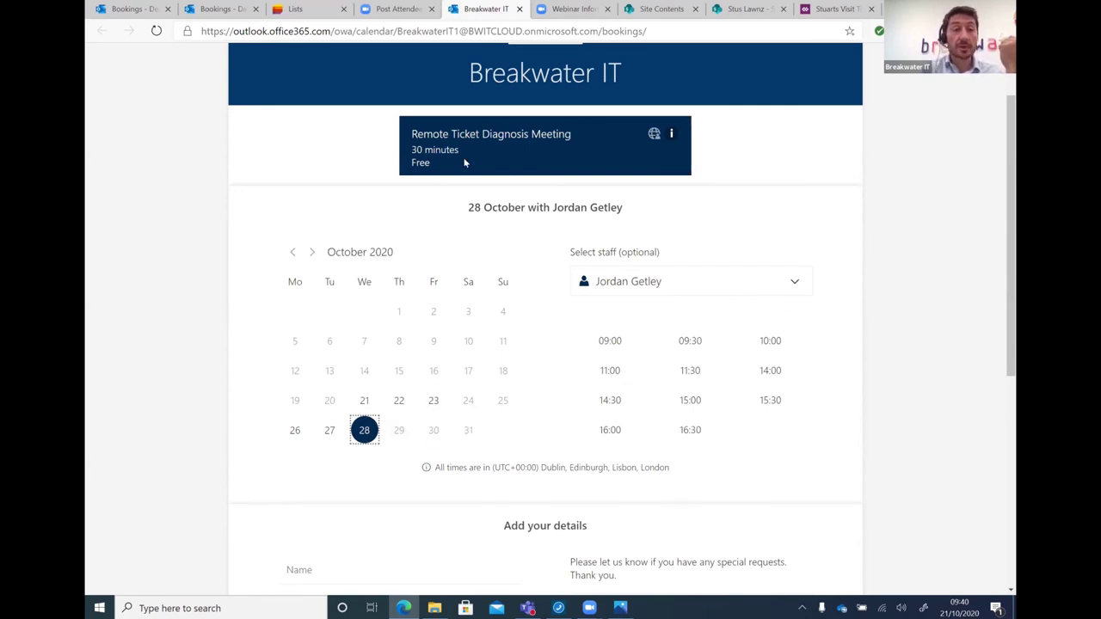
click(219, 9)
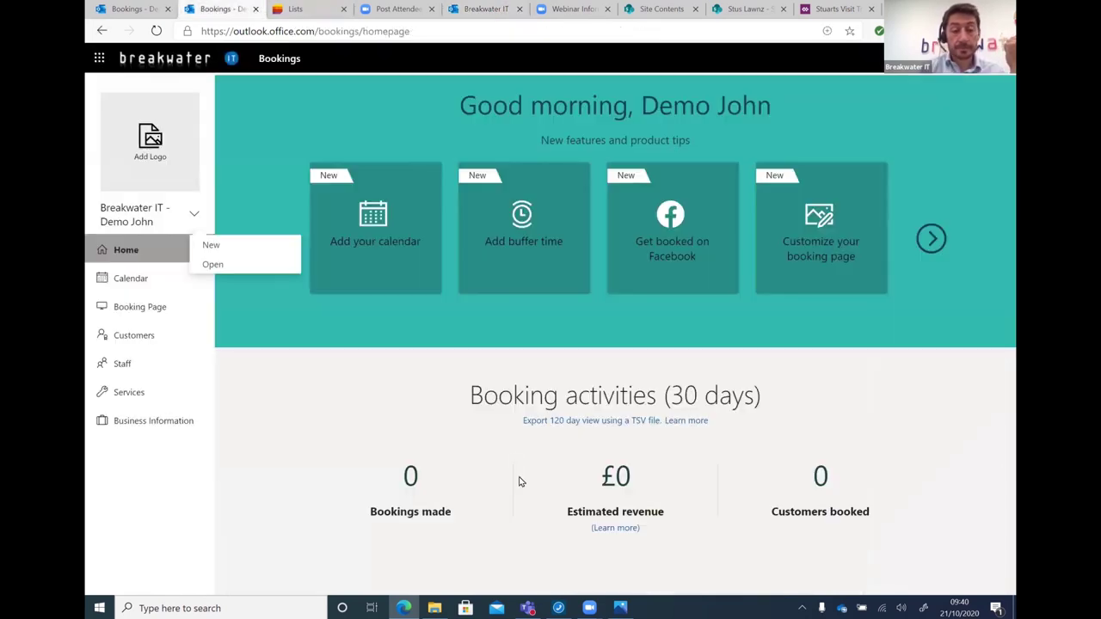
Leave Stus Lawnz general availability as 'Bookable when staff are free', then save and publish.
click(146, 9)
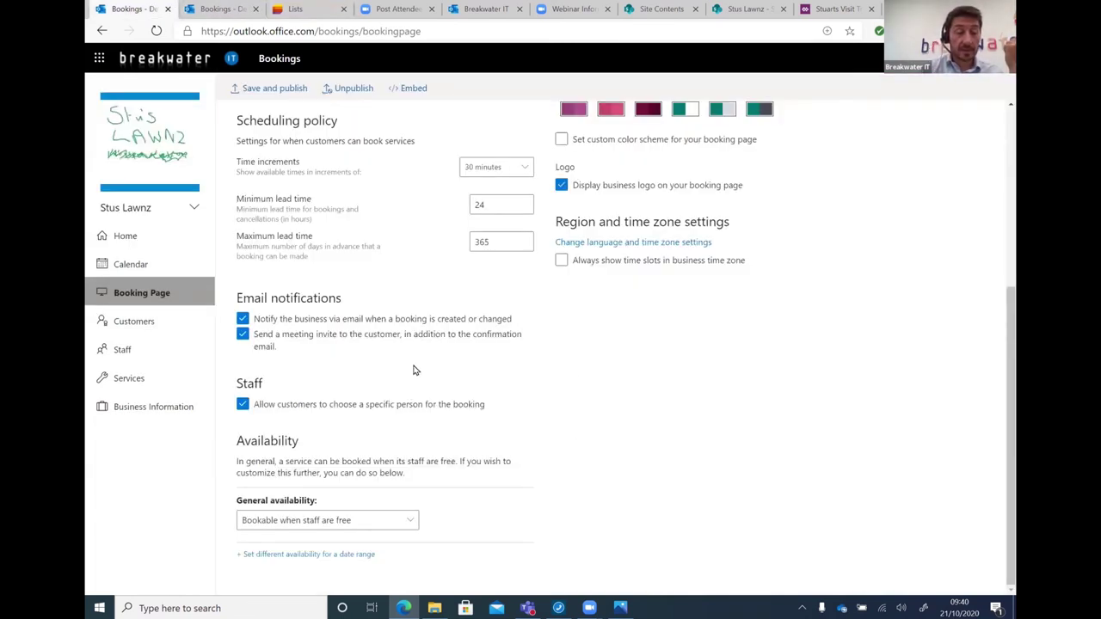
click(389, 523)
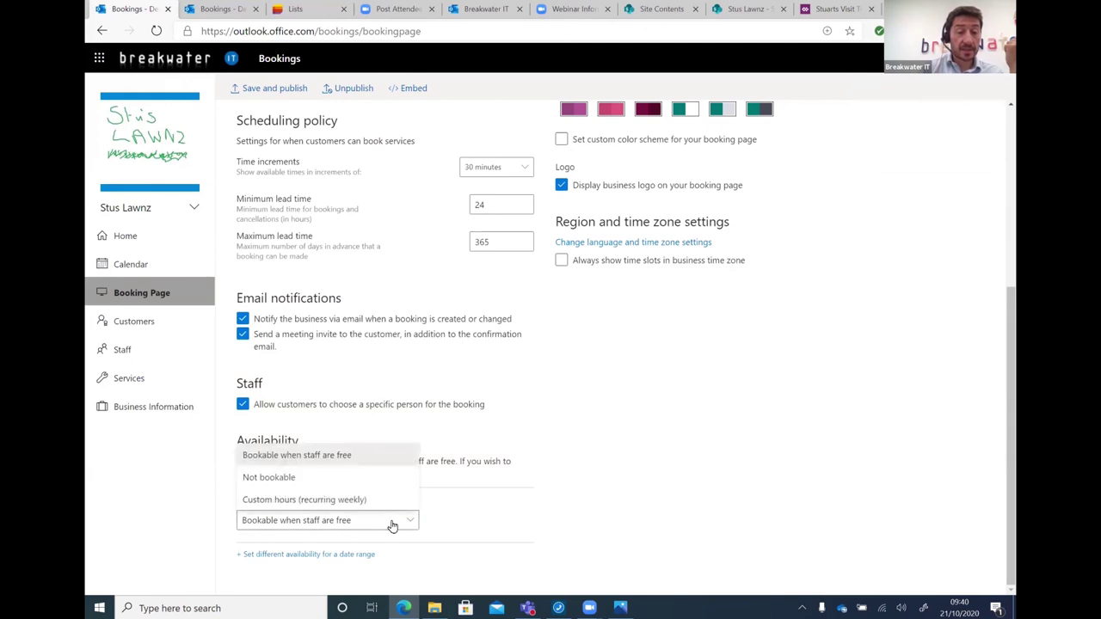
click(554, 491)
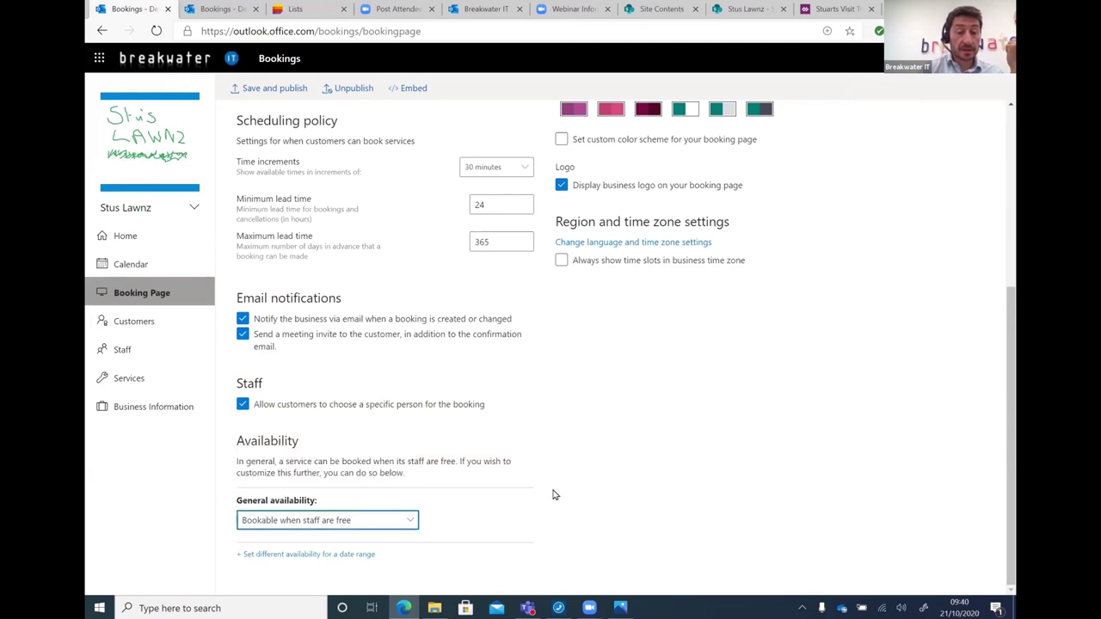
click(270, 90)
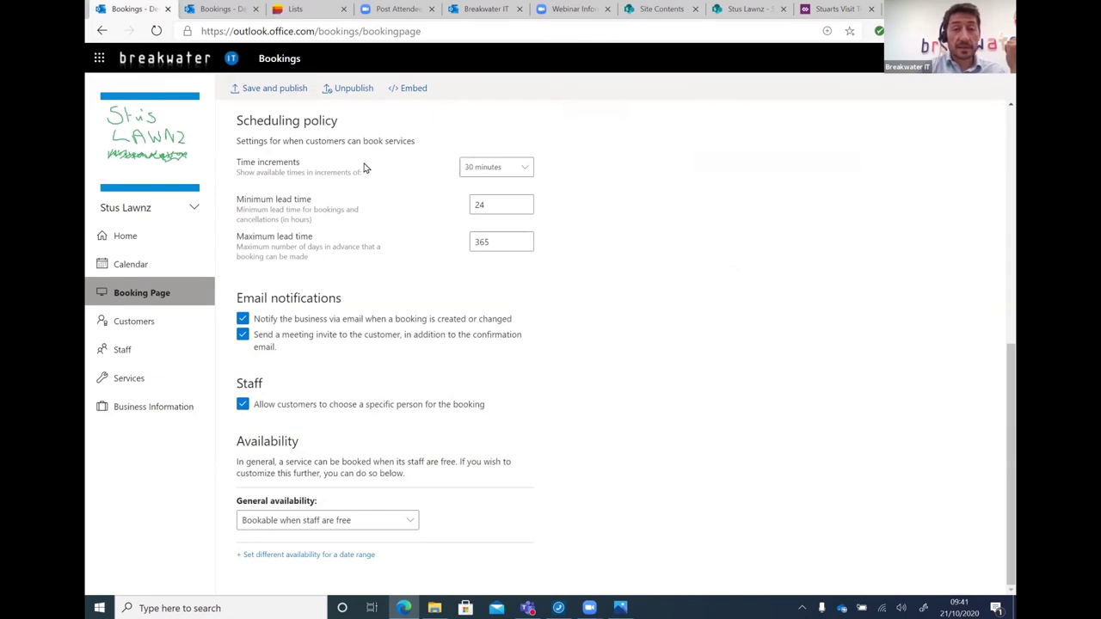
scroll(364, 172, up, 2)
scroll(365, 174, up, 5)
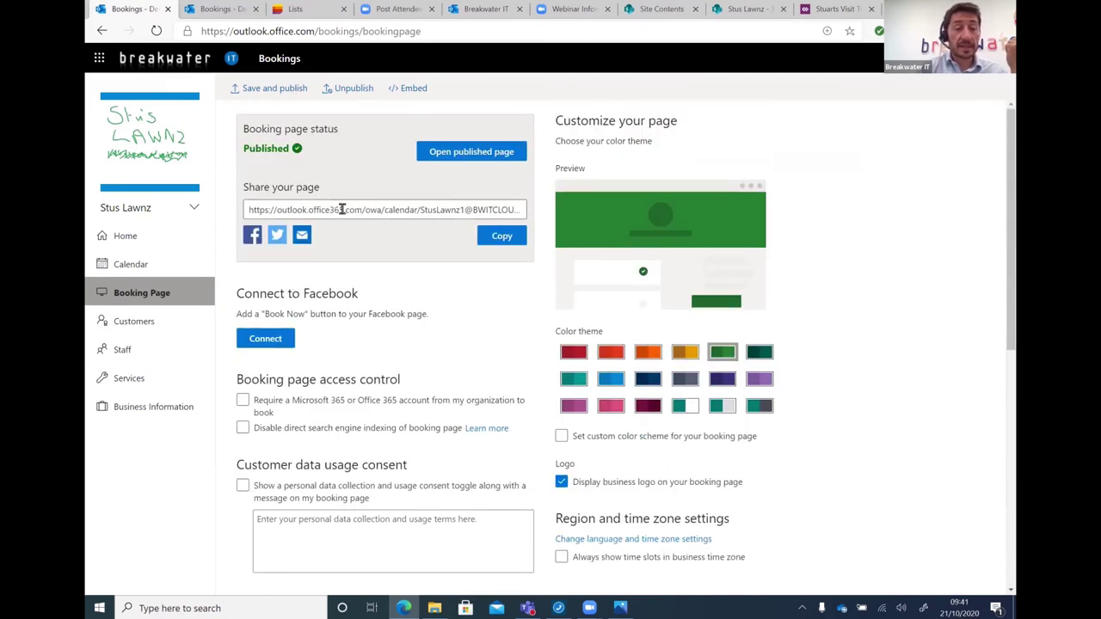
Copy the Stus Lawnz share link and open the published booking page in a new tab.
click(489, 238)
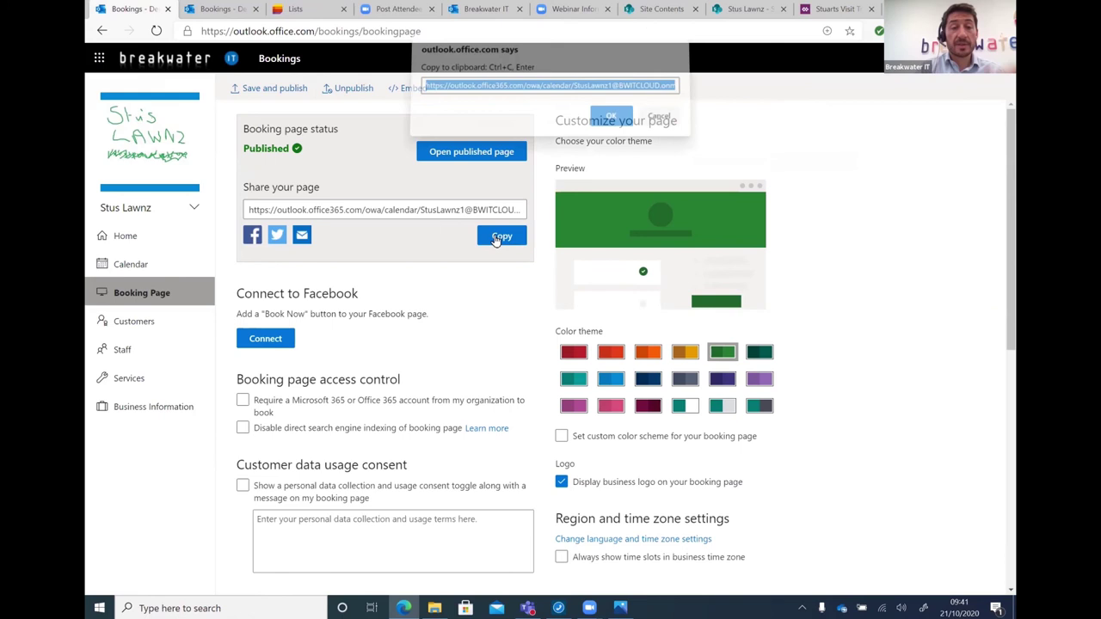
click(610, 121)
click(472, 151)
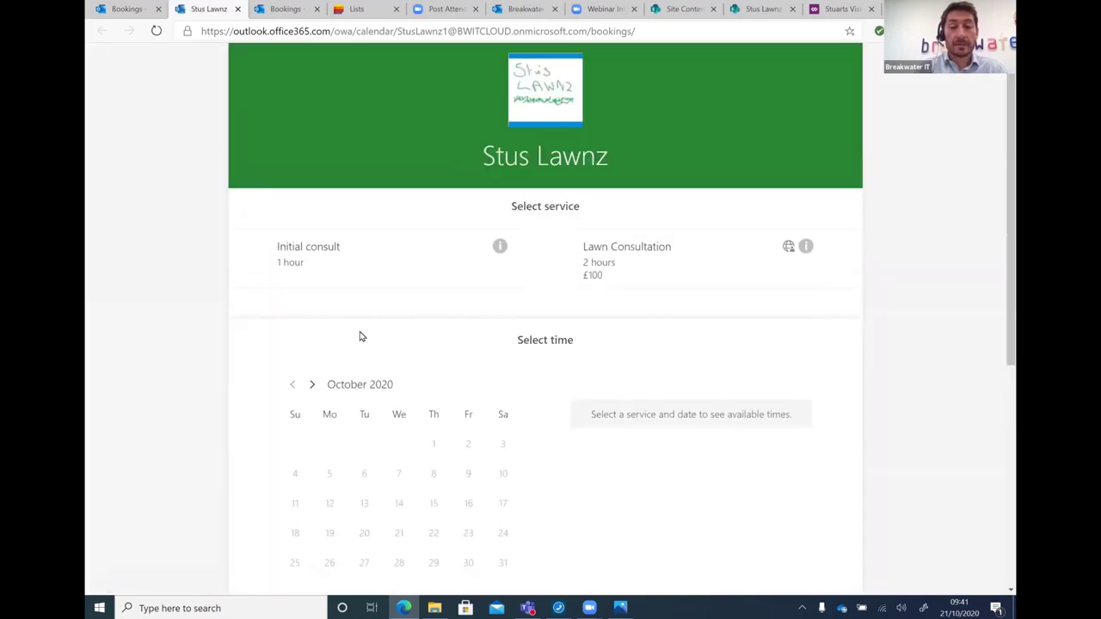
Check availability on 10, 6, 12, 2, 9 and 8 November 2020.
scroll(459, 327, down, 1)
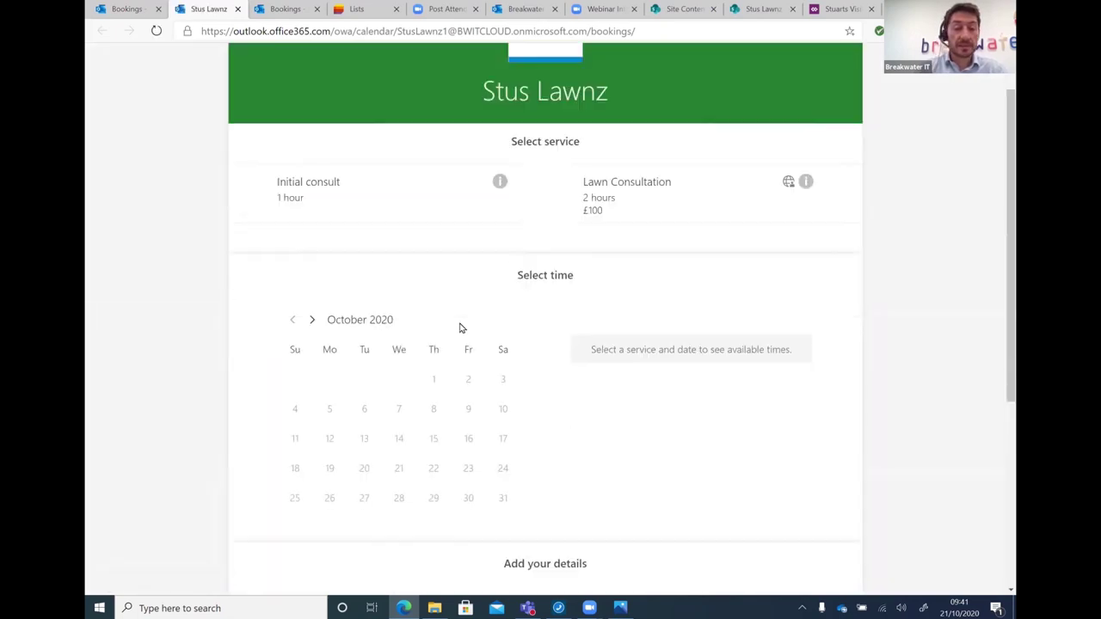
click(311, 304)
click(367, 394)
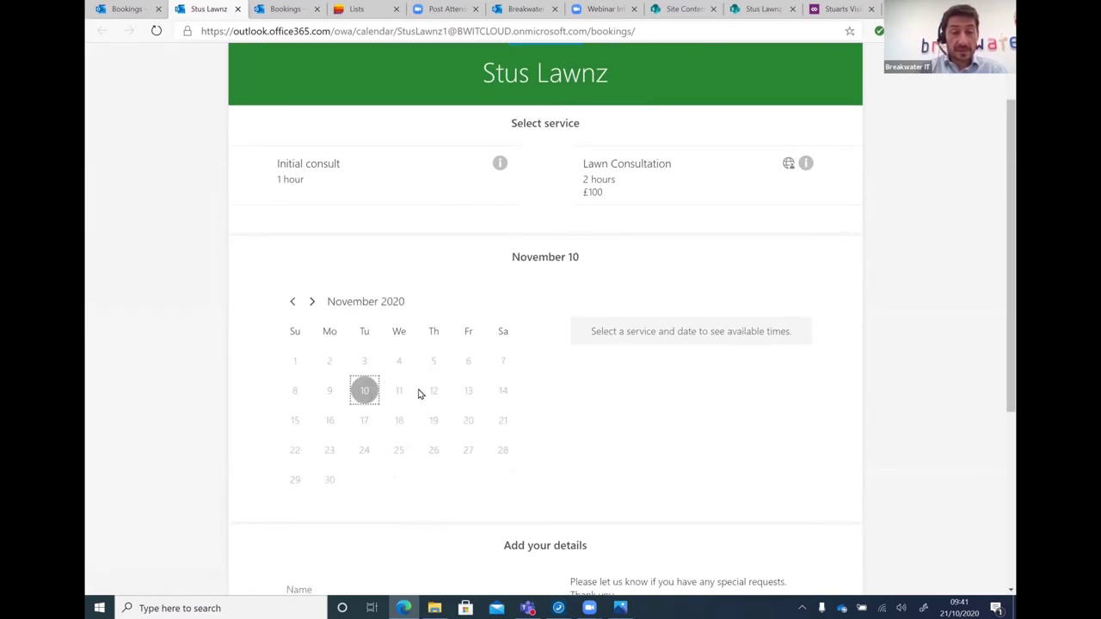
click(463, 363)
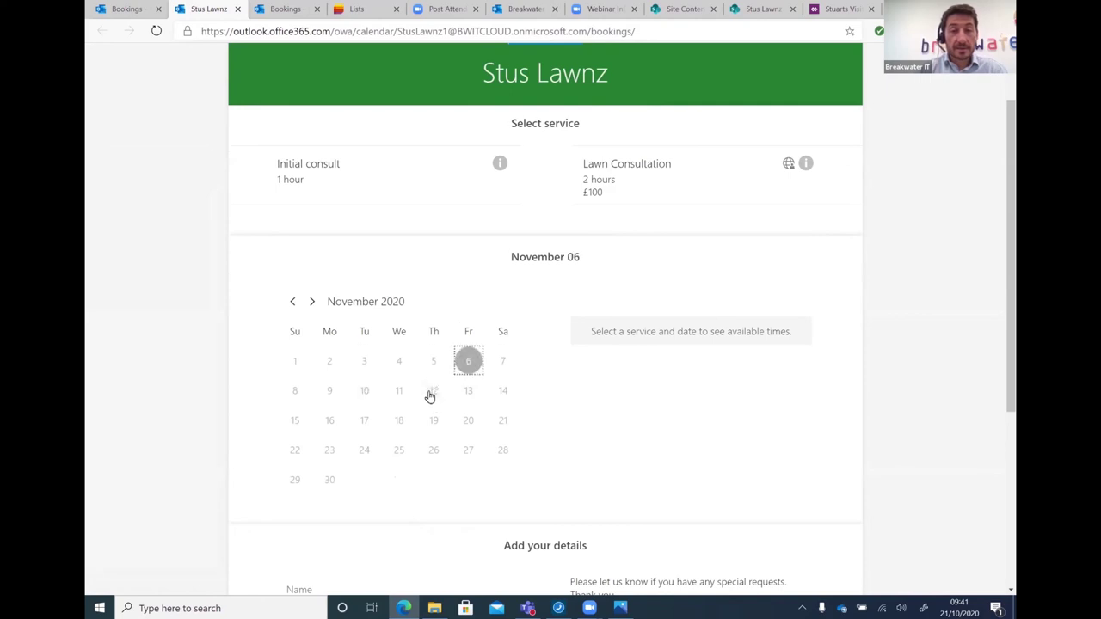
click(430, 392)
click(325, 361)
click(327, 392)
click(295, 391)
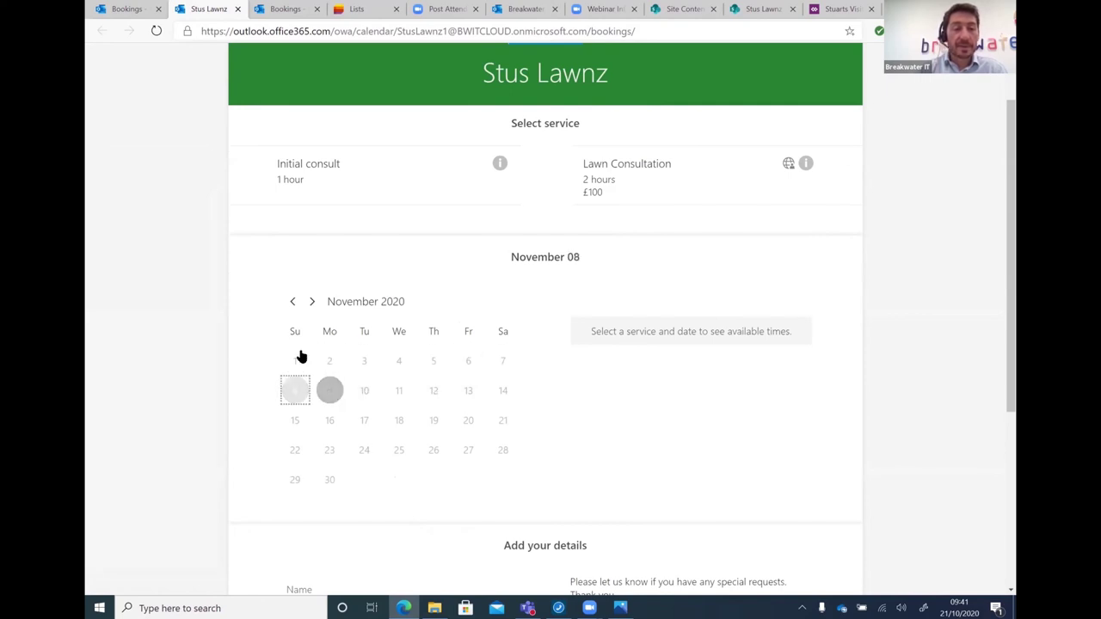
Back in October 2020, check 7, 14, 15 and finally 6 October.
click(290, 302)
click(398, 392)
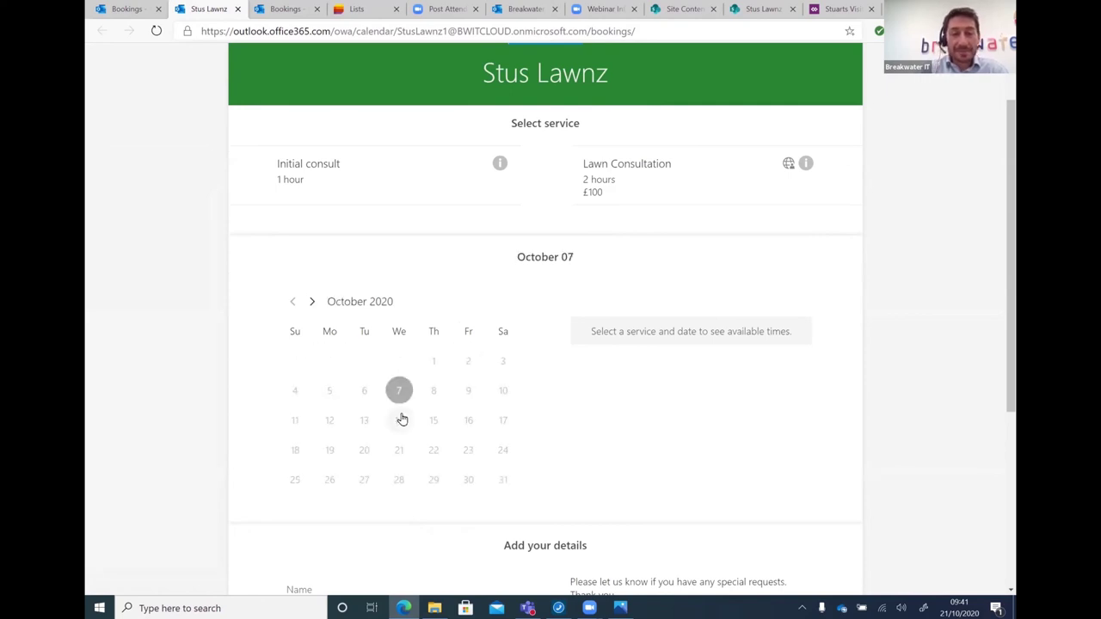
click(400, 420)
click(434, 420)
click(358, 394)
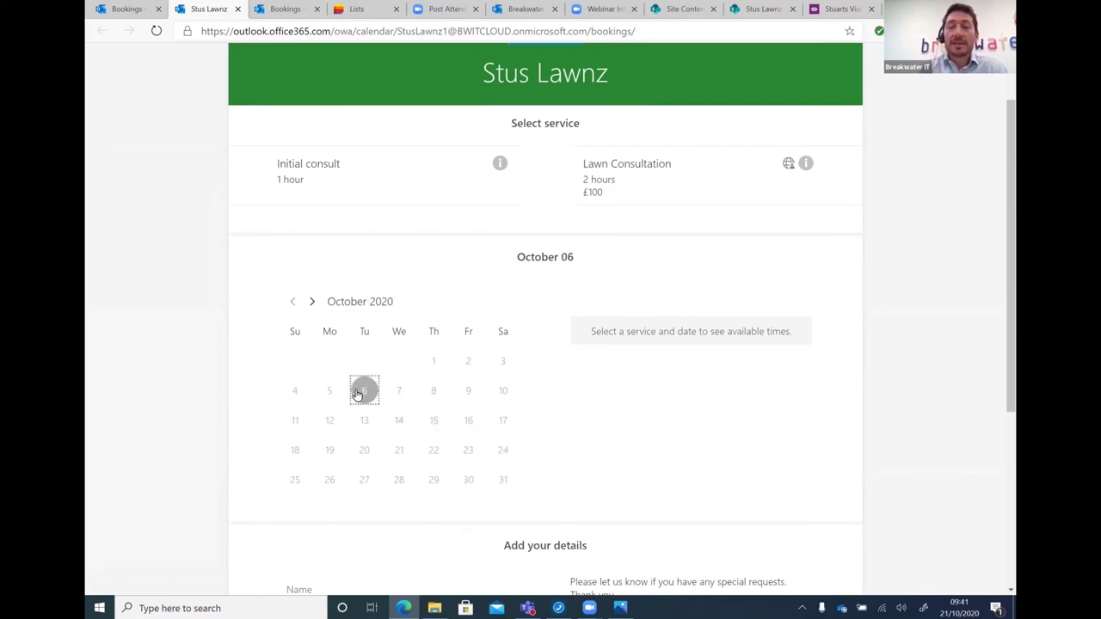
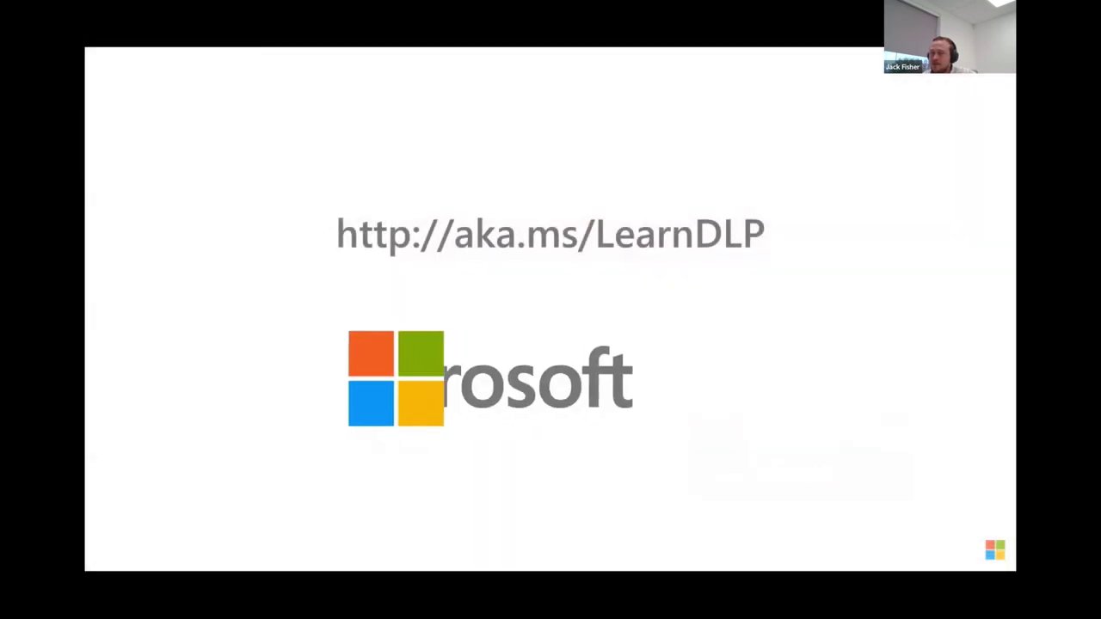
Exit the full-screen slideshow once the LearnDLP end card has played.
mouse_move(147, 221)
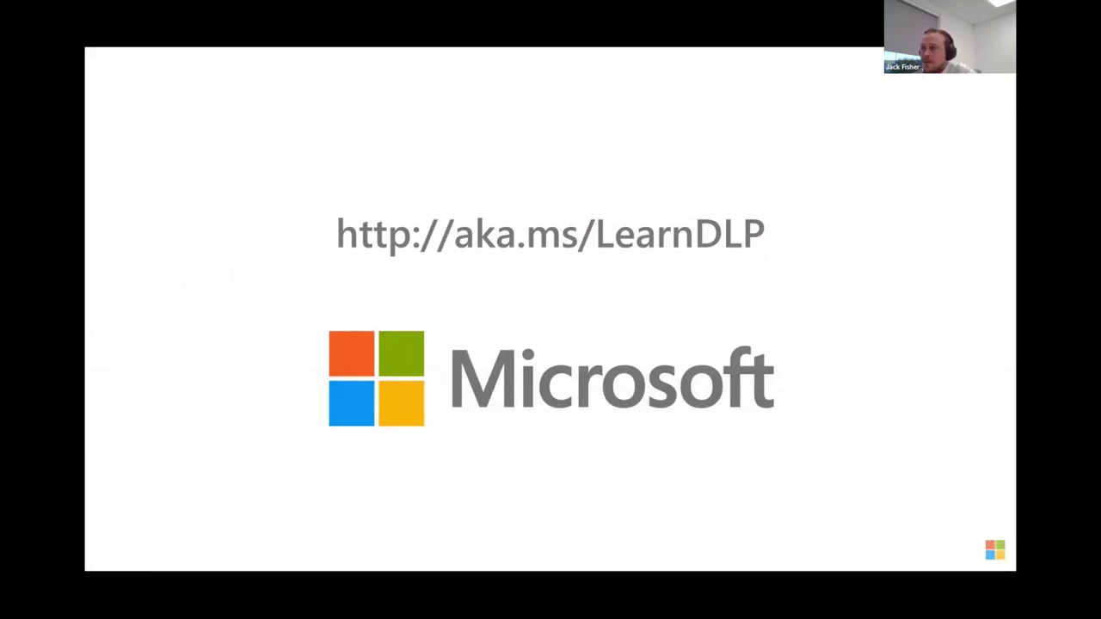
key(Escape)
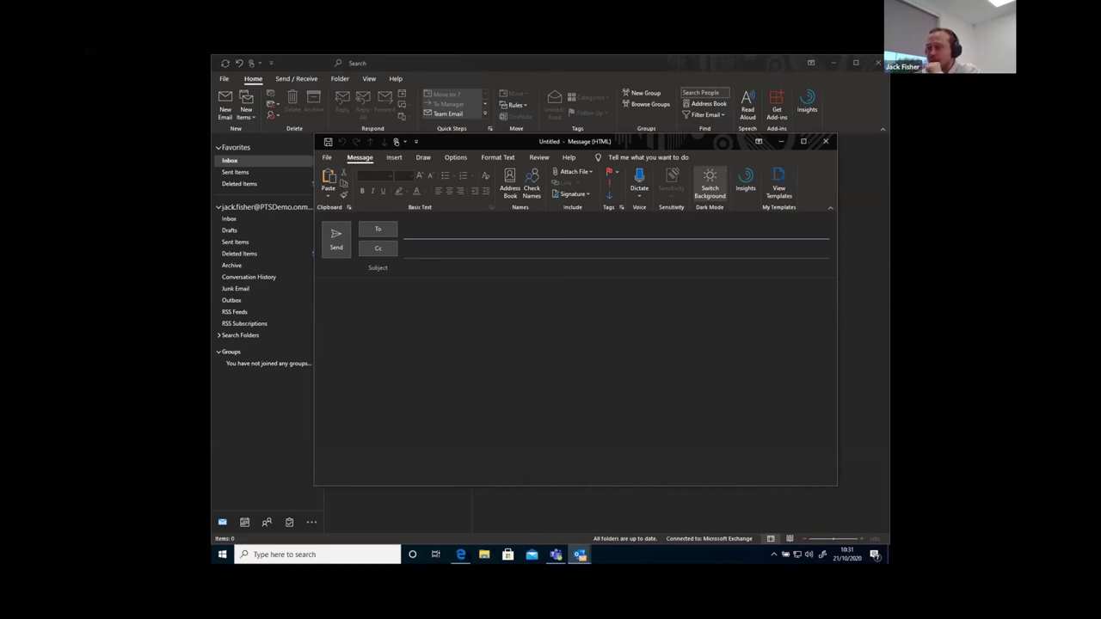
Switch to Outlook on the web, where a blank new message is open.
key(alt+Tab)
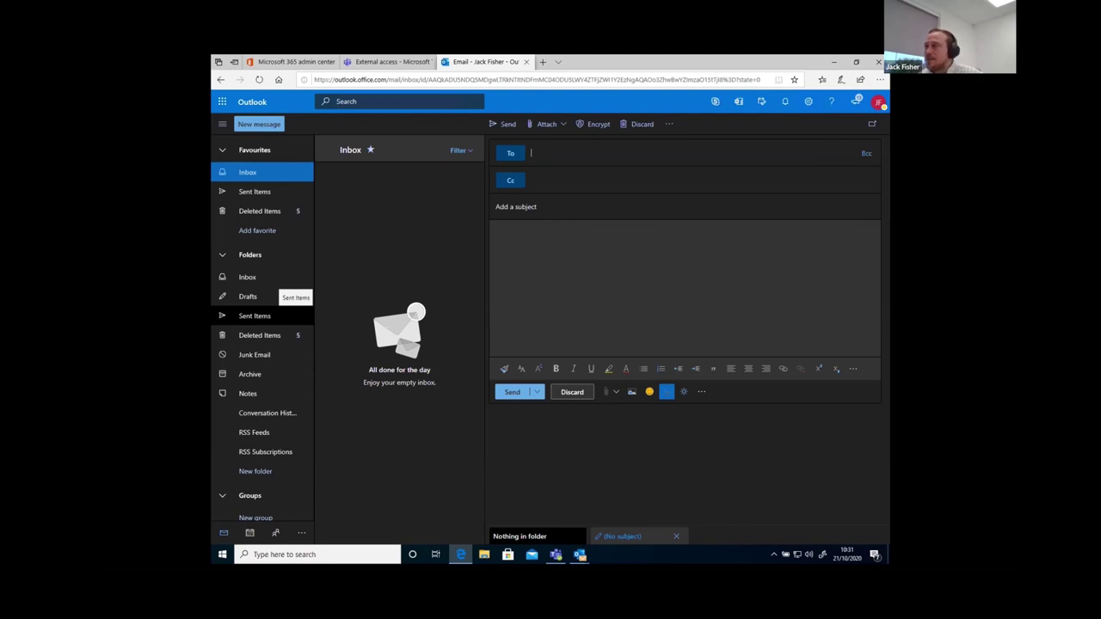
Address the draft to two suggested external contacts and enter the subject 'My credit card info'.
click(578, 156)
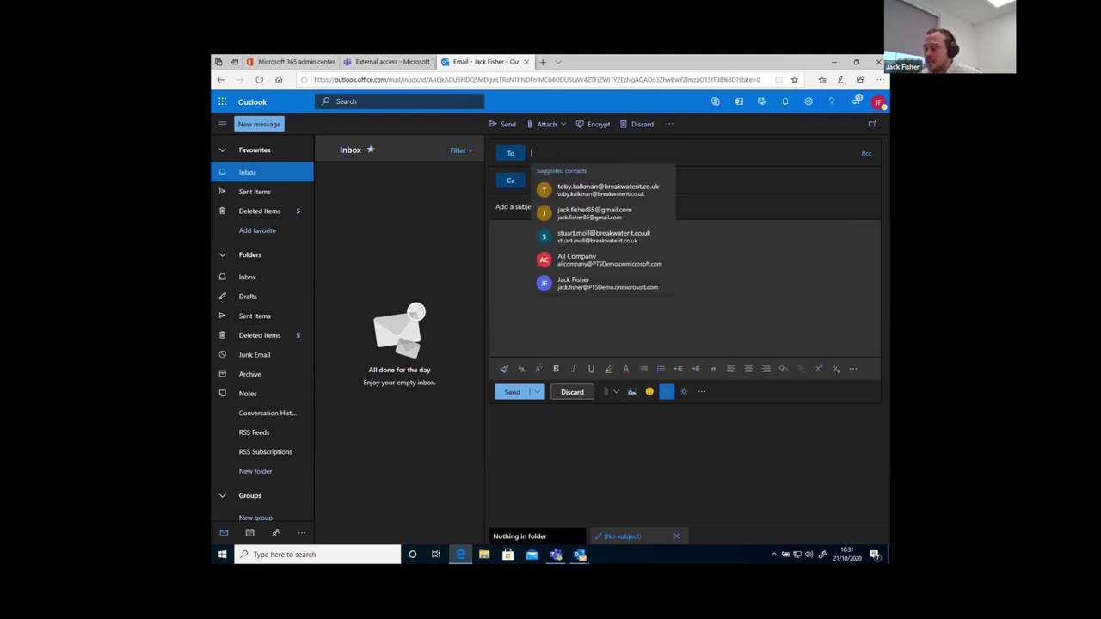
text(jacv)
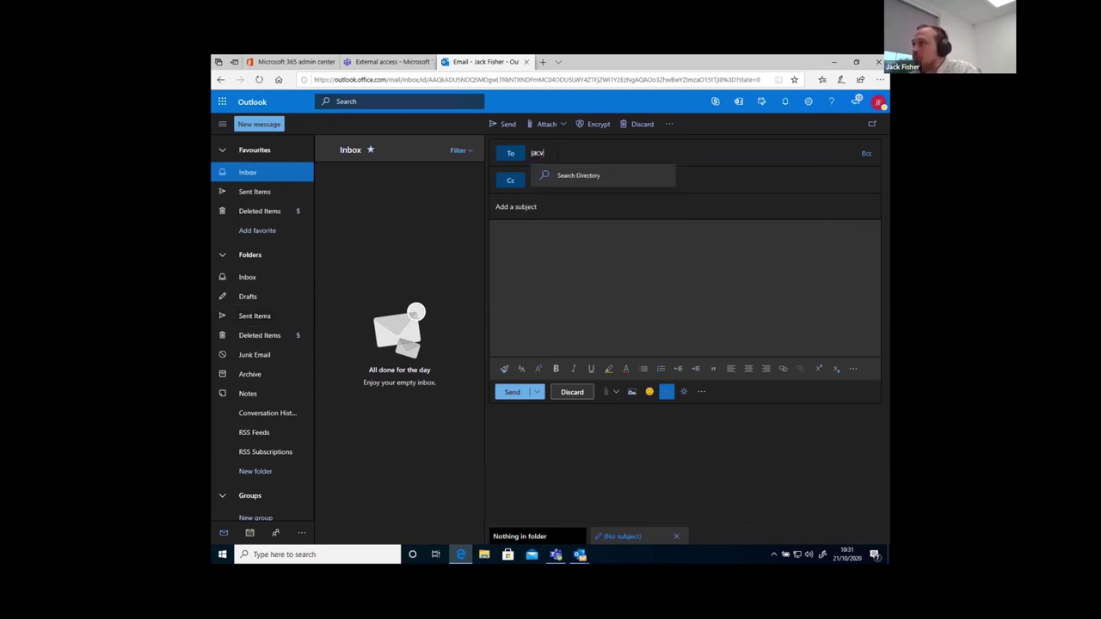
key(BackSpace)
text(k)
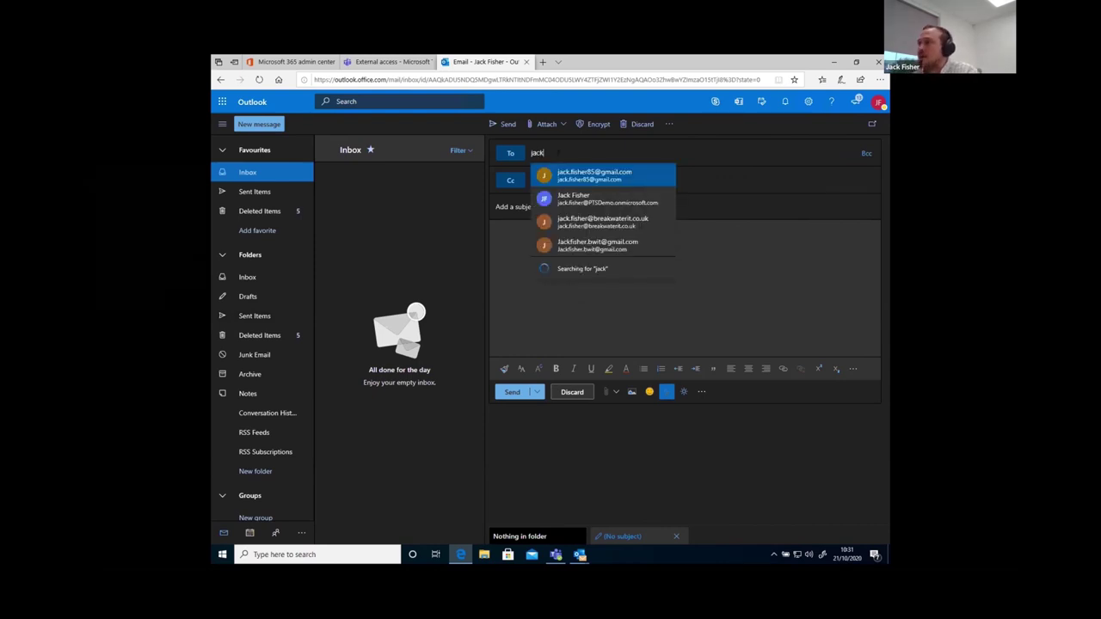
click(620, 227)
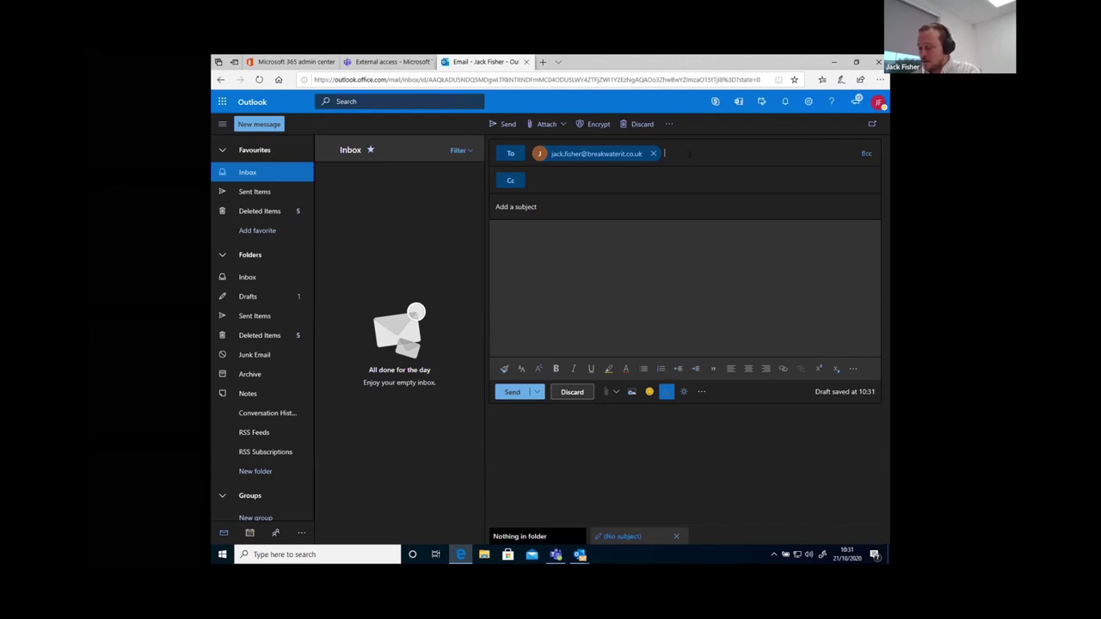
text(stuart)
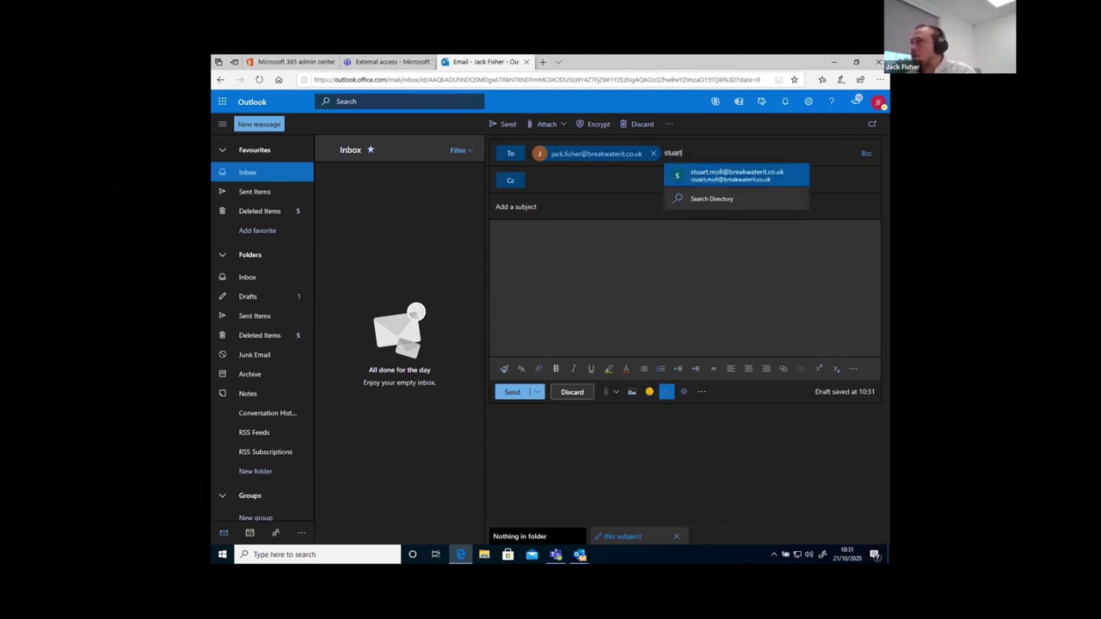
key(Return)
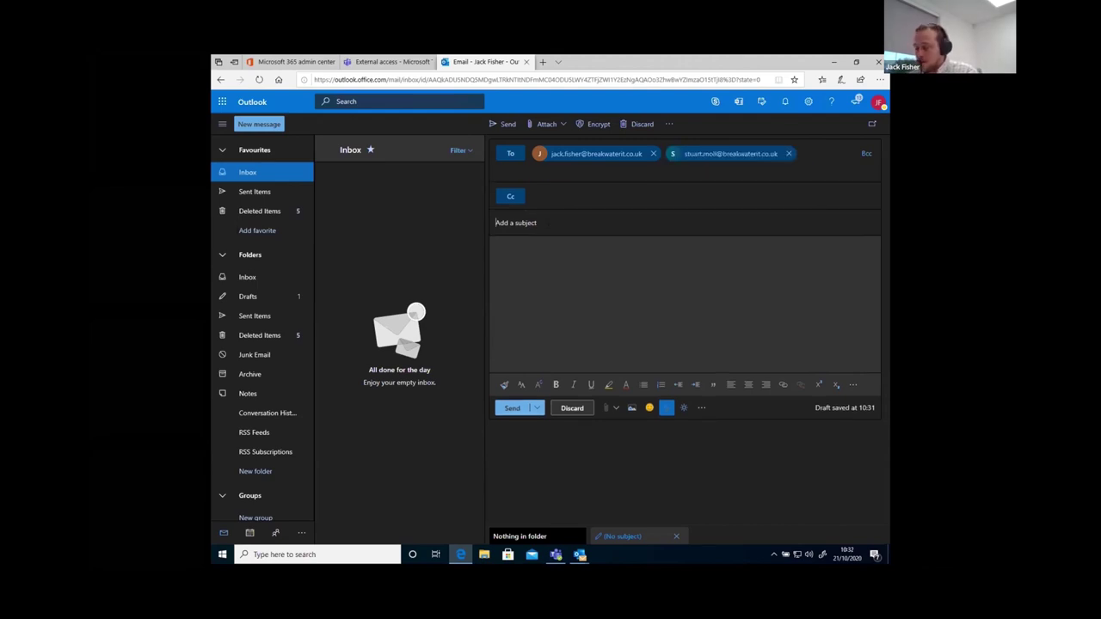
click(547, 226)
text(My credit )
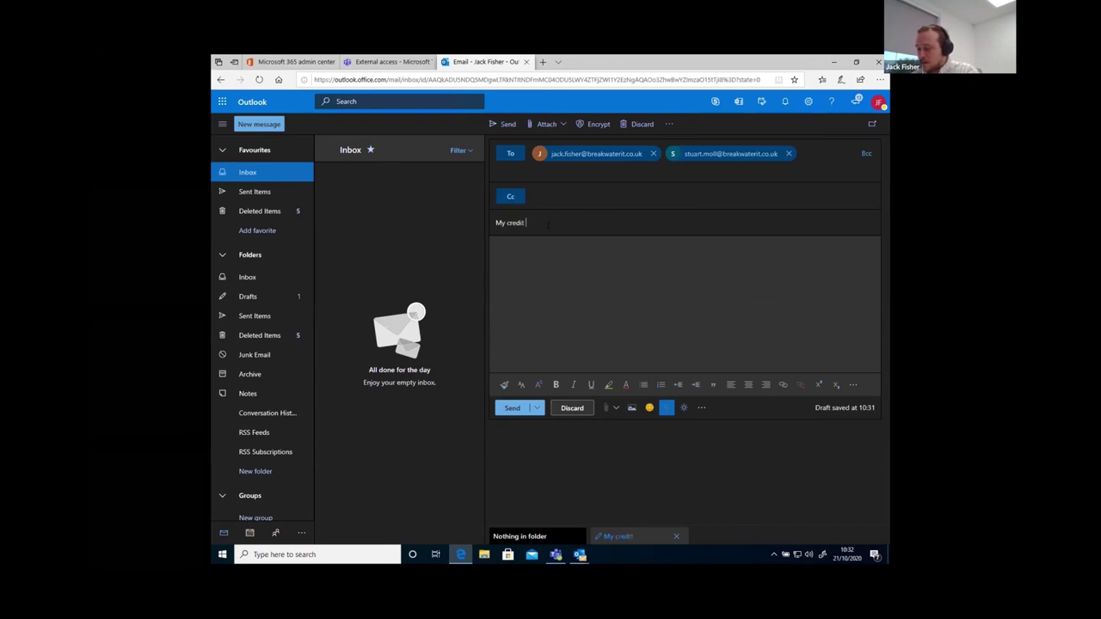
text(card info)
Paste the Visa card number line into the body and add 'Please don't spend it all' below.
key(Tab)
key(ctrl+v)
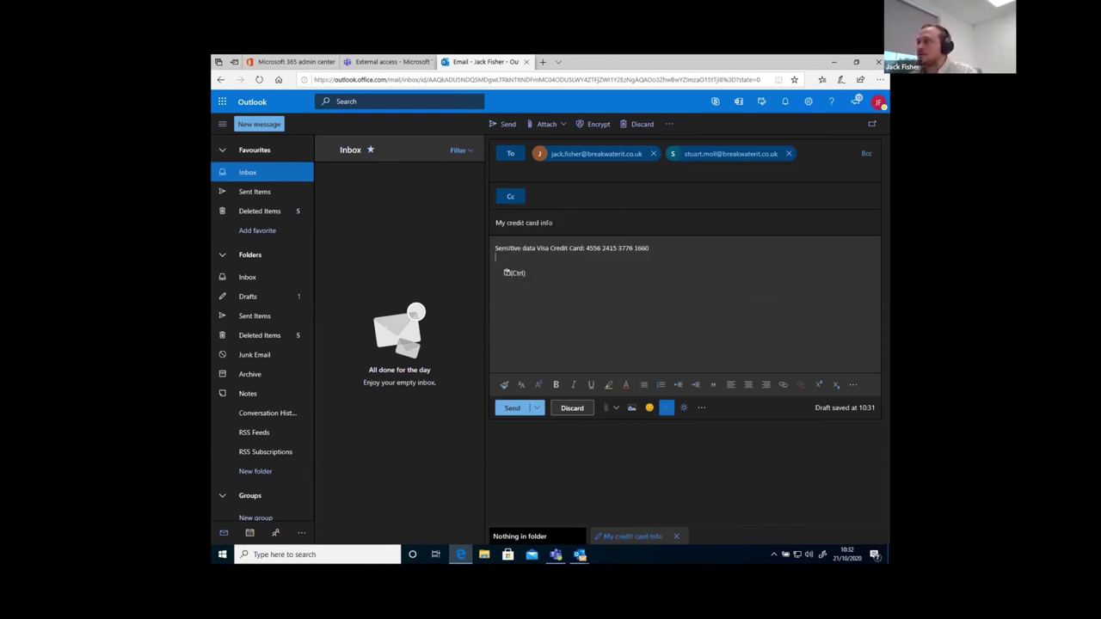
key(BackSpace)
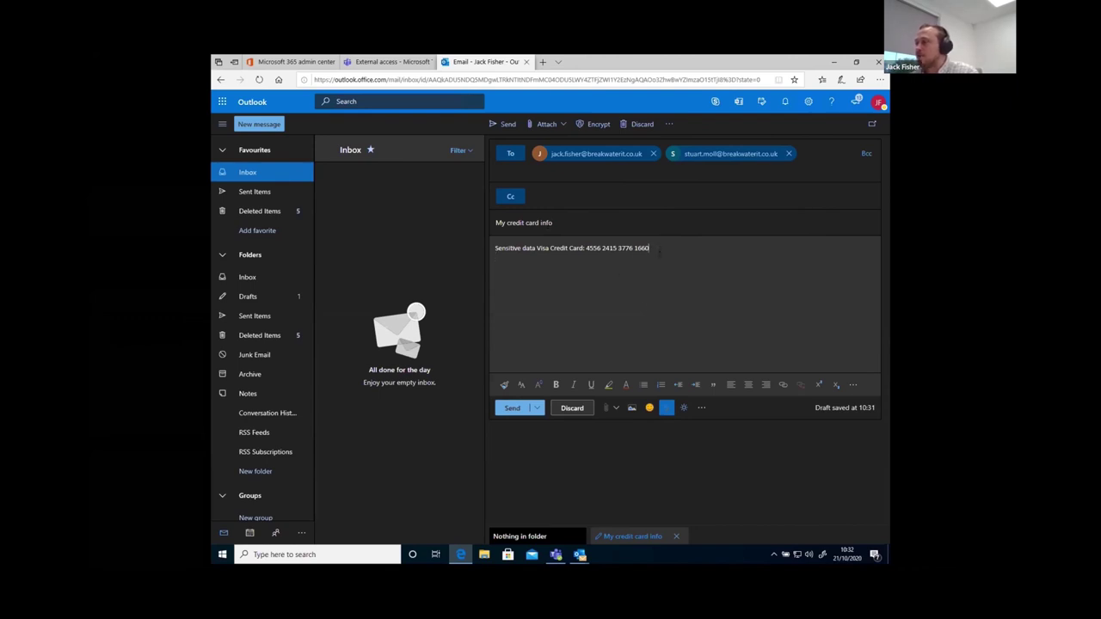
text(Ple)
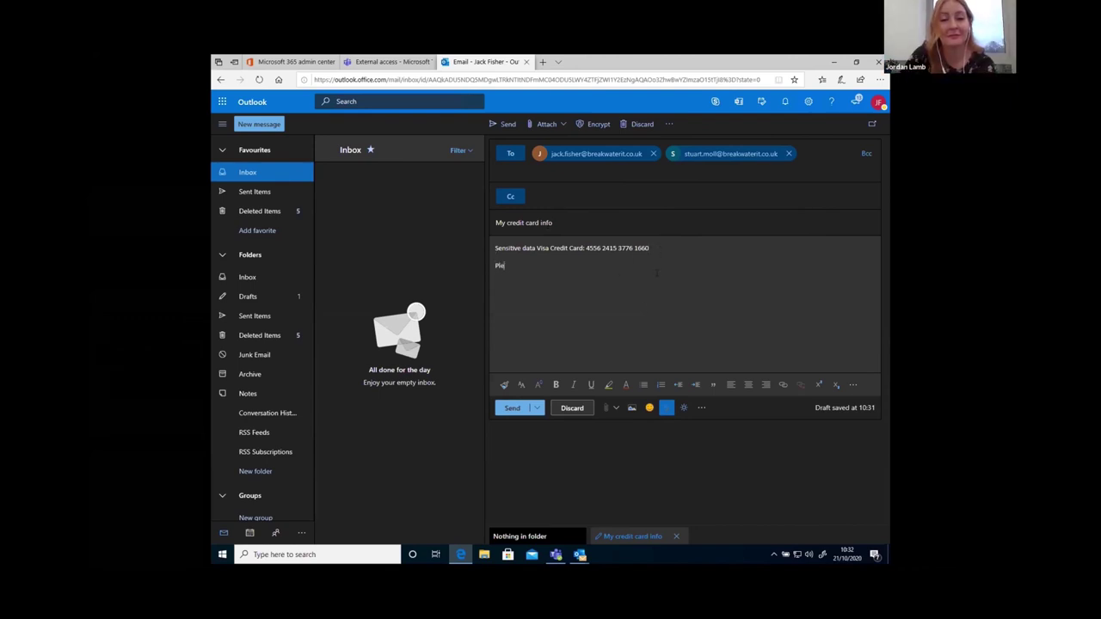
text(ase don't spend it all)
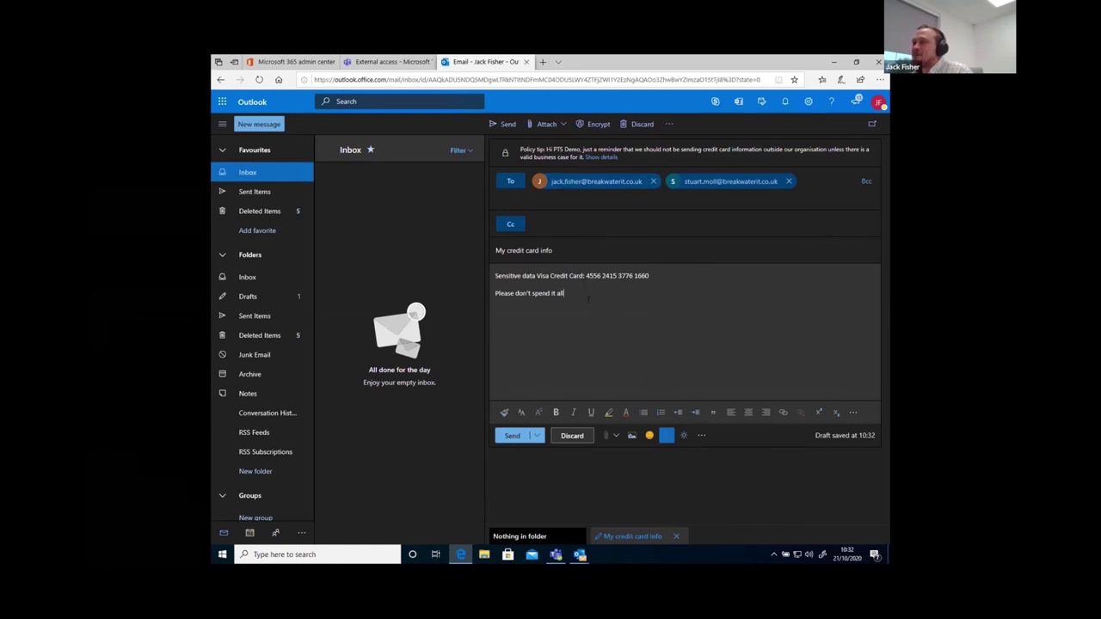
drag(661, 274, 495, 275)
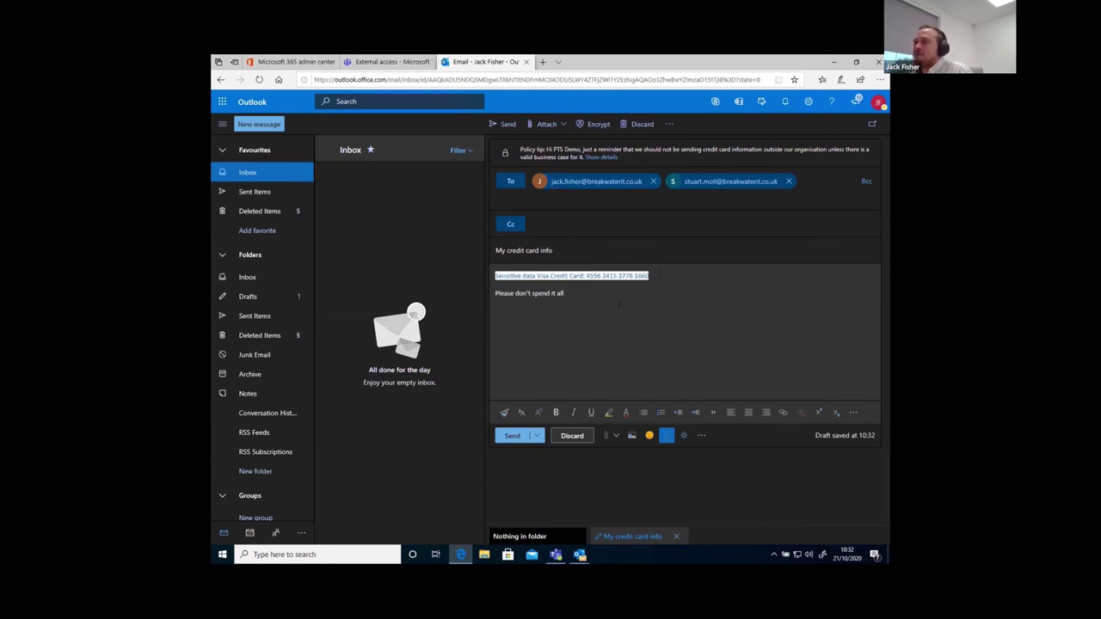
click(592, 293)
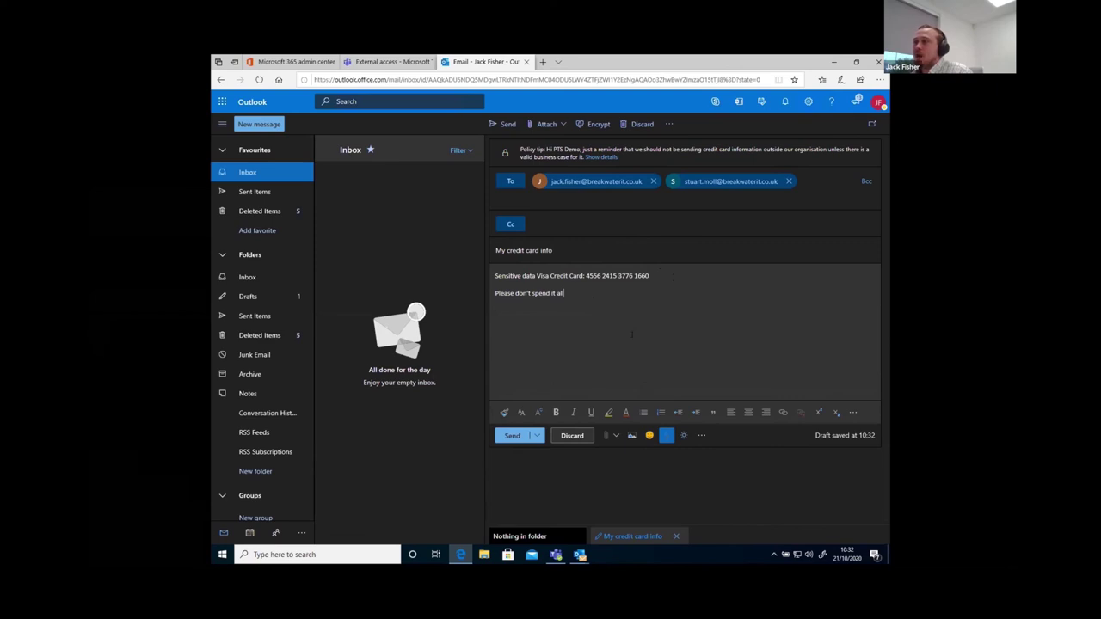
Attempt sending, dismiss the Send blocked notice, and expand the policy tip details.
click(507, 124)
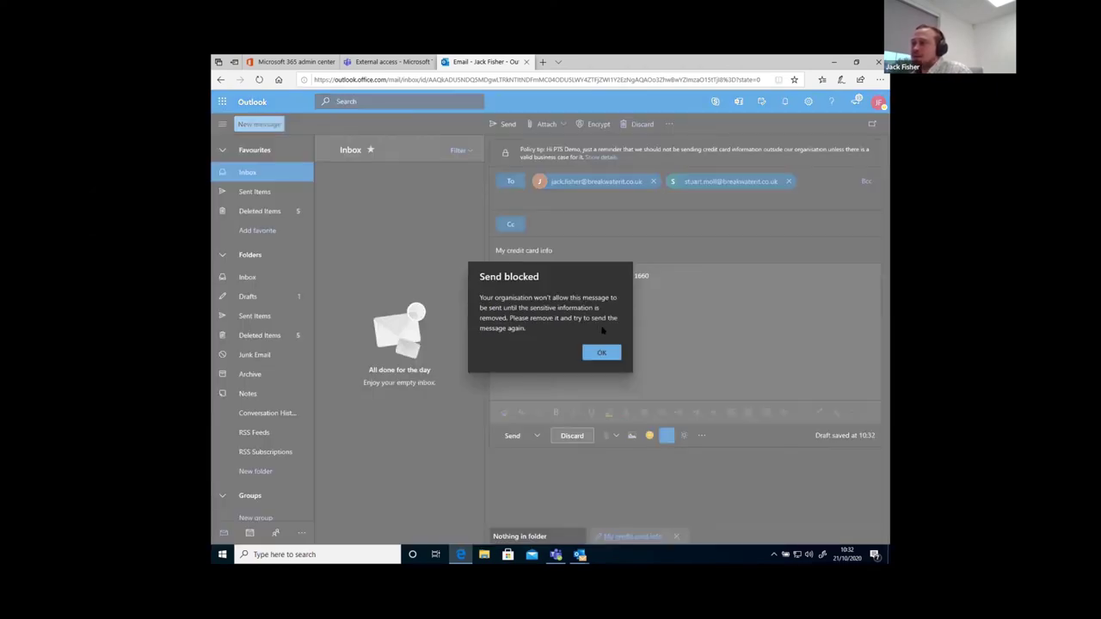
click(603, 352)
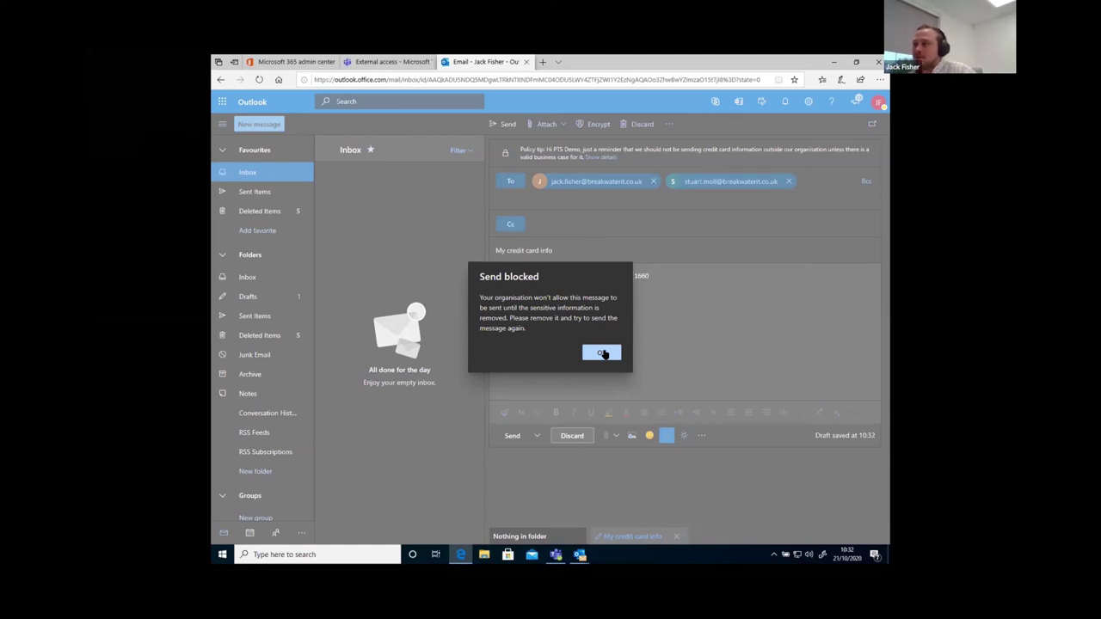
click(603, 353)
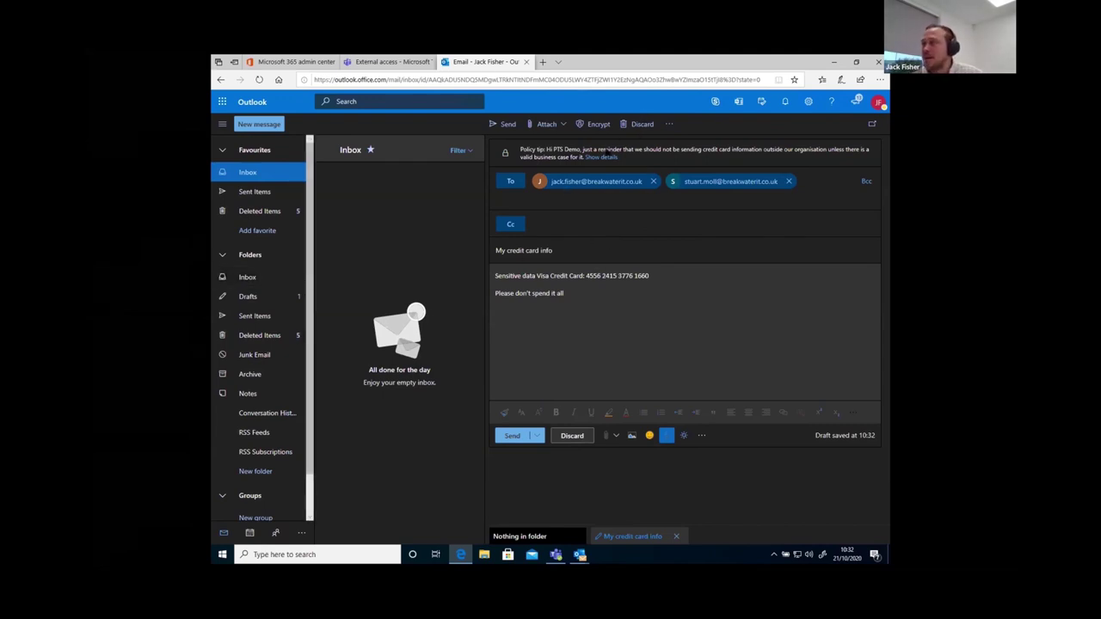
click(603, 157)
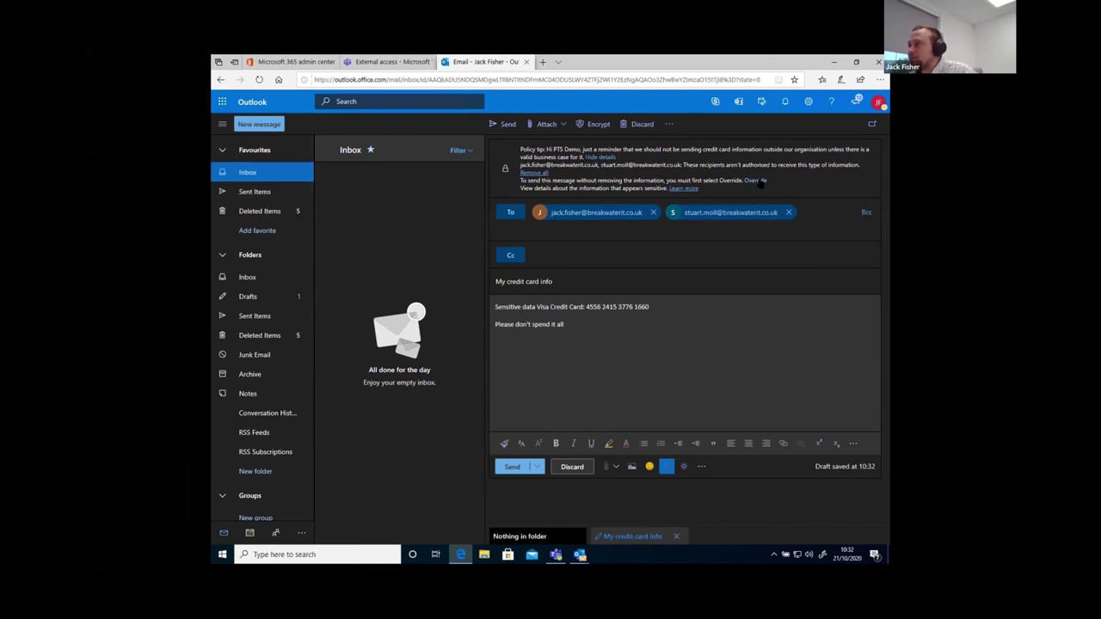
Override the policy with a business justification about buying a new lawn mower.
click(760, 182)
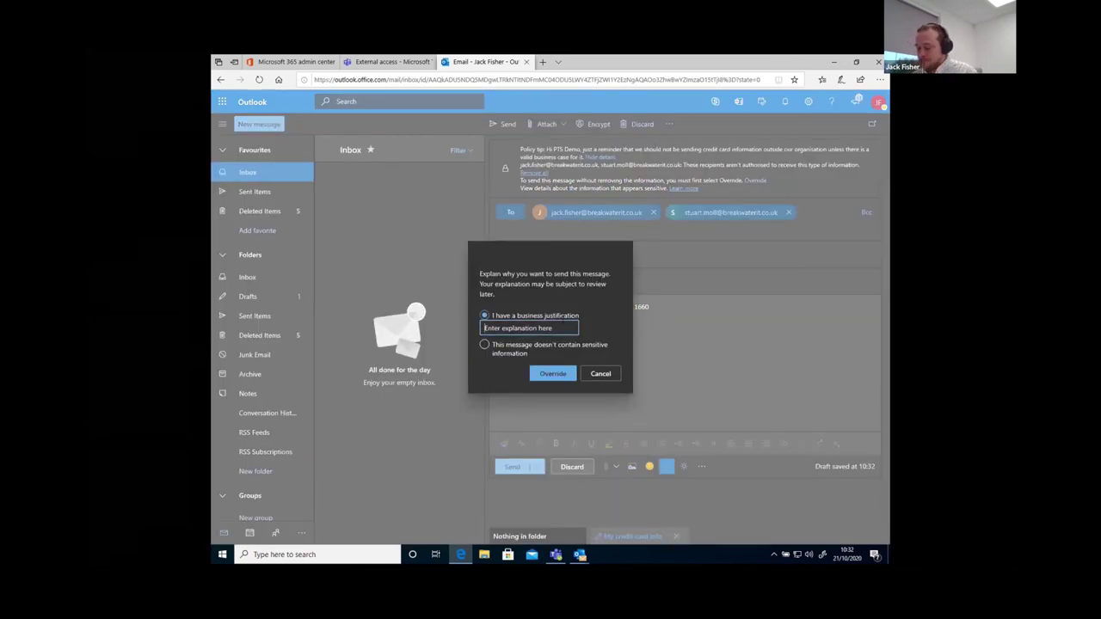
text(te)
key(BackSpace)
key(BackSpace)
text(Stuart needs to )
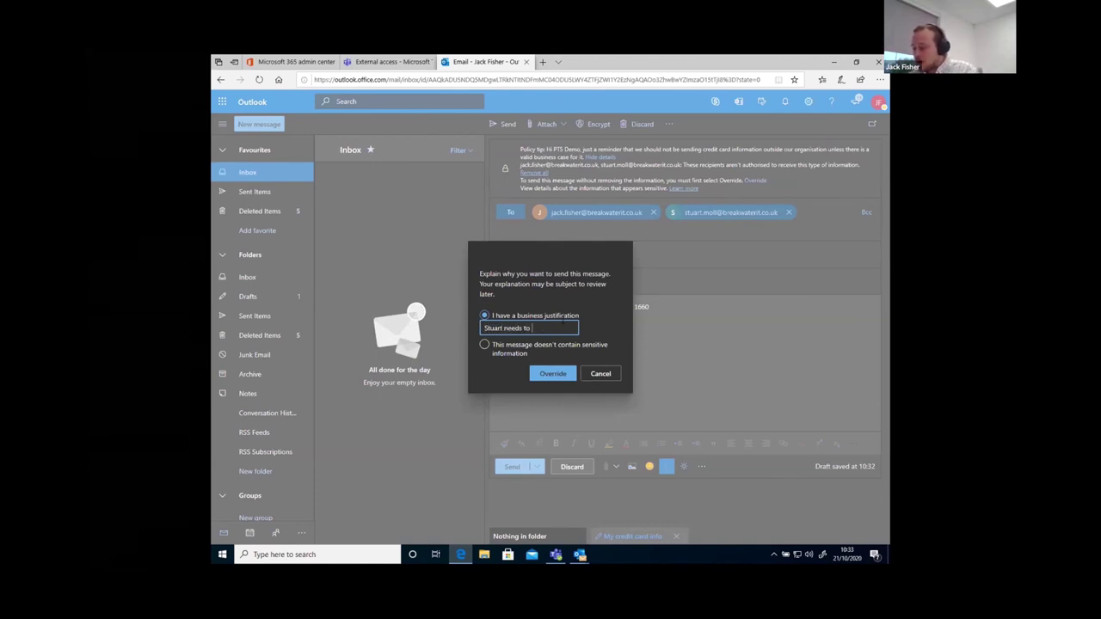
text(buy a new lawn mower)
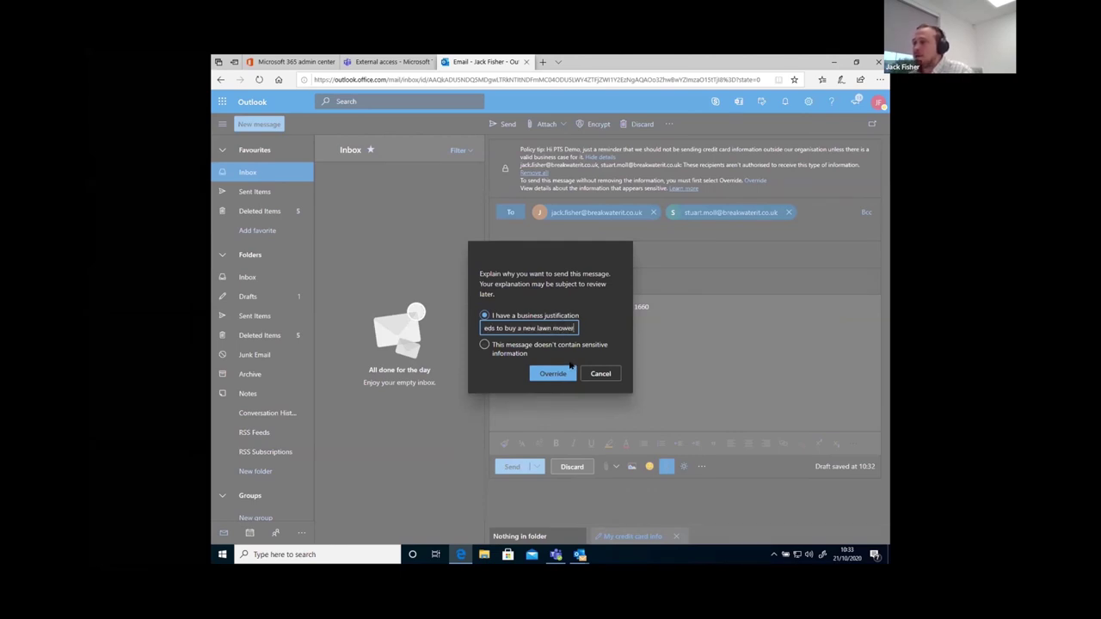
click(548, 380)
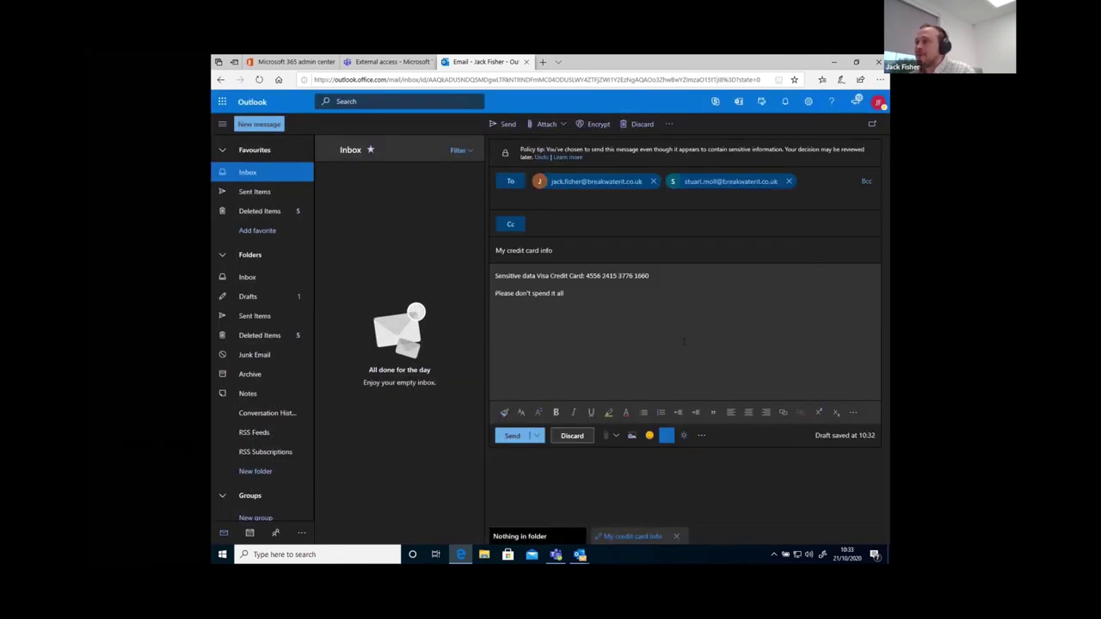
Send the card email and open the 'Rule detected' incident report showing the override justification.
click(507, 436)
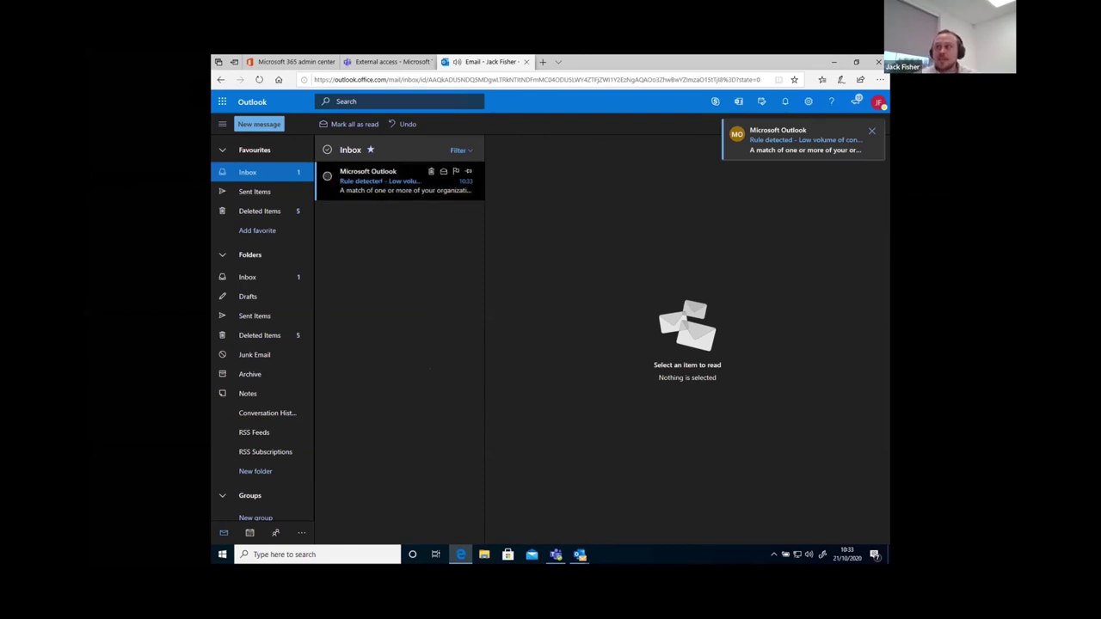
click(378, 183)
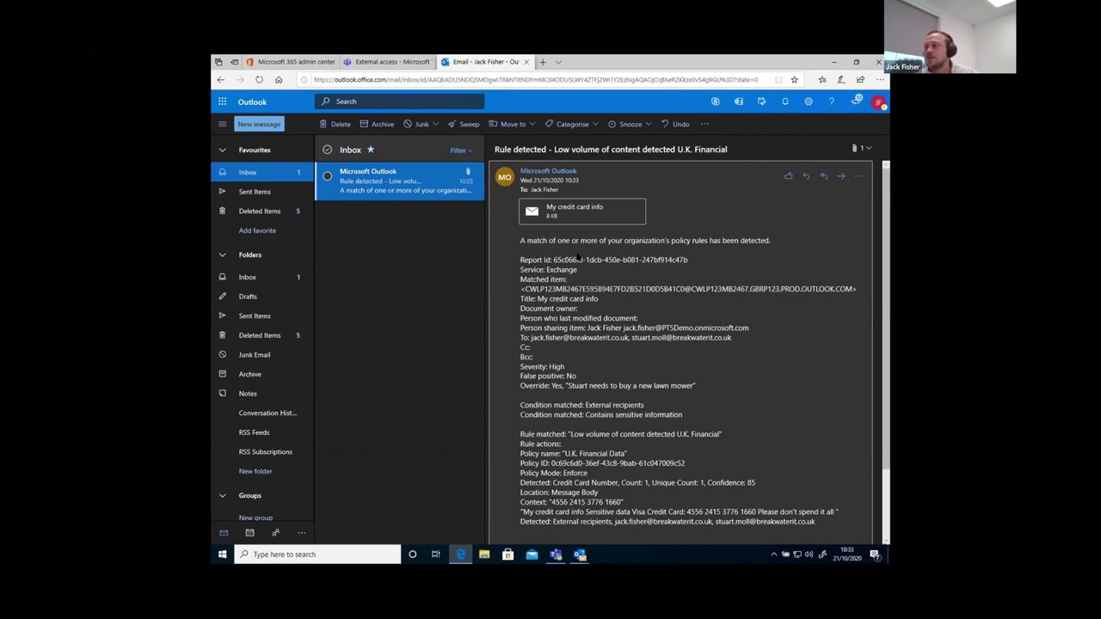
drag(524, 388, 716, 389)
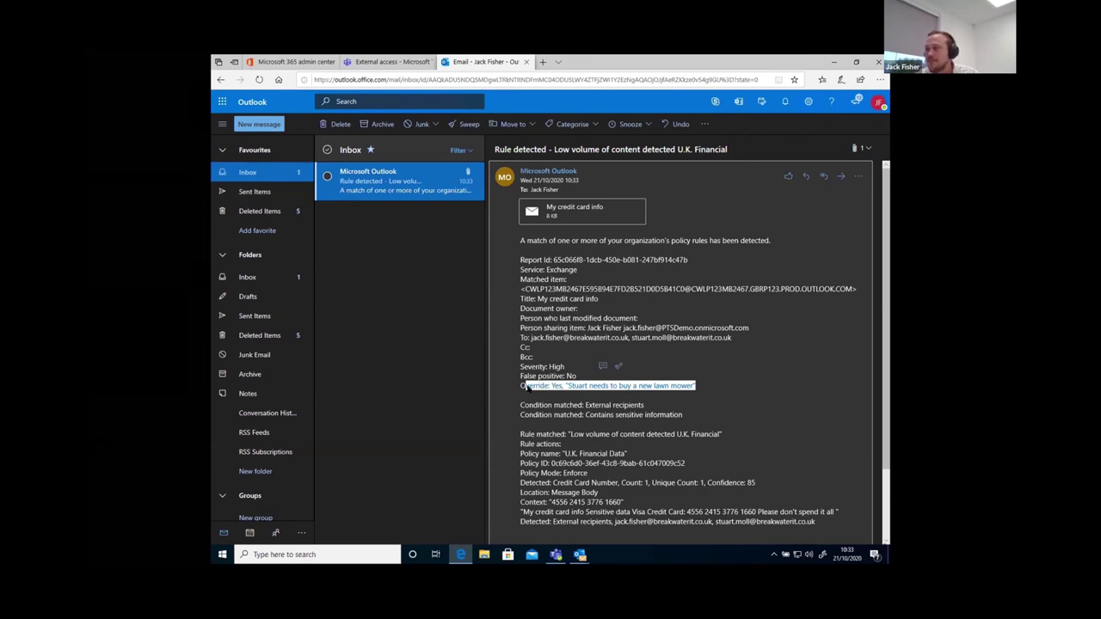
click(521, 389)
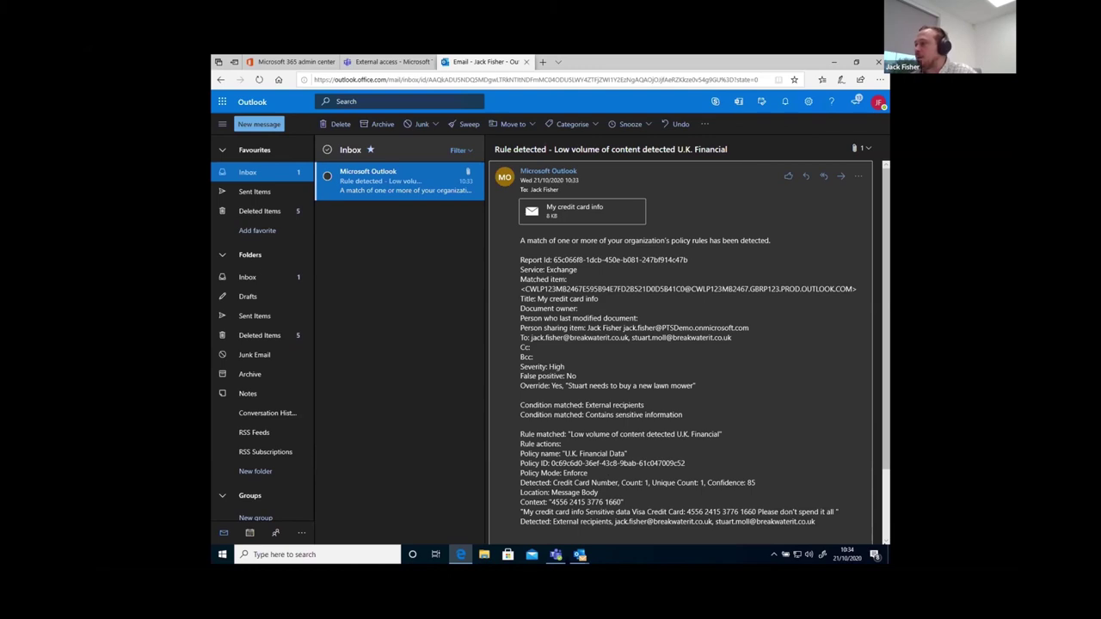
mouse_move(555, 554)
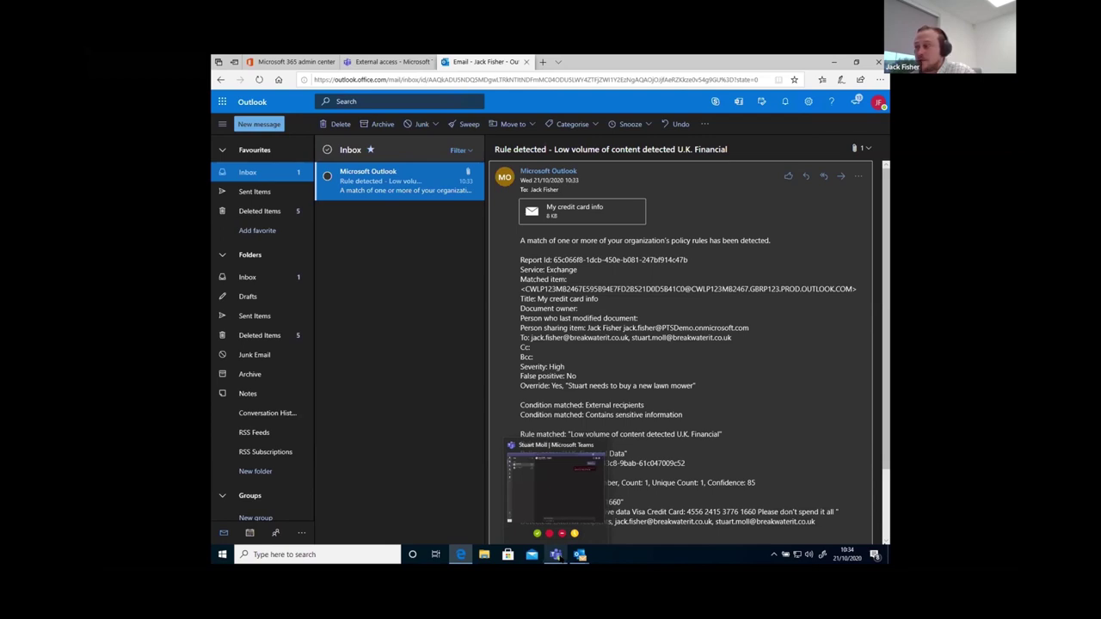
In the Teams chat, send the pasted Visa card details, then 'Spend that money mate'.
click(556, 555)
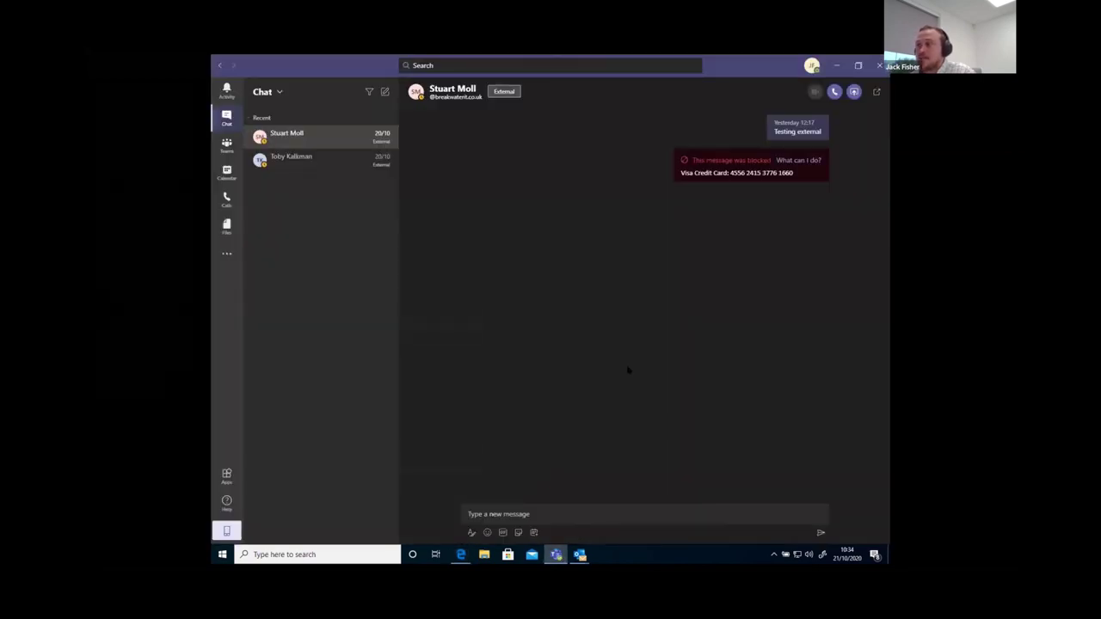
click(582, 508)
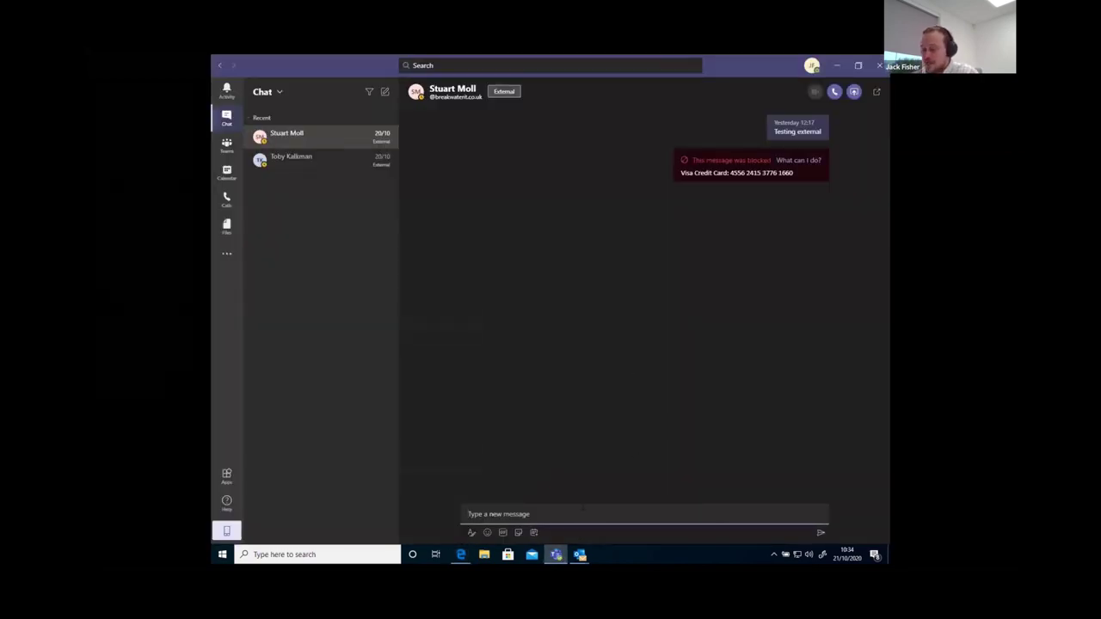
key(ctrl+v)
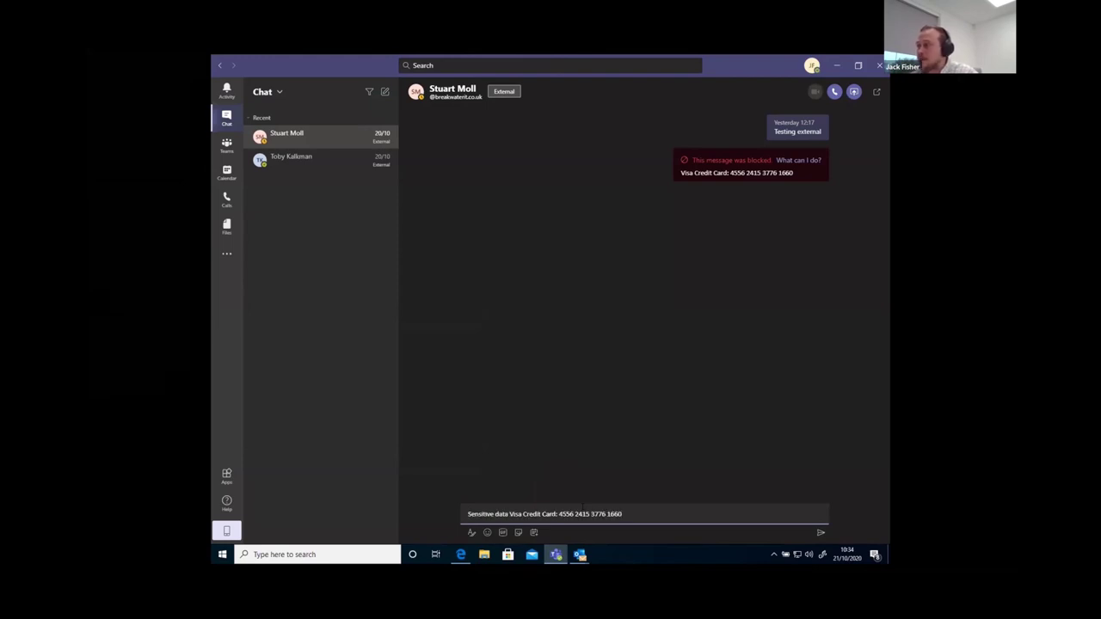
key(Return)
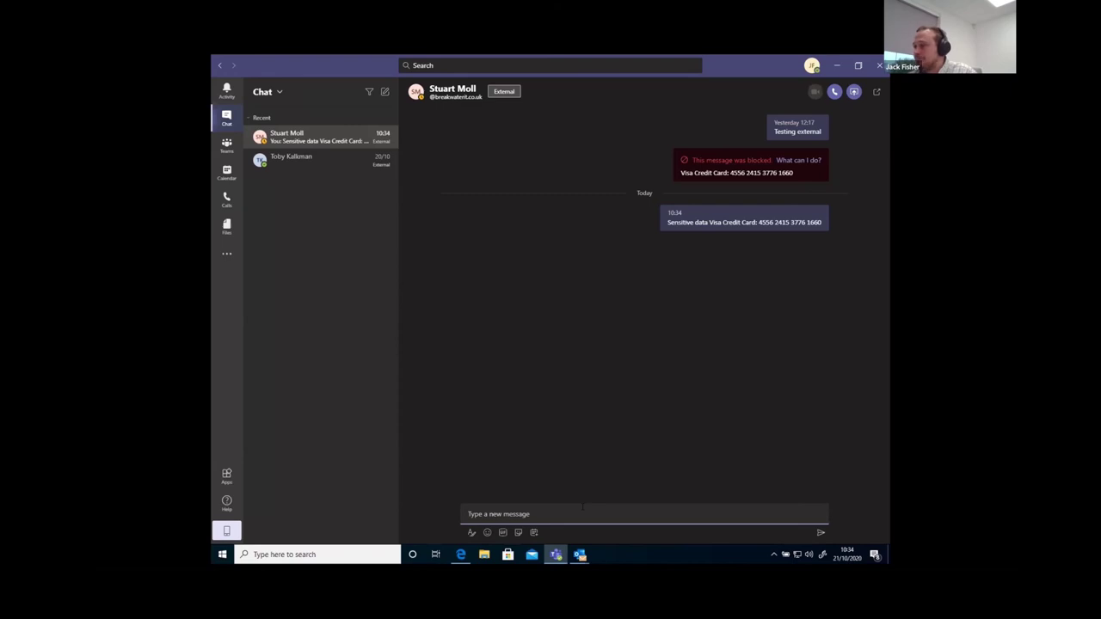
text(Spend that money mate)
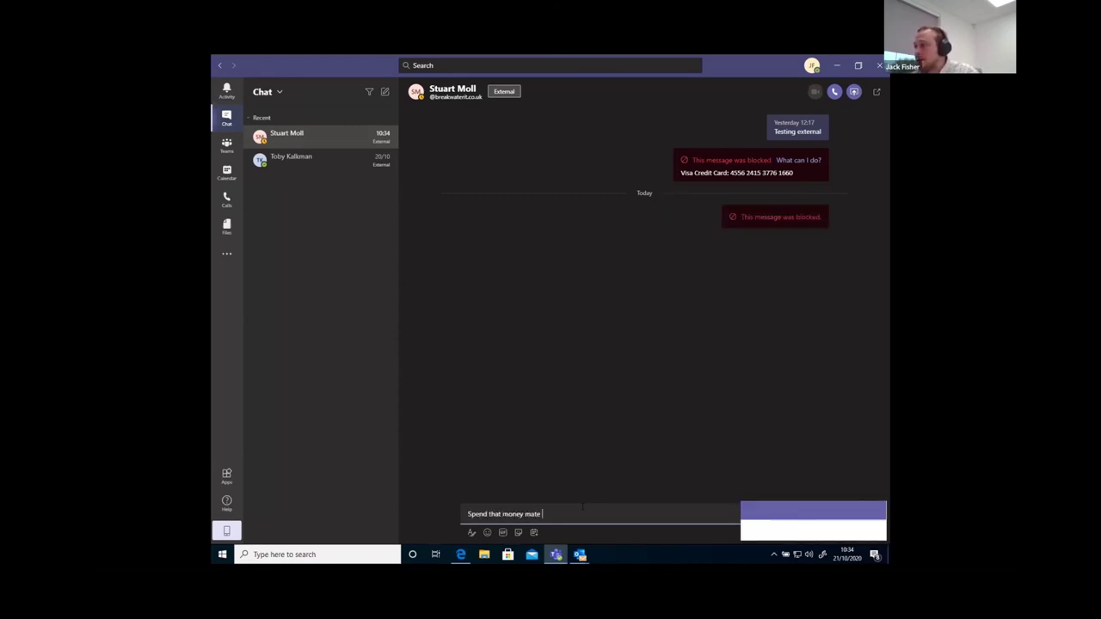
key(Return)
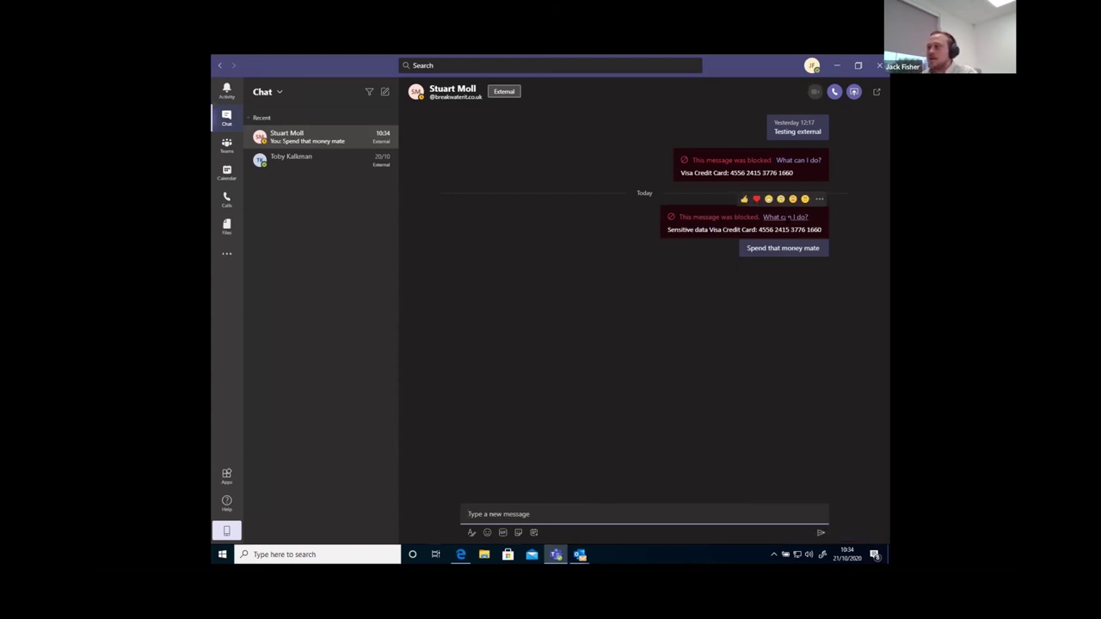
View the blocked message's 'What can I do?' options, cancel without overriding, and minimize Teams.
click(788, 218)
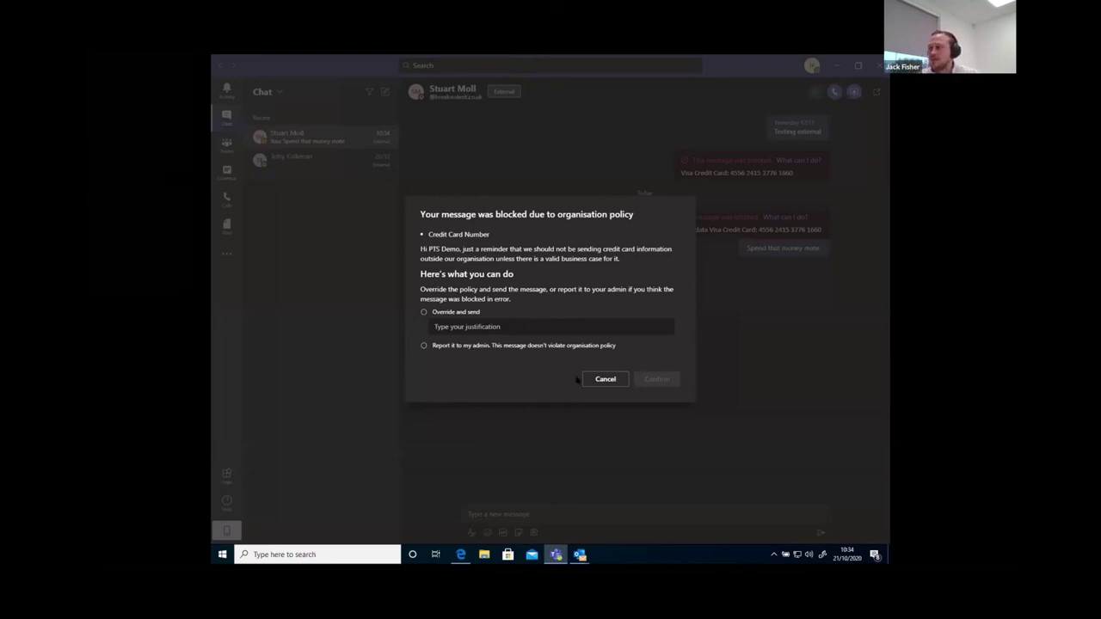
click(606, 380)
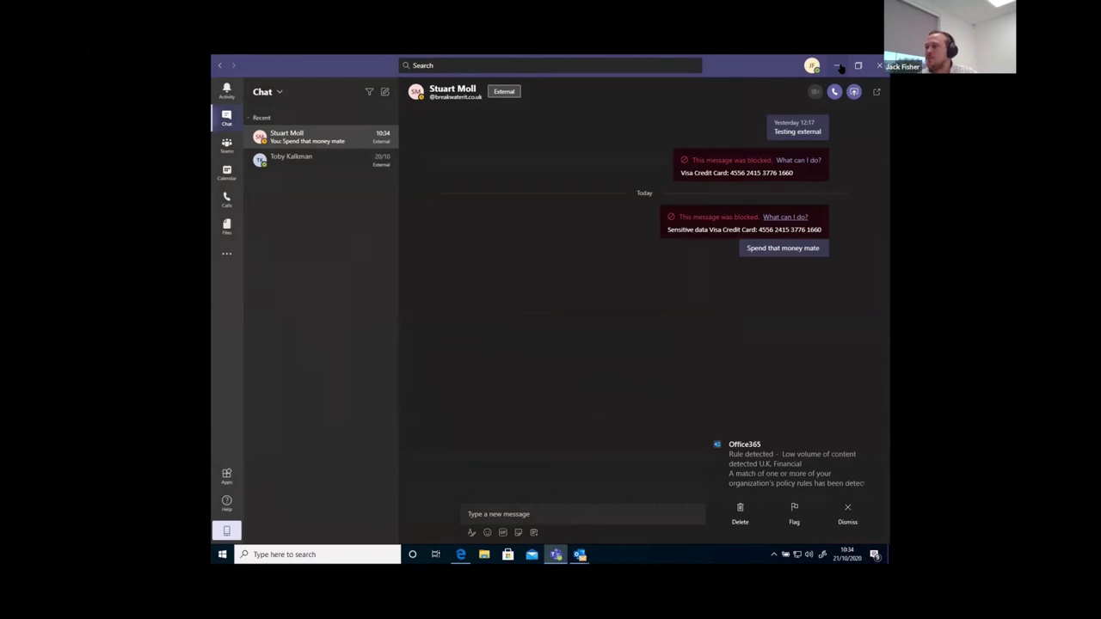
click(838, 67)
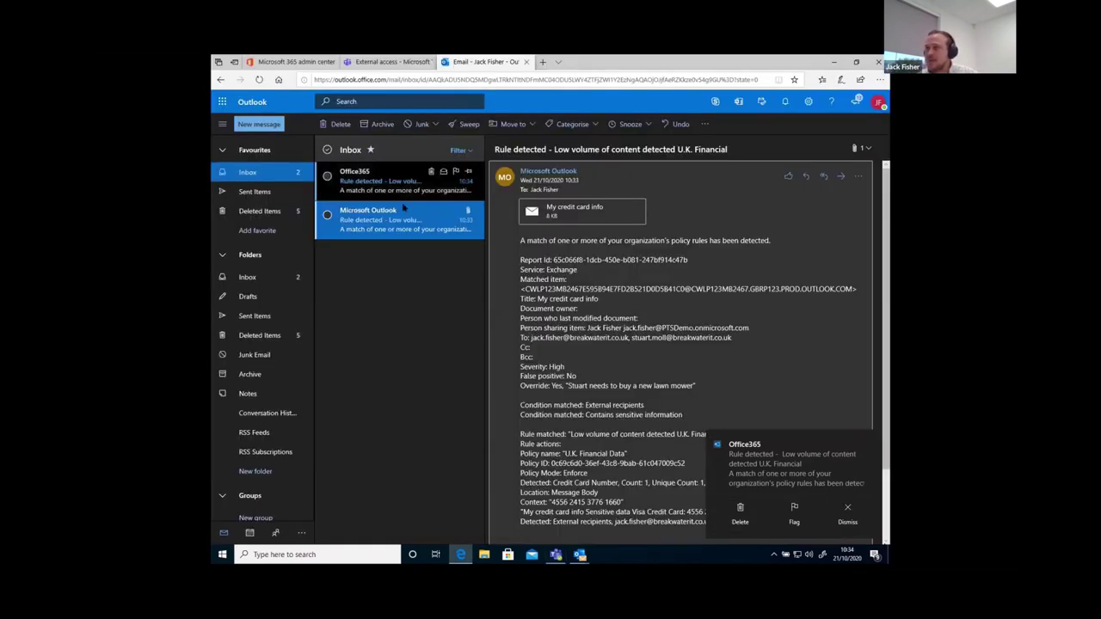
Open the Office365 incident report for the Teams message, then bring up the untitled desktop message.
click(436, 185)
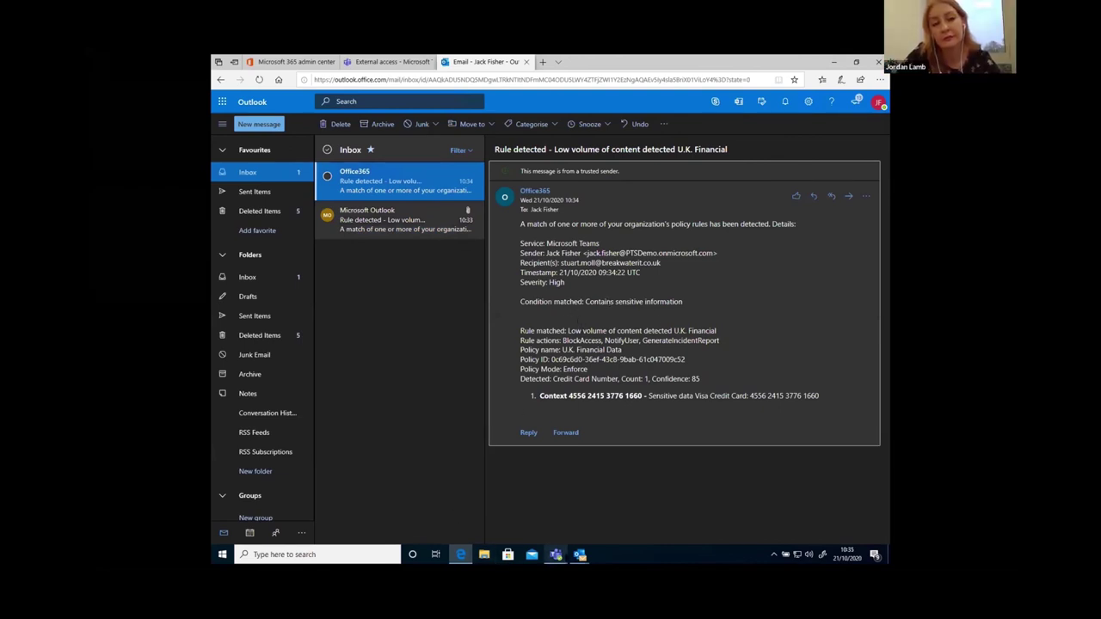
mouse_move(579, 554)
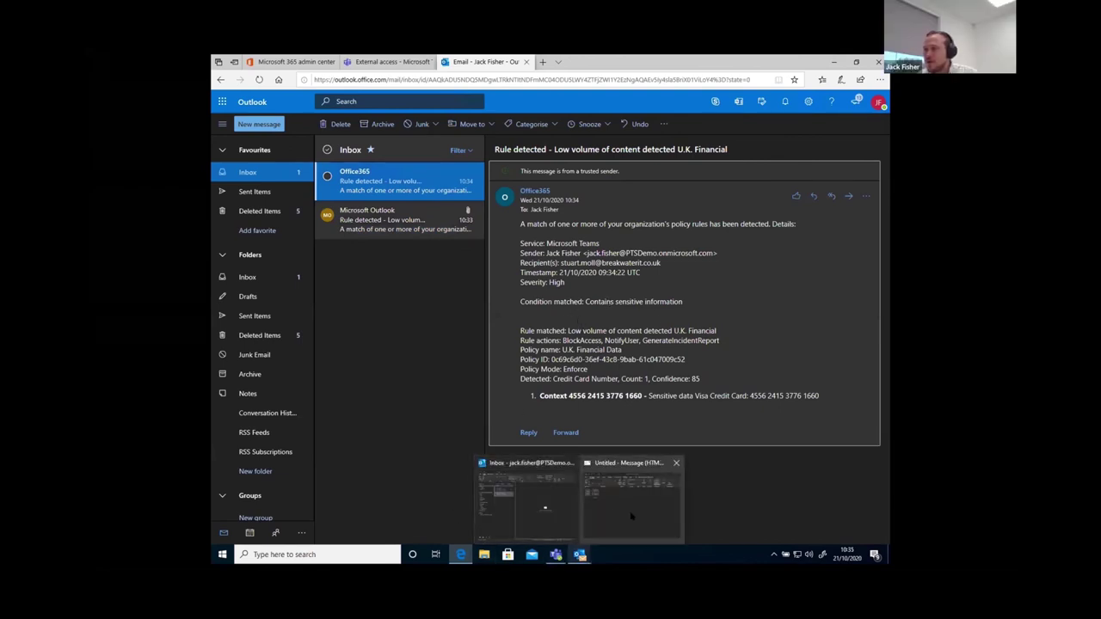
mouse_move(631, 516)
click(631, 516)
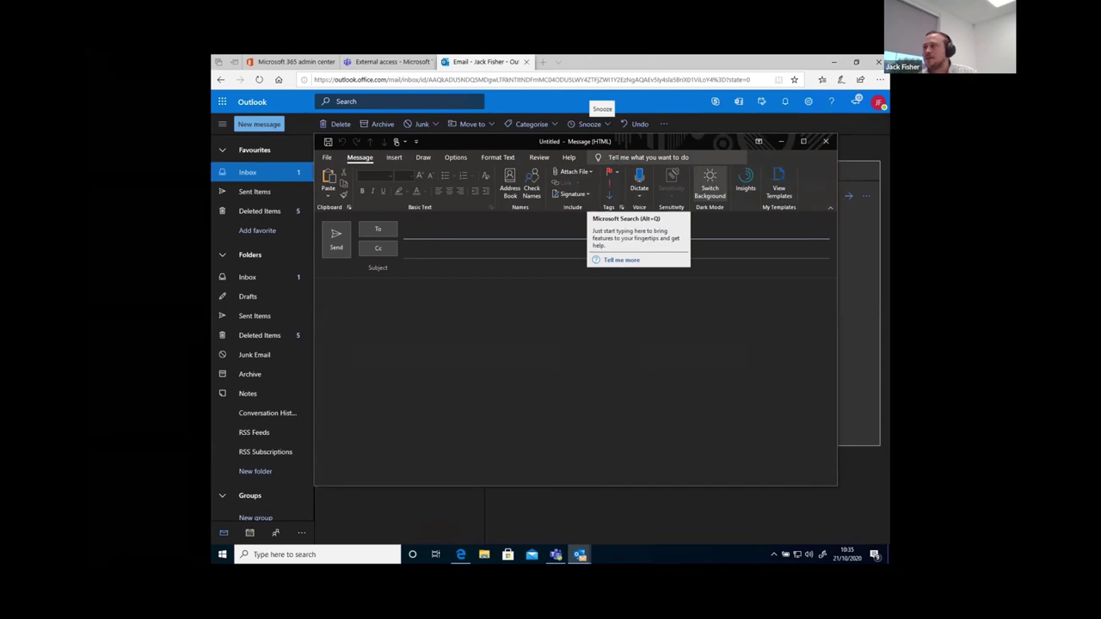
Apply Encrypt to the new message and address it to the external Gmail recipient.
click(616, 159)
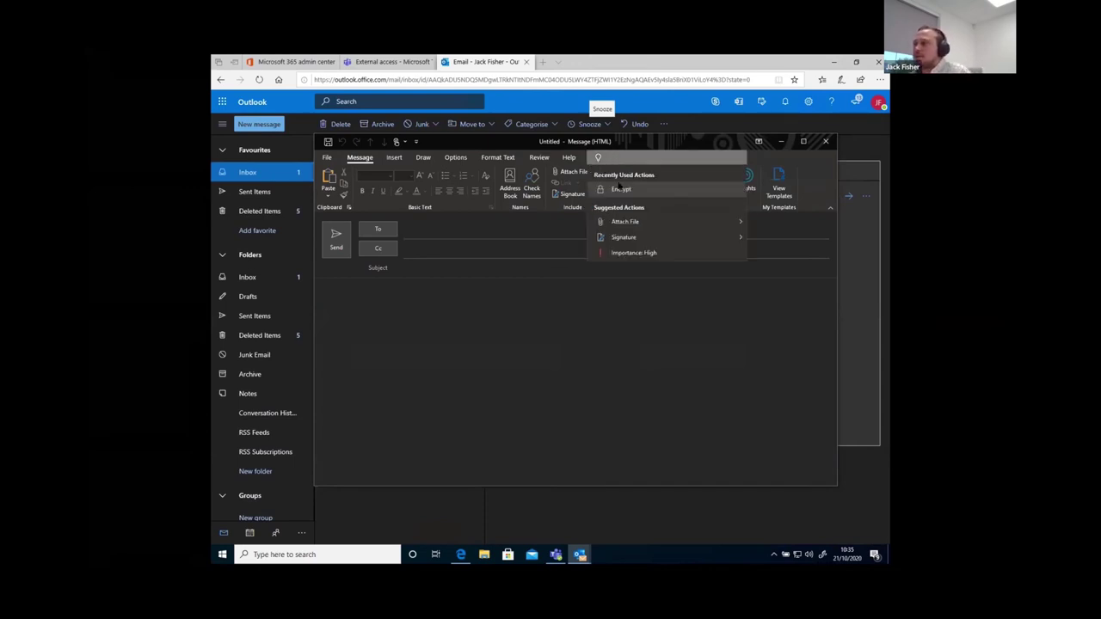
click(621, 188)
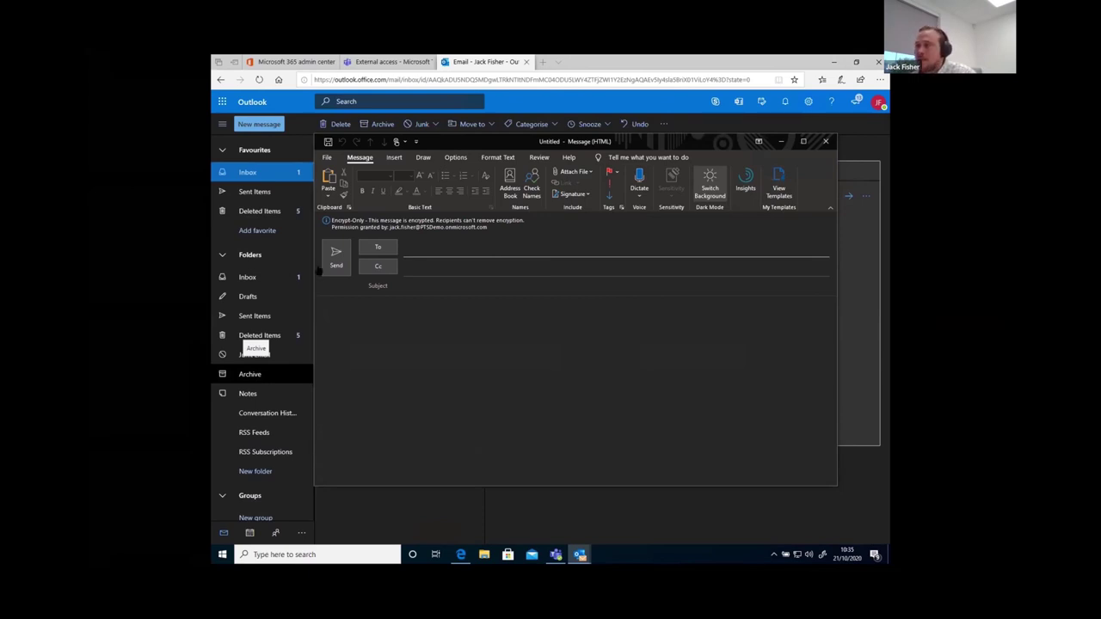
click(442, 251)
key(ctrl+v)
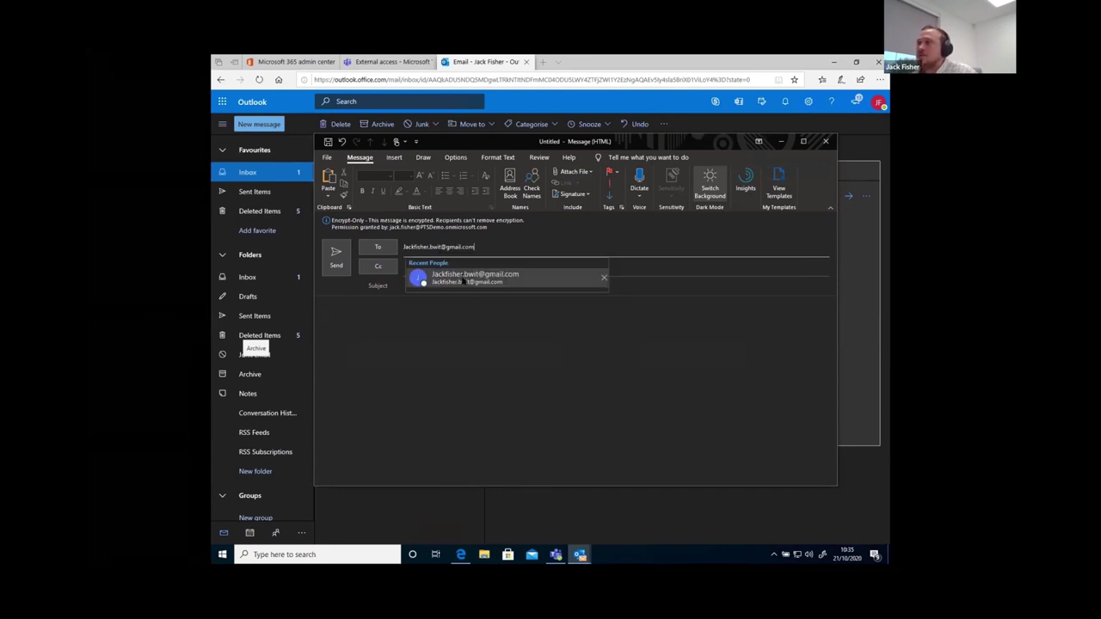
click(463, 279)
click(450, 287)
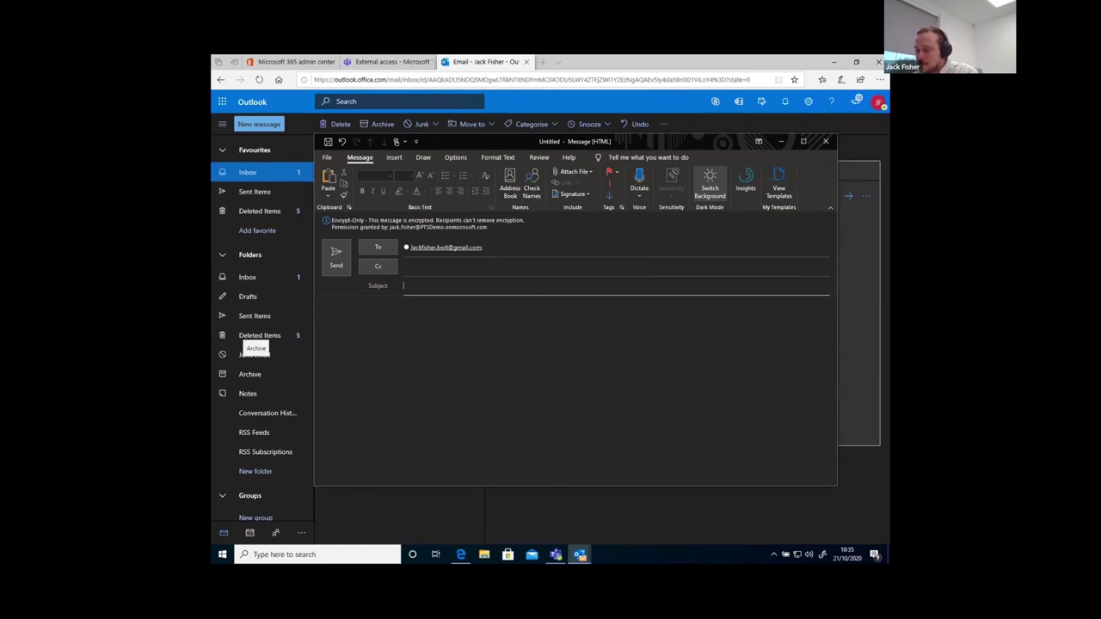
Send it with subject 'Important info' and a note about starting a lawn care business.
text(Important info)
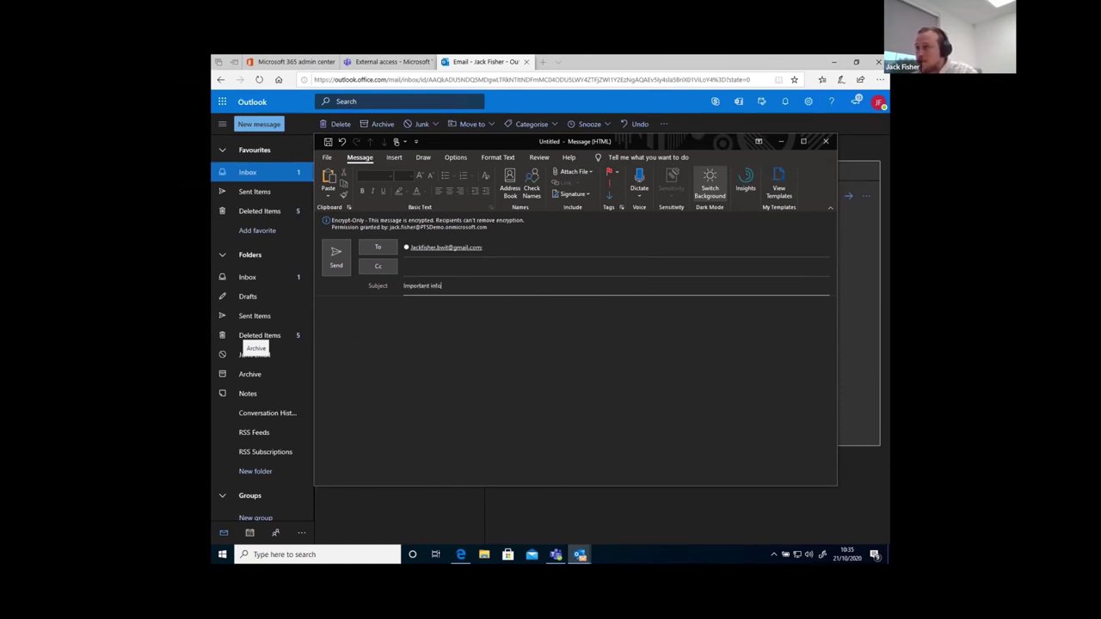
key(Tab)
text(Stuart)
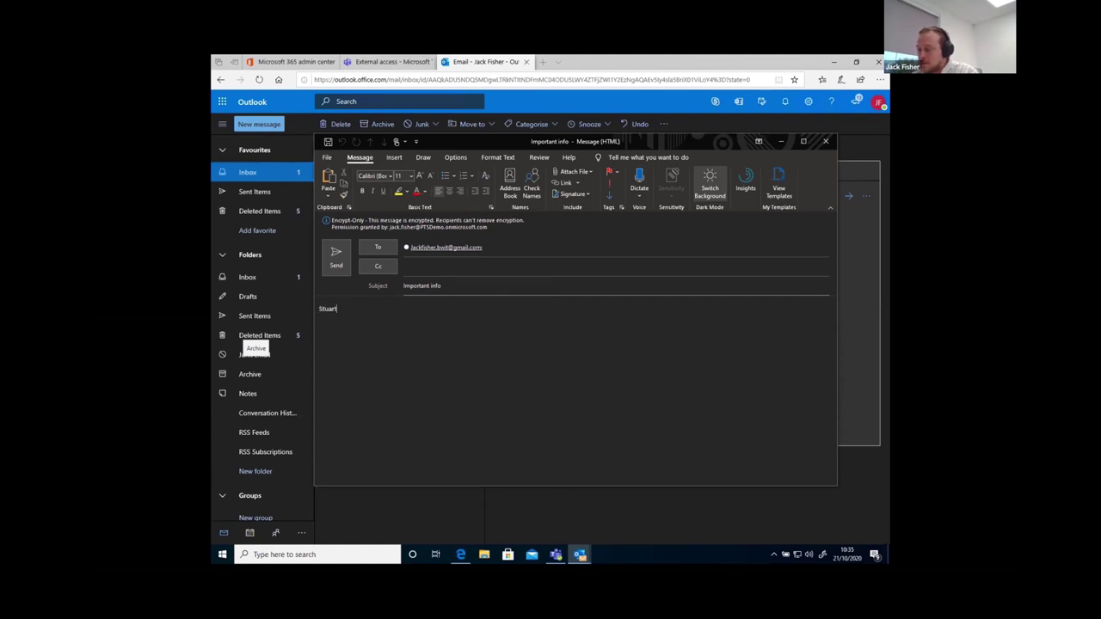
text( is starting a l)
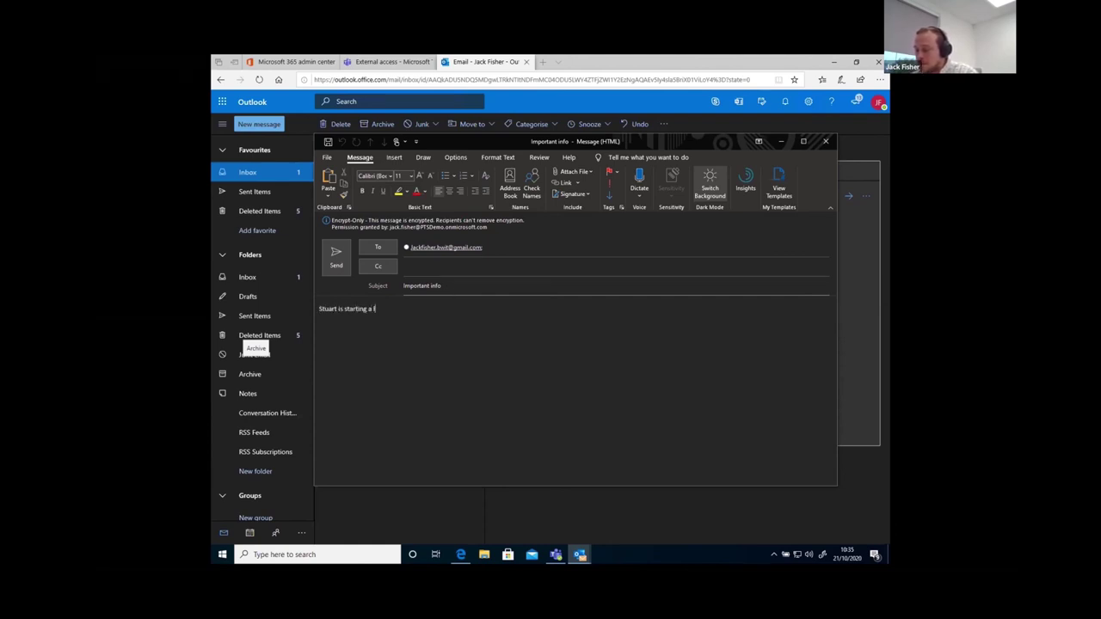
text(awn care business!!)
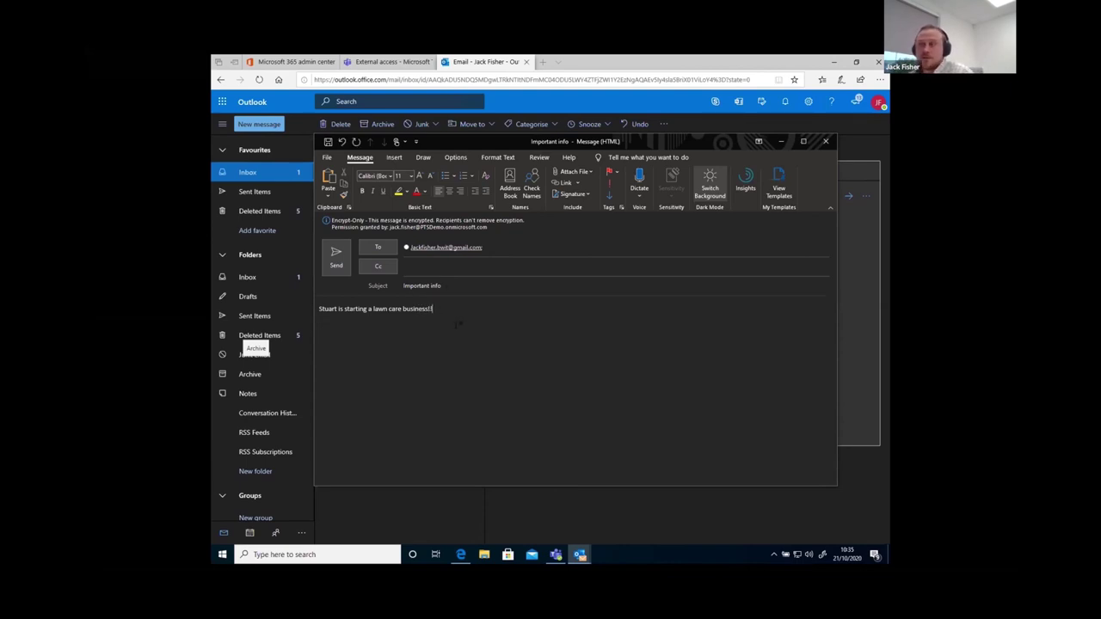
click(336, 256)
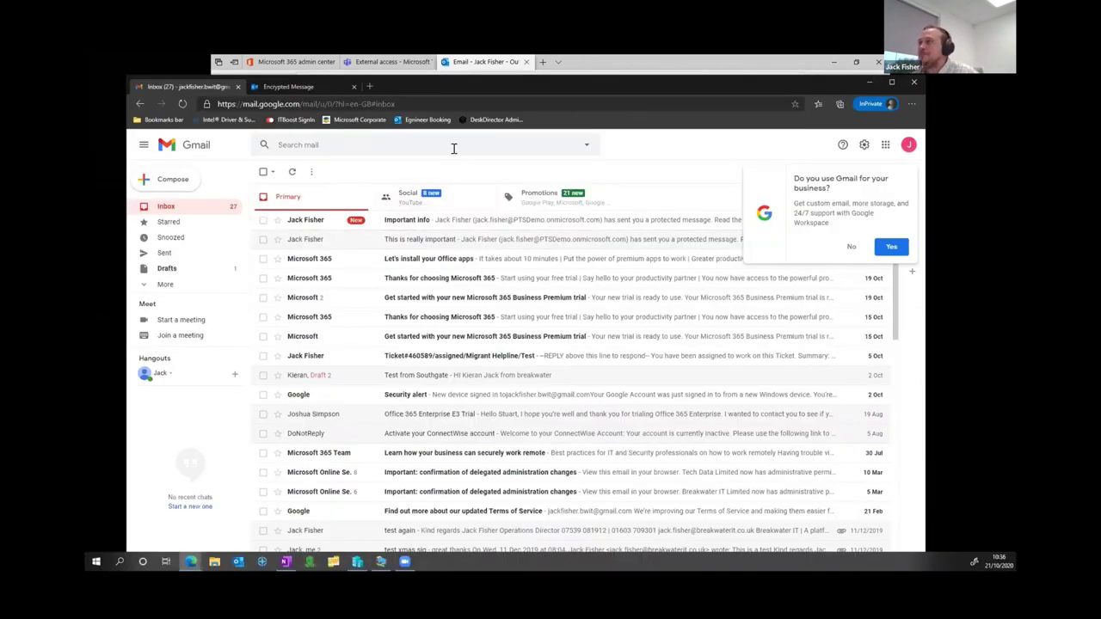
Maximize Gmail and open the protected 'Important info' email from the Primary inbox.
key(super+Up)
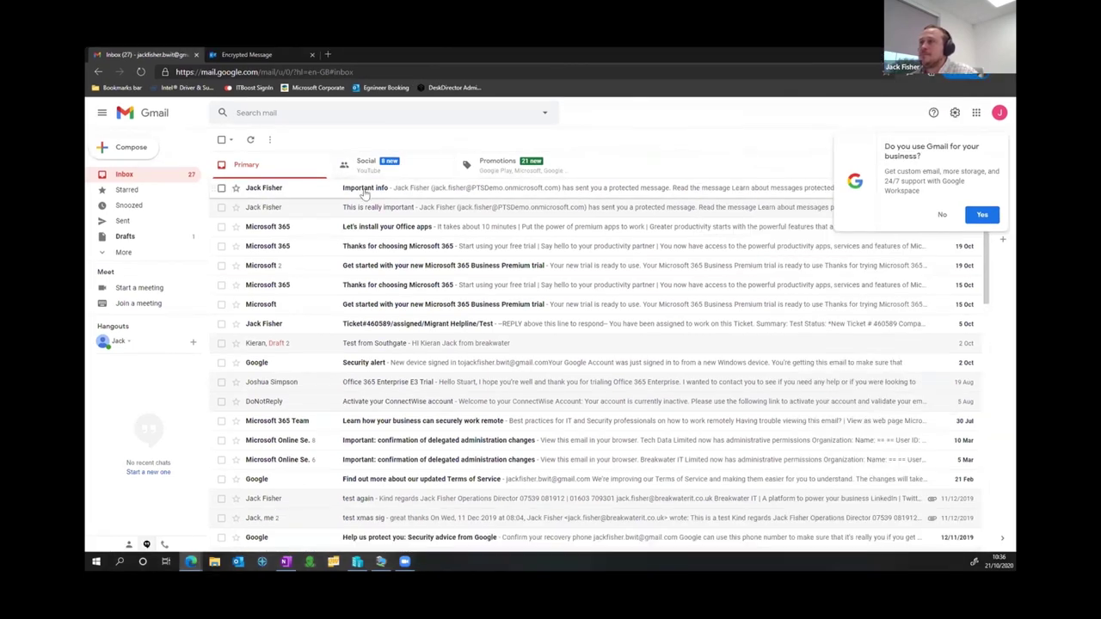
click(363, 189)
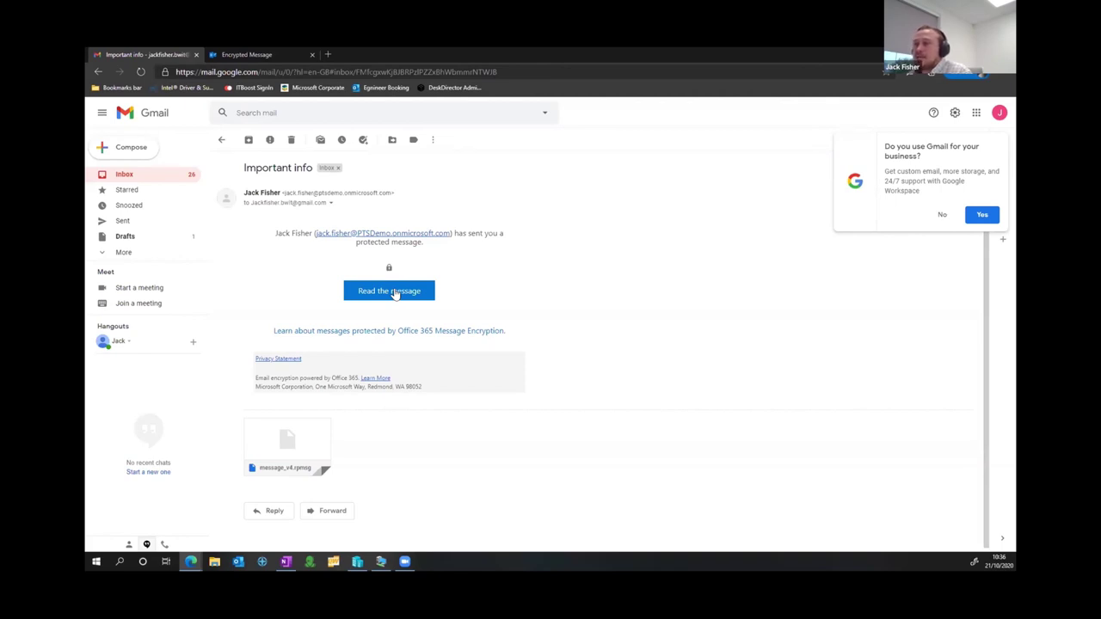
Choose one-time passcode sign-in for 'Important info', then open the passcode email in Gmail.
click(392, 292)
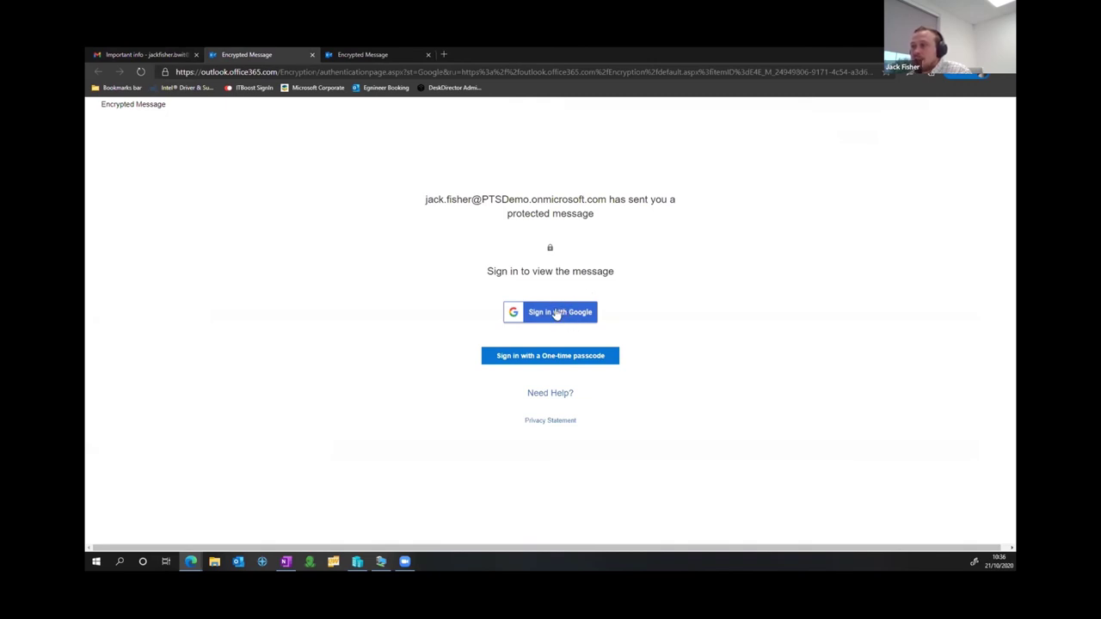
click(543, 359)
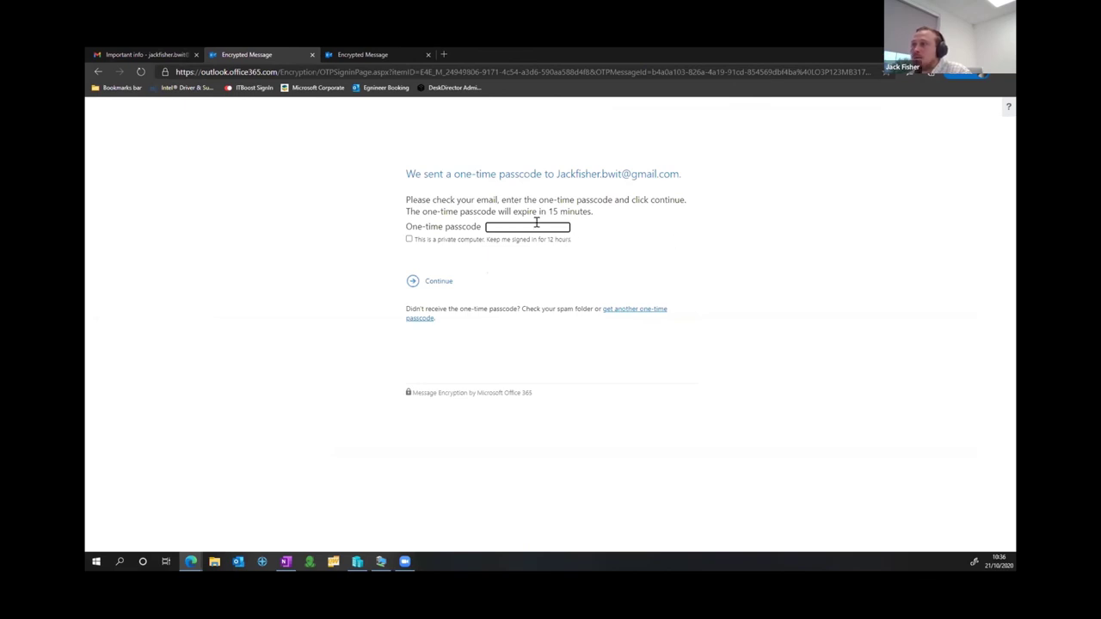
drag(555, 175, 669, 174)
click(150, 53)
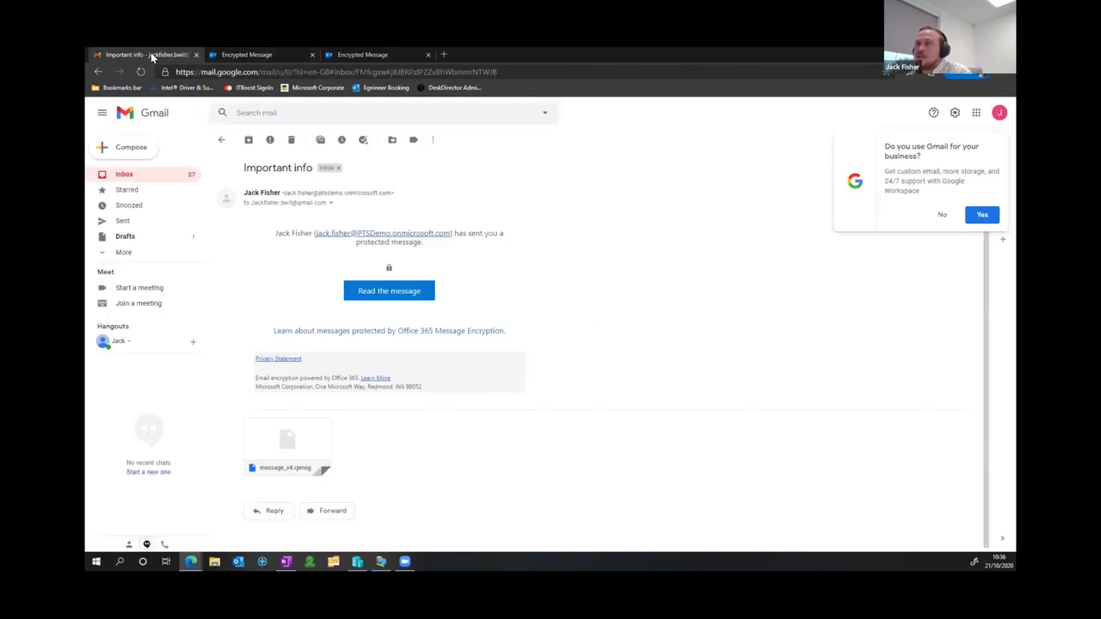
click(120, 176)
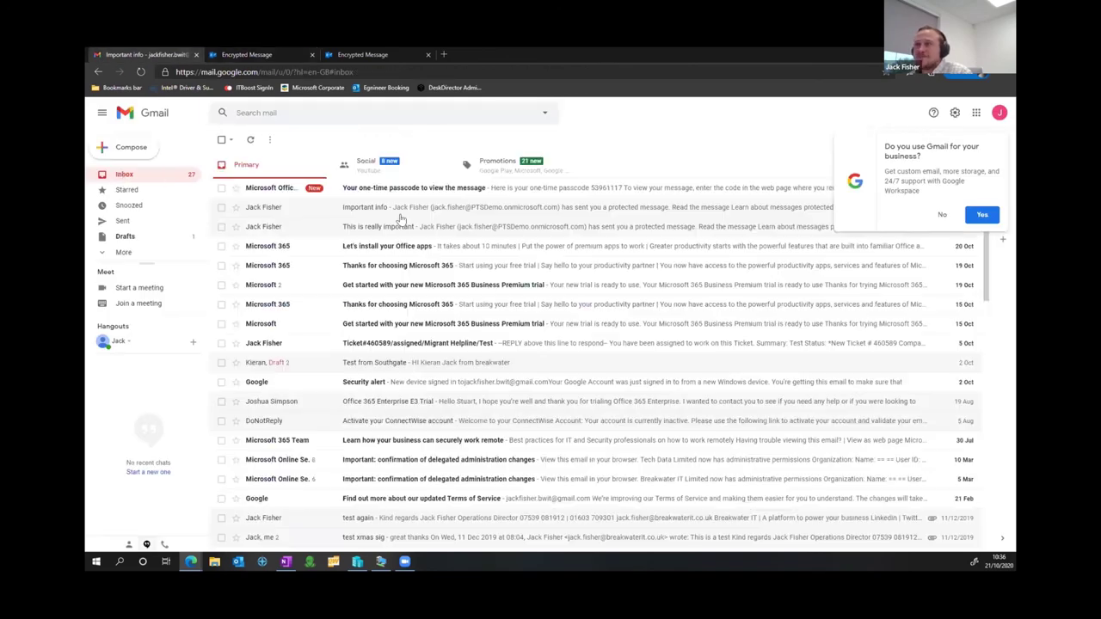
click(376, 189)
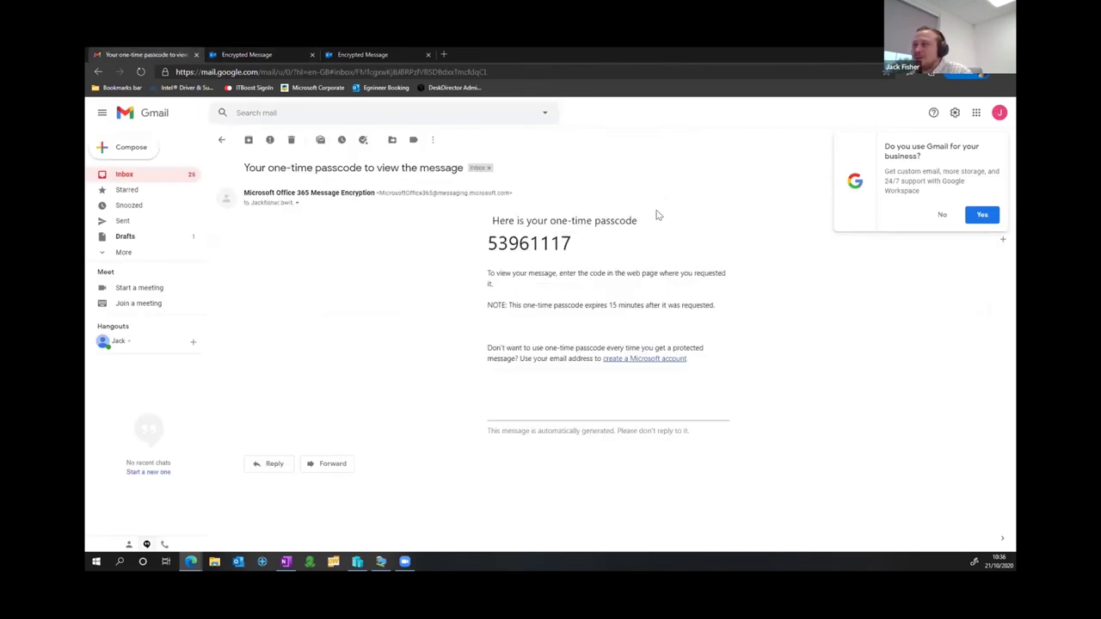
Copy the one-time passcode, paste it on the encryption page, and continue to the message.
double_click(515, 244)
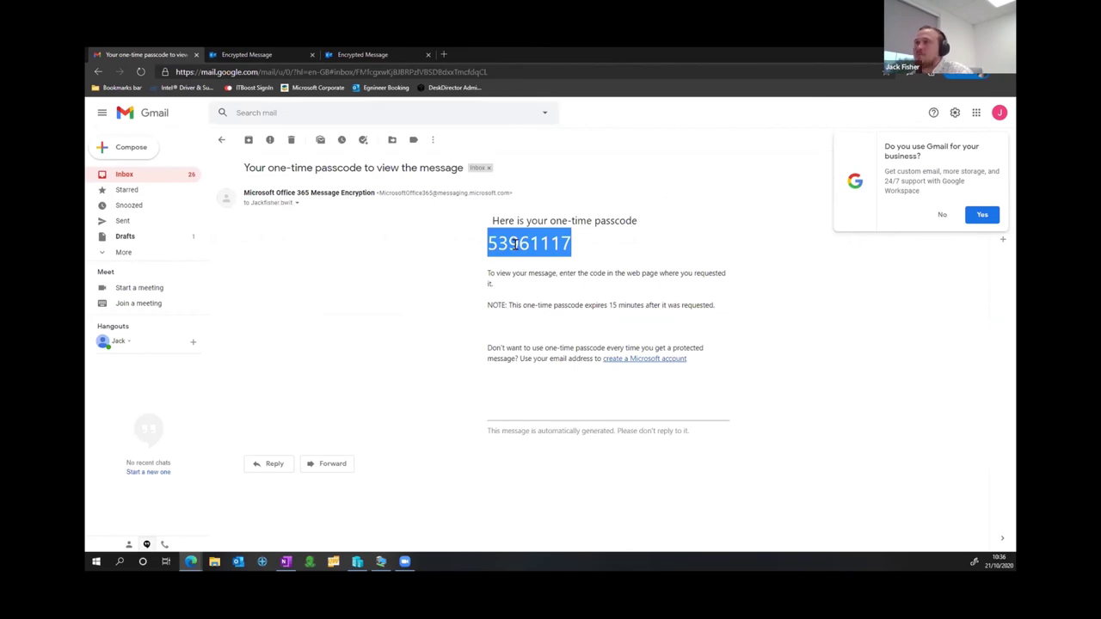
click(514, 244)
drag(484, 248, 570, 245)
key(ctrl+c)
click(346, 54)
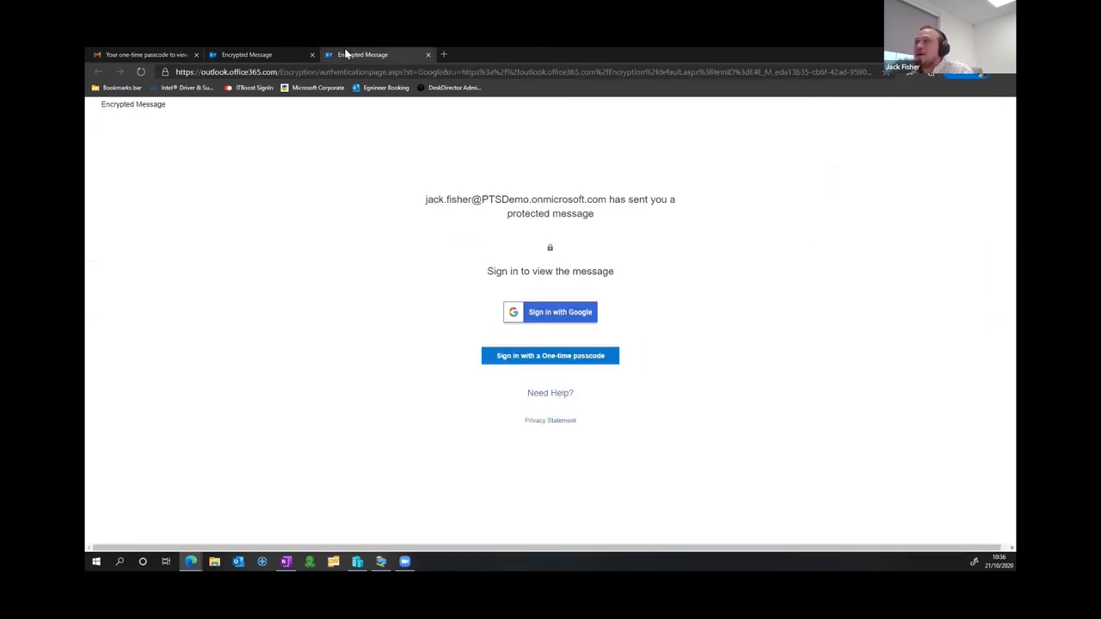
click(262, 55)
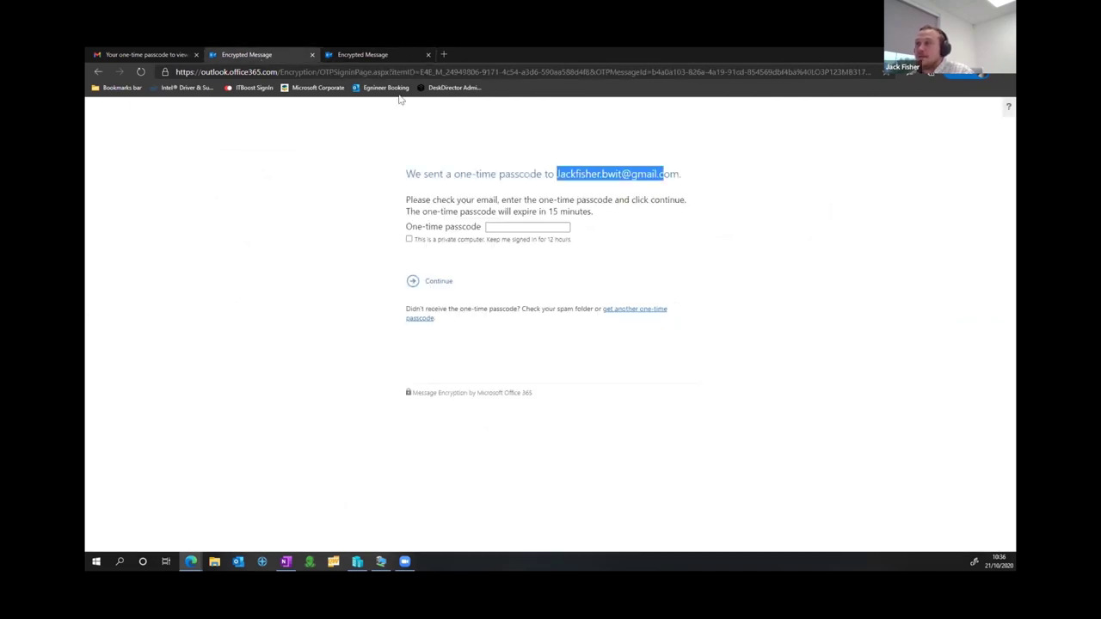
click(524, 226)
key(ctrl+v)
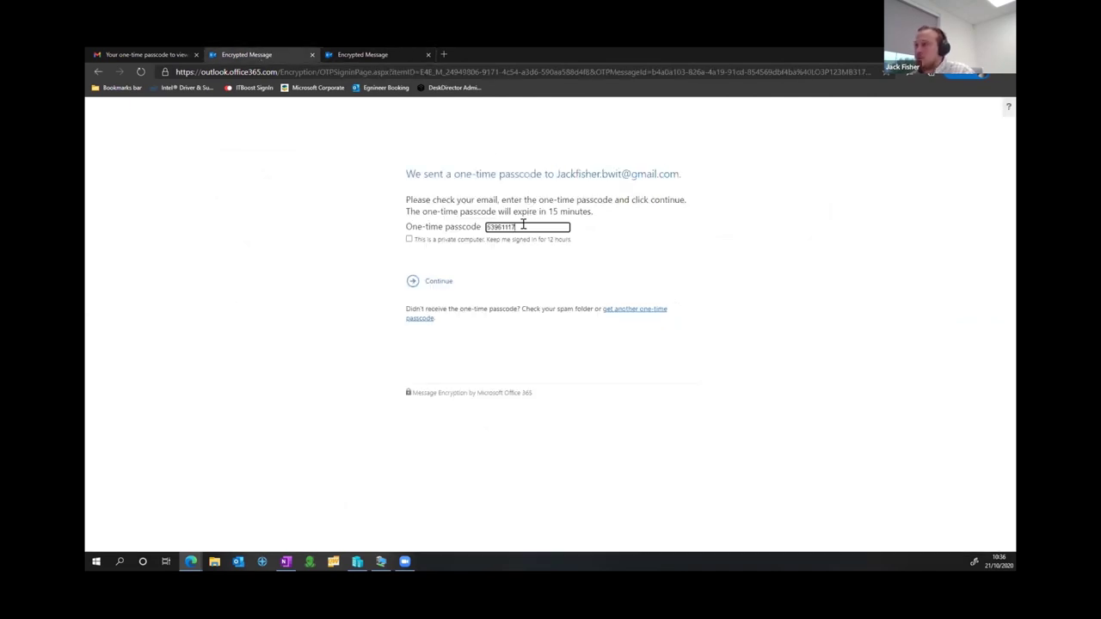
click(416, 281)
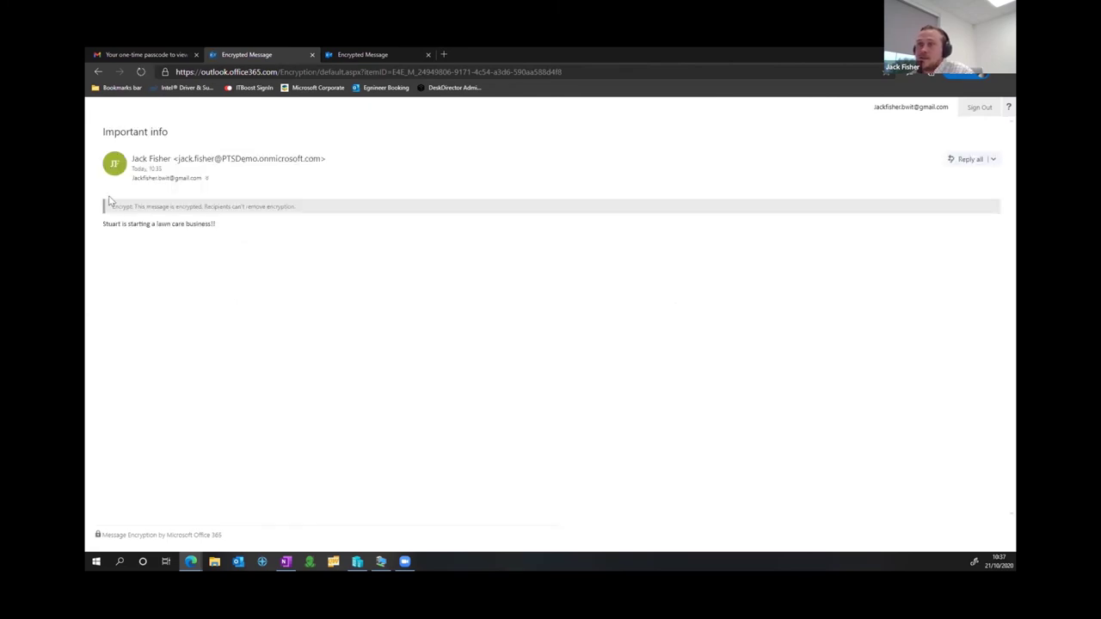
Select the decrypted 'Important info' message text.
drag(273, 229, 105, 225)
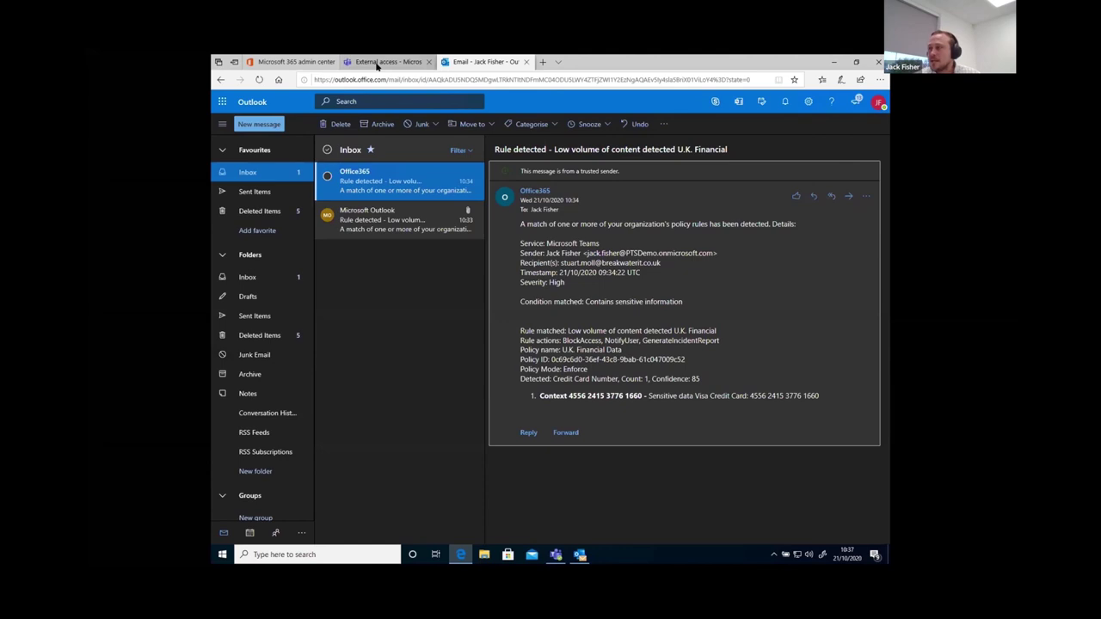
On the External access tab, stay signed in and retry loading the settings data.
click(378, 63)
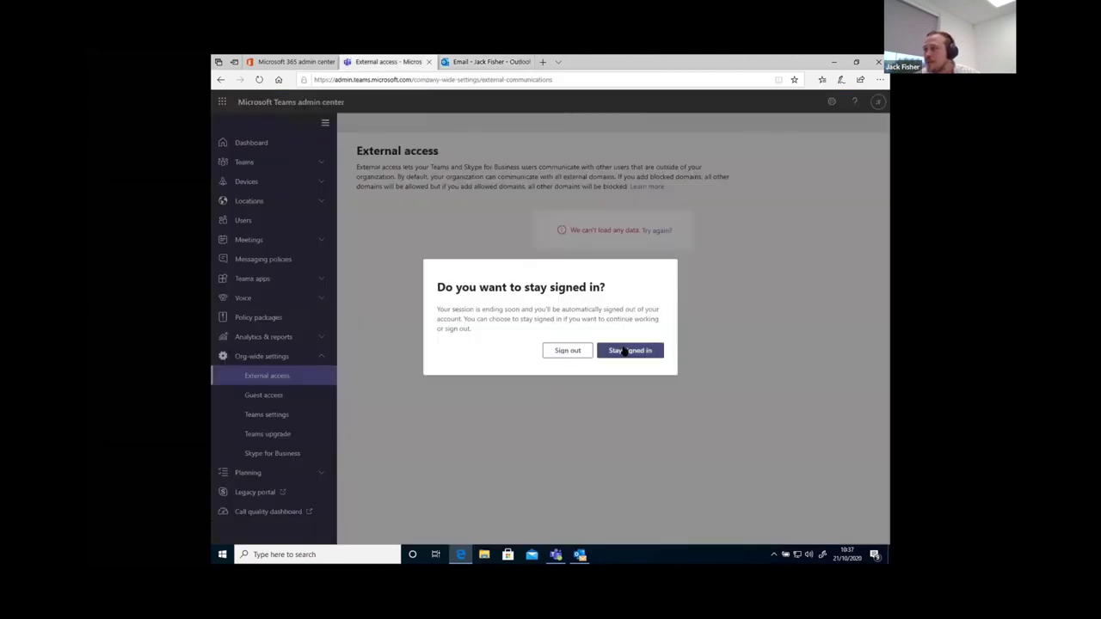
click(632, 351)
click(660, 230)
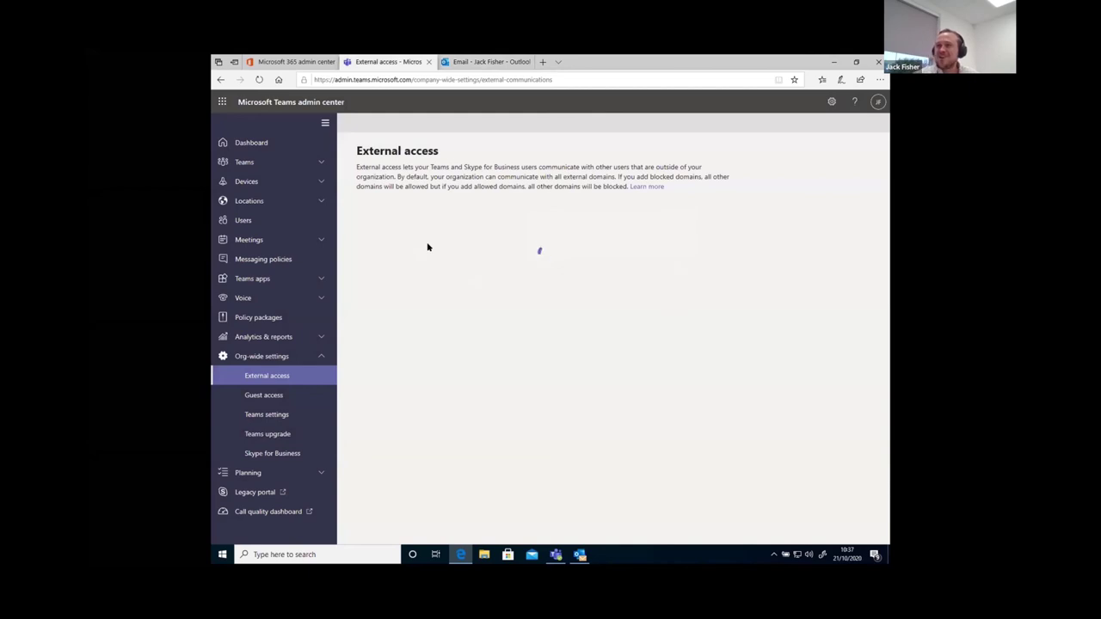